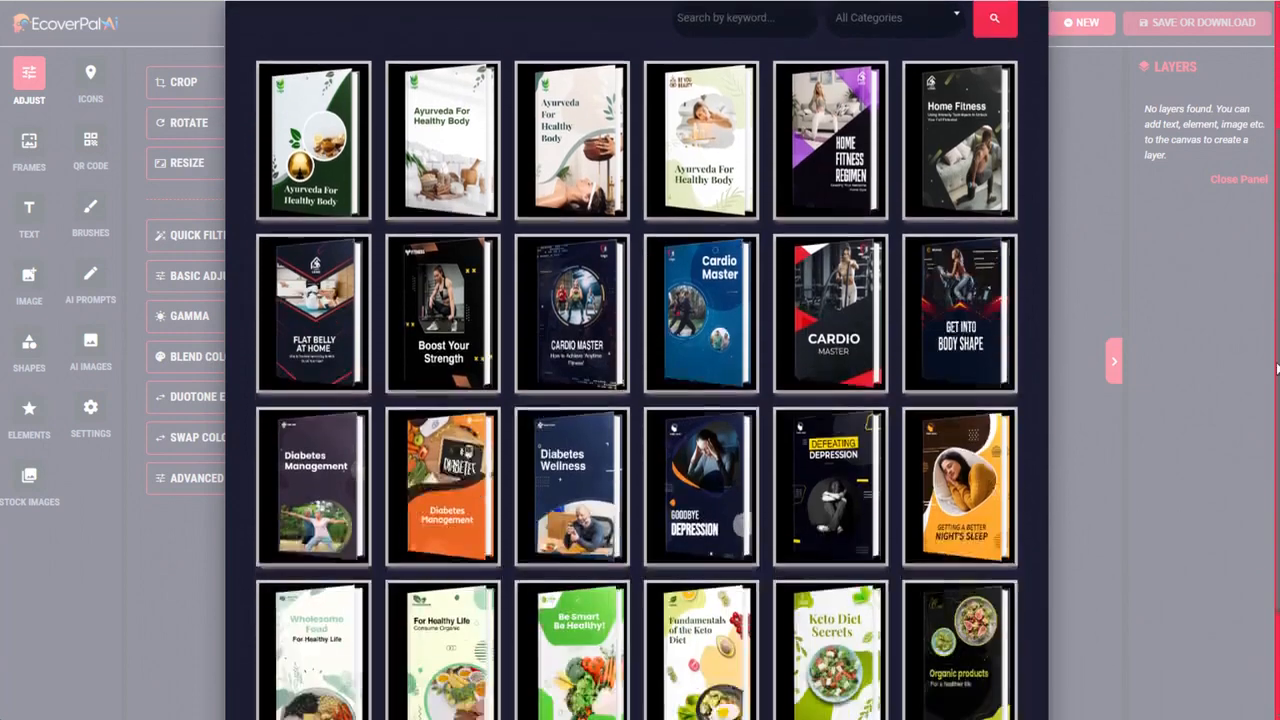
# Filter the ebook templates to the Digital Marketing category
pyautogui.scroll(3, 636, 400)
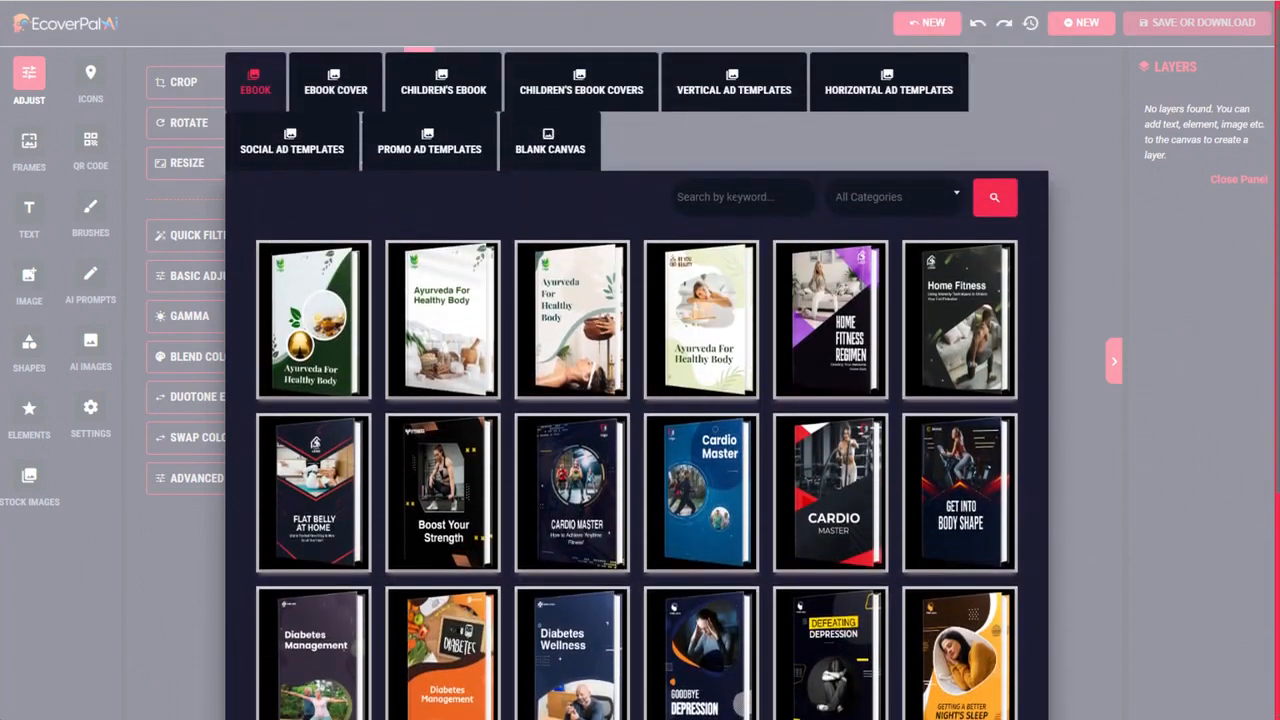
pyautogui.click(931, 197)
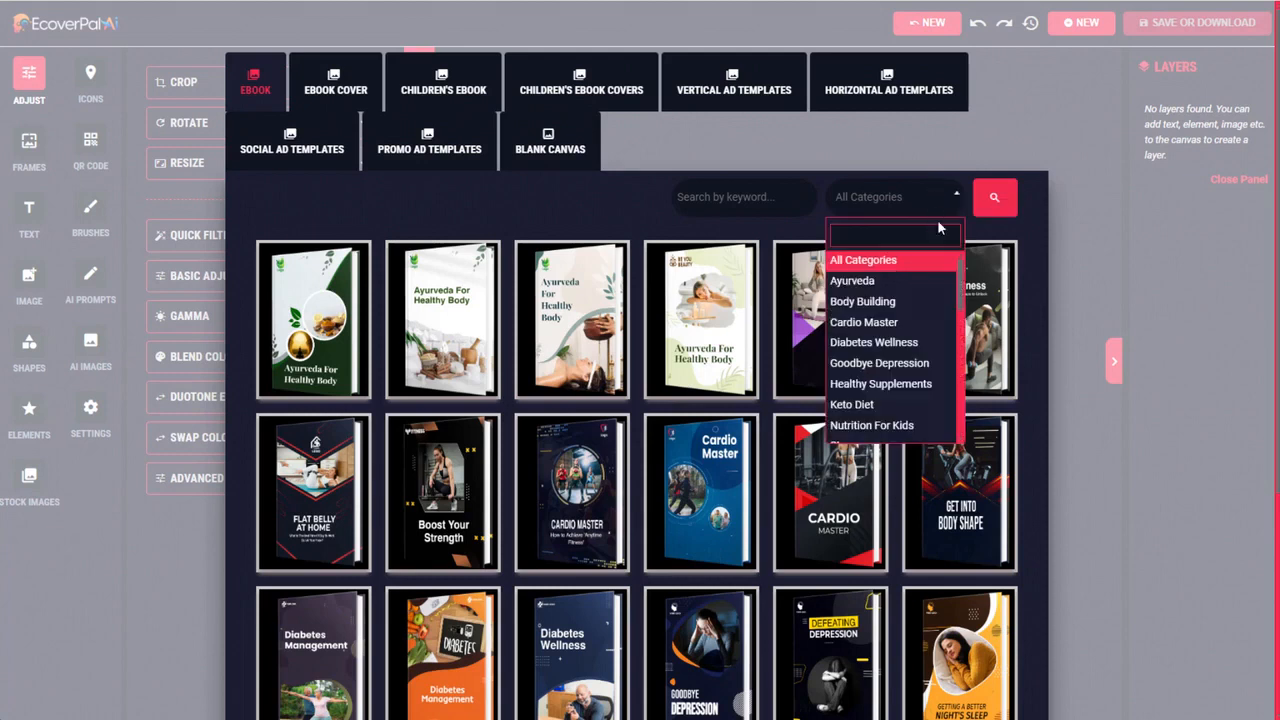
pyautogui.moveTo(962, 272); pyautogui.dragTo(963, 402)
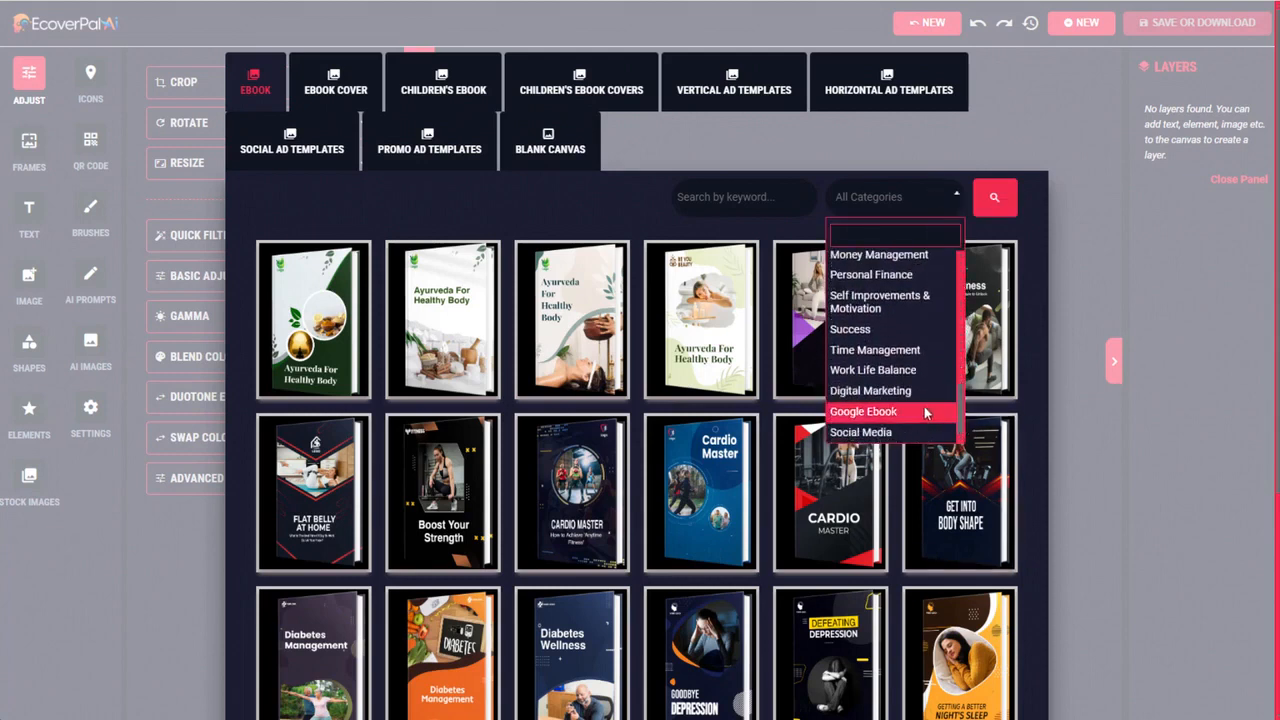
pyautogui.click(881, 391)
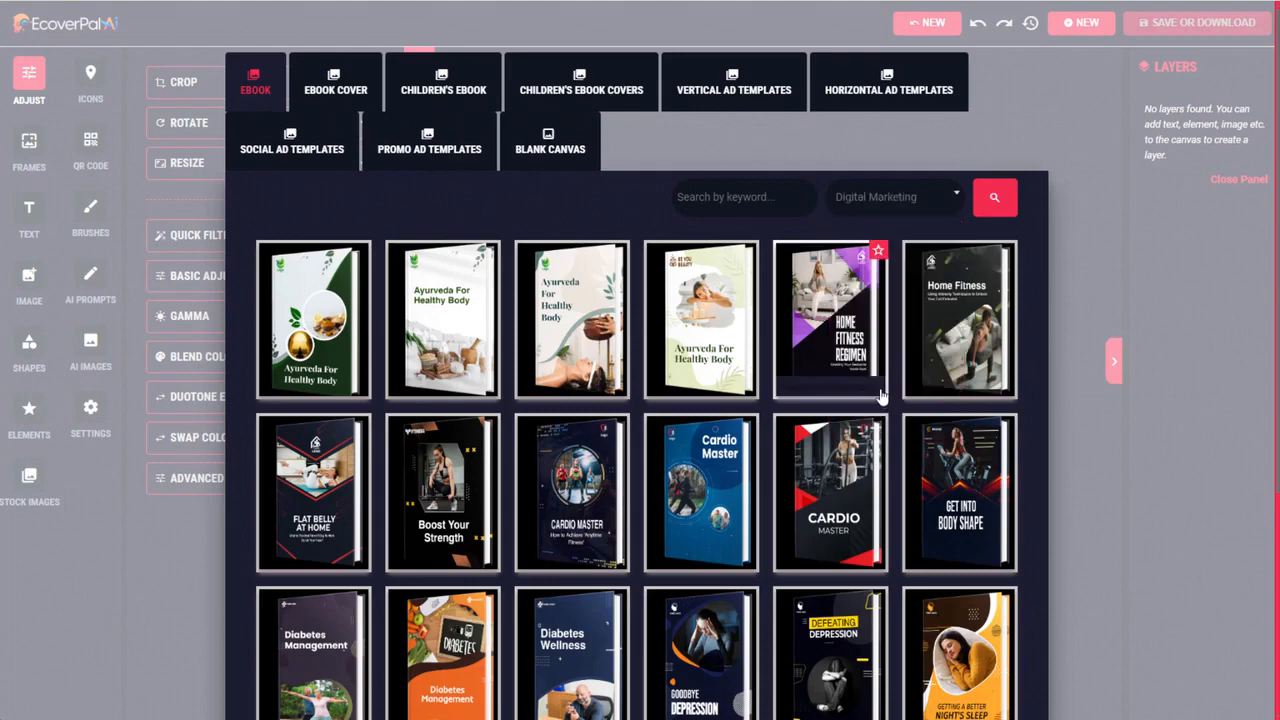
pyautogui.click(995, 197)
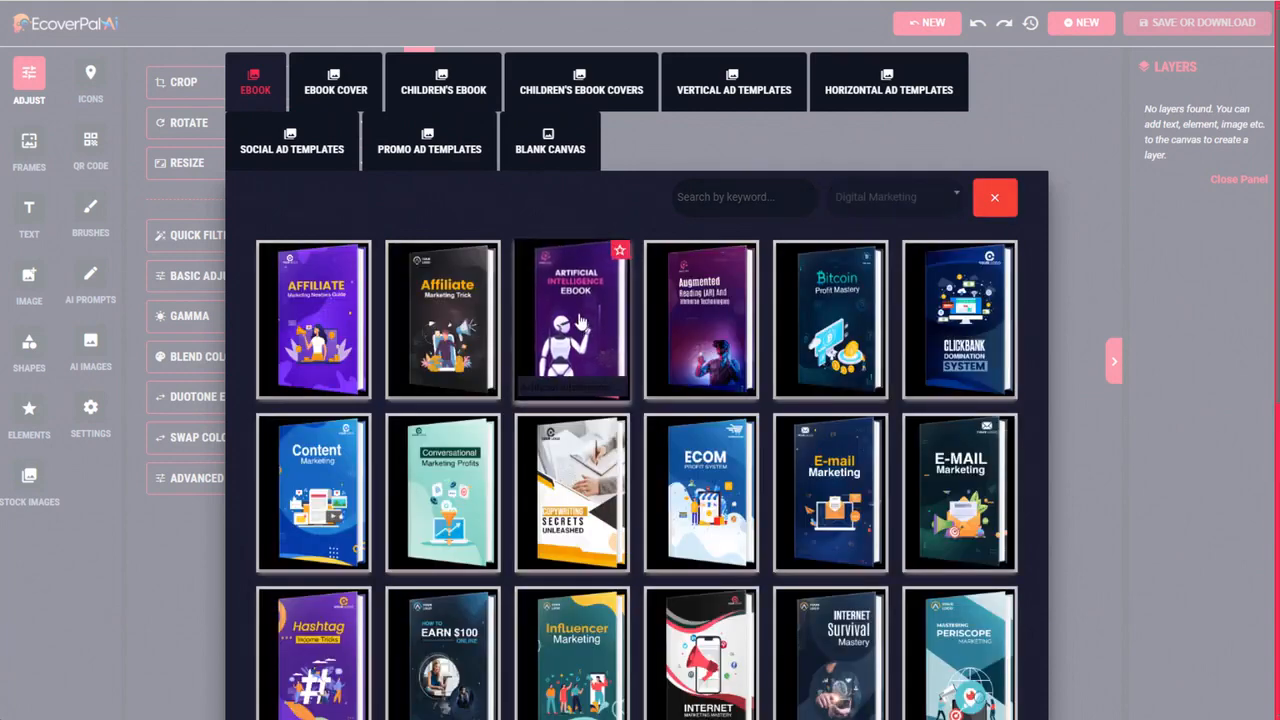
# Open the Artificial Intelligence Ebook template and delete the placeholder logo from its cover
pyautogui.click(580, 310)
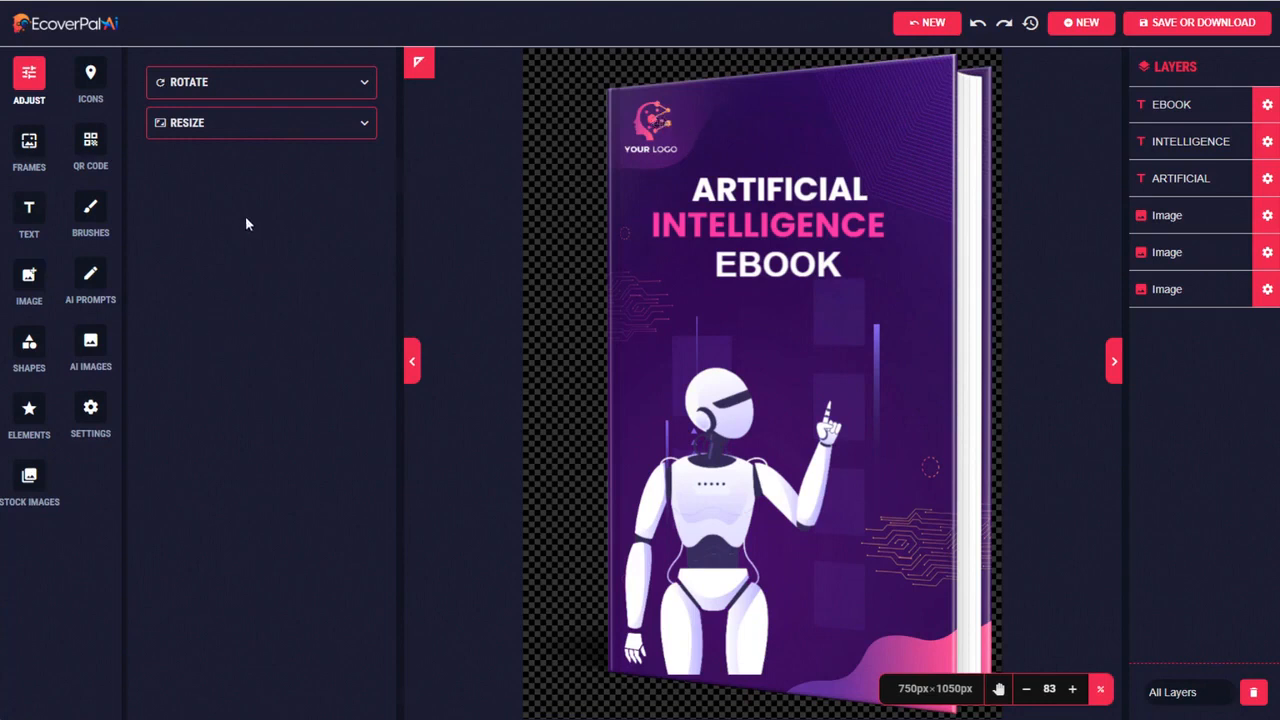
pyautogui.click(657, 119)
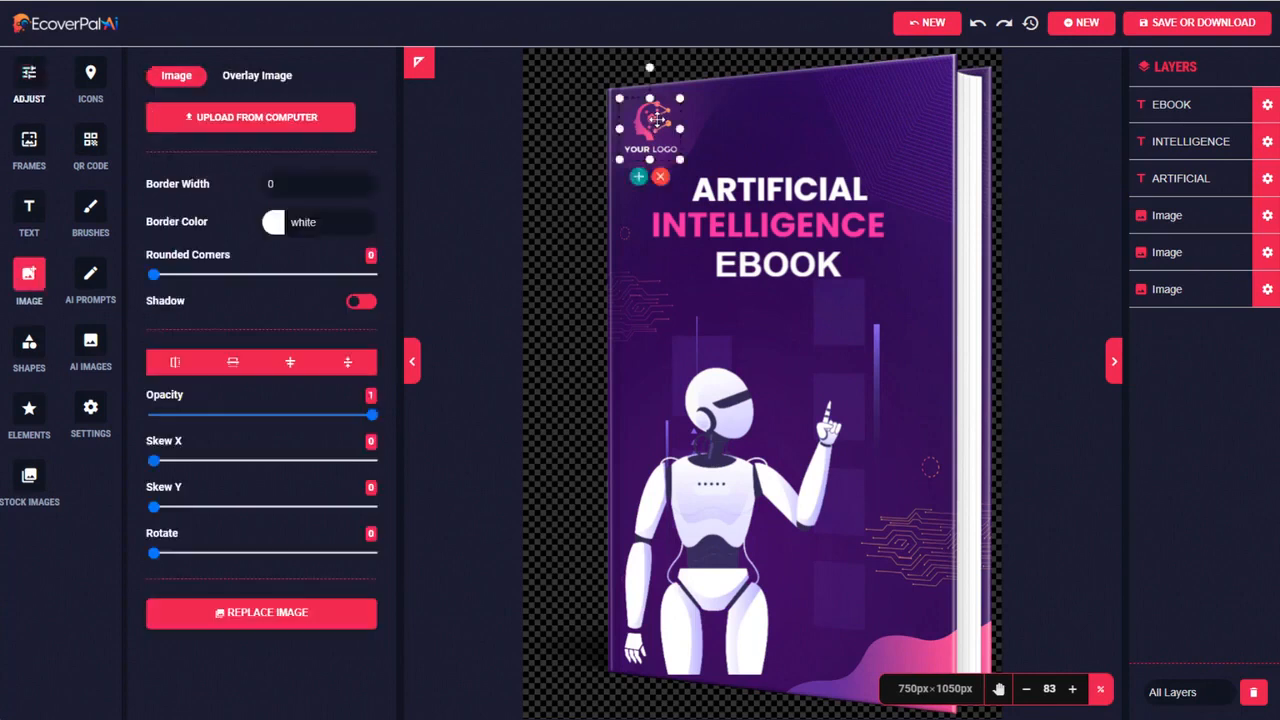
pyautogui.click(660, 177)
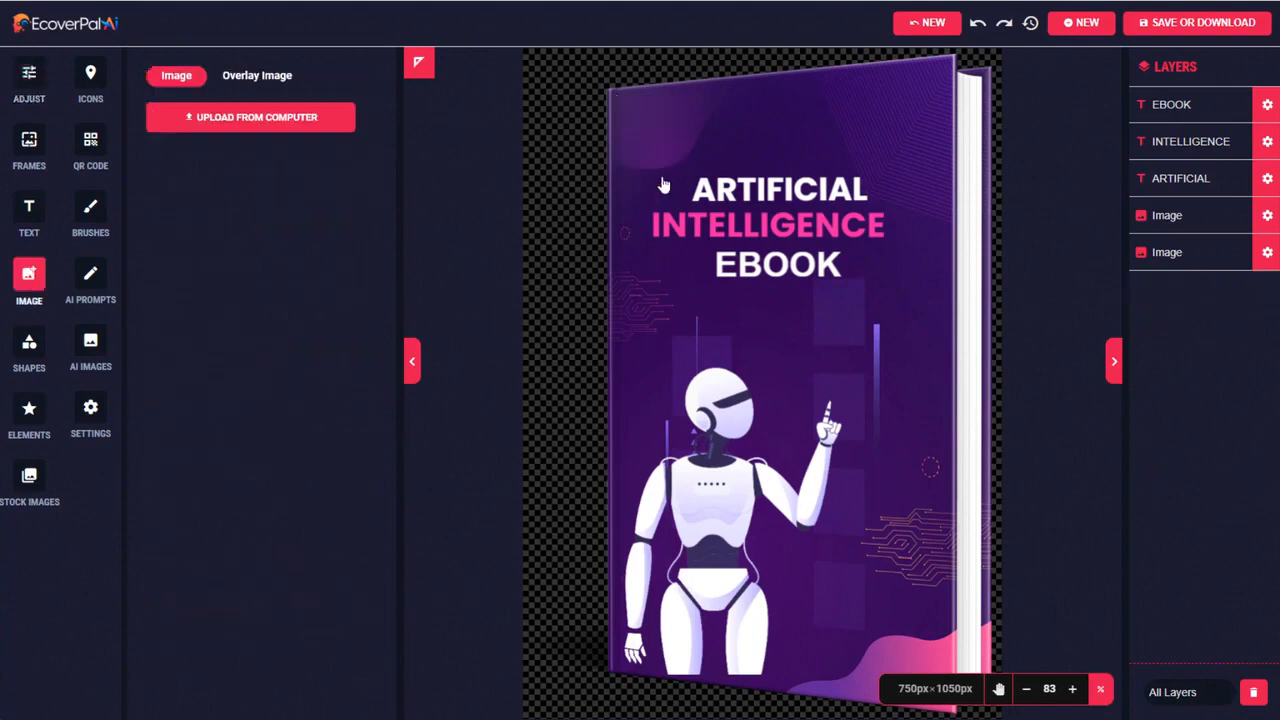
# Replace the three title lines on the cover with "Using AI", "To Generate" and "BITCOIN"
pyautogui.click(718, 187)
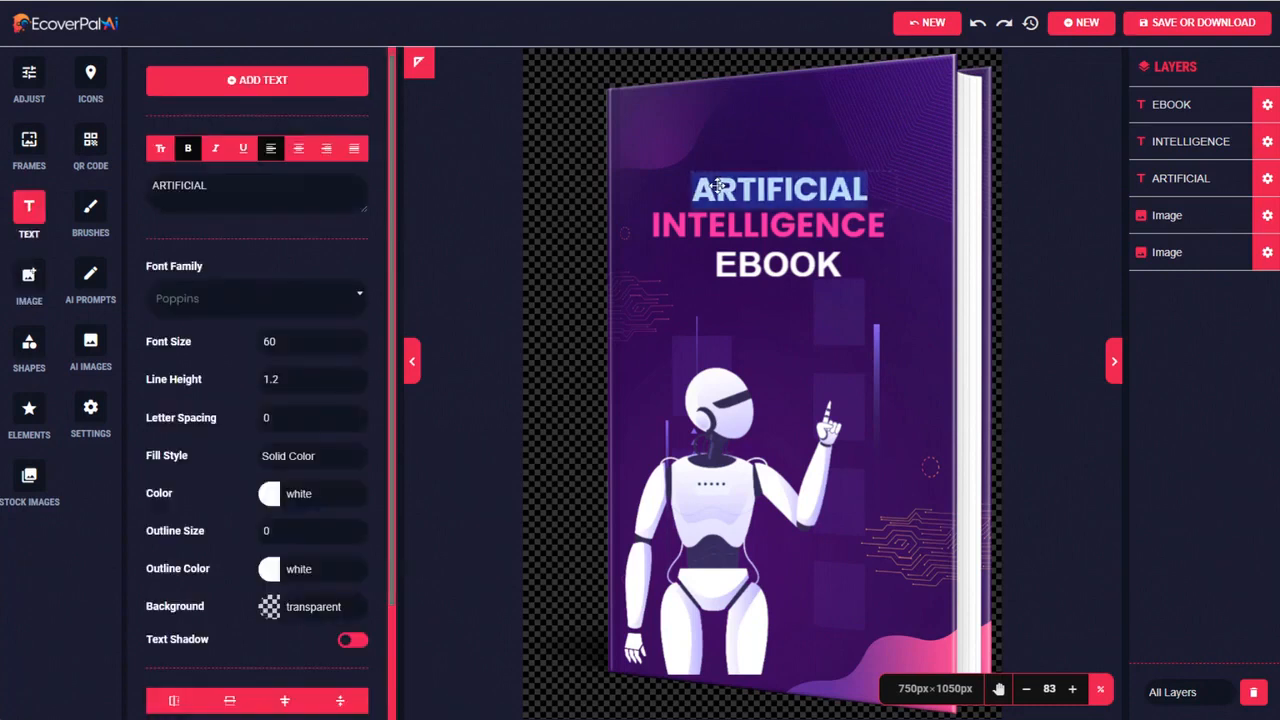
pyautogui.write('Using AI')
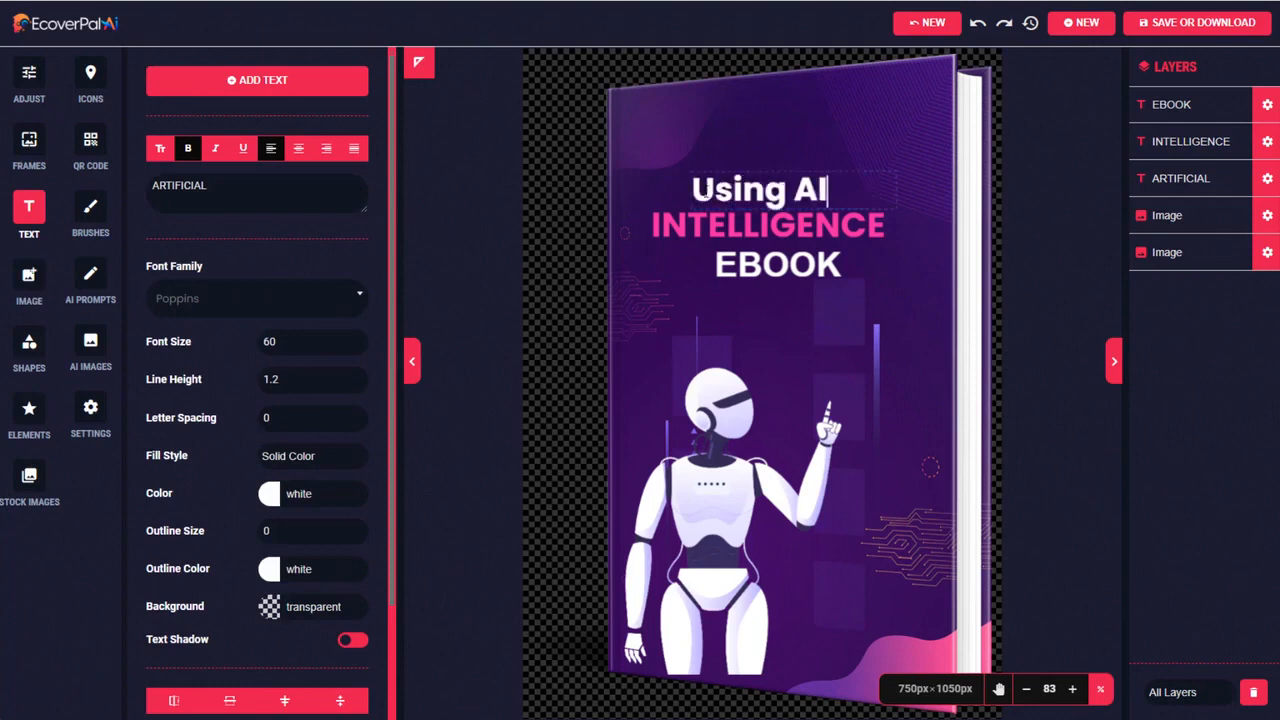
pyautogui.click(733, 216)
pyautogui.write('To Generate')
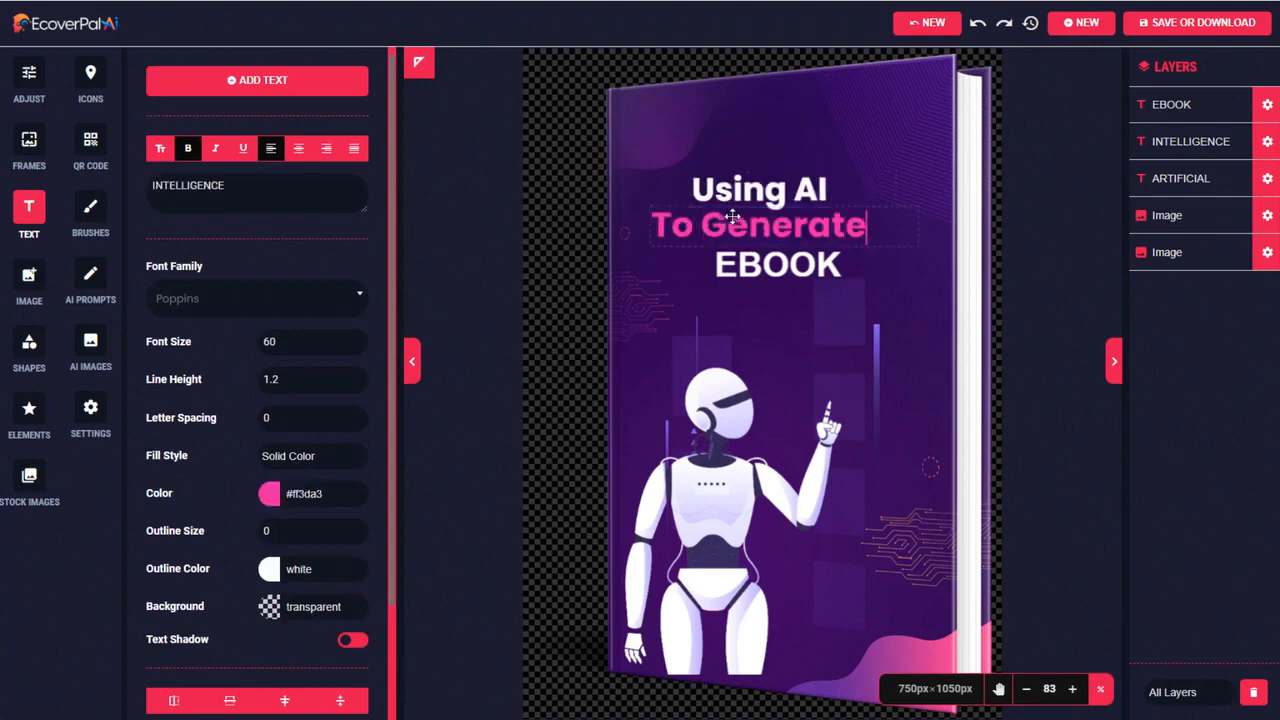
pyautogui.click(755, 264)
pyautogui.doubleClick(755, 264)
pyautogui.write('BIT')
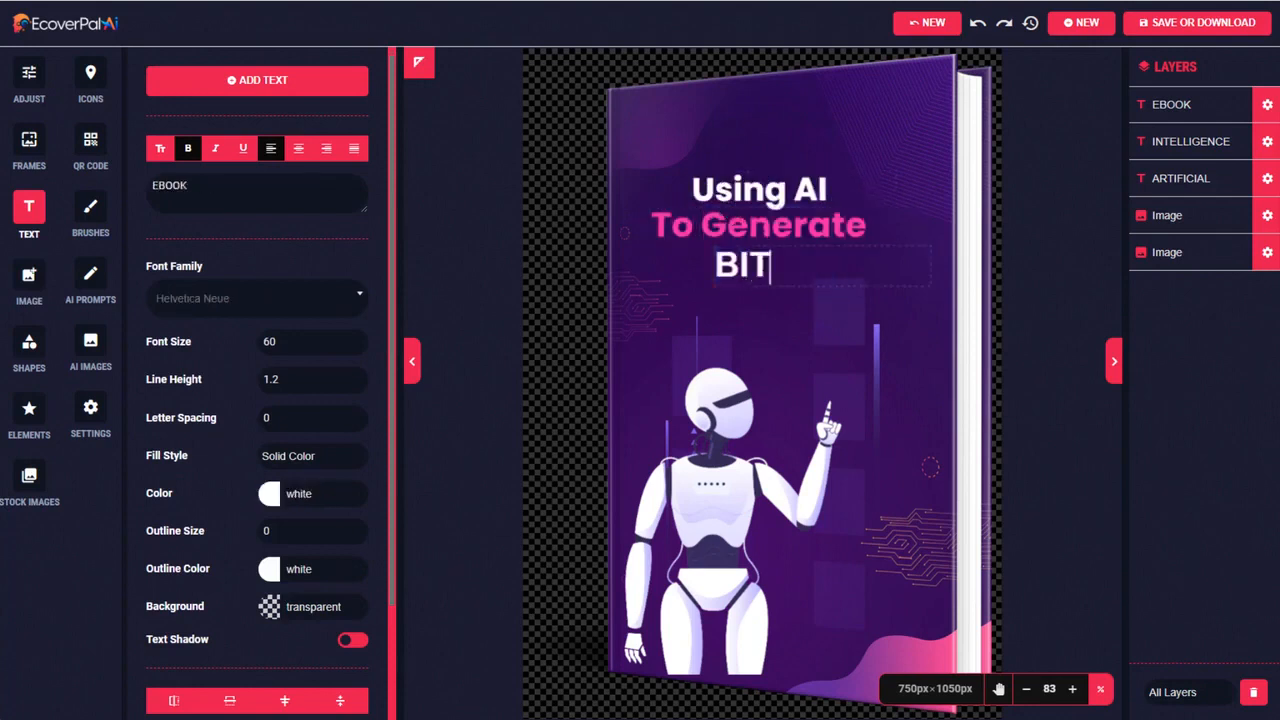
pyautogui.write('COIN')
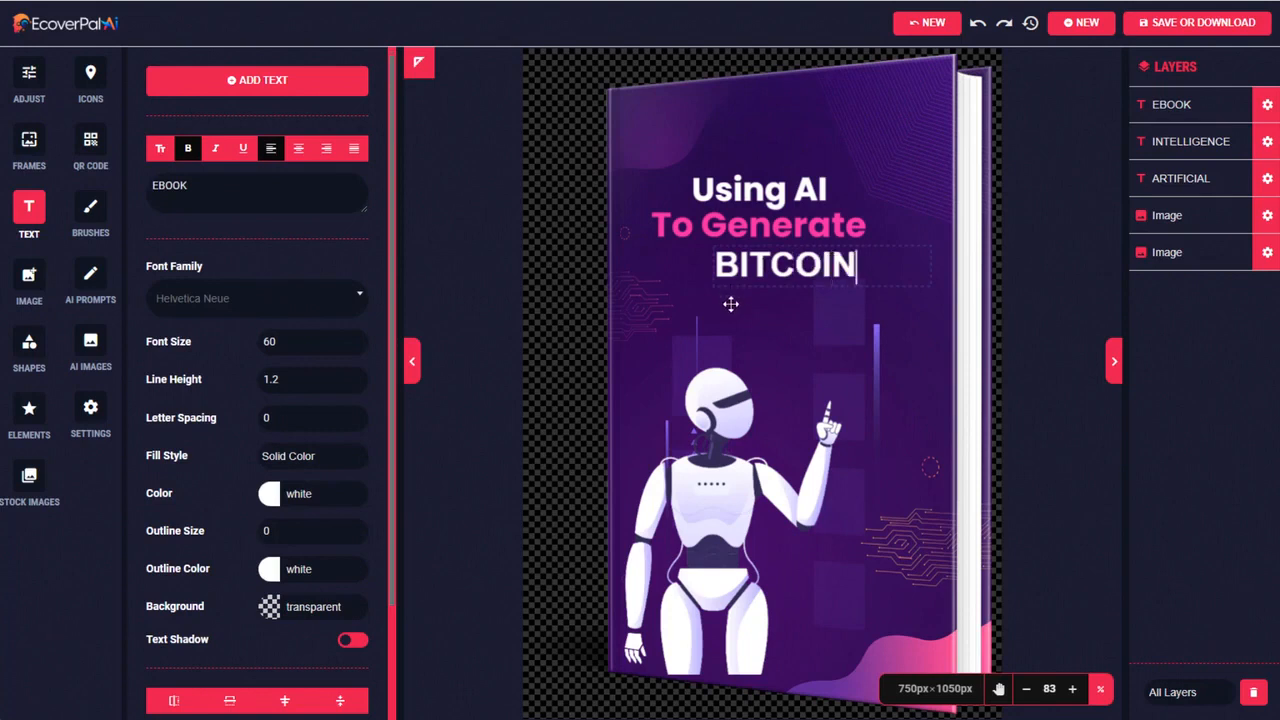
pyautogui.press('Escape')
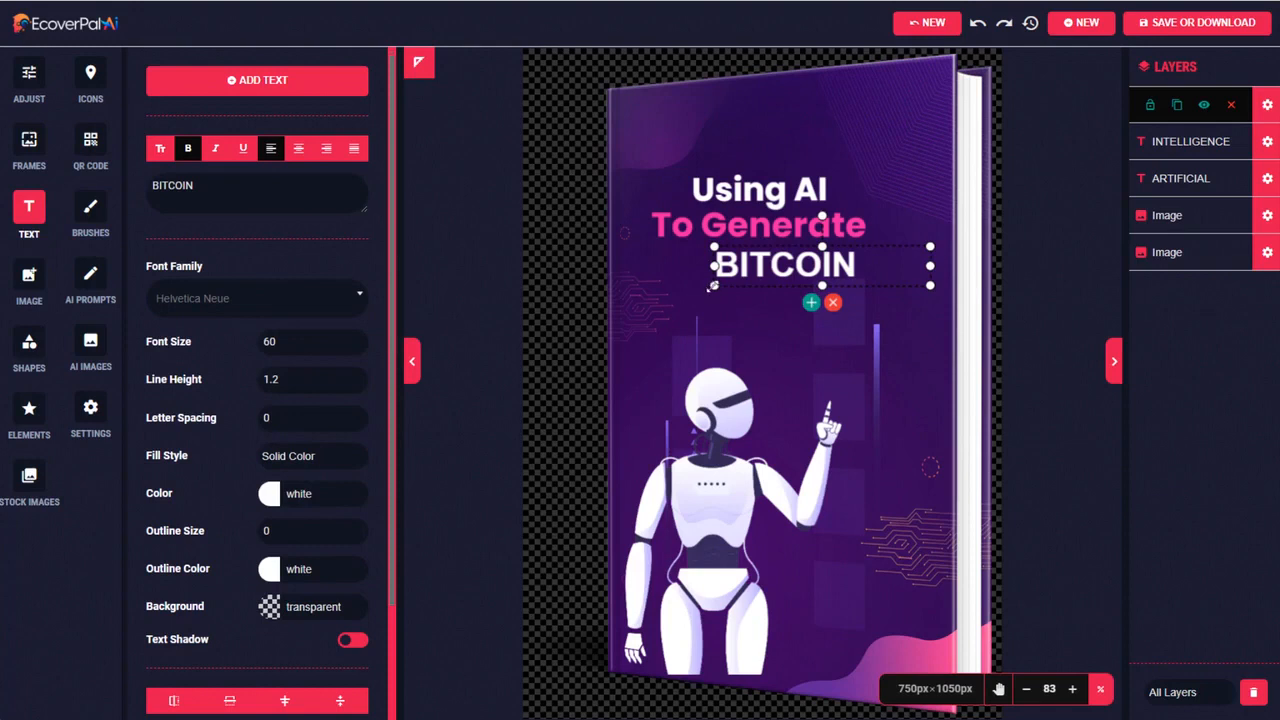
# Enlarge the "BITCOIN" and "Using AI" lines and center the three title lines across the upper cover
pyautogui.moveTo(713, 286); pyautogui.dragTo(624, 313)
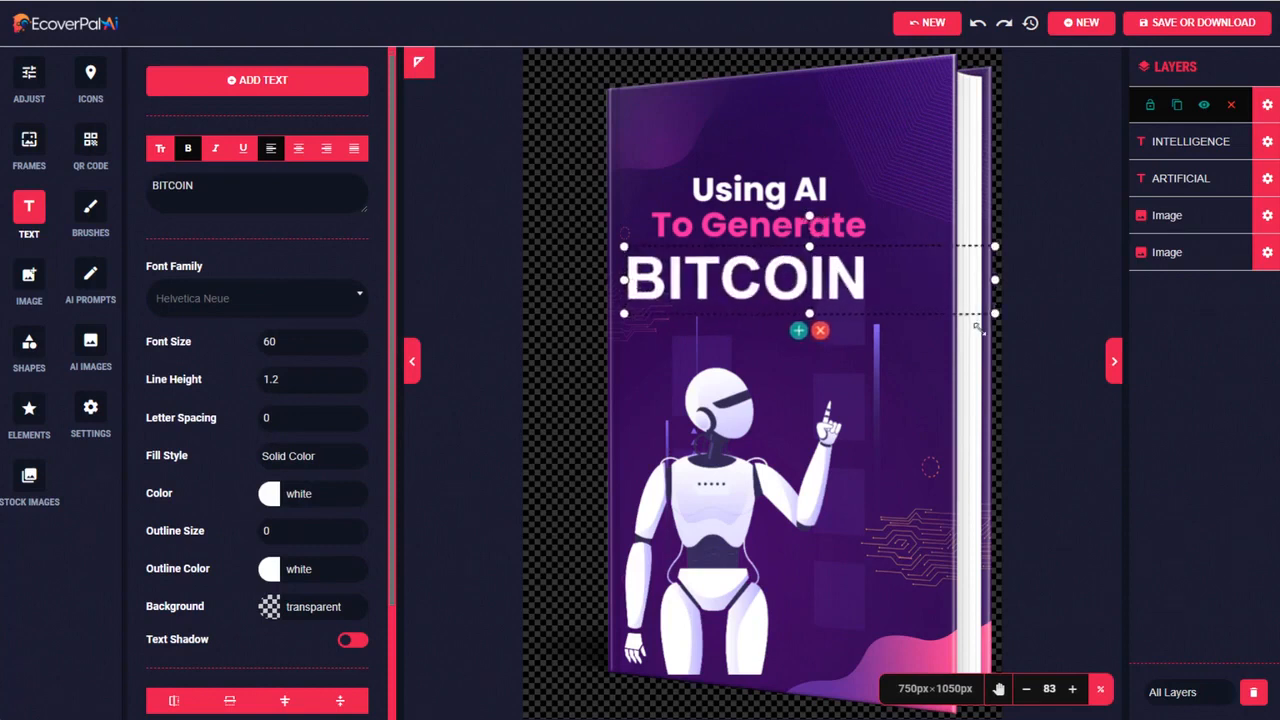
pyautogui.moveTo(766, 268); pyautogui.dragTo(803, 229)
pyautogui.click(809, 192)
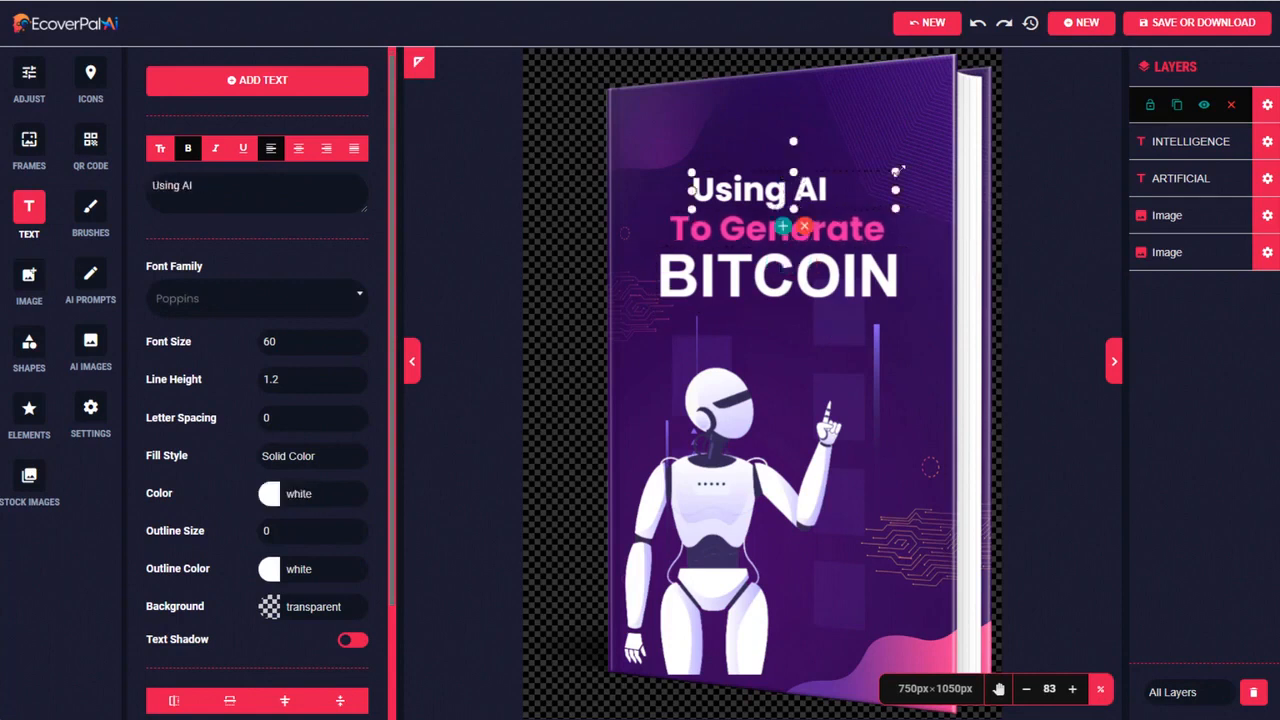
pyautogui.moveTo(897, 172); pyautogui.dragTo(999, 141)
pyautogui.moveTo(784, 172); pyautogui.dragTo(760, 173)
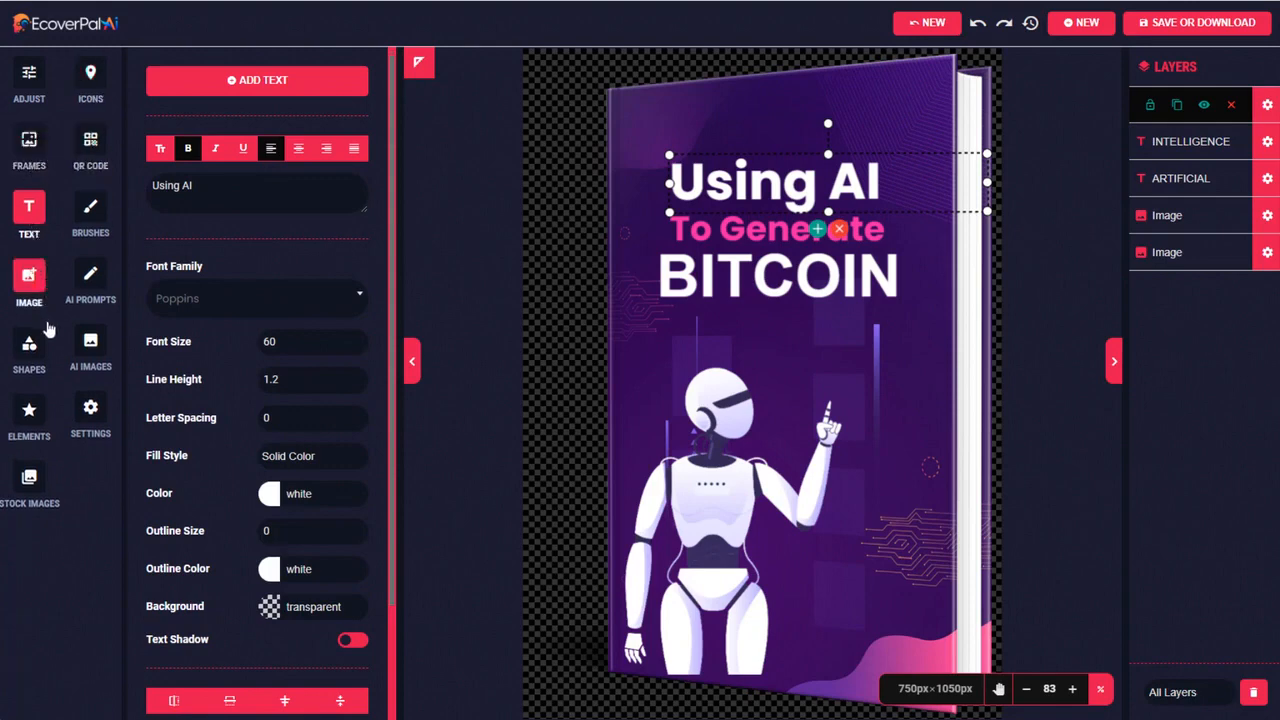
# Add the Bitcoin symbol from the Crypto Currency elements and place it just above the robot's pointing finger
pyautogui.click(29, 410)
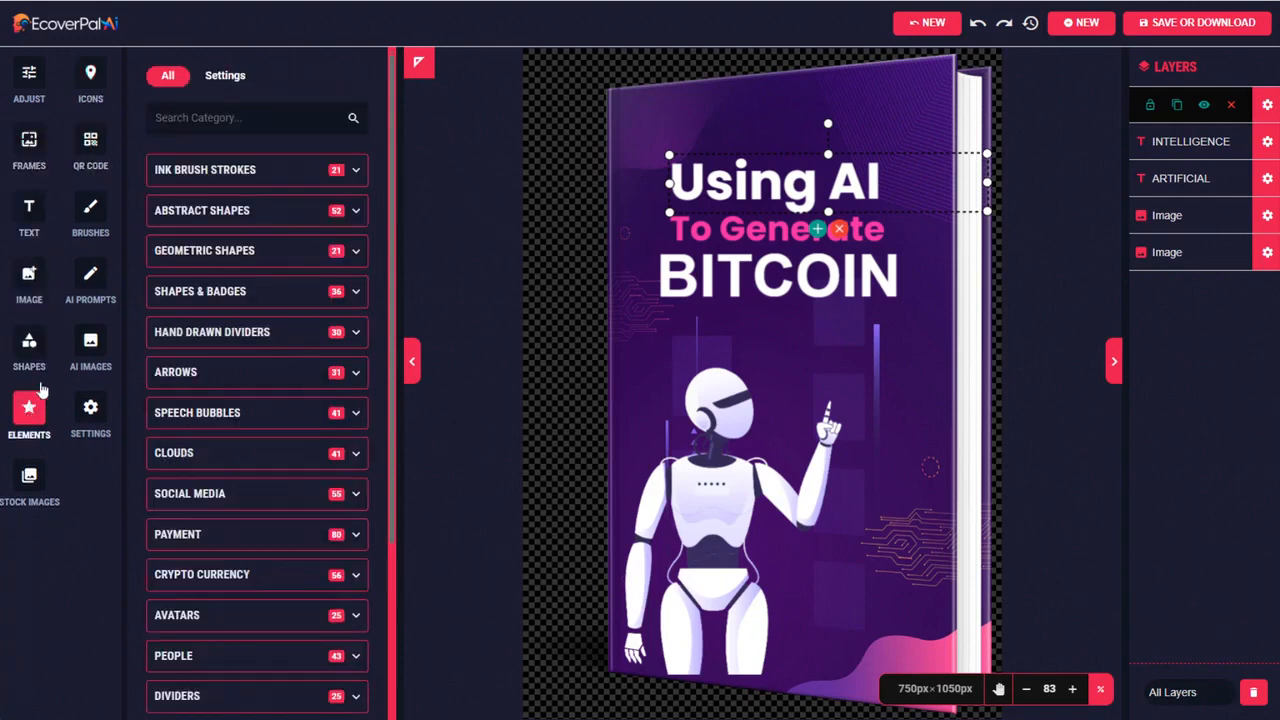
pyautogui.scroll(-1, 357, 445)
pyautogui.scroll(-3, 357, 445)
pyautogui.click(356, 421)
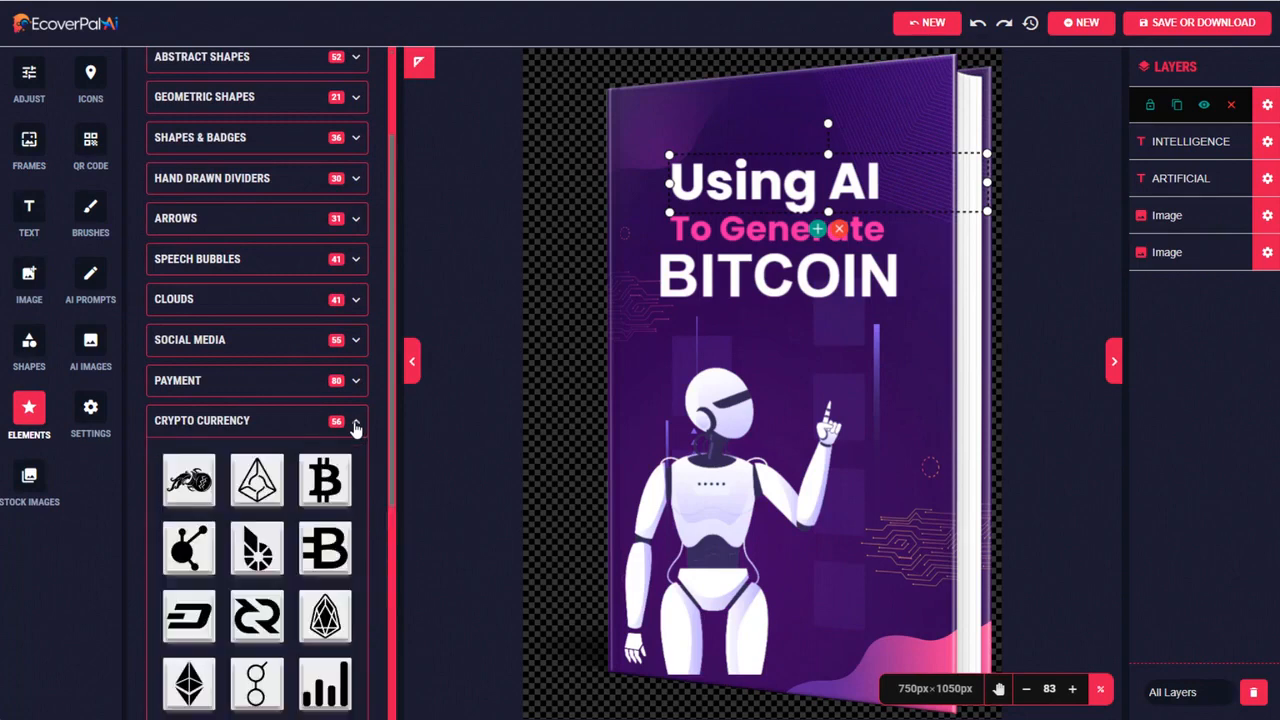
pyautogui.click(331, 481)
pyautogui.moveTo(788, 360); pyautogui.dragTo(872, 355)
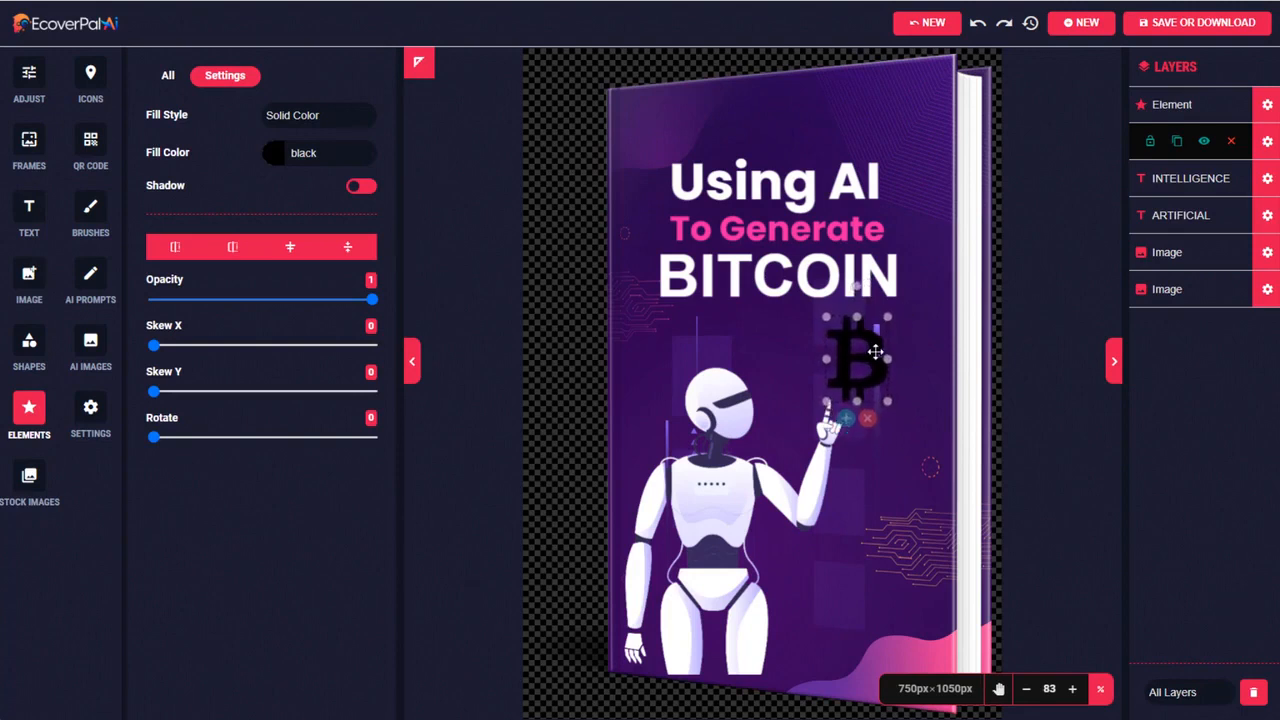
# Set the Bitcoin symbol's fill color to yellow #ffd966
pyautogui.click(297, 153)
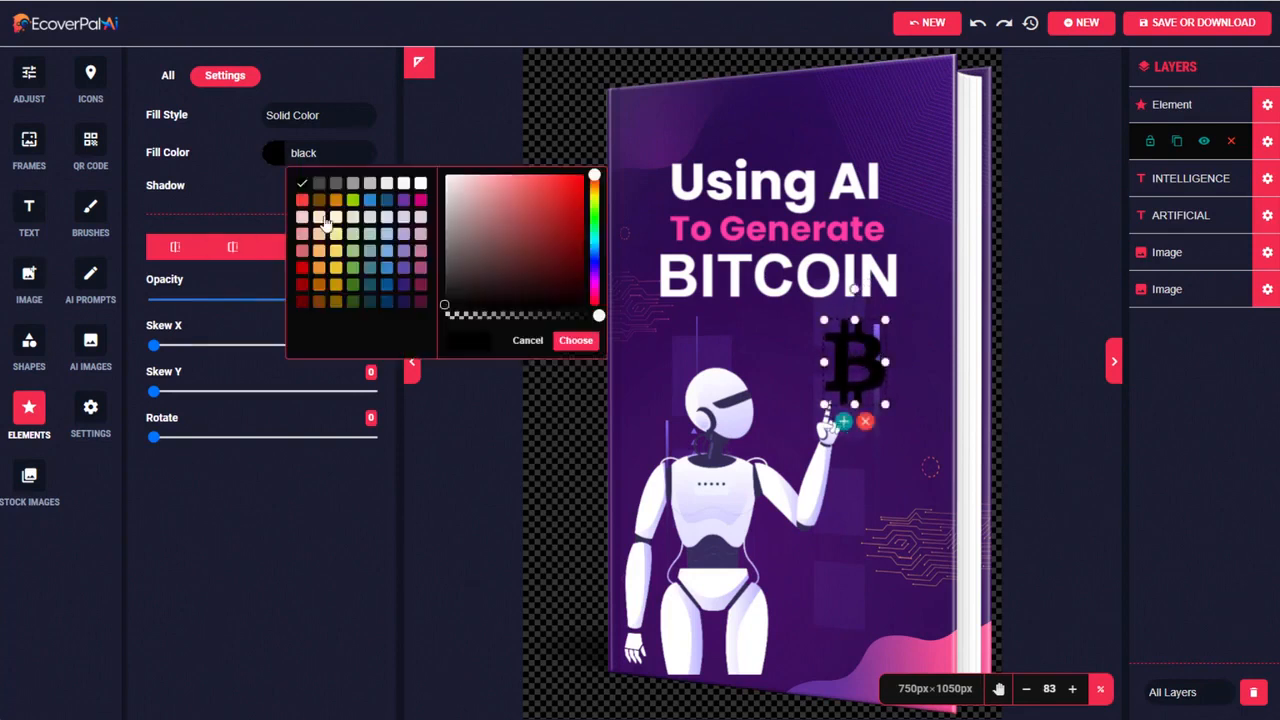
pyautogui.click(337, 251)
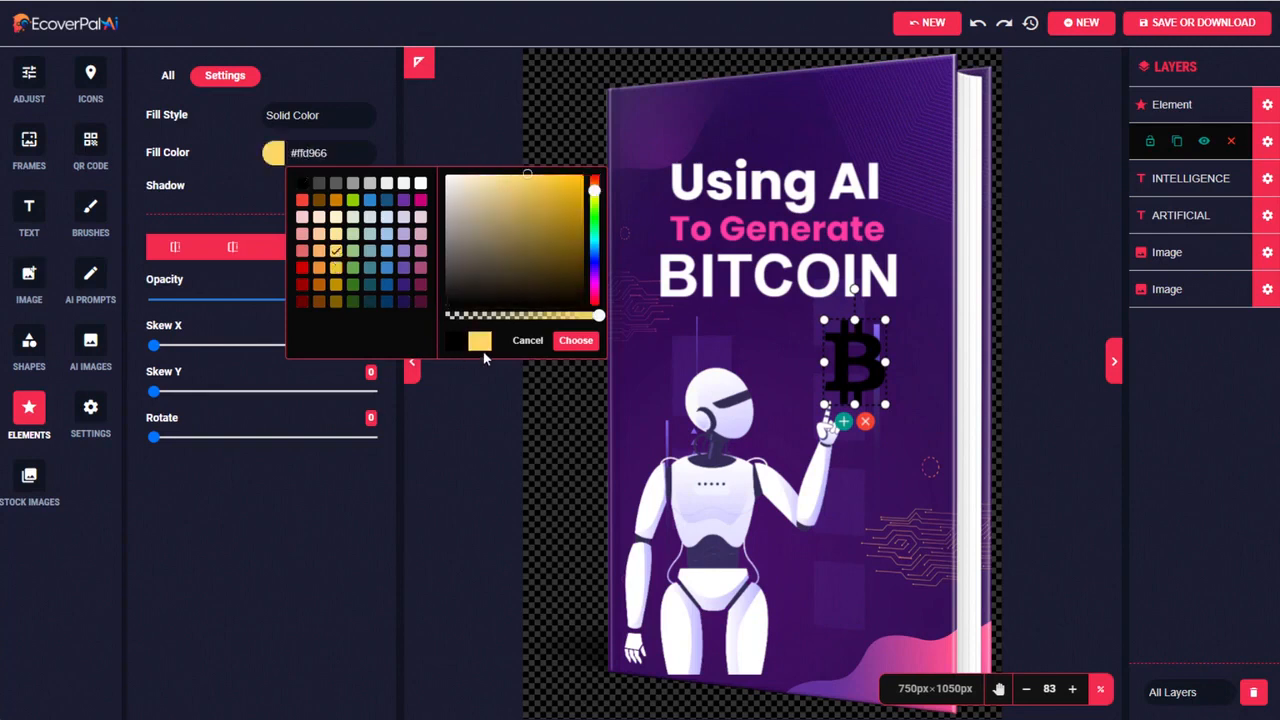
pyautogui.click(575, 340)
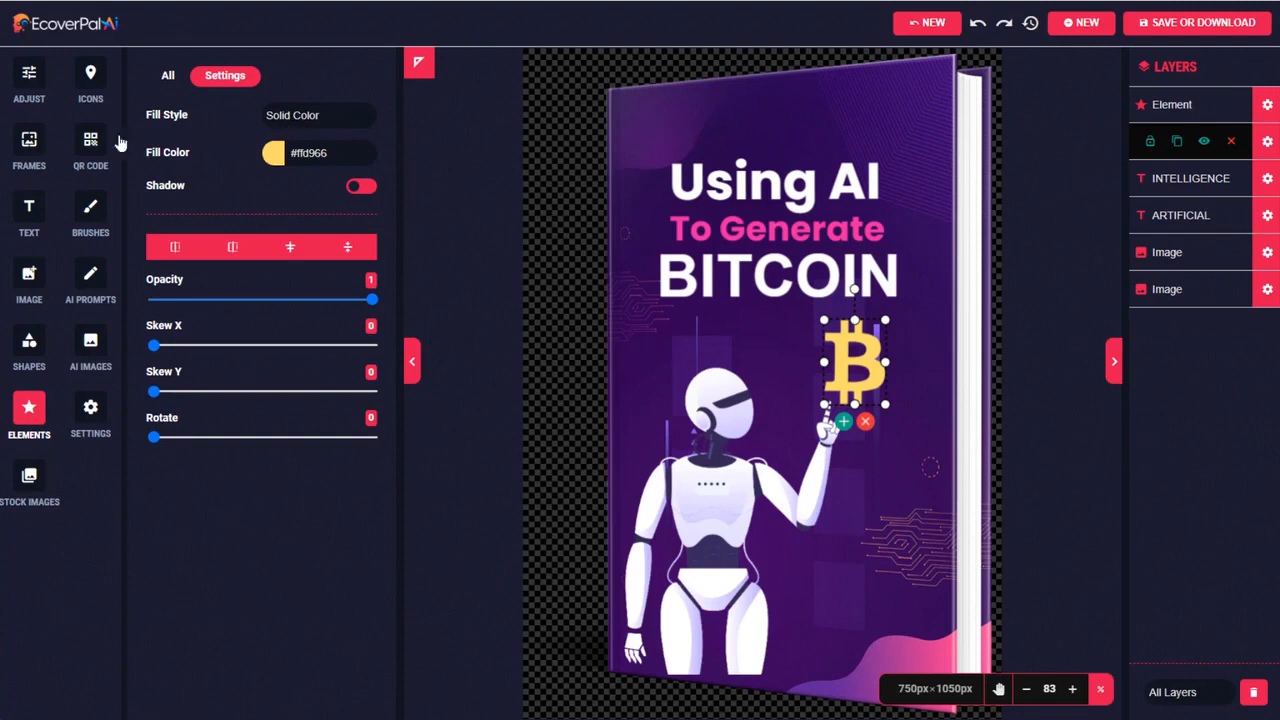
# Add a text layer to the cover reading "by" followed by the author's full name
pyautogui.click(29, 210)
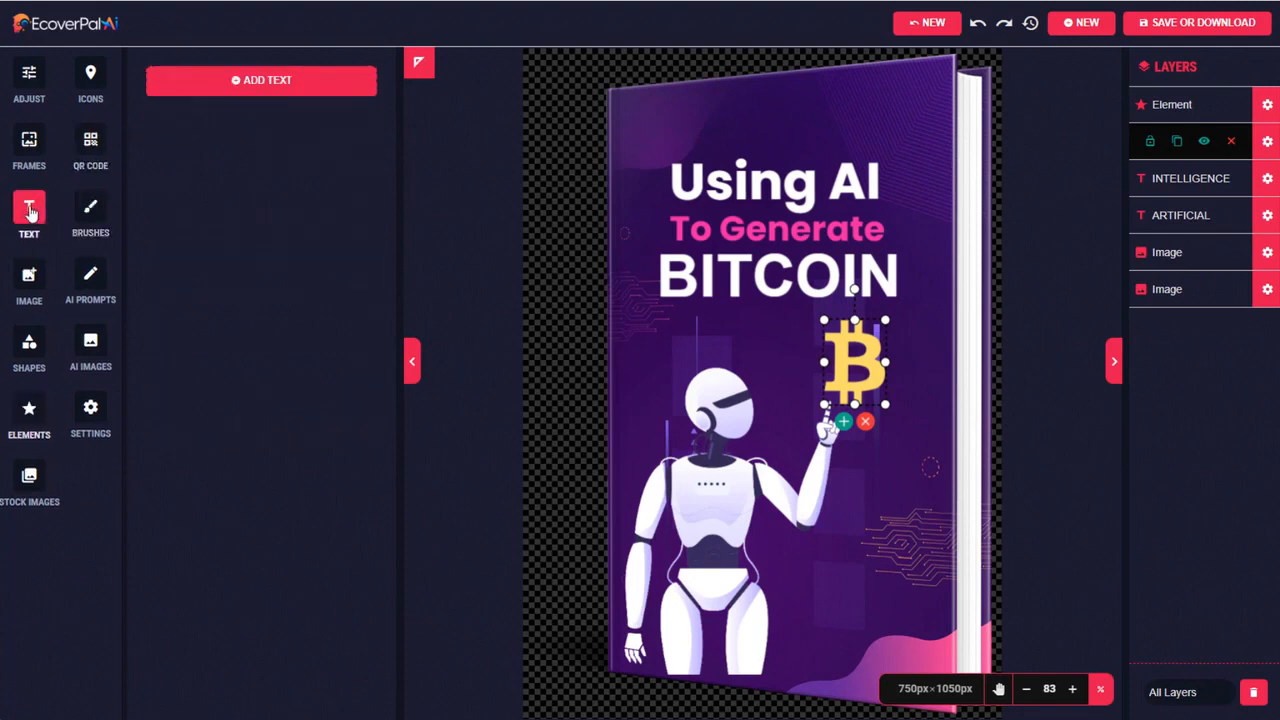
pyautogui.click(266, 86)
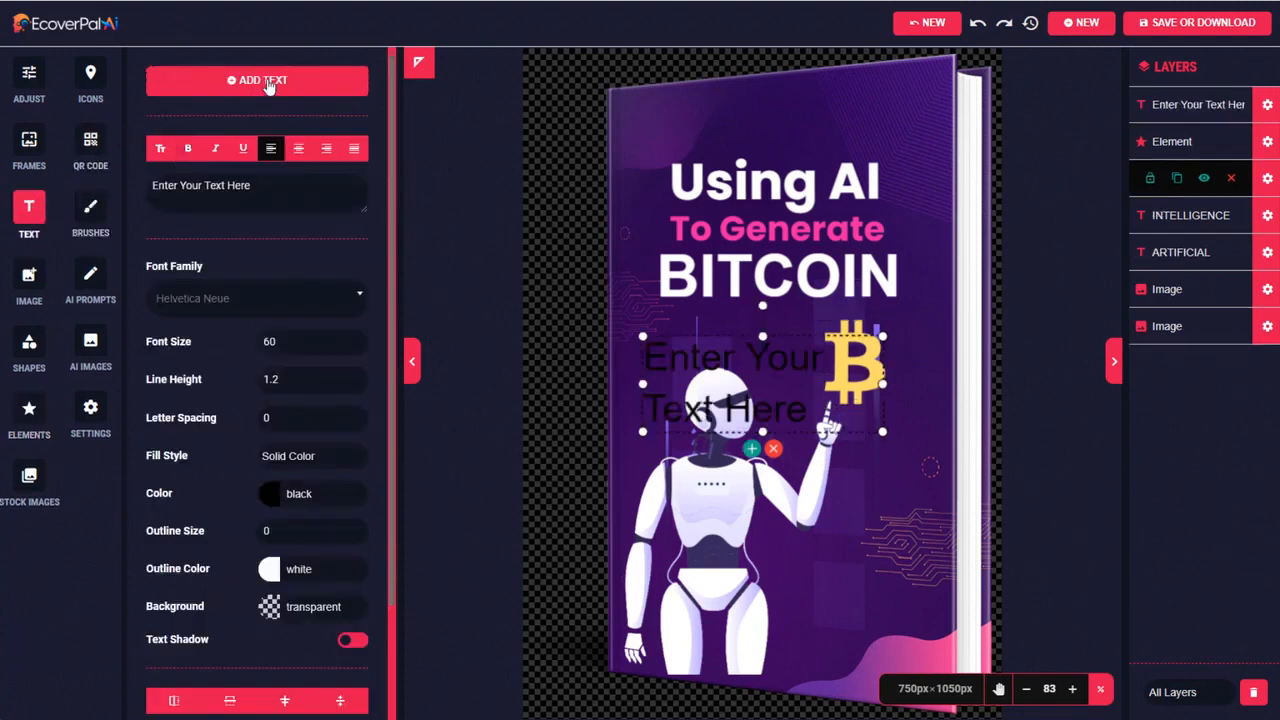
pyautogui.doubleClick(670, 352)
pyautogui.write('by Eric Holmlund')
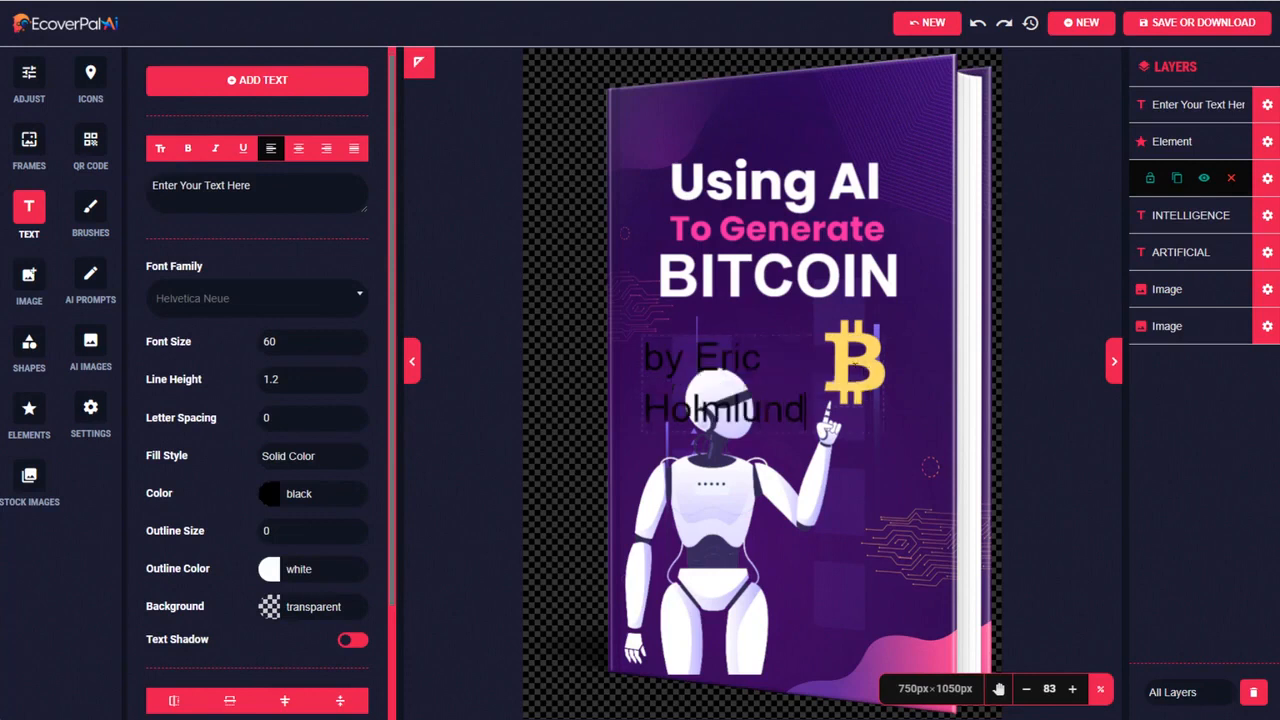
# Format the author byline in white at font size 40 and move it to the lower part of the cover
pyautogui.hotkey('ctrl', 'a')
pyautogui.click(298, 494)
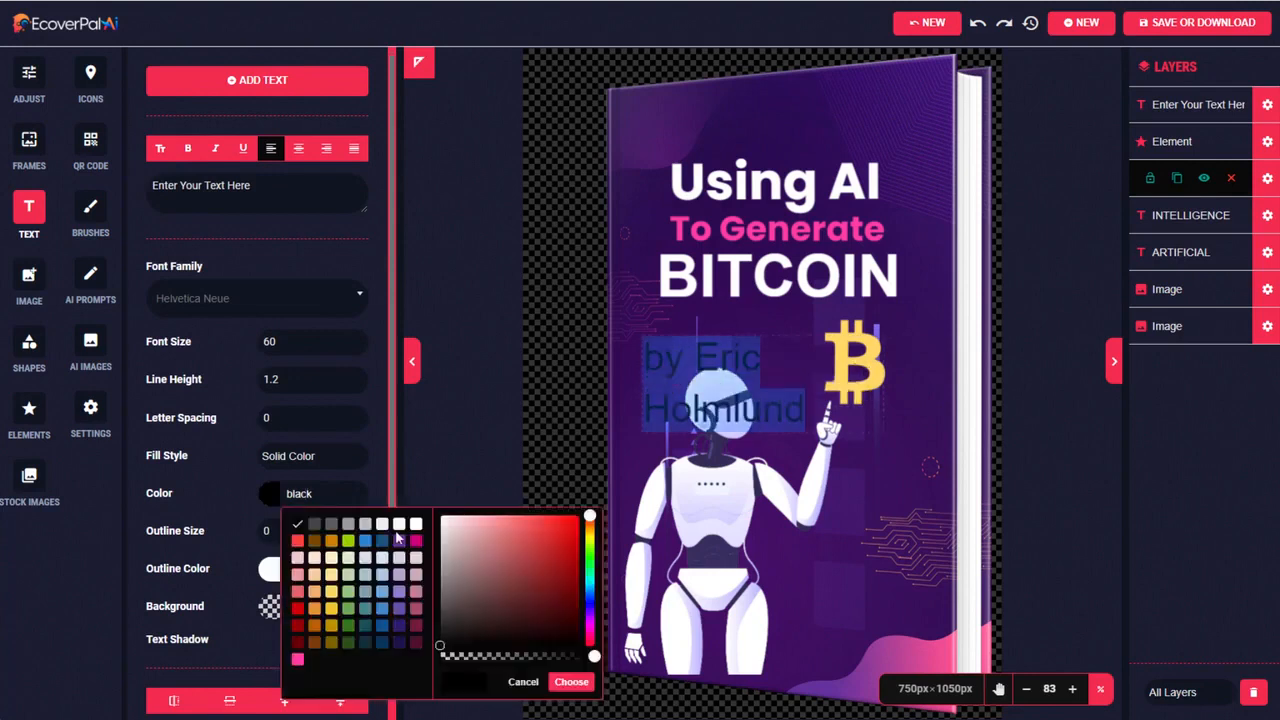
pyautogui.click(416, 525)
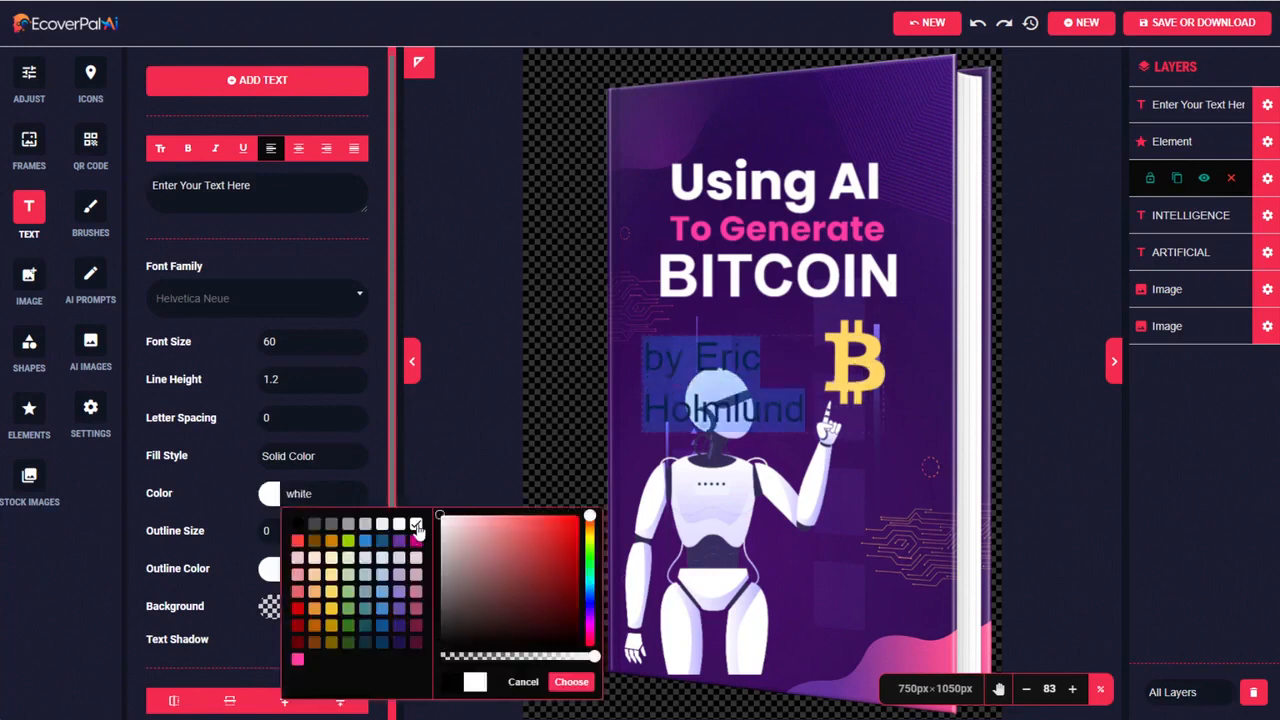
pyautogui.doubleClick(254, 342)
pyautogui.write('40')
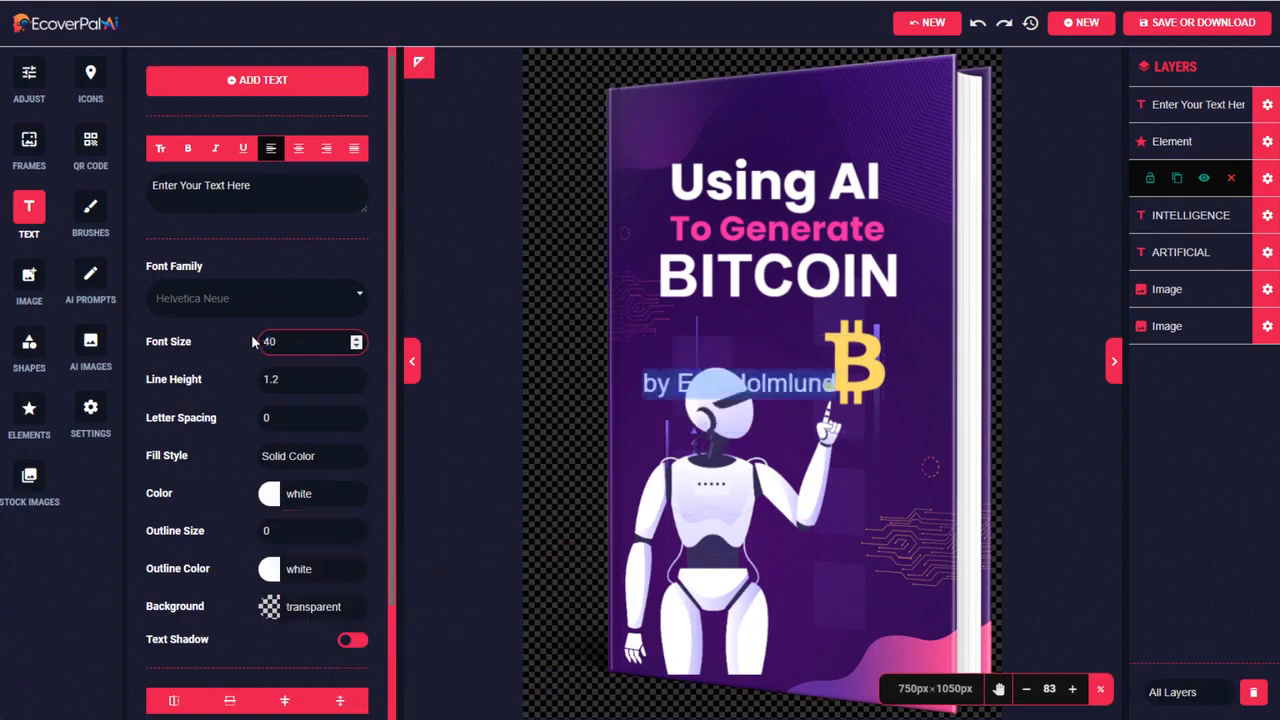
pyautogui.click(834, 381)
pyautogui.moveTo(798, 385); pyautogui.dragTo(797, 647)
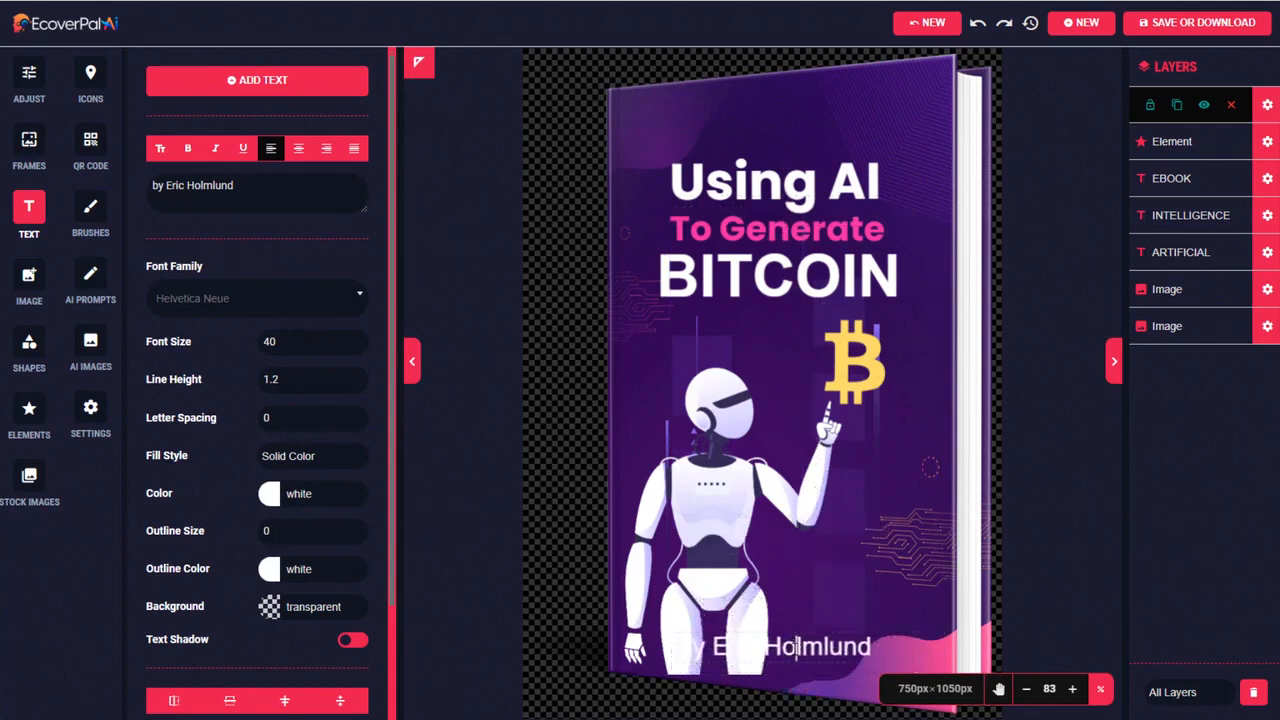
# Give the author byline a black outline with an outline size of 3
pyautogui.doubleClick(797, 647)
pyautogui.click(795, 647)
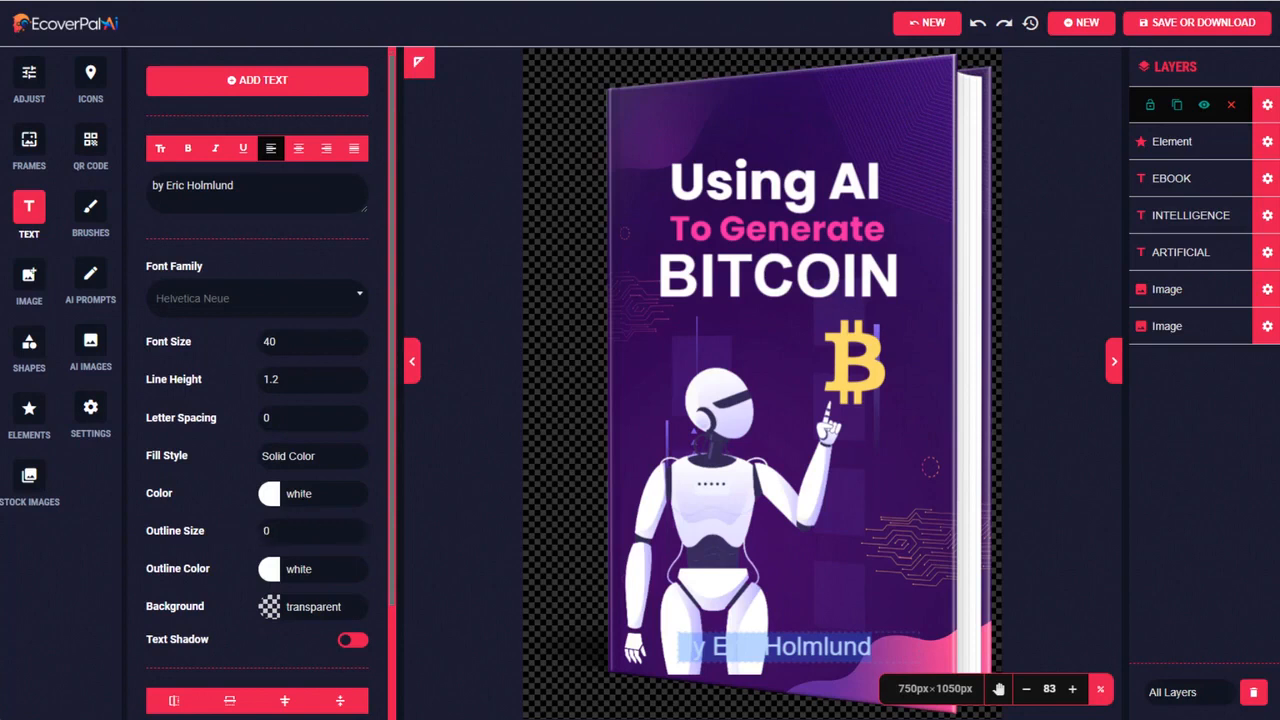
pyautogui.click(300, 568)
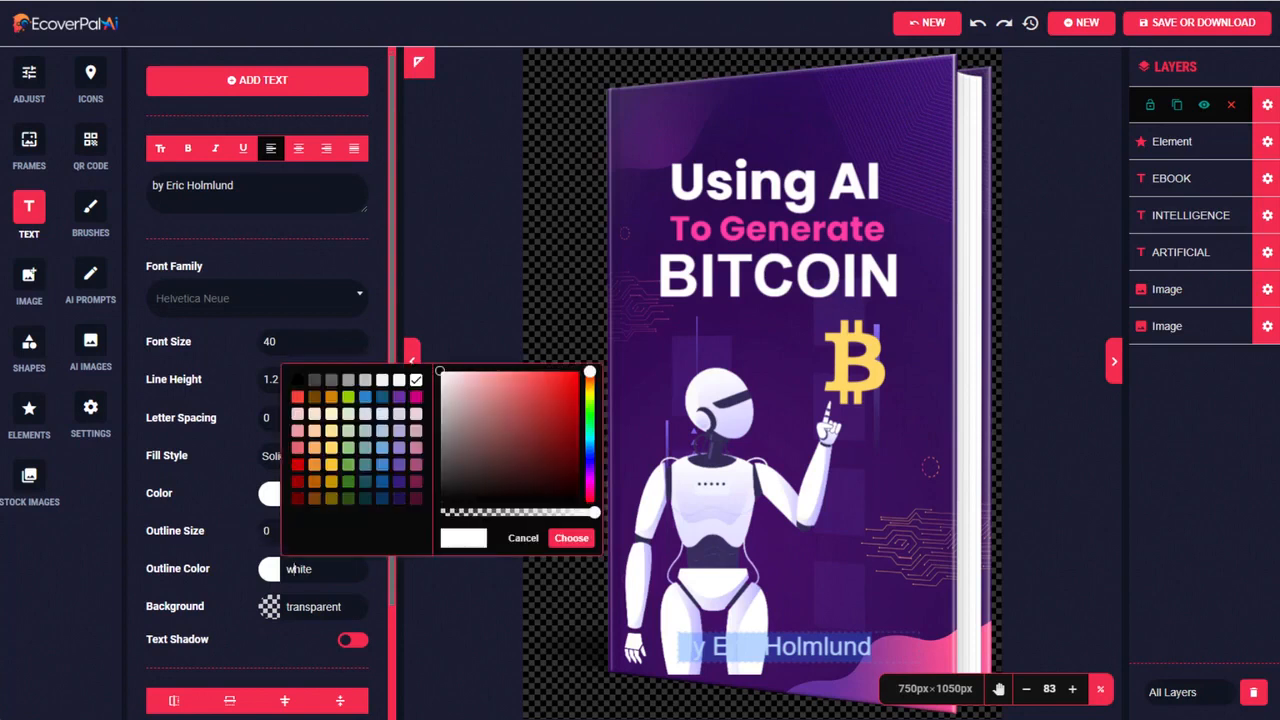
pyautogui.click(298, 381)
pyautogui.click(255, 537)
pyautogui.click(357, 528)
pyautogui.click(357, 528)
pyautogui.click(357, 528)
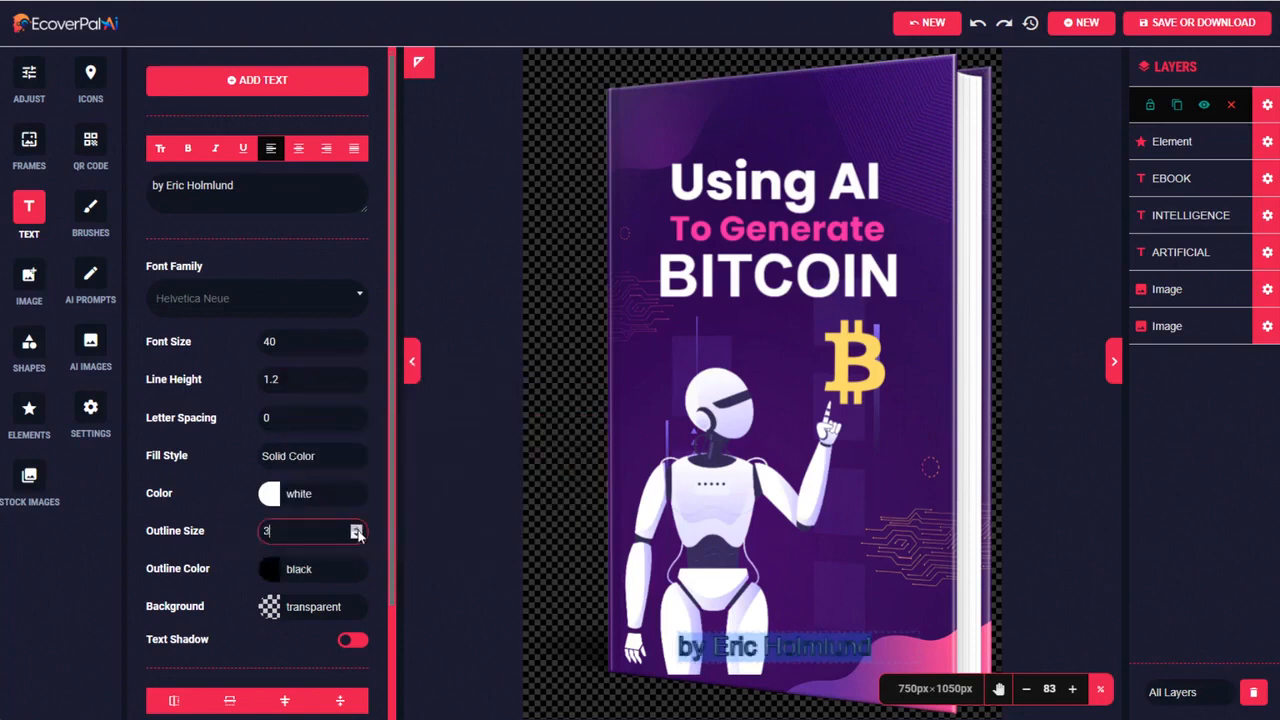
# Increase the author byline's font size to 49
pyautogui.click(358, 340)
pyautogui.click(358, 340)
pyautogui.click(358, 340)
pyautogui.click(358, 340)
pyautogui.click(358, 340)
pyautogui.click(358, 340)
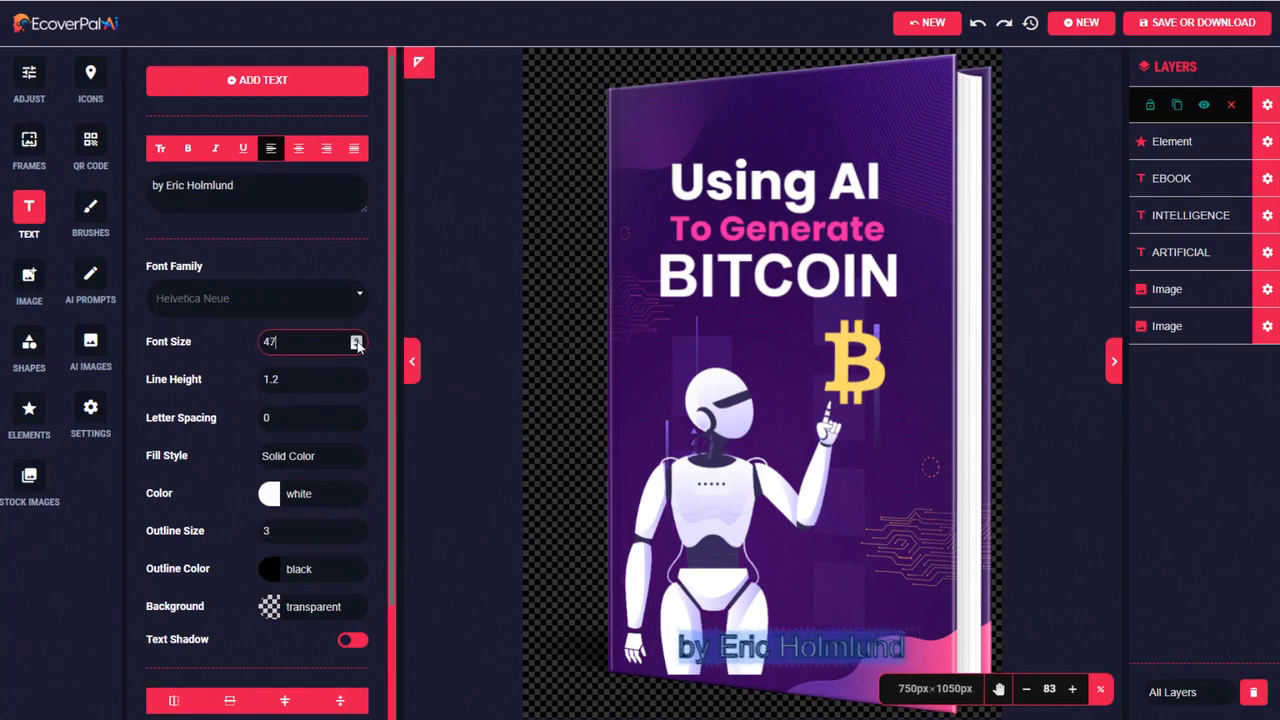
pyautogui.click(358, 340)
pyautogui.click(358, 340)
pyautogui.click(358, 340)
# Tilt the author byline slightly clockwise to follow the slant of the cover's lower edge
pyautogui.scroll(-2, 160, 697)
pyautogui.moveTo(160, 697); pyautogui.dragTo(158, 696)
pyautogui.moveTo(153, 598); pyautogui.dragTo(162, 600)
pyautogui.moveTo(153, 645); pyautogui.dragTo(153, 650)
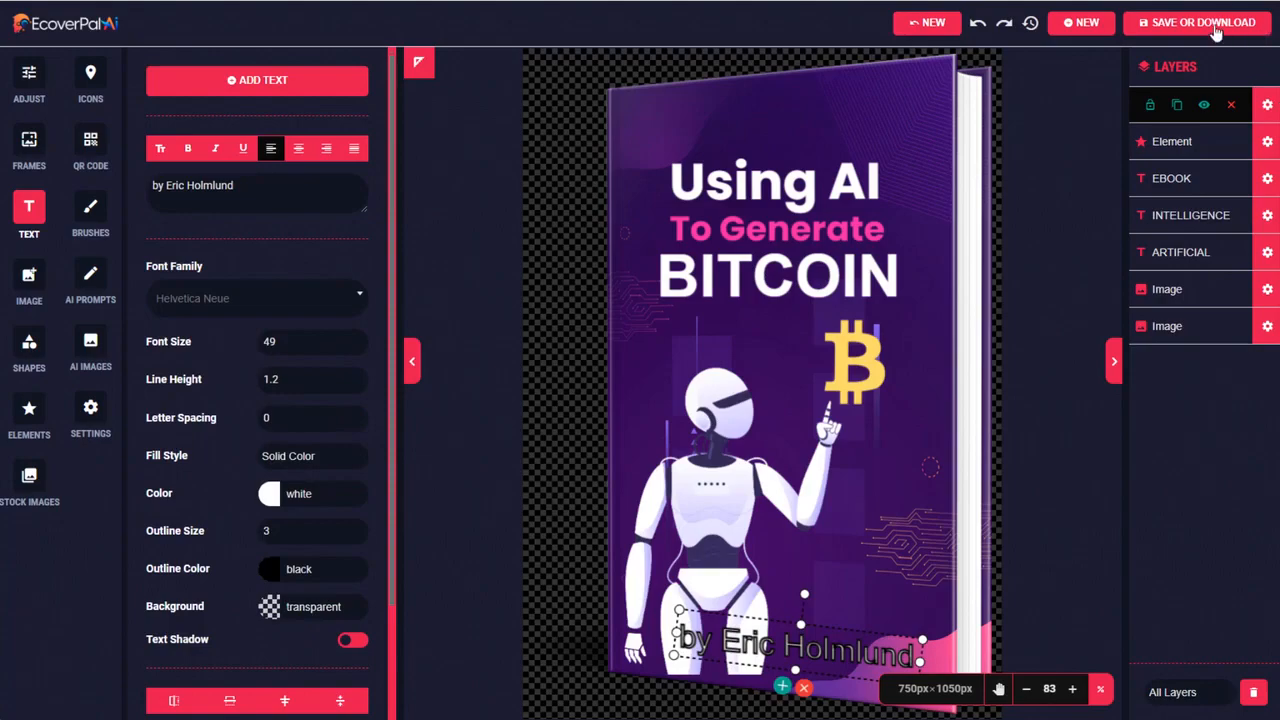
# Download the finished ebook cover as a PNG image at 72 DPI, and close the preview of the downloaded file
pyautogui.click(1198, 26)
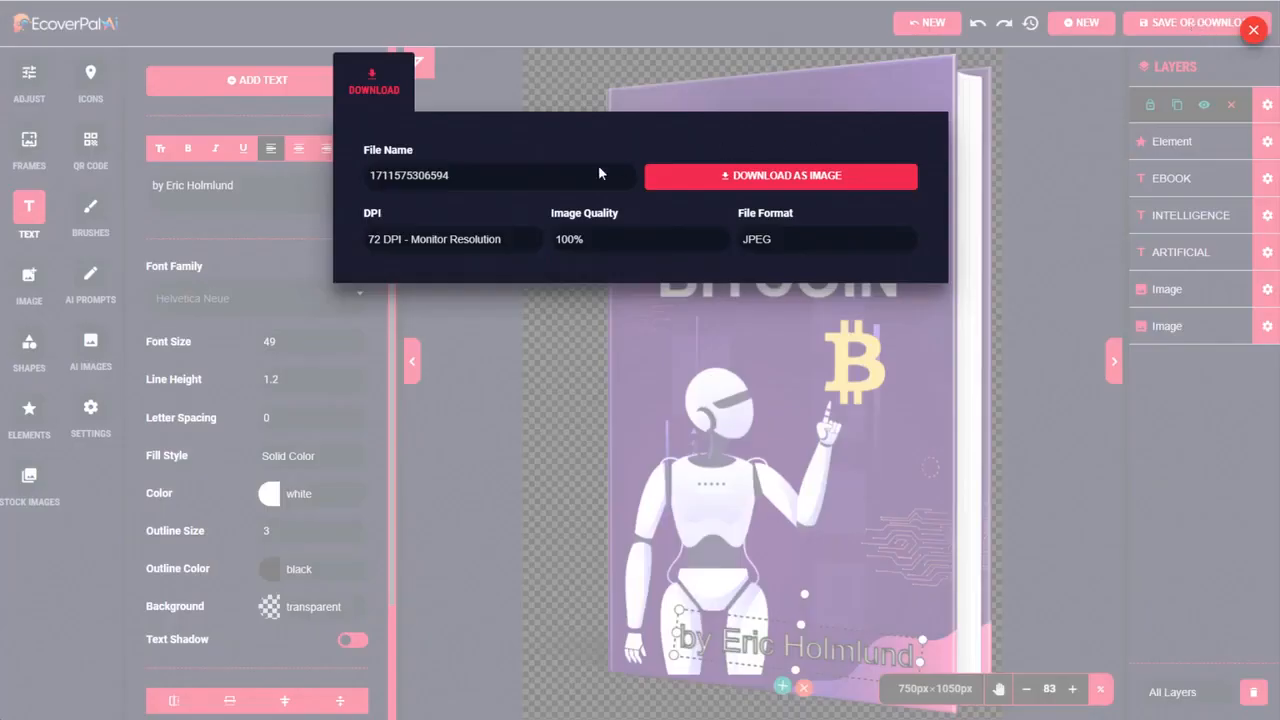
pyautogui.click(469, 244)
pyautogui.click(469, 244)
pyautogui.click(469, 244)
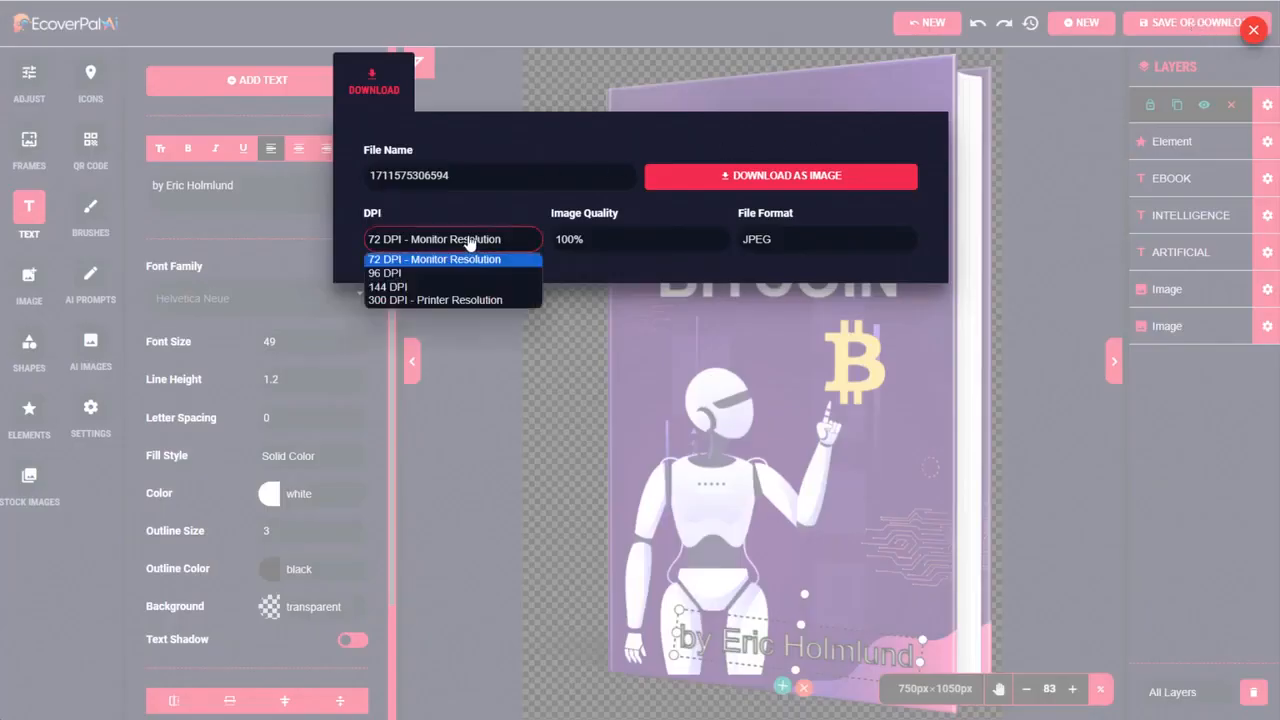
pyautogui.click(792, 245)
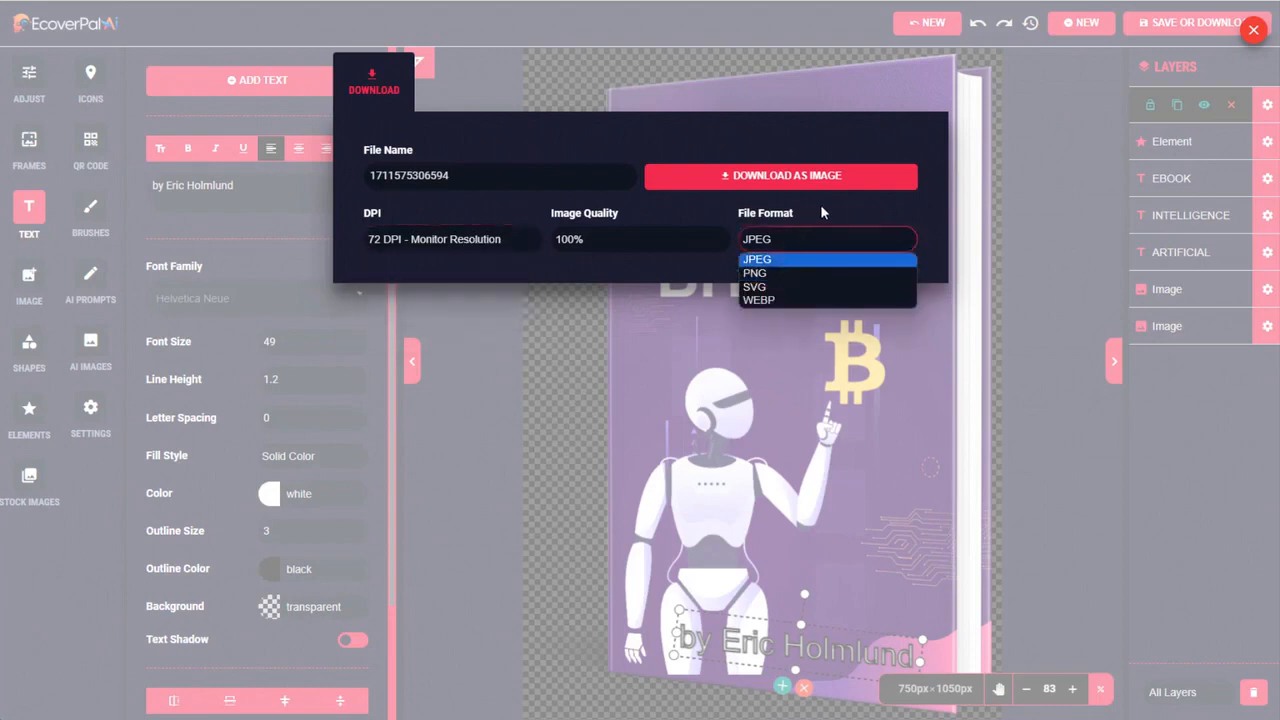
pyautogui.click(774, 273)
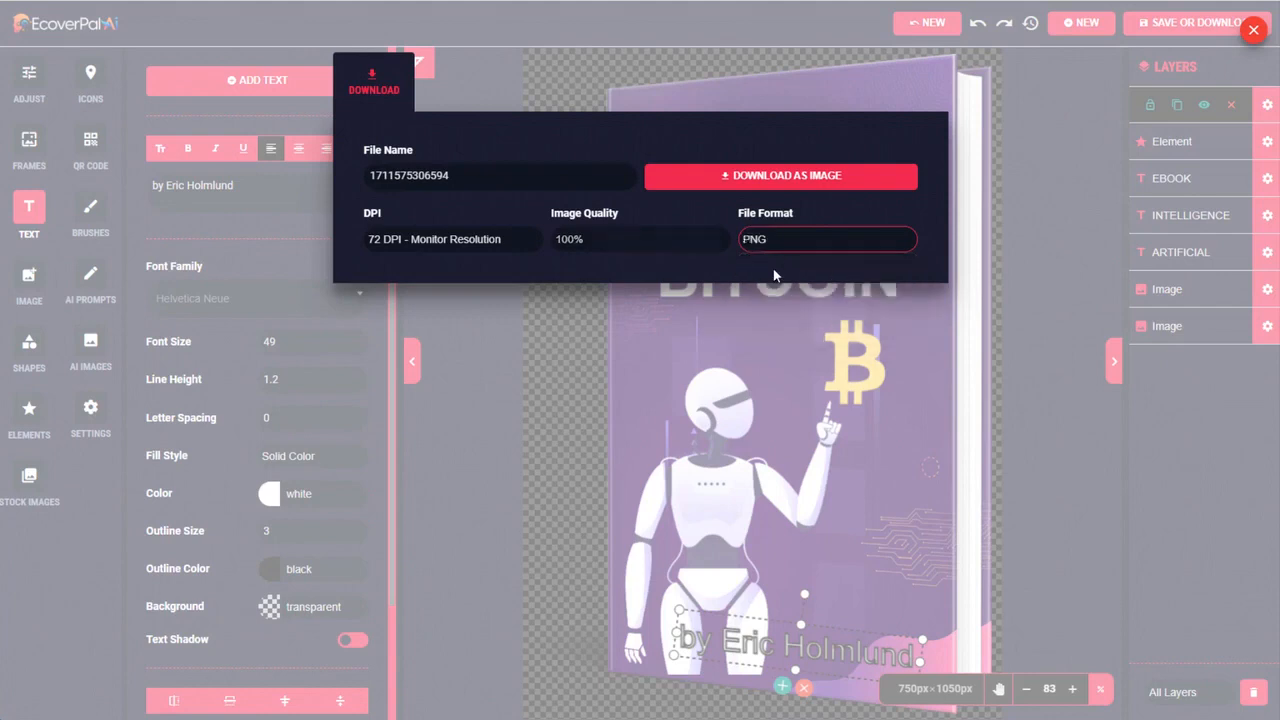
pyautogui.click(790, 177)
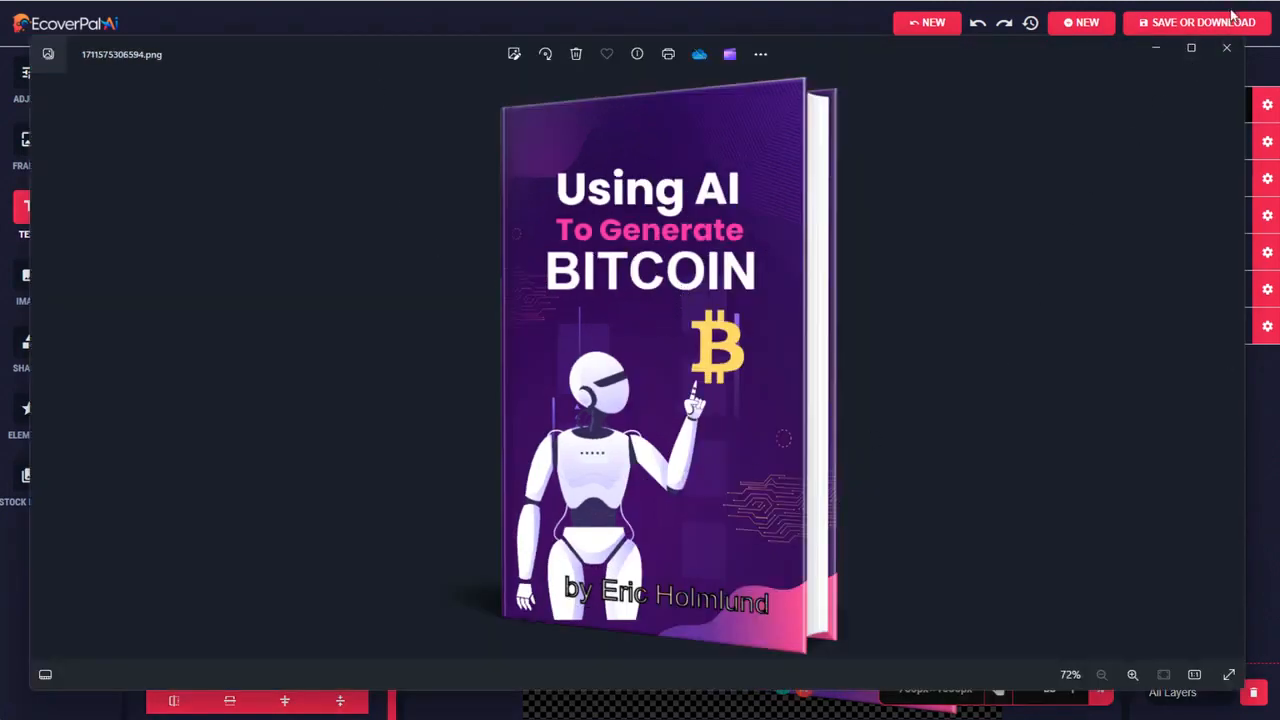
pyautogui.click(1227, 60)
# Start a new design and filter the Ebook Cover templates to the Yoga category
pyautogui.click(1068, 26)
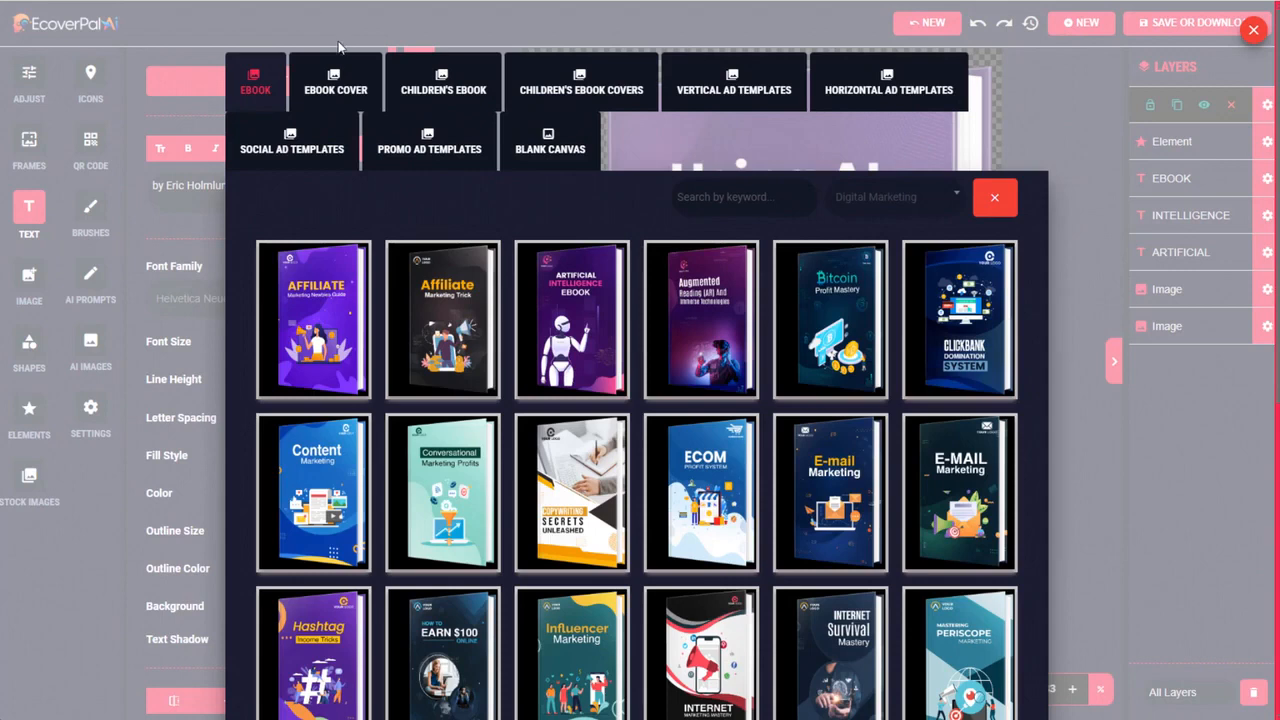
pyautogui.click(338, 87)
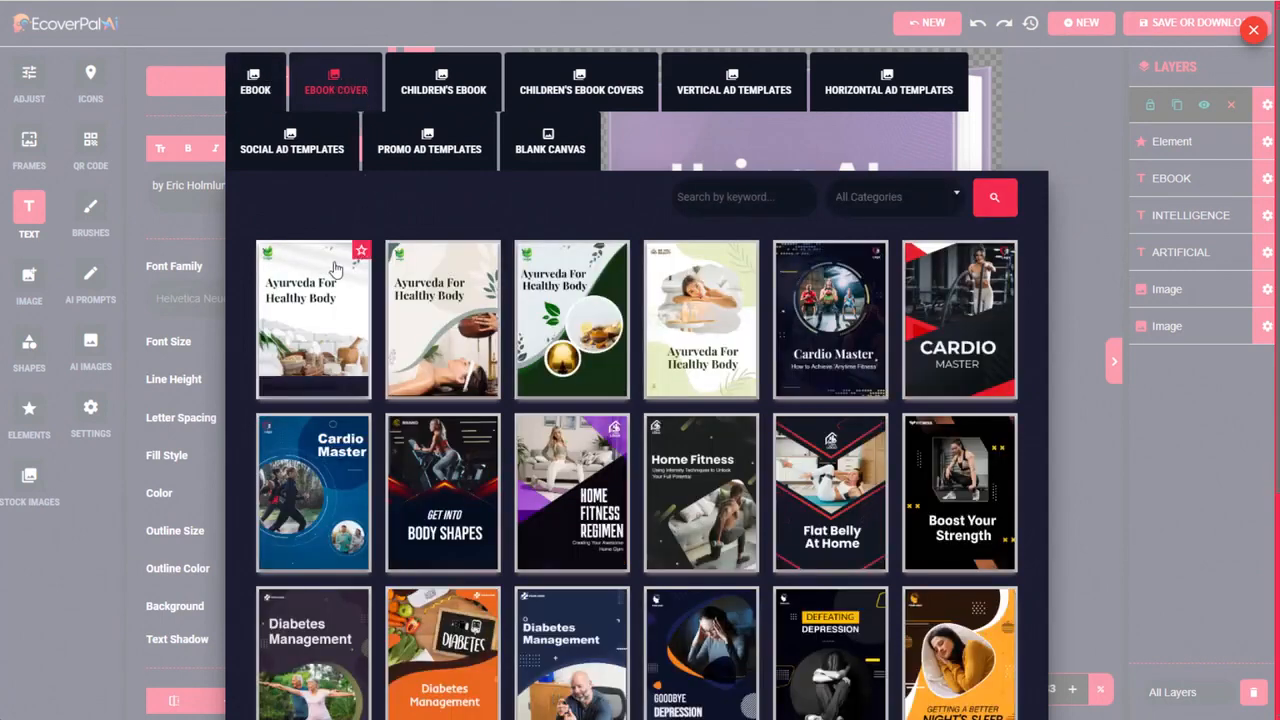
pyautogui.click(890, 197)
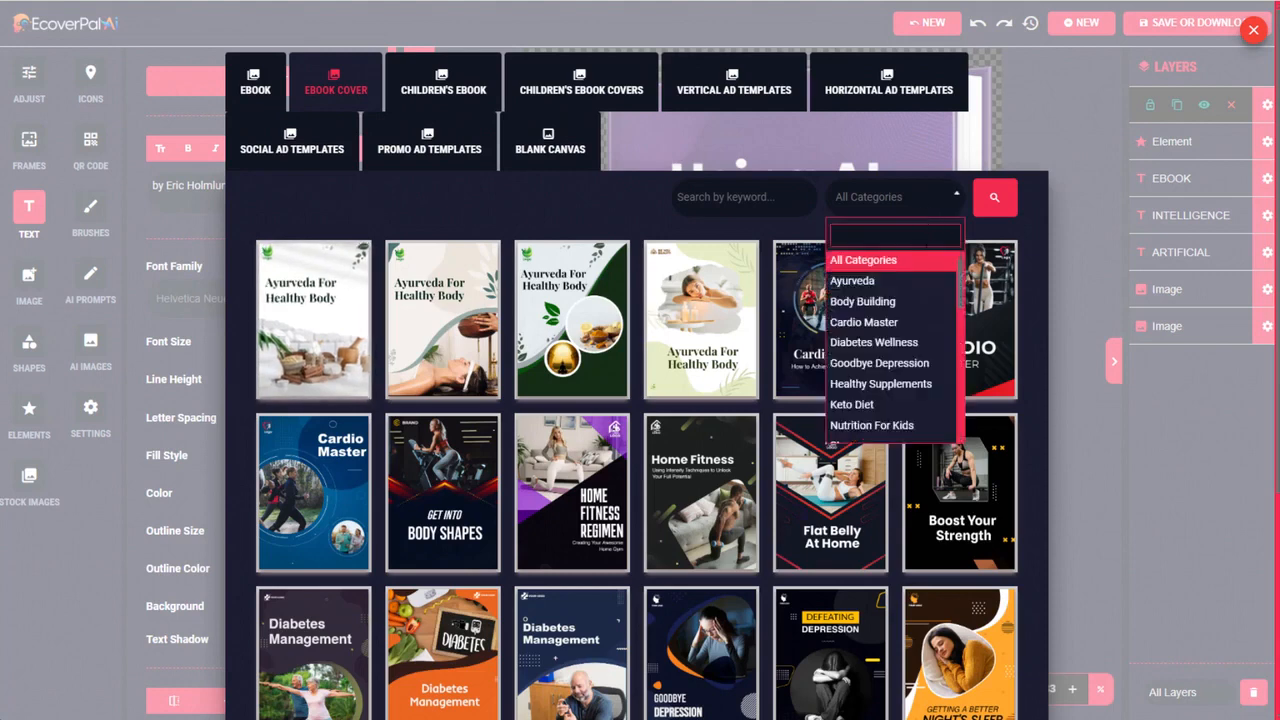
pyautogui.scroll(-5, 905, 325)
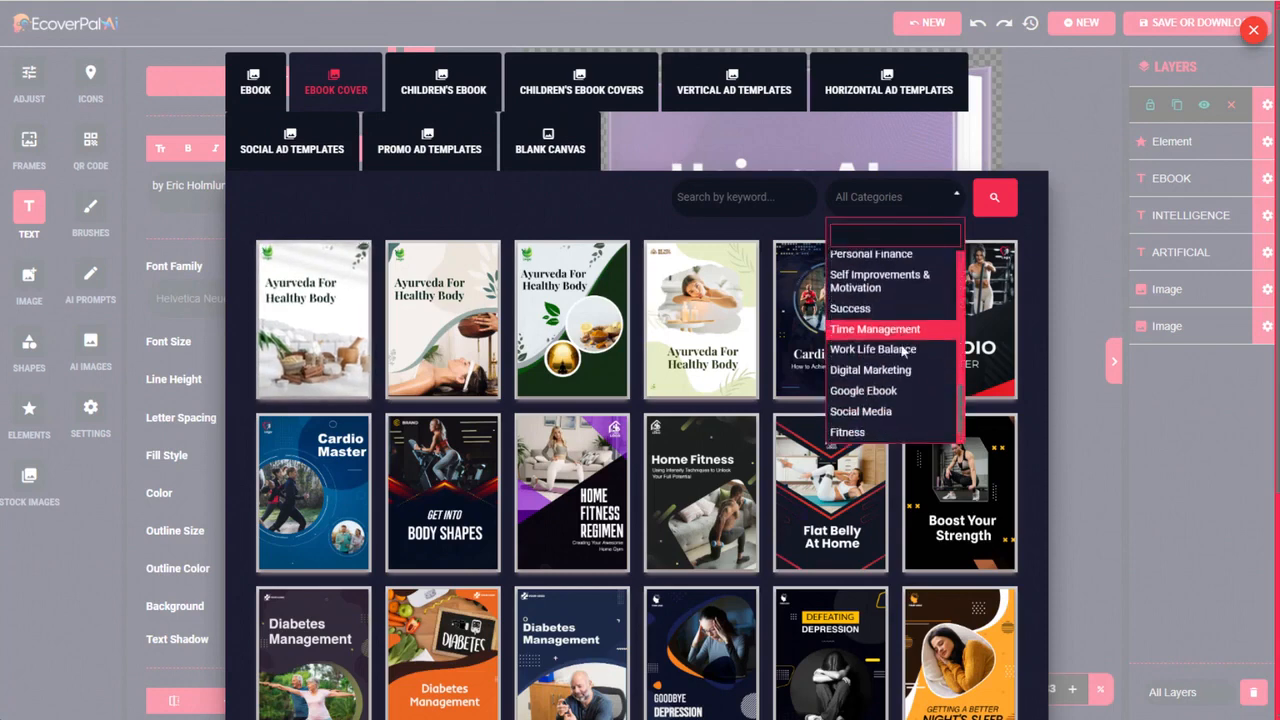
pyautogui.scroll(1, 900, 352)
pyautogui.scroll(-3, 900, 352)
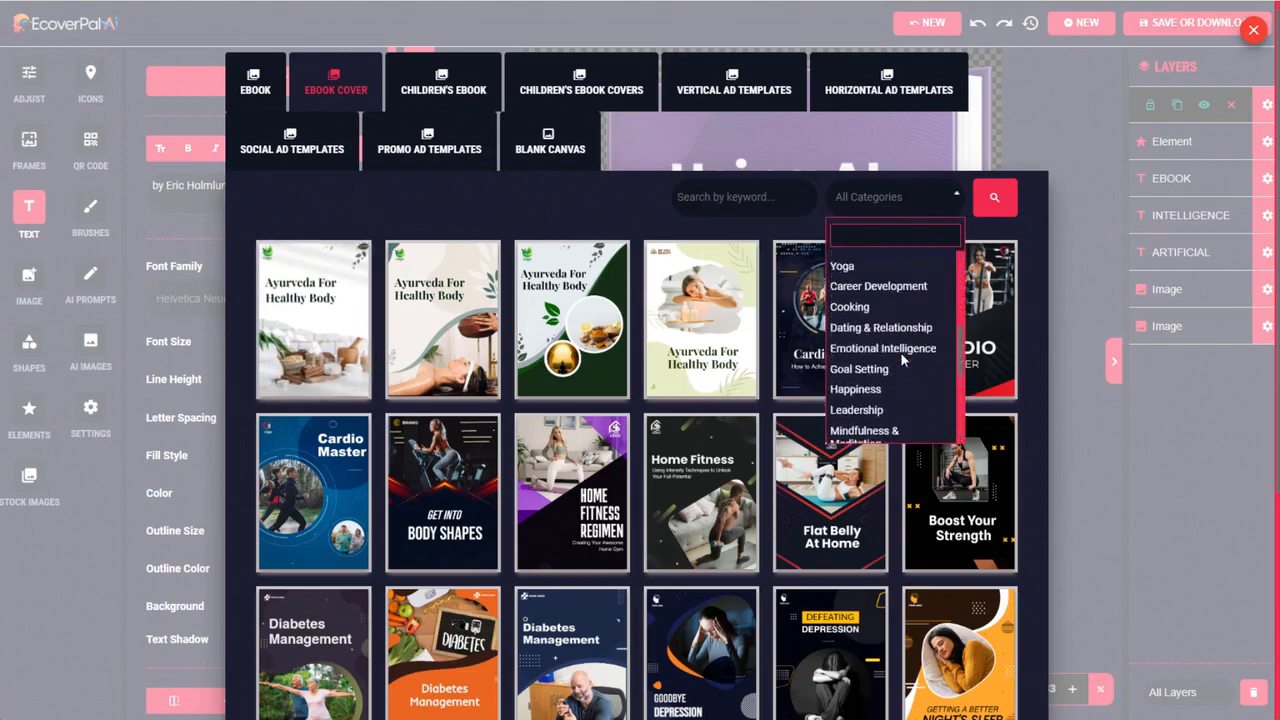
pyautogui.click(868, 268)
pyautogui.click(994, 198)
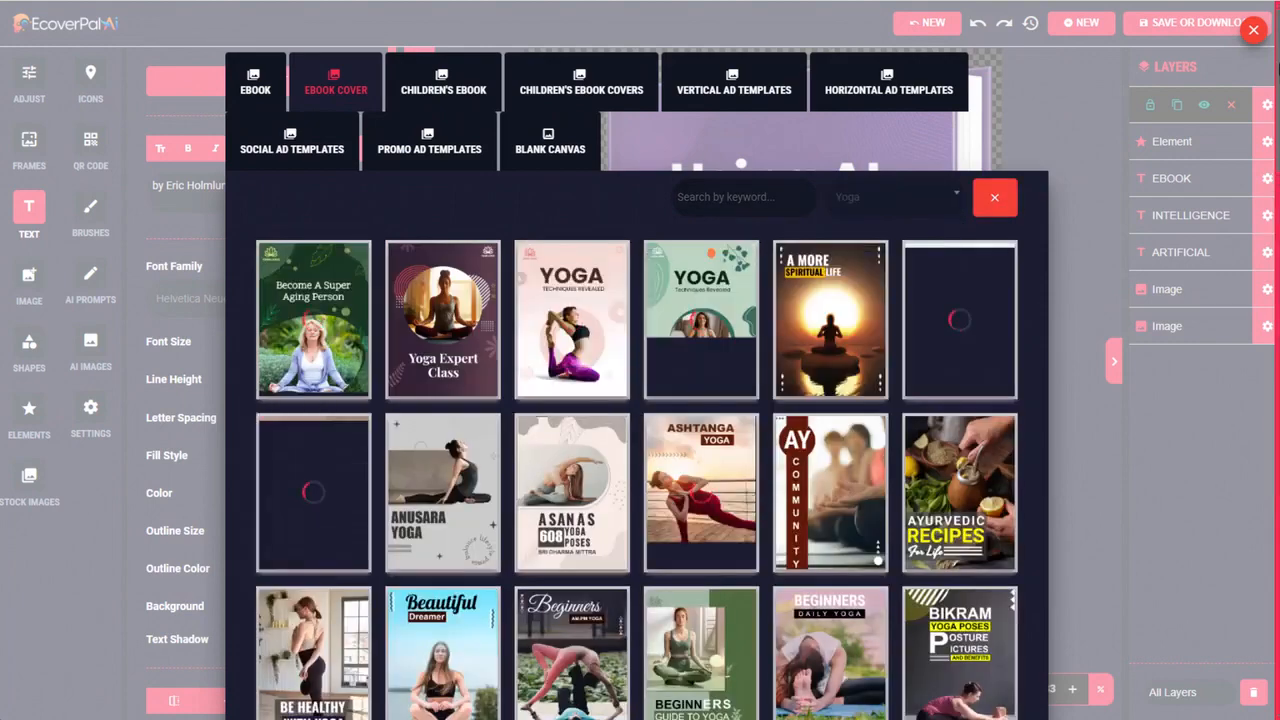
# Browse the Yoga cover templates and load the "YOGA Life" design
pyautogui.scroll(-3, 1275, 120)
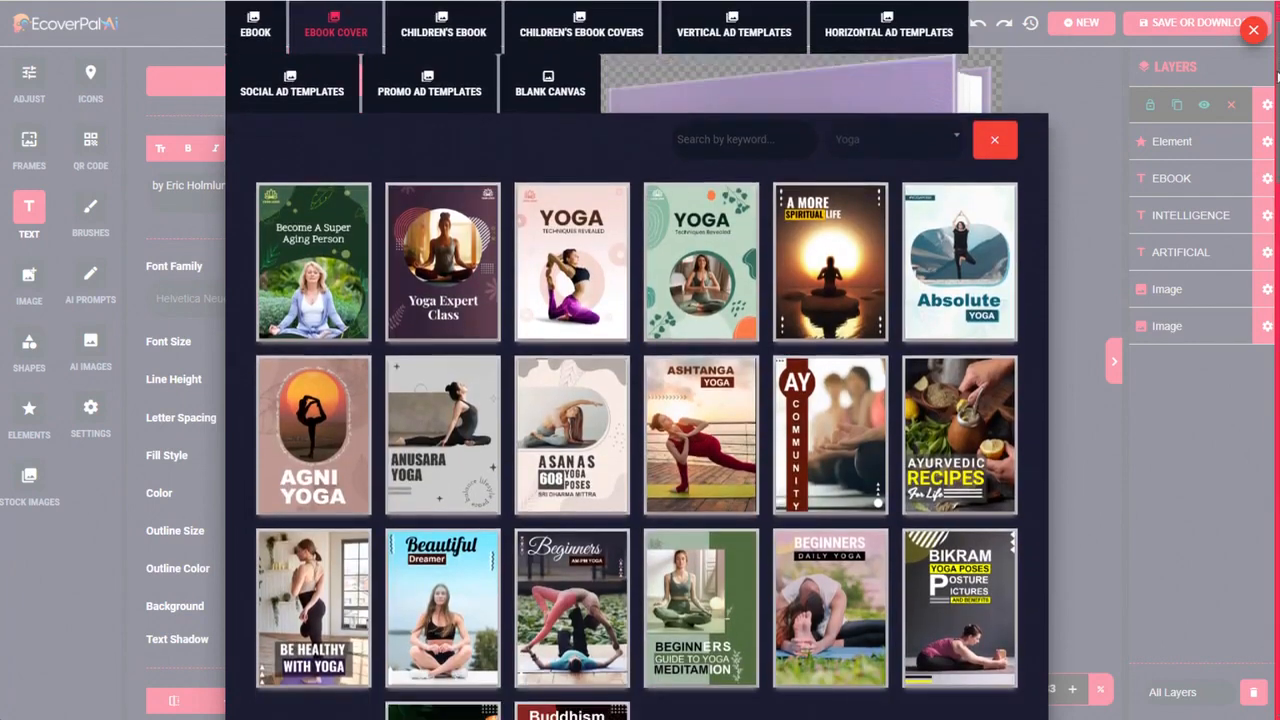
pyautogui.scroll(-2, 1275, 120)
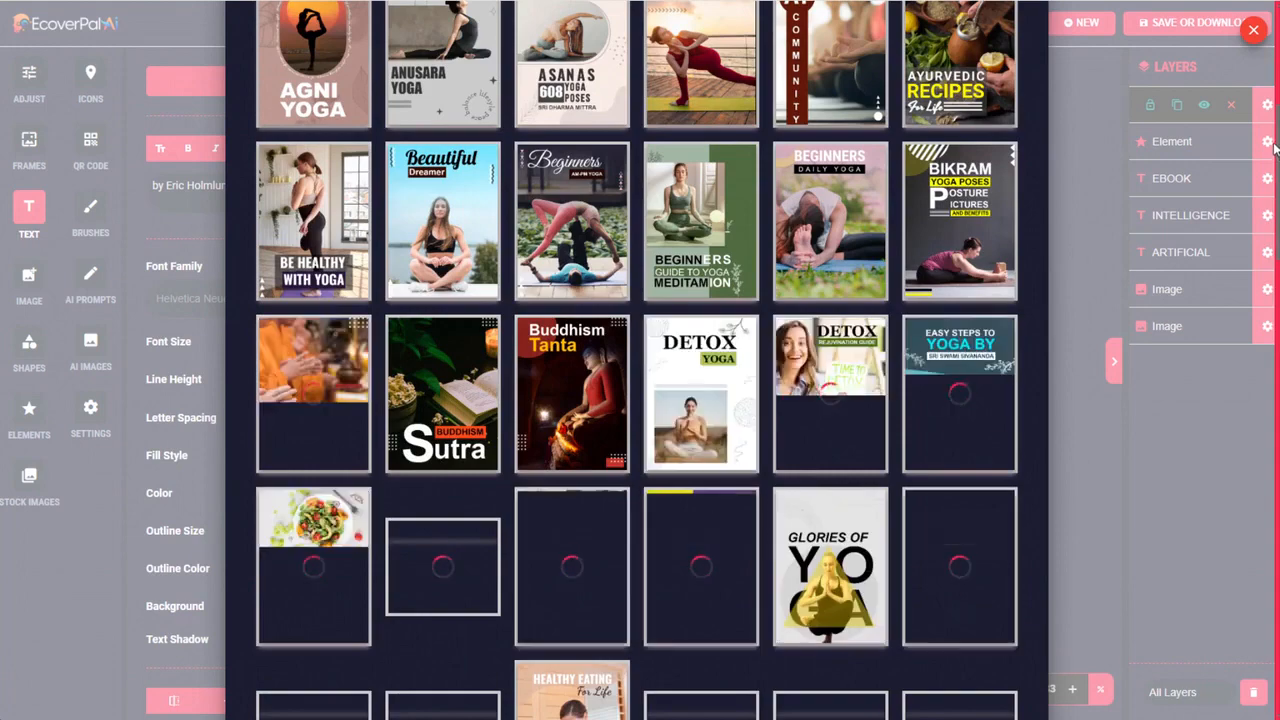
pyautogui.scroll(-3, 1266, 215)
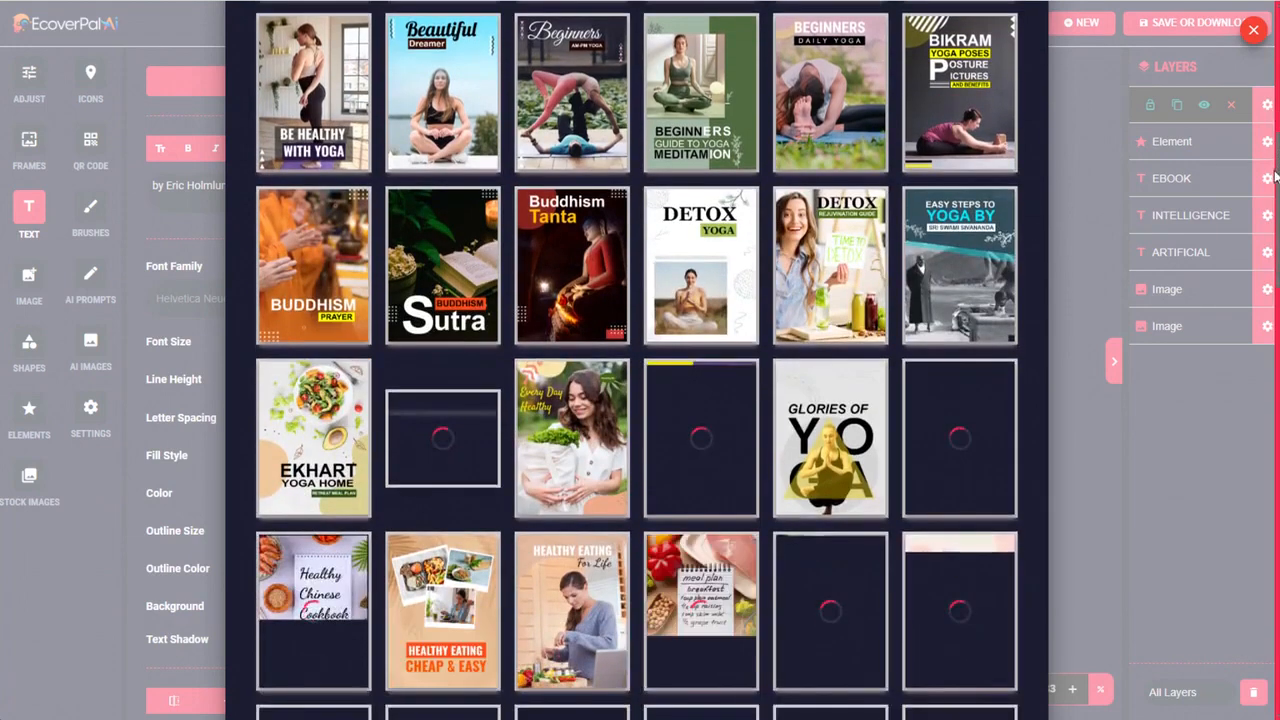
pyautogui.scroll(-1, 1264, 222)
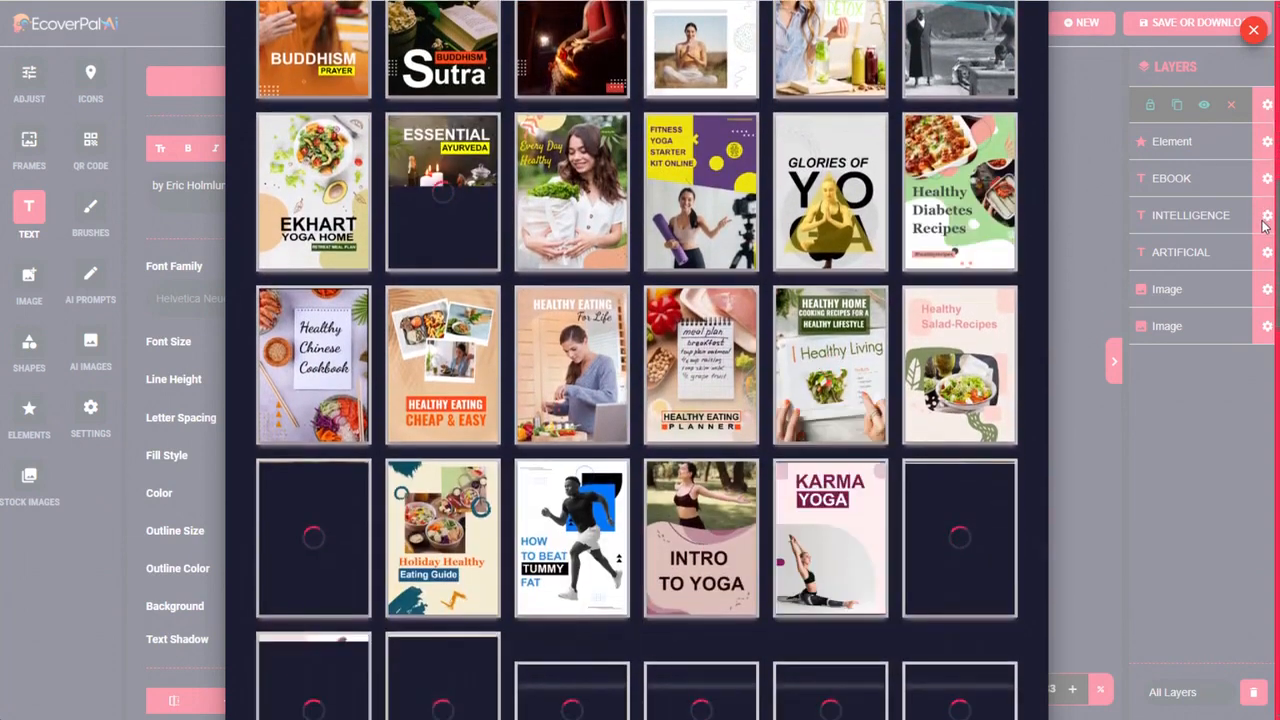
pyautogui.scroll(-8, 1263, 228)
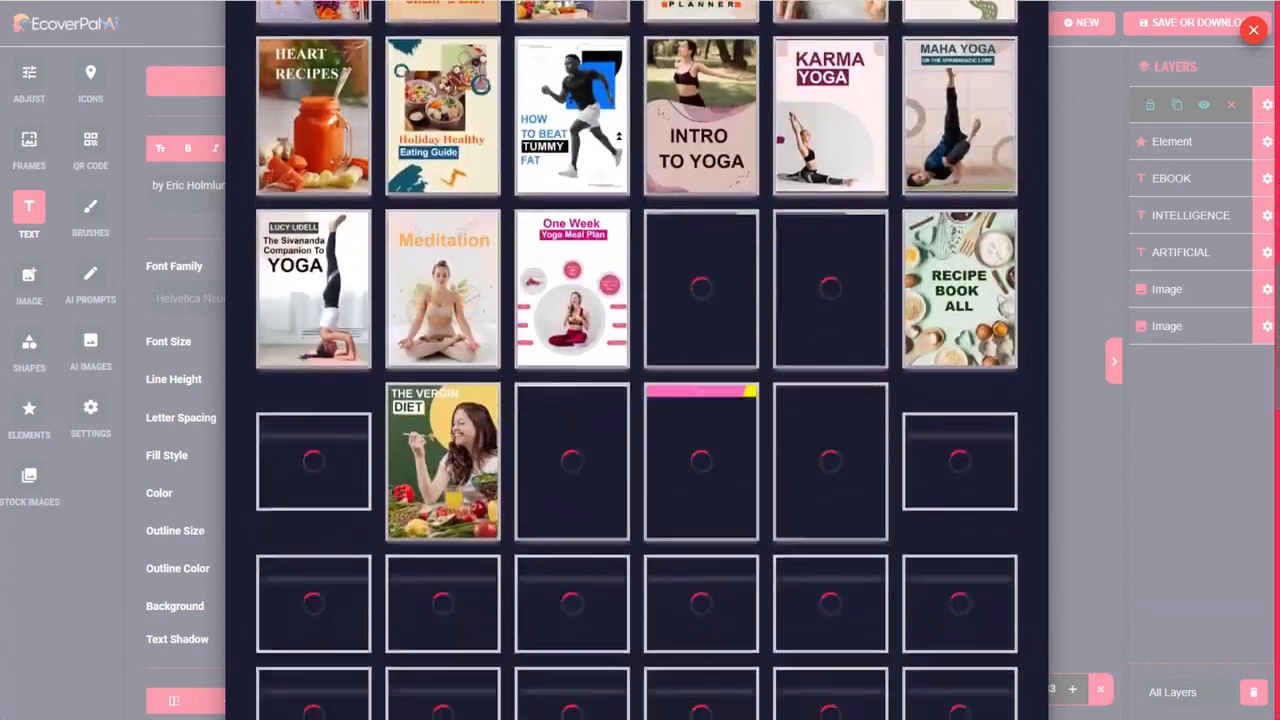
pyautogui.scroll(-6, 1273, 382)
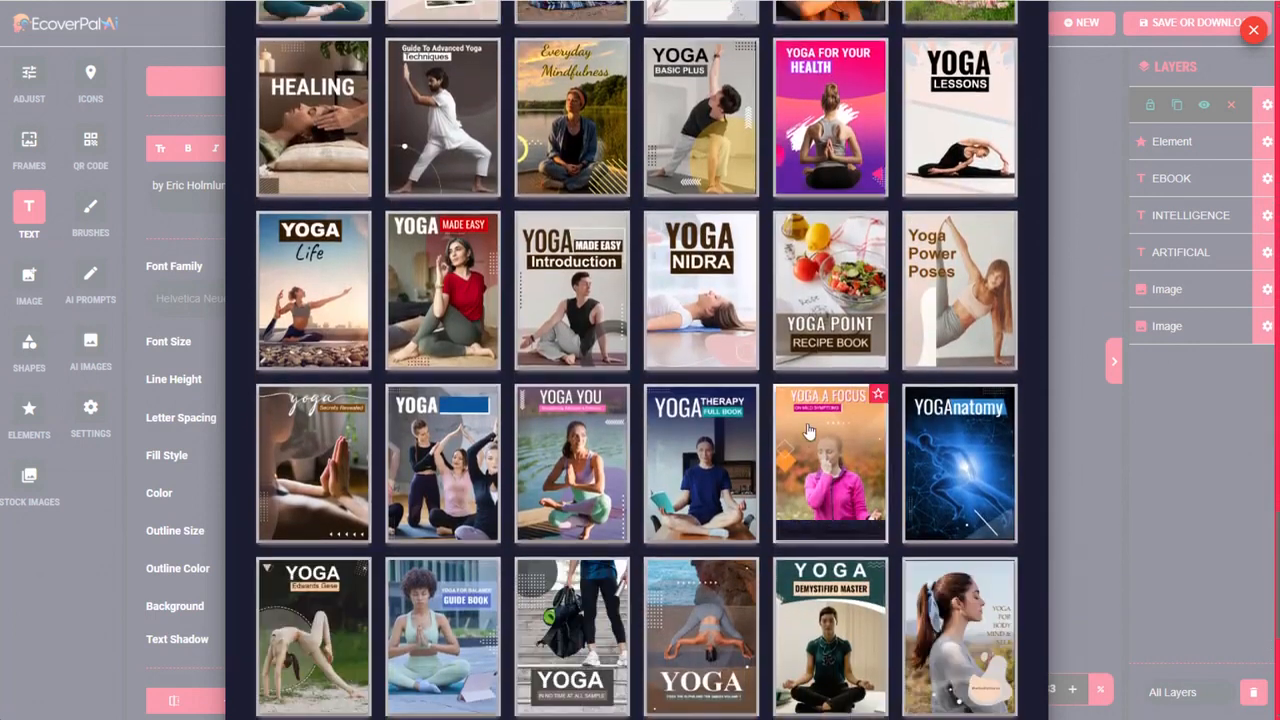
pyautogui.click(307, 288)
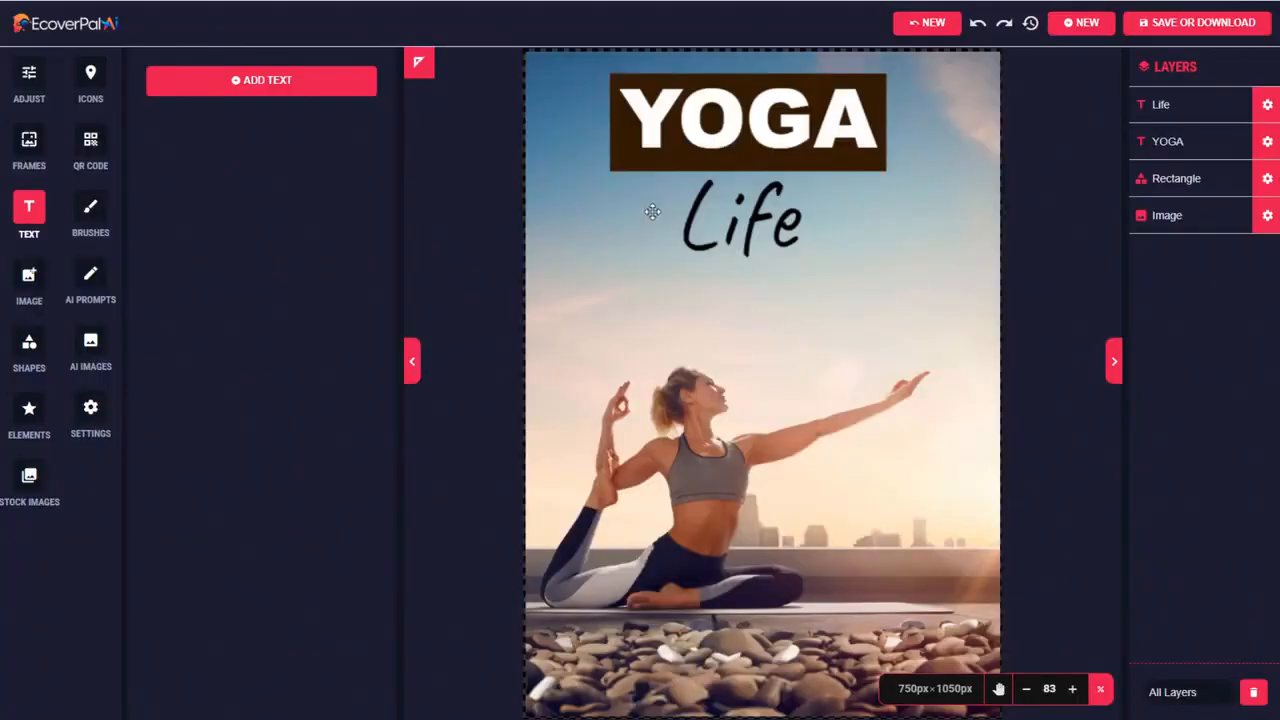
# Extend the "Life" subtitle to read "Lifestyle by" followed by the author's first name
pyautogui.click(763, 212)
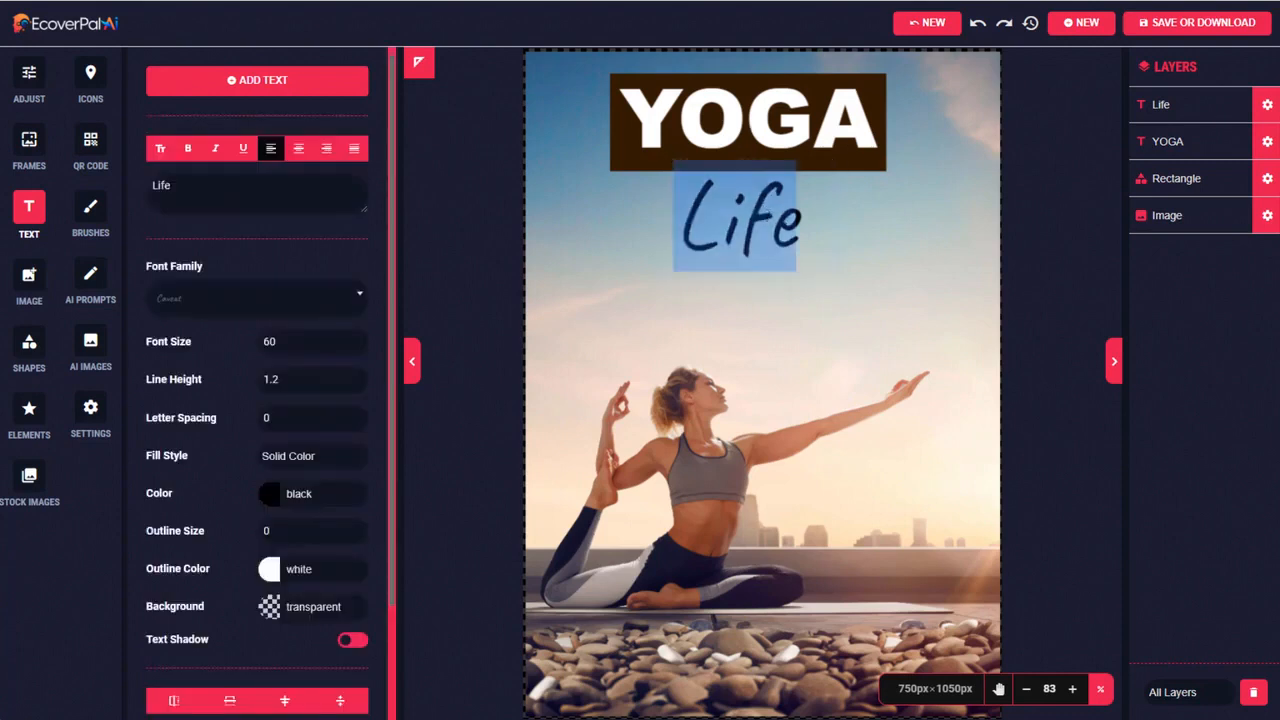
pyautogui.click(795, 218)
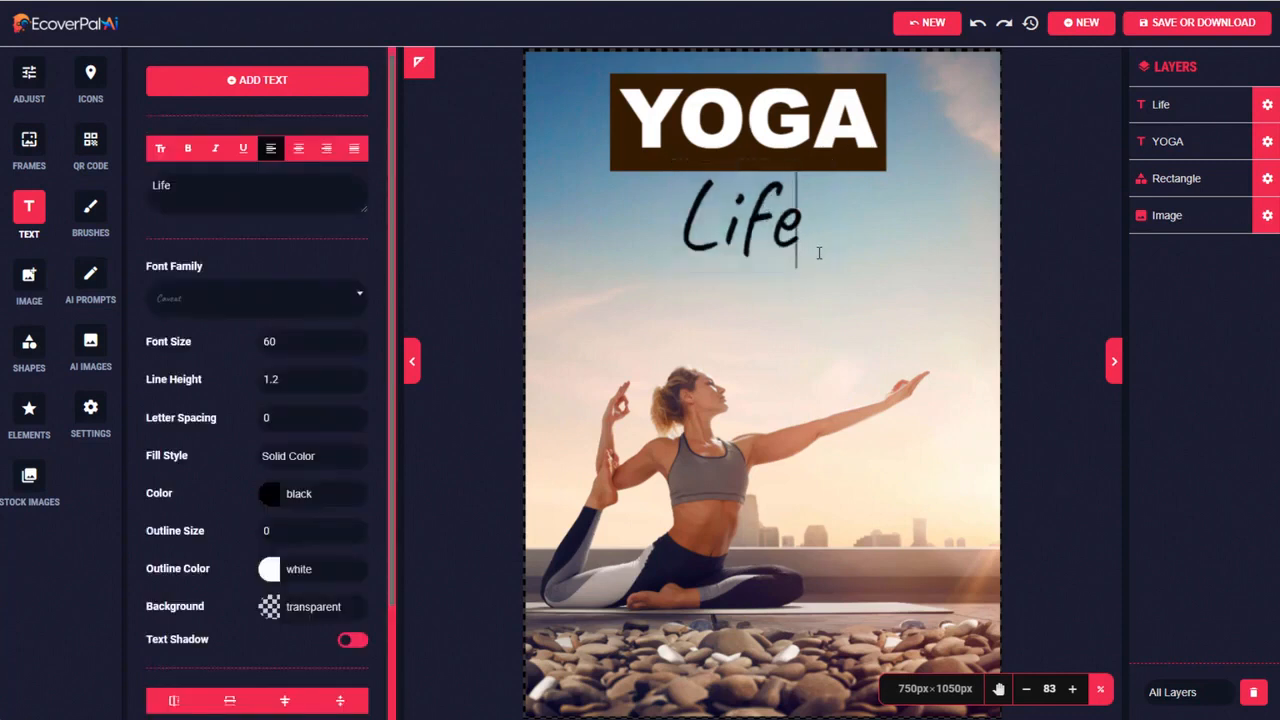
pyautogui.write('style')
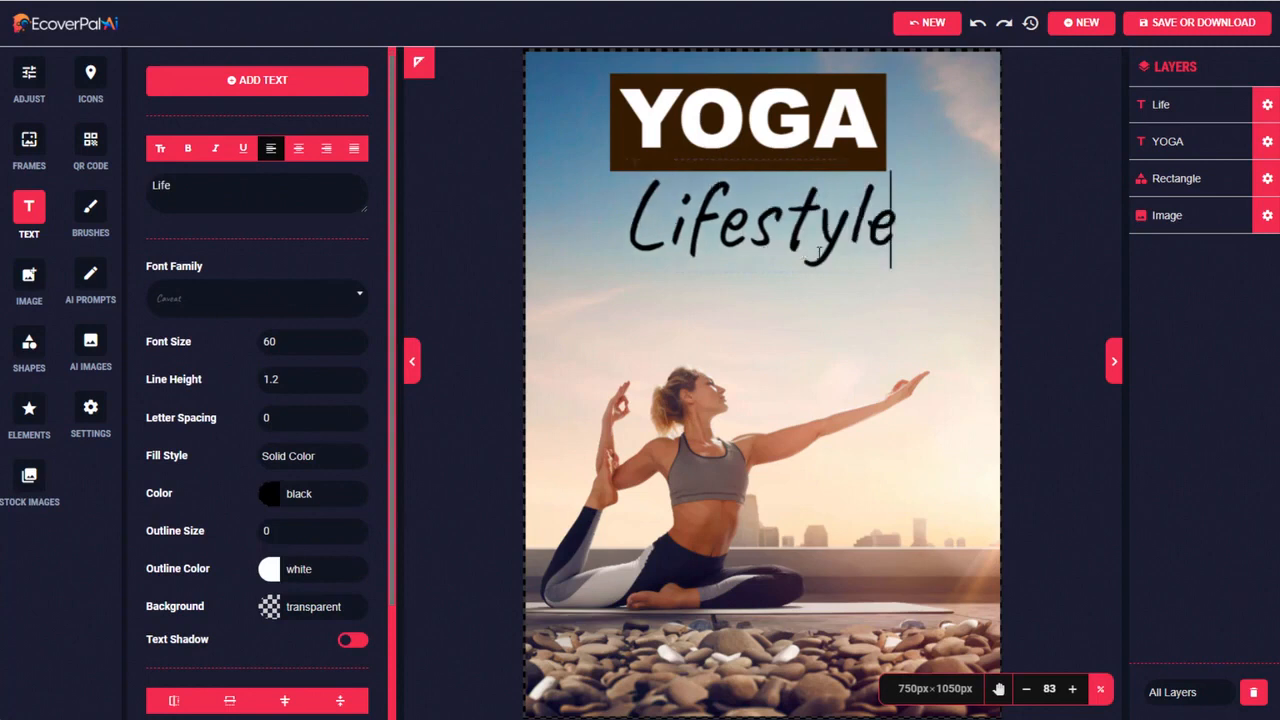
pyautogui.press('Return')
pyautogui.write('by Caroli')
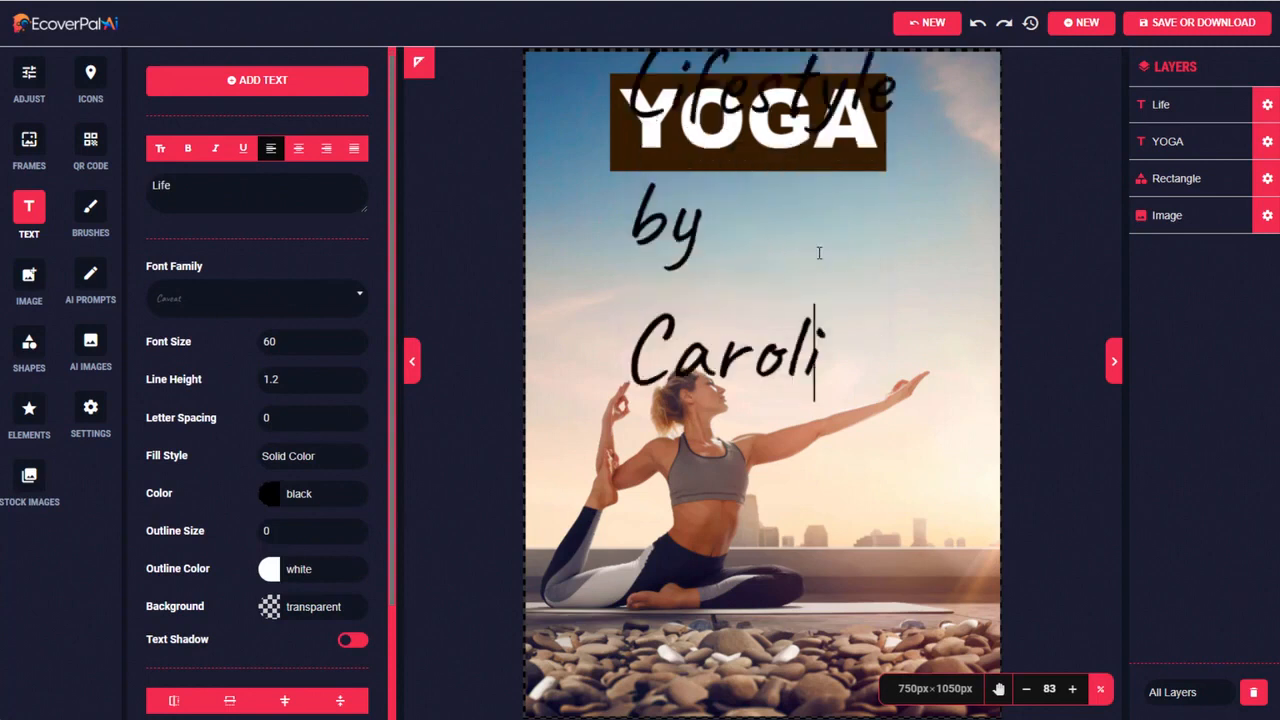
pyautogui.write('ne')
# Format the whole subtitle with line height 0.9, font size 40 and center alignment
pyautogui.hotkey('ctrl', 'a')
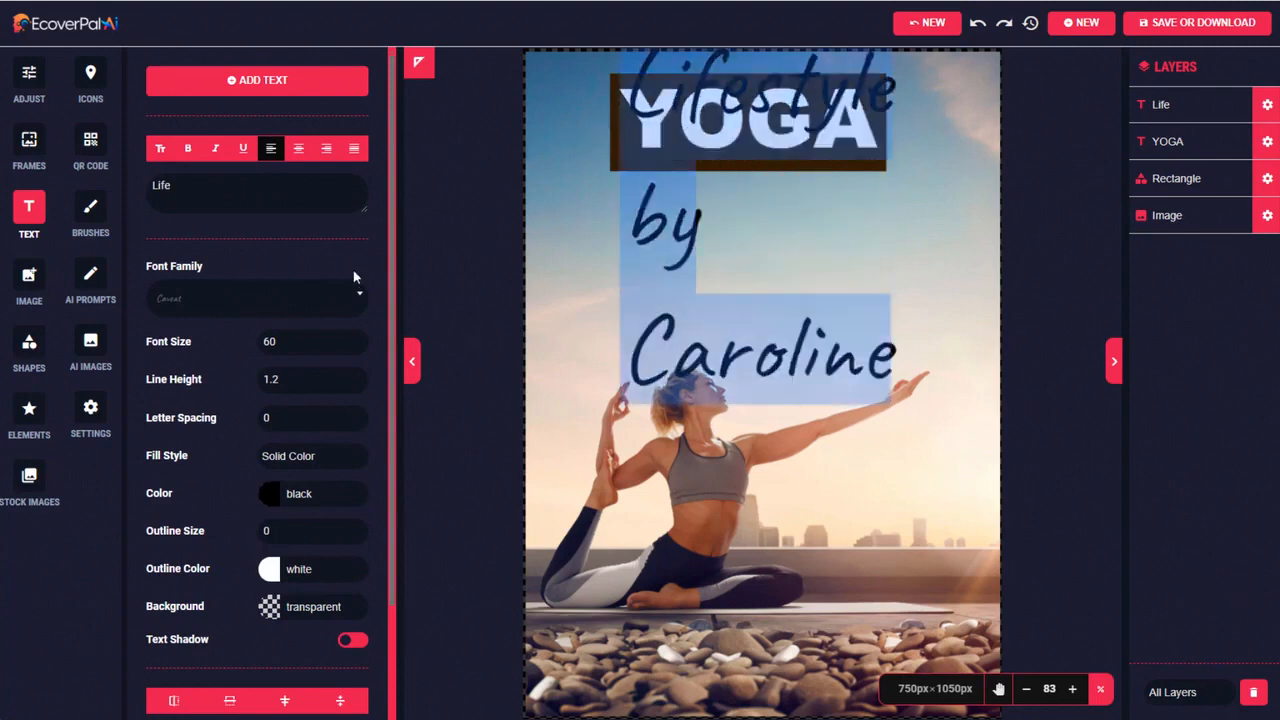
pyautogui.click(356, 384)
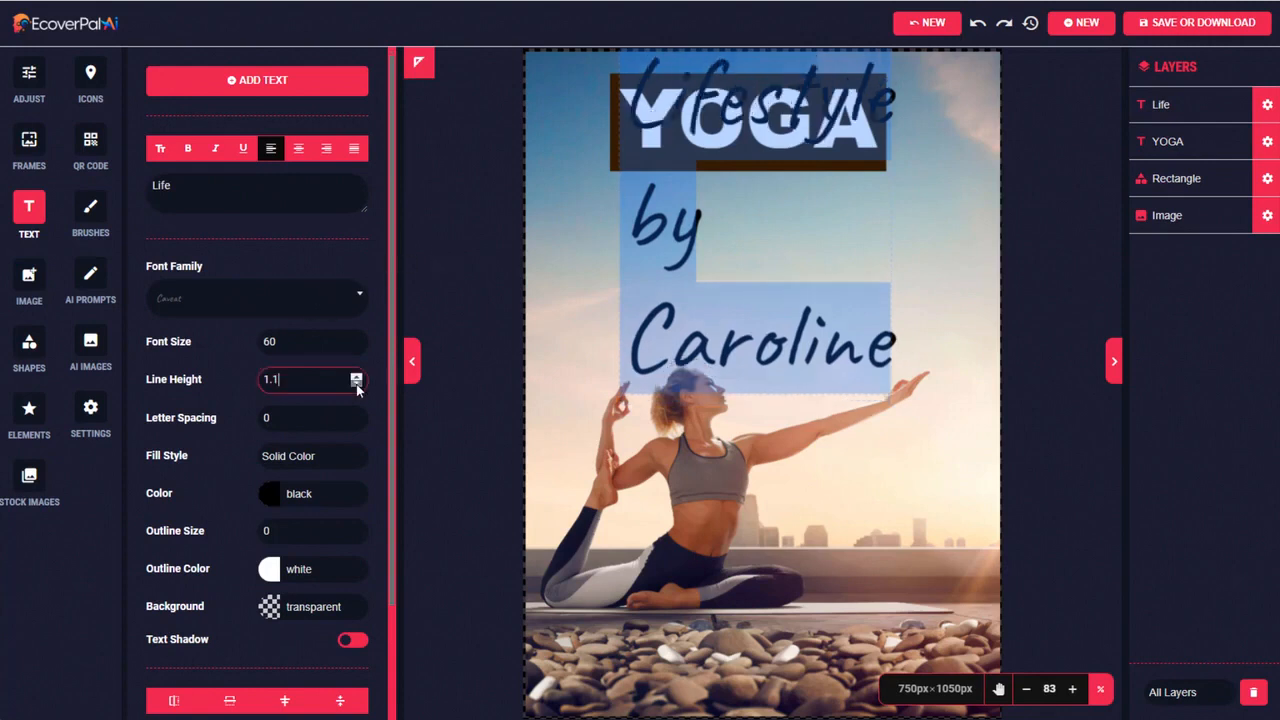
pyautogui.click(356, 384)
pyautogui.click(356, 384)
pyautogui.doubleClick(270, 341)
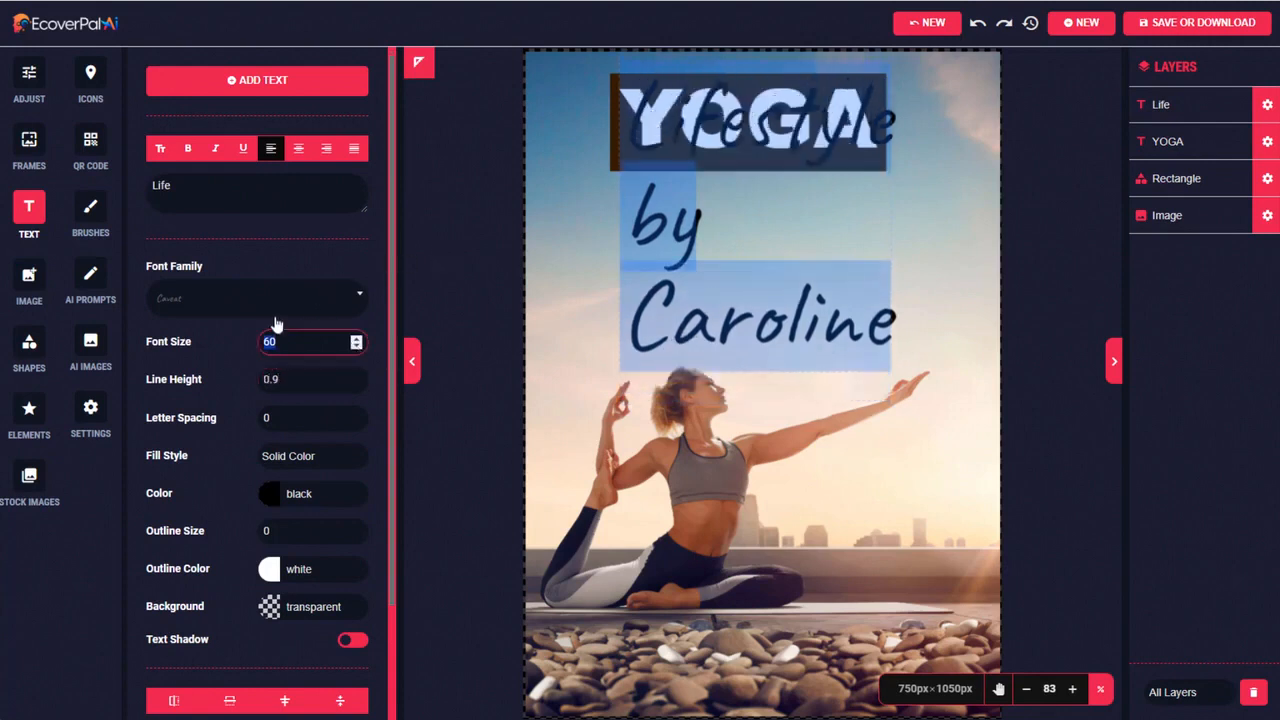
pyautogui.write('40')
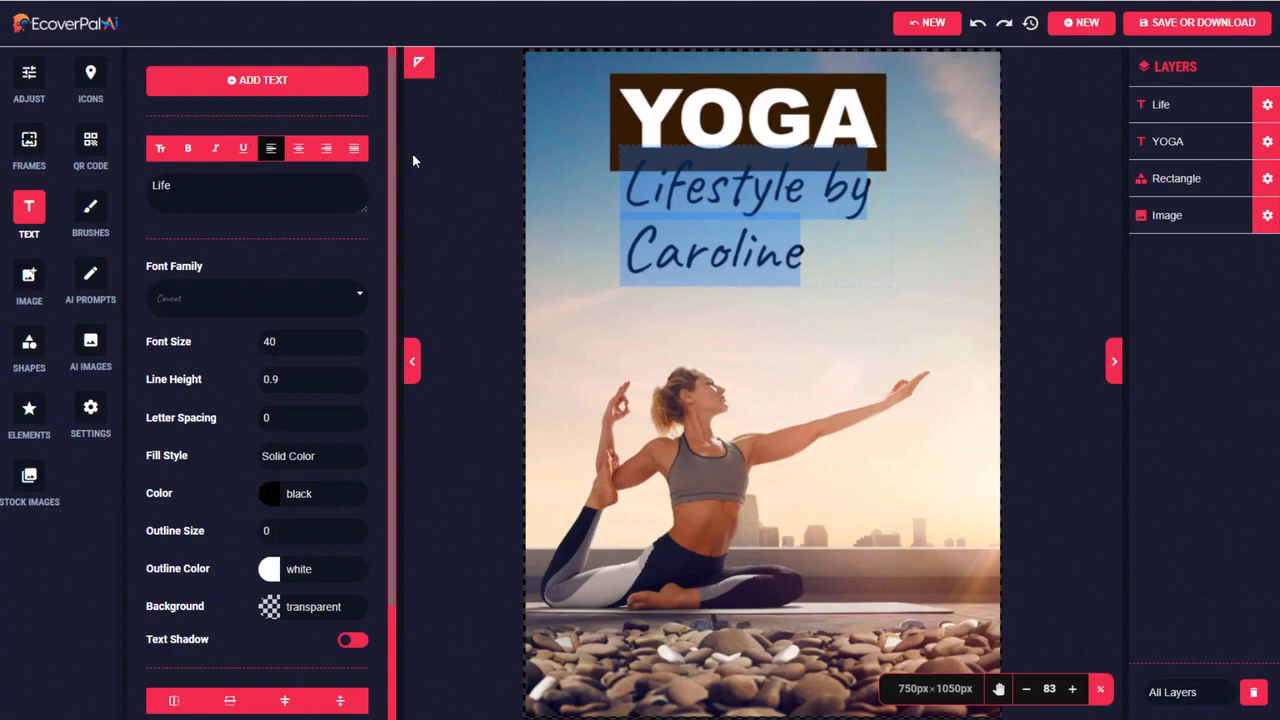
pyautogui.click(298, 148)
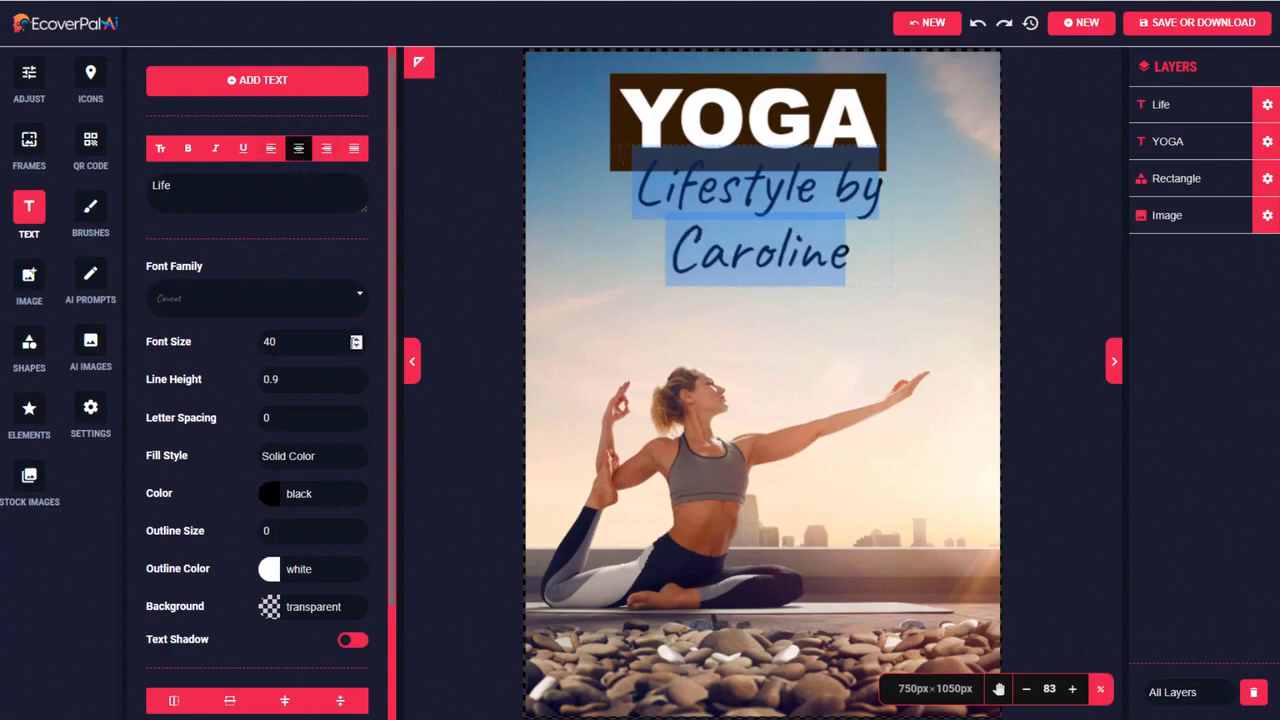
# Set the subtitle's font size to 43 and move it just below the YOGA title banner
pyautogui.click(356, 338)
pyautogui.click(356, 338)
pyautogui.click(356, 338)
pyautogui.click(356, 338)
pyautogui.click(356, 338)
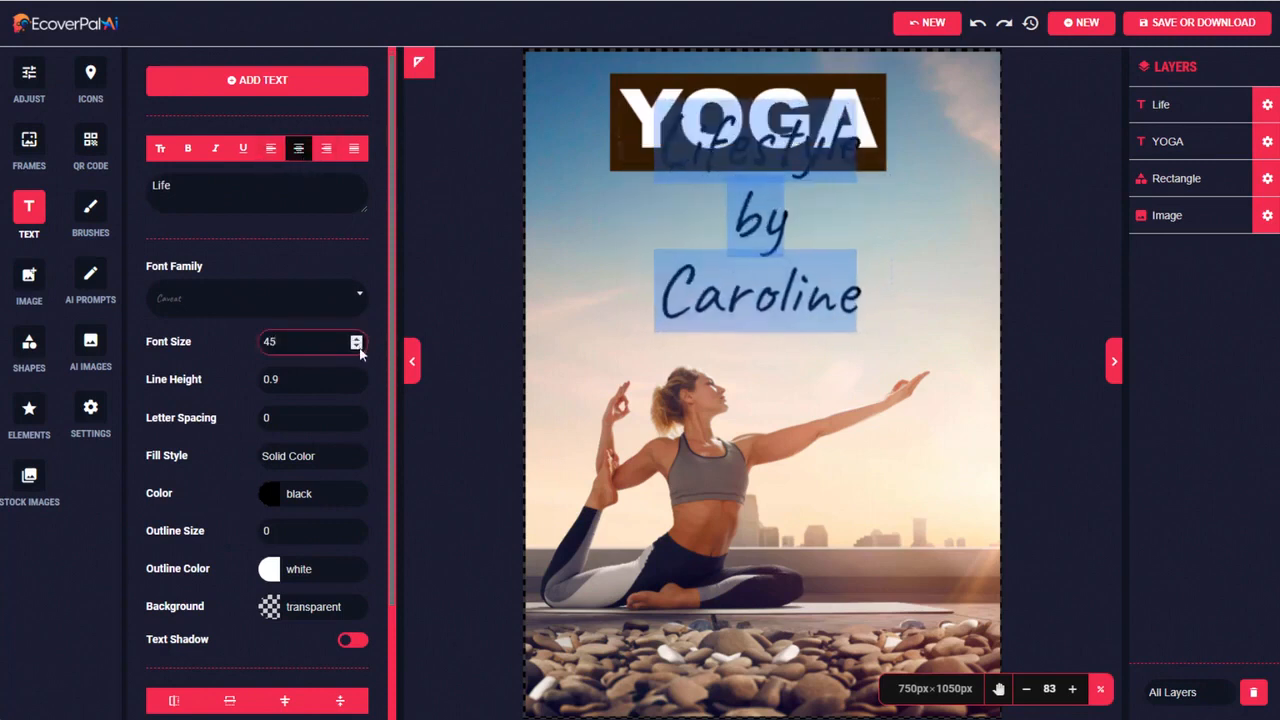
pyautogui.click(356, 346)
pyautogui.click(356, 346)
pyautogui.click(808, 200)
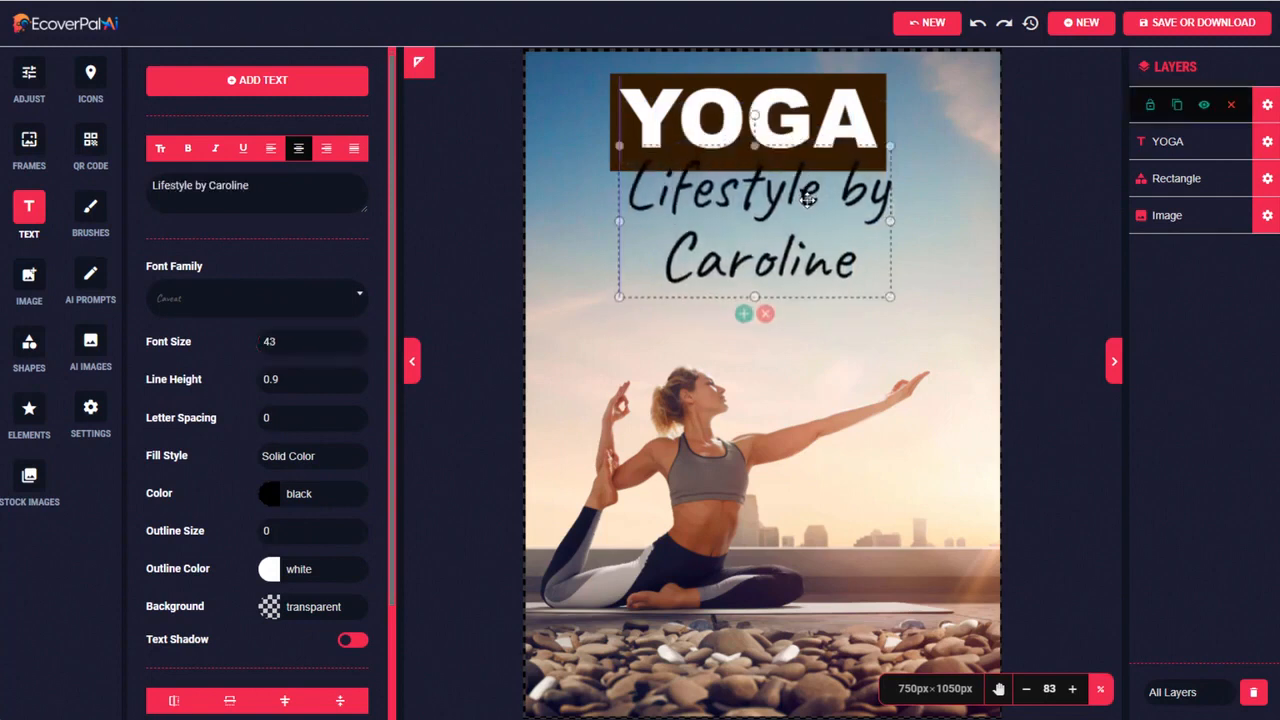
pyautogui.moveTo(808, 200); pyautogui.dragTo(802, 226)
pyautogui.moveTo(802, 227); pyautogui.dragTo(800, 226)
# Recolor the dark brown rectangle behind the title to light red and nudge the YOGA text slightly
pyautogui.click(694, 161)
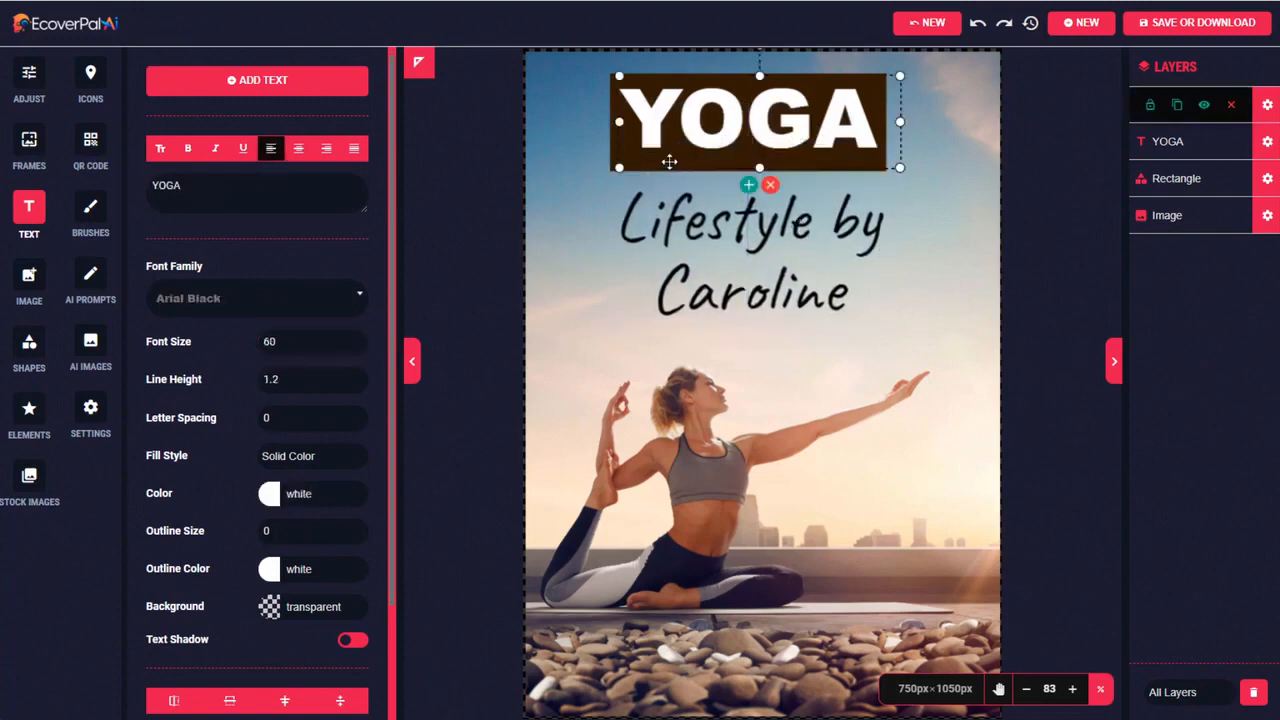
pyautogui.click(613, 162)
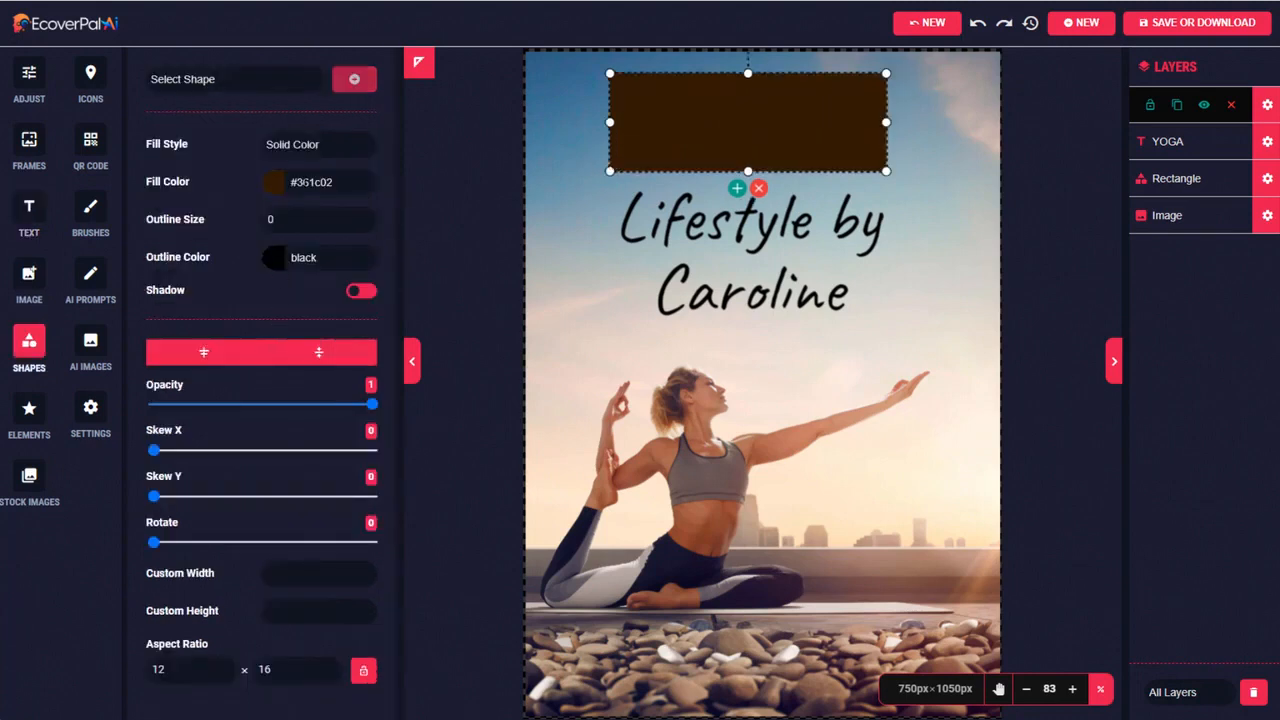
pyautogui.click(303, 182)
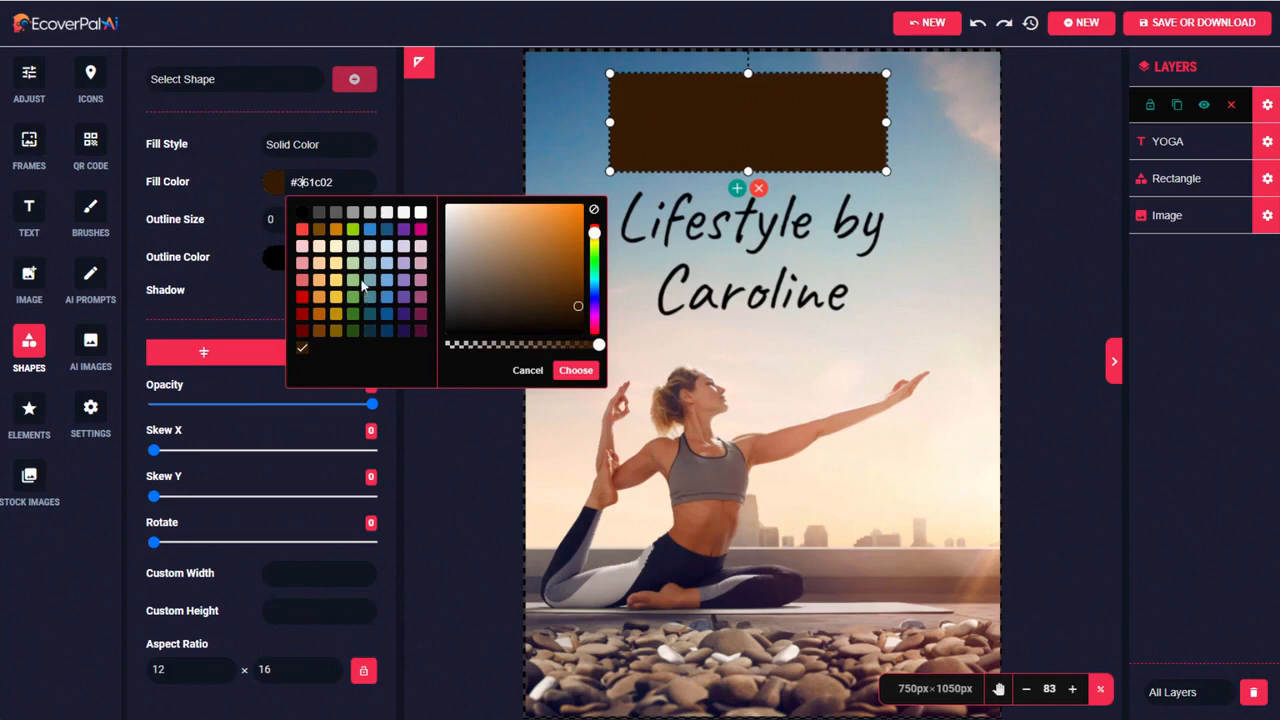
pyautogui.click(302, 282)
pyautogui.click(576, 370)
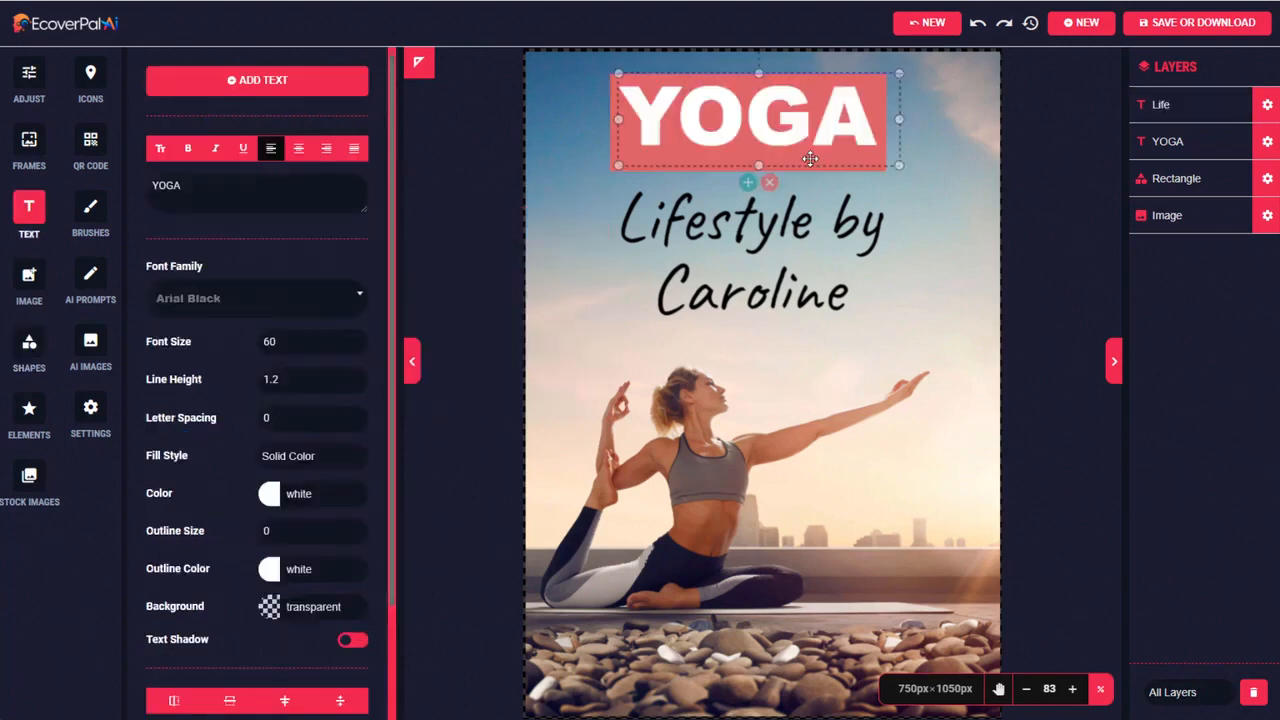
pyautogui.moveTo(809, 121); pyautogui.dragTo(805, 120)
# Enlarge the background yoga photo beyond the canvas edges and reposition it so the woman fills more of the cover
pyautogui.click(856, 426)
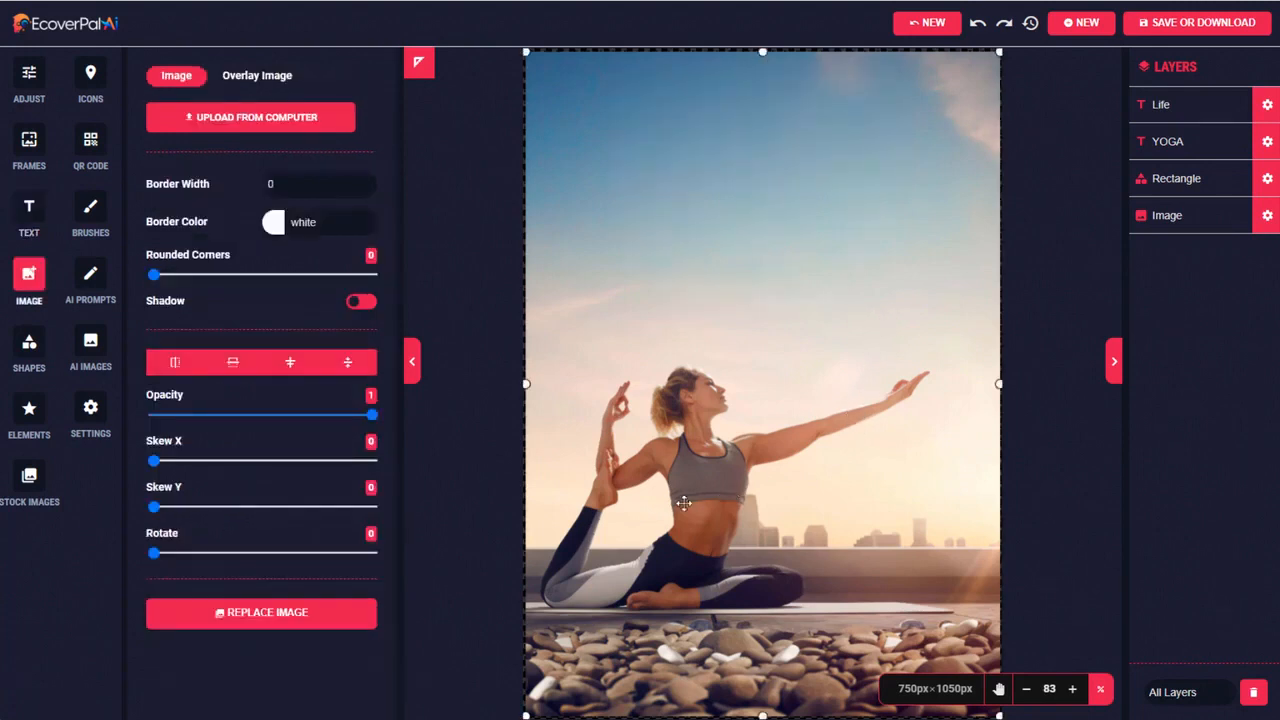
pyautogui.moveTo(695, 488); pyautogui.dragTo(686, 508)
pyautogui.moveTo(990, 74); pyautogui.dragTo(1080, 10)
pyautogui.moveTo(878, 237); pyautogui.dragTo(866, 266)
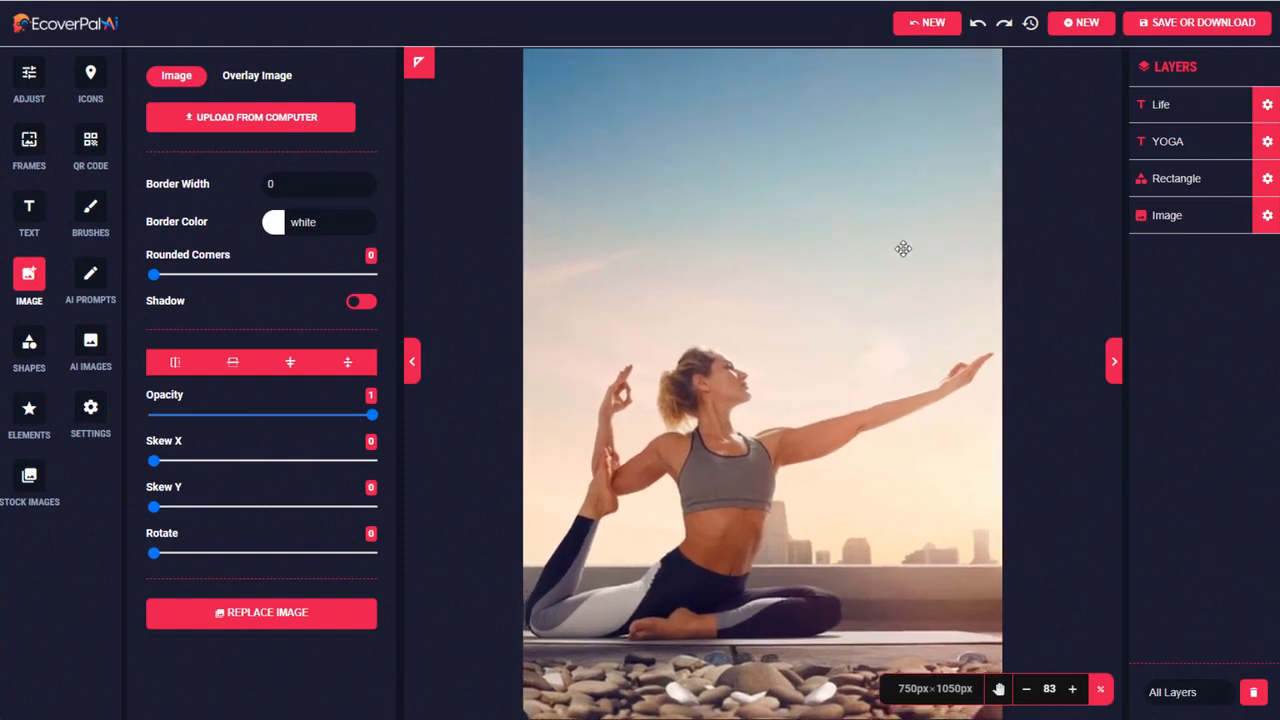
# Download the finished Yoga cover as a JPEG image and close the preview of the downloaded file
pyautogui.click(1267, 105)
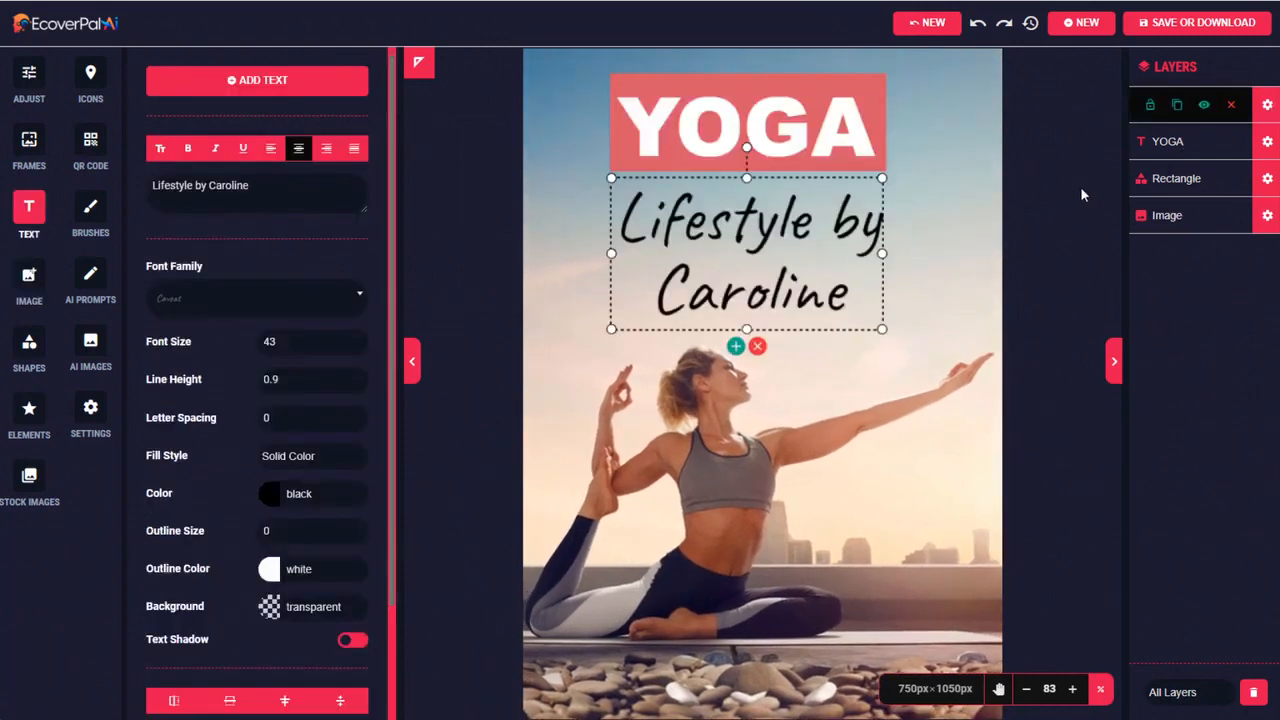
pyautogui.click(1176, 31)
pyautogui.click(795, 239)
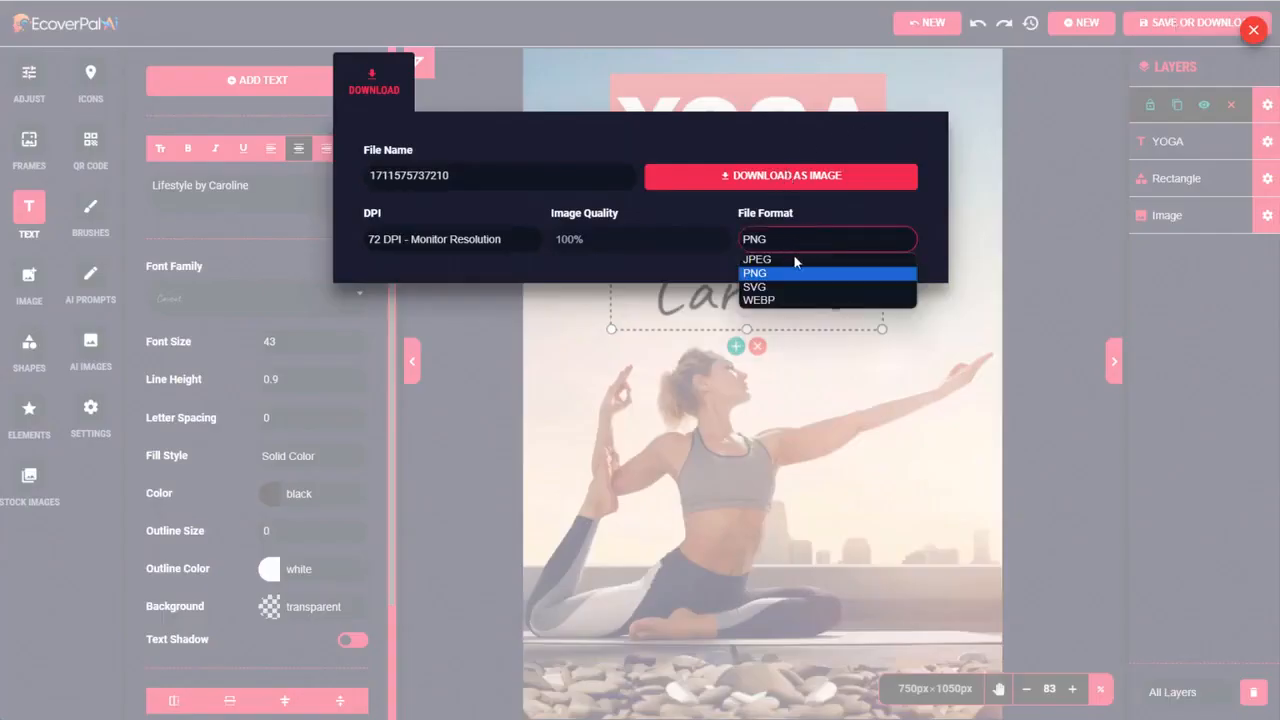
pyautogui.click(793, 257)
pyautogui.click(781, 186)
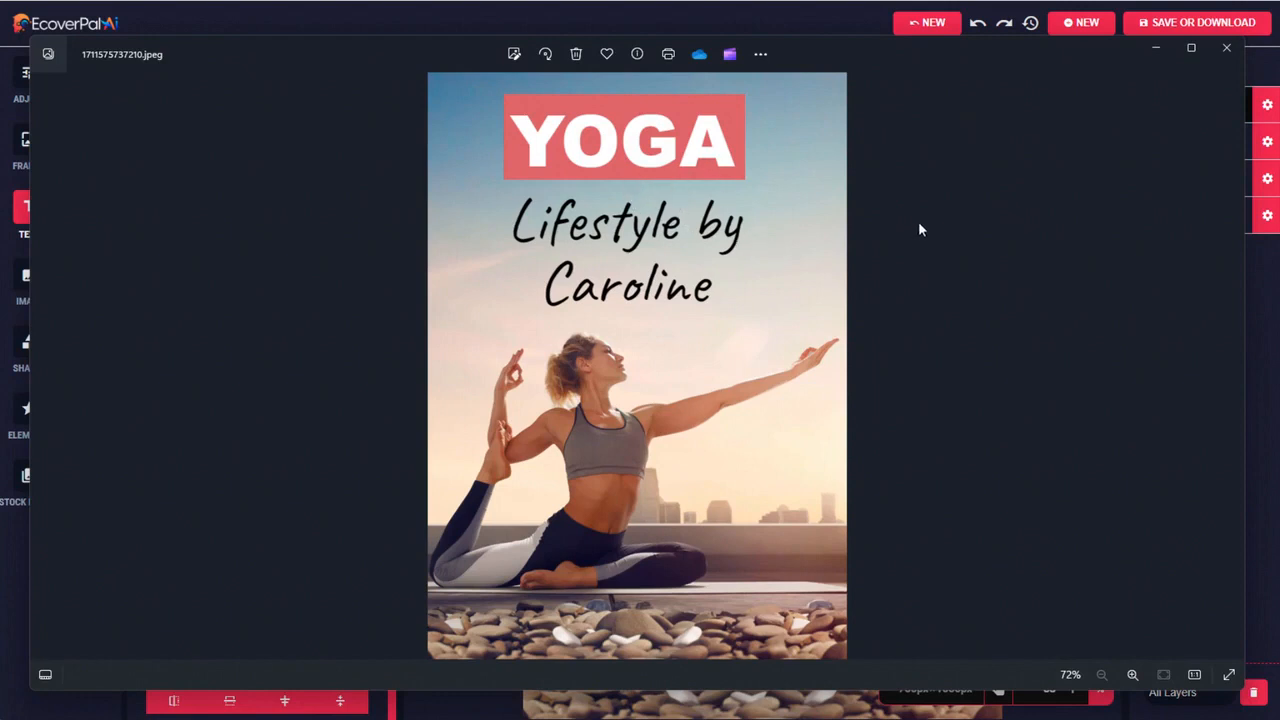
pyautogui.click(1226, 47)
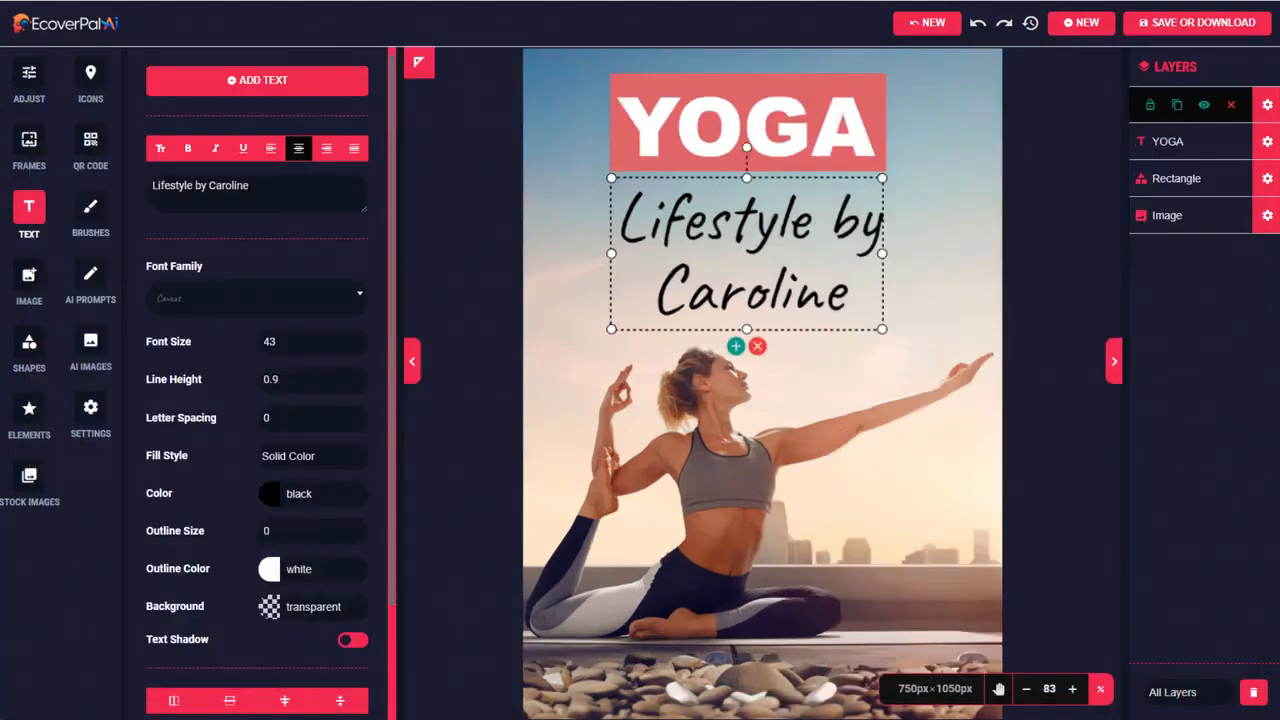
# Start a new design from the template library and show the Ebook templates
pyautogui.click(1078, 28)
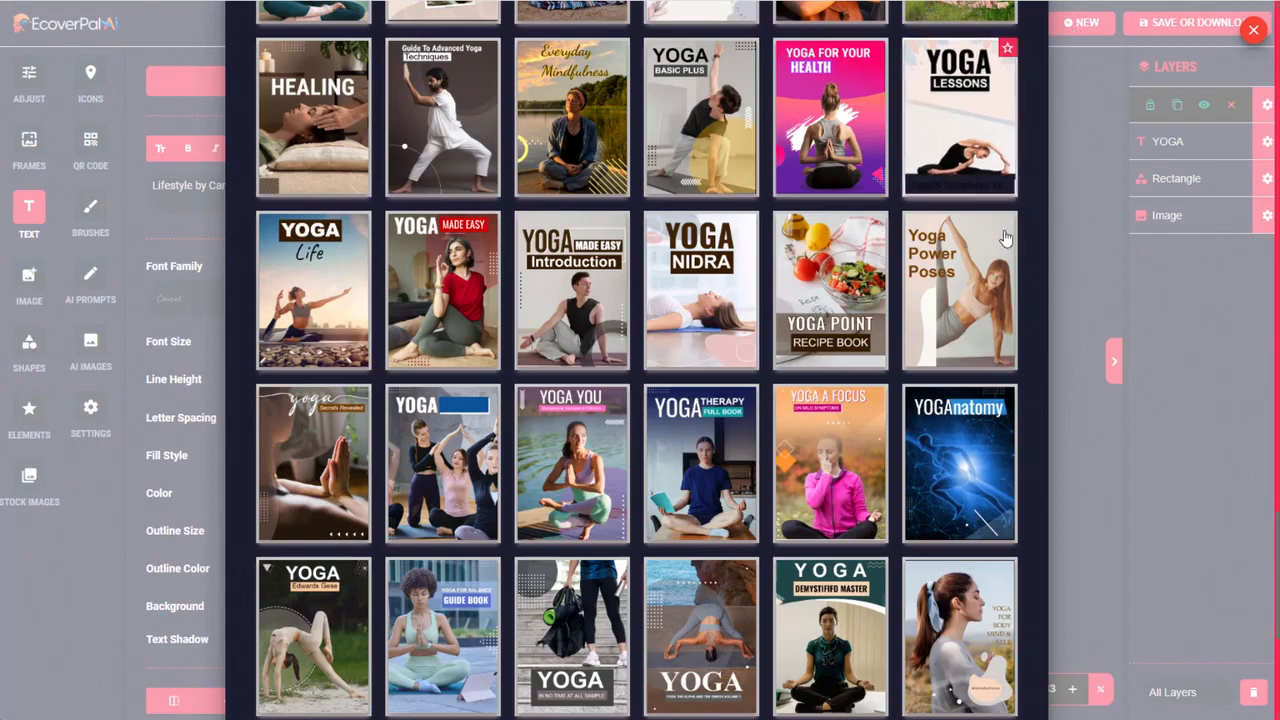
pyautogui.scroll(15, 637, 400)
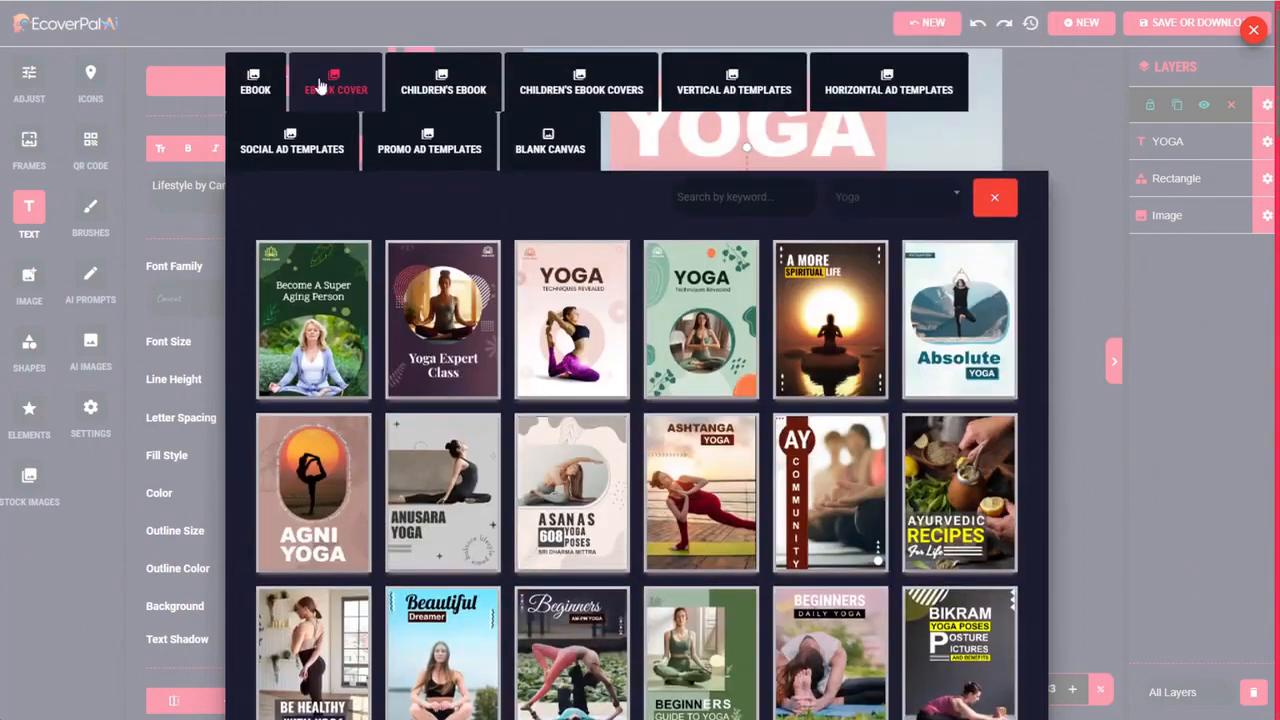
pyautogui.click(250, 85)
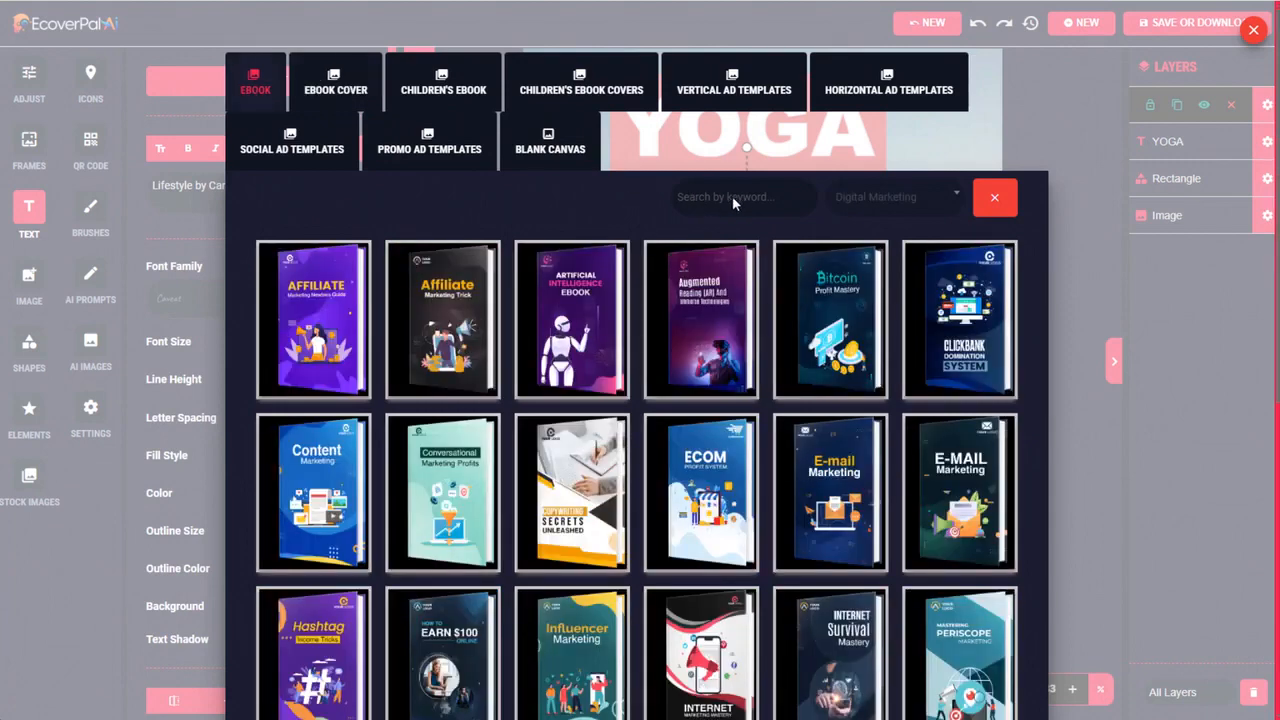
# Search the Ebook templates in all categories for "garden" and clear the search
pyautogui.click(765, 196)
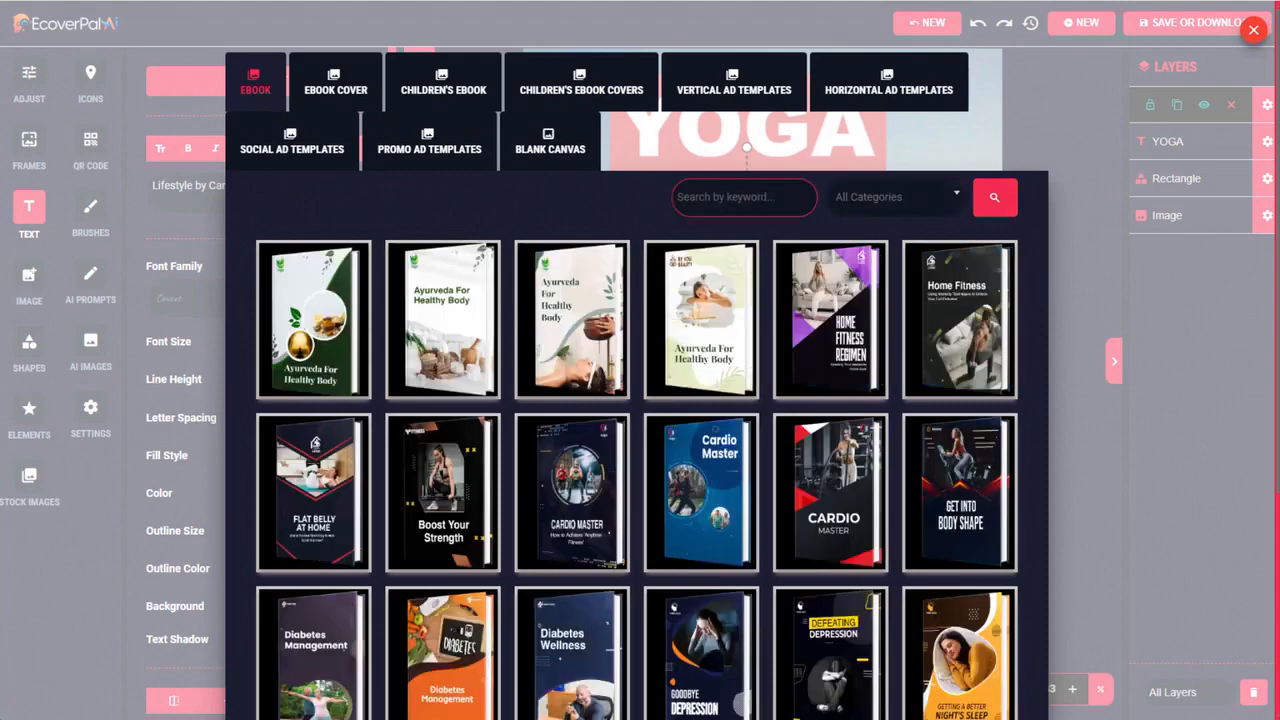
pyautogui.write('garden')
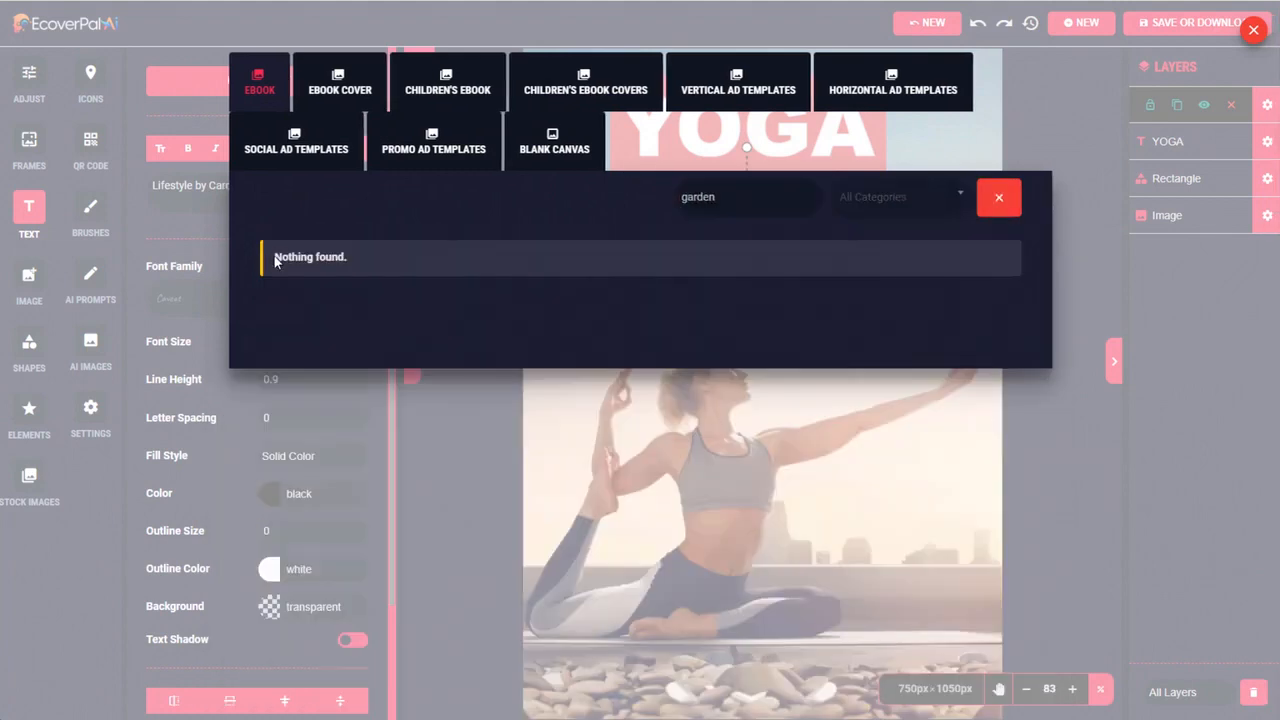
pyautogui.moveTo(275, 262); pyautogui.dragTo(350, 261)
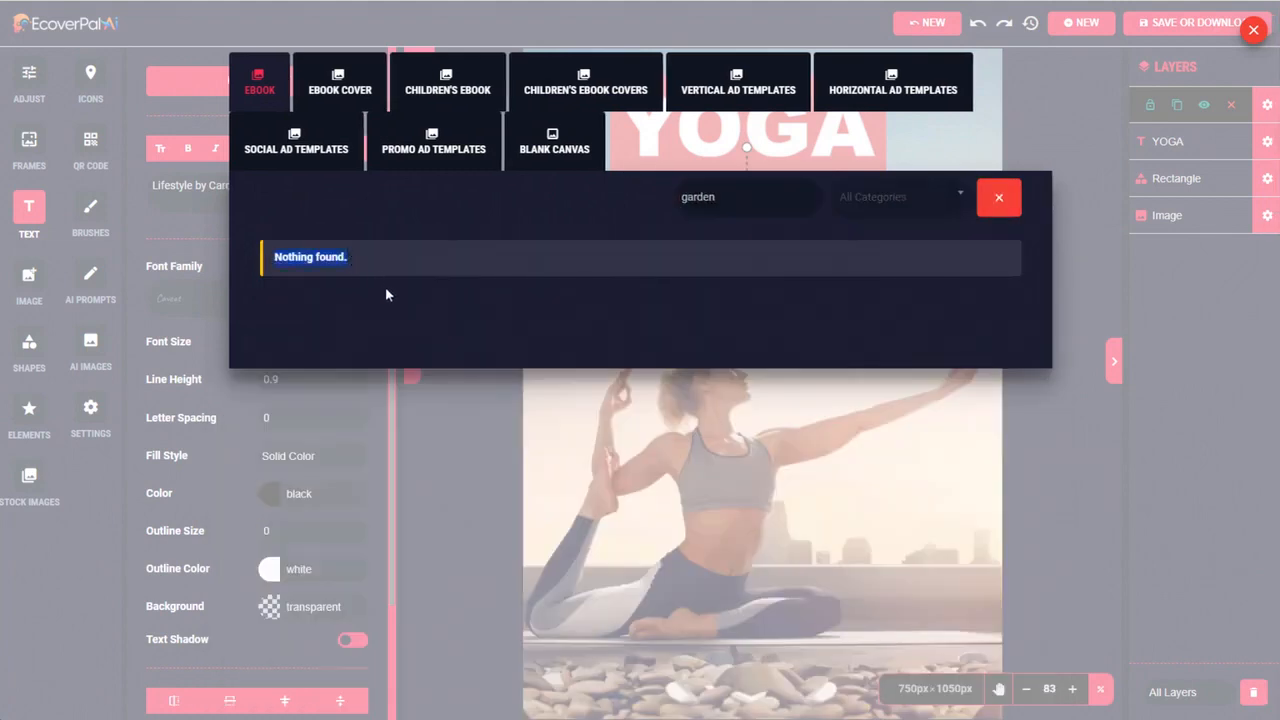
pyautogui.click(990, 197)
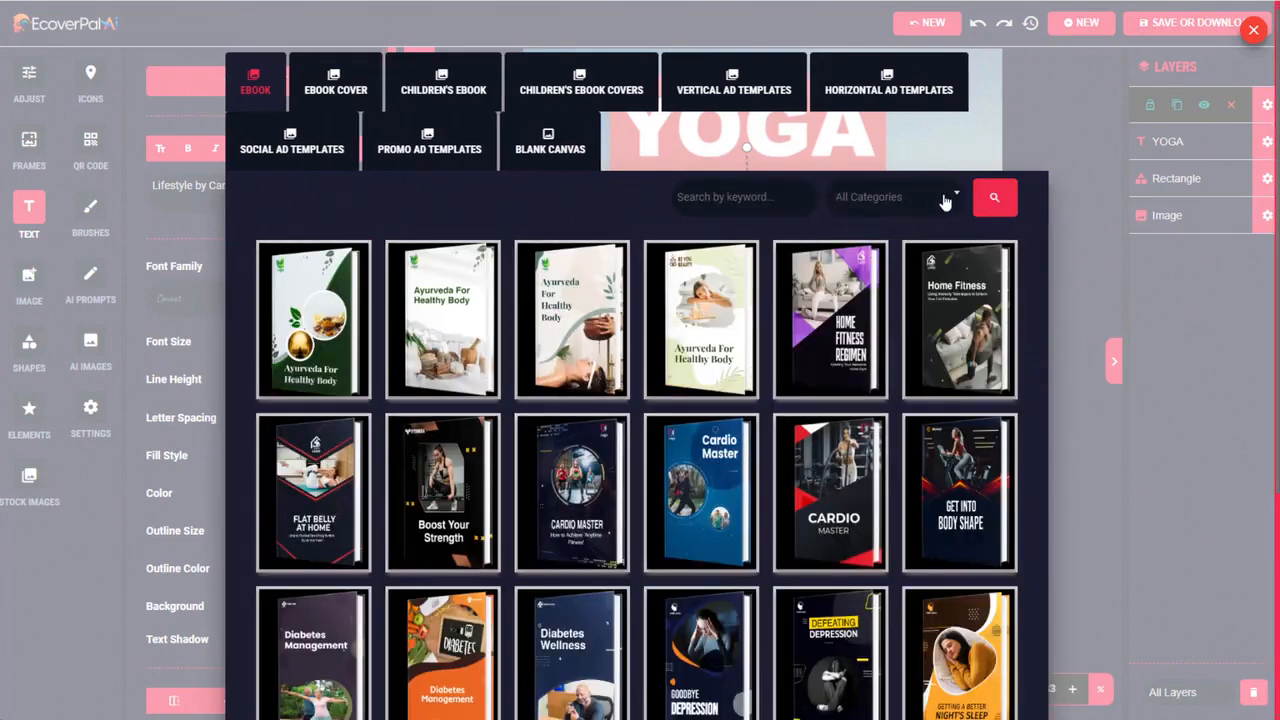
# Filter the Ebook templates by the Vegan Diet category and load the Healthy Food Healthy Inside cover with the large salad bowl
pyautogui.click(945, 202)
pyautogui.scroll(-5, 960, 316)
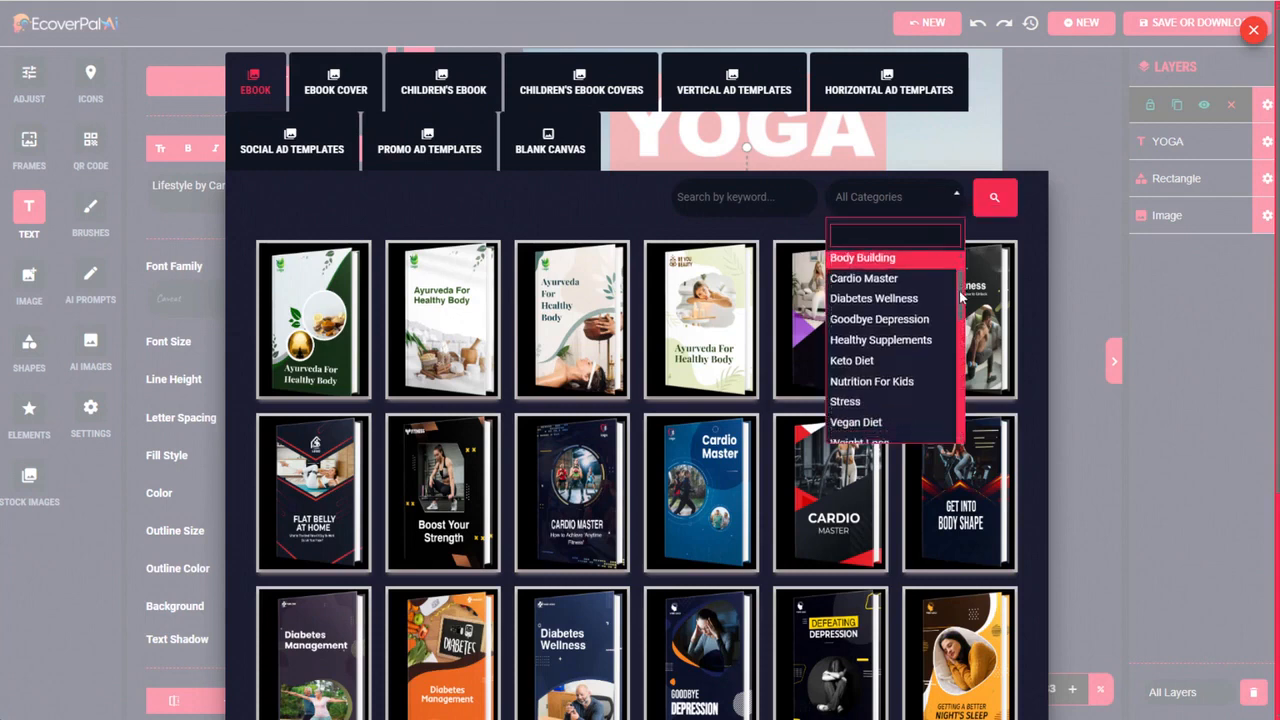
pyautogui.scroll(-4, 960, 316)
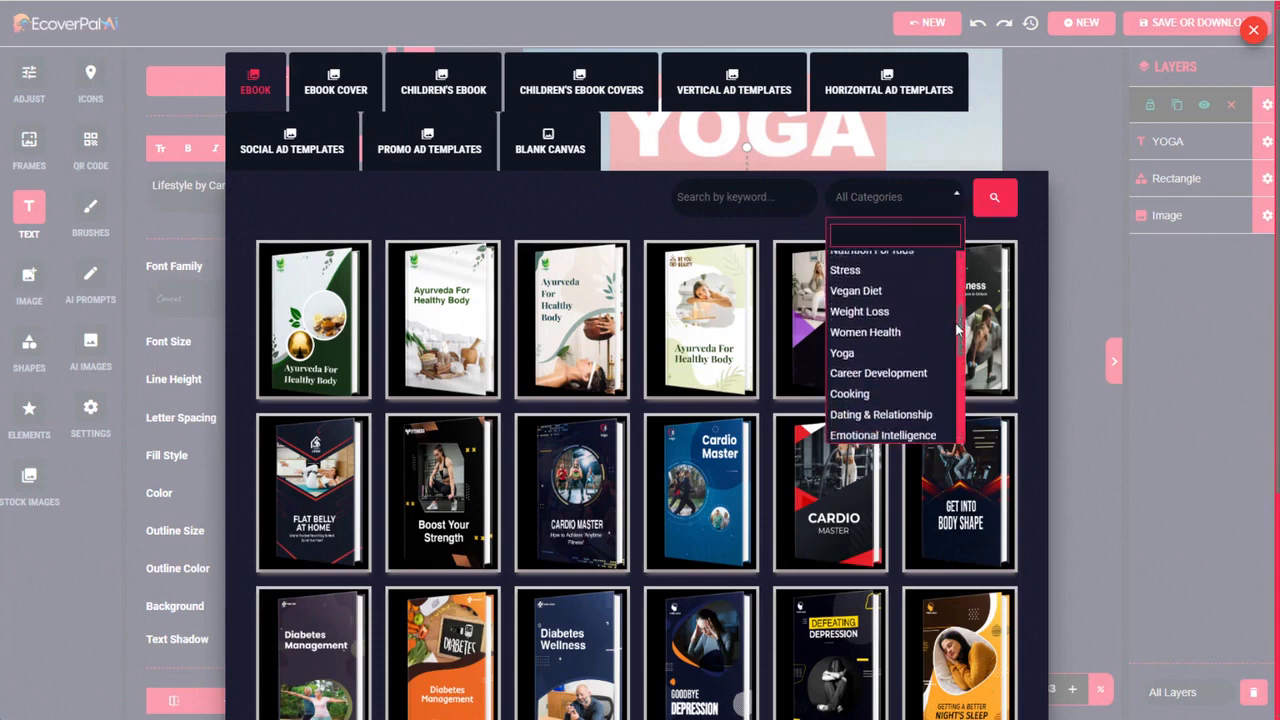
pyautogui.scroll(-2, 955, 358)
pyautogui.scroll(5, 900, 345)
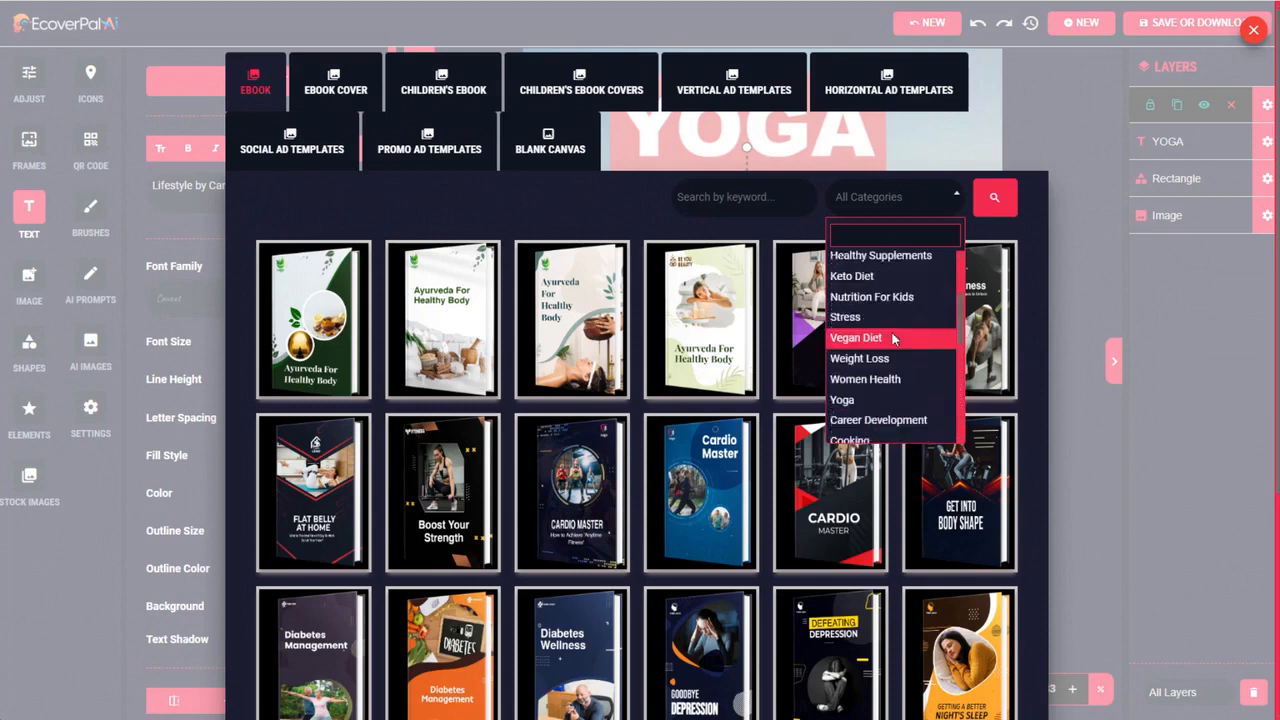
pyautogui.click(858, 338)
pyautogui.click(994, 200)
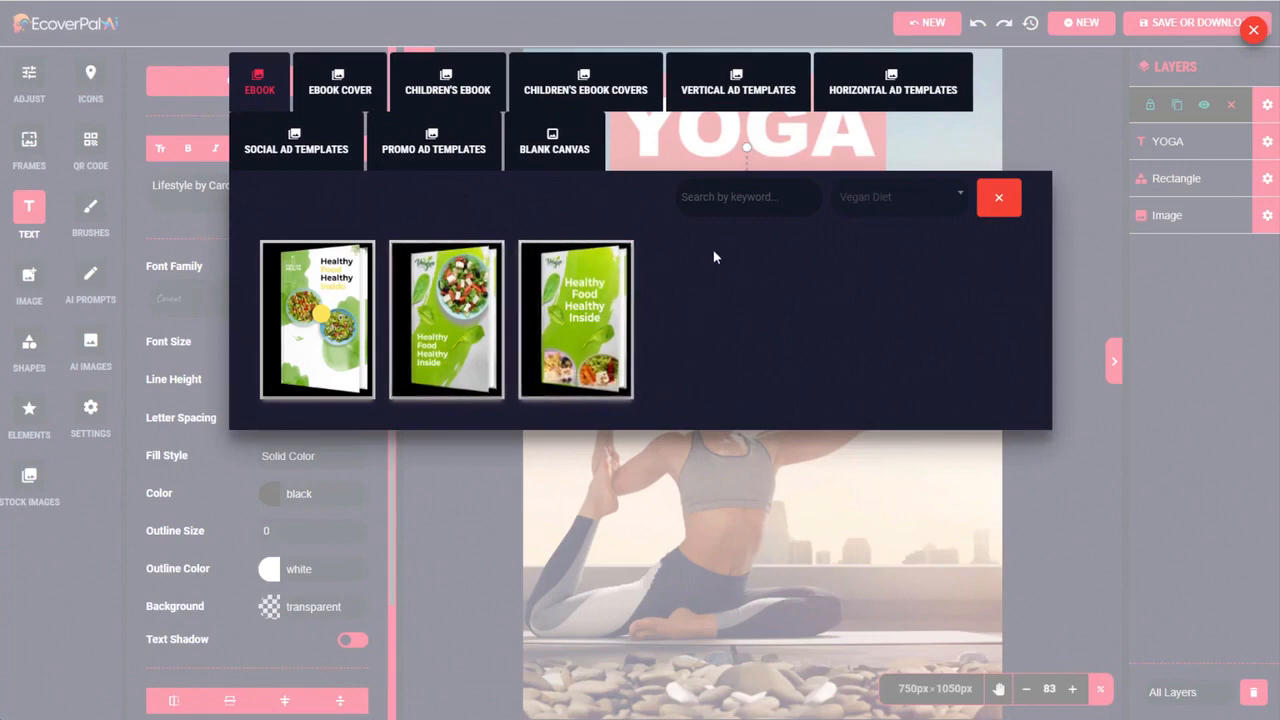
pyautogui.click(451, 317)
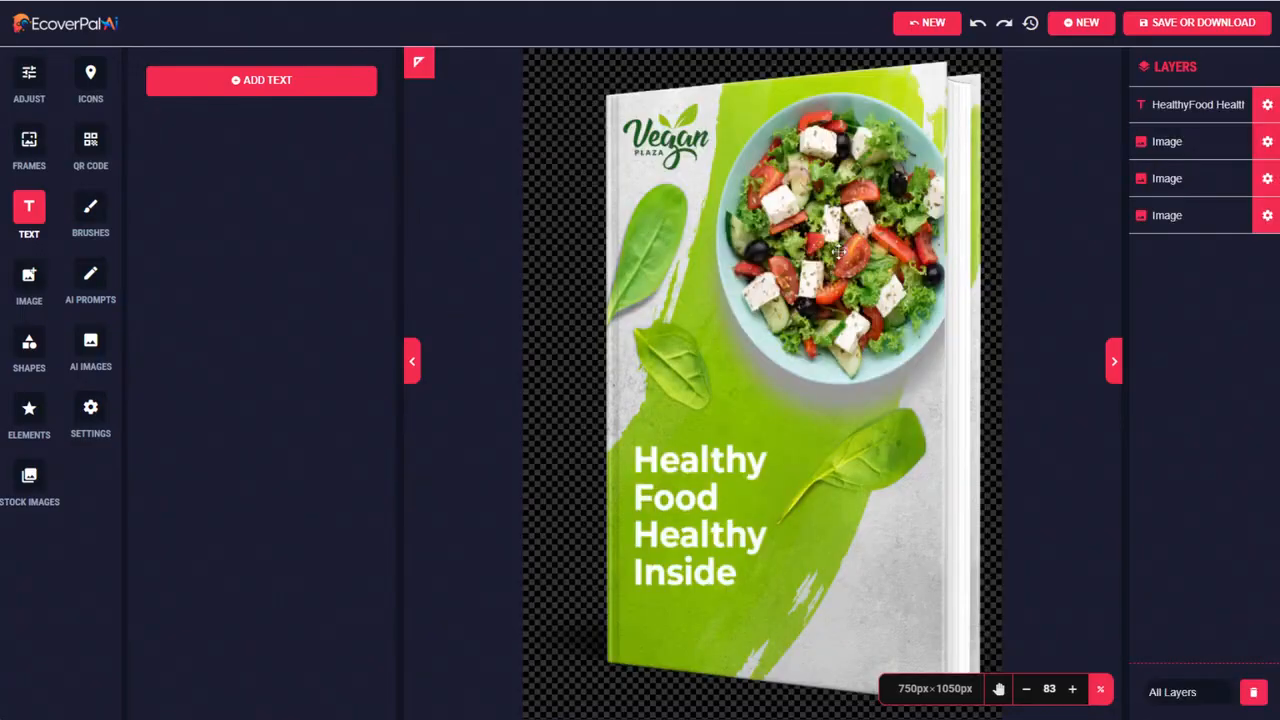
# Delete the salad bowl image and the Vegan Plaza logo from the cover
pyautogui.click(838, 240)
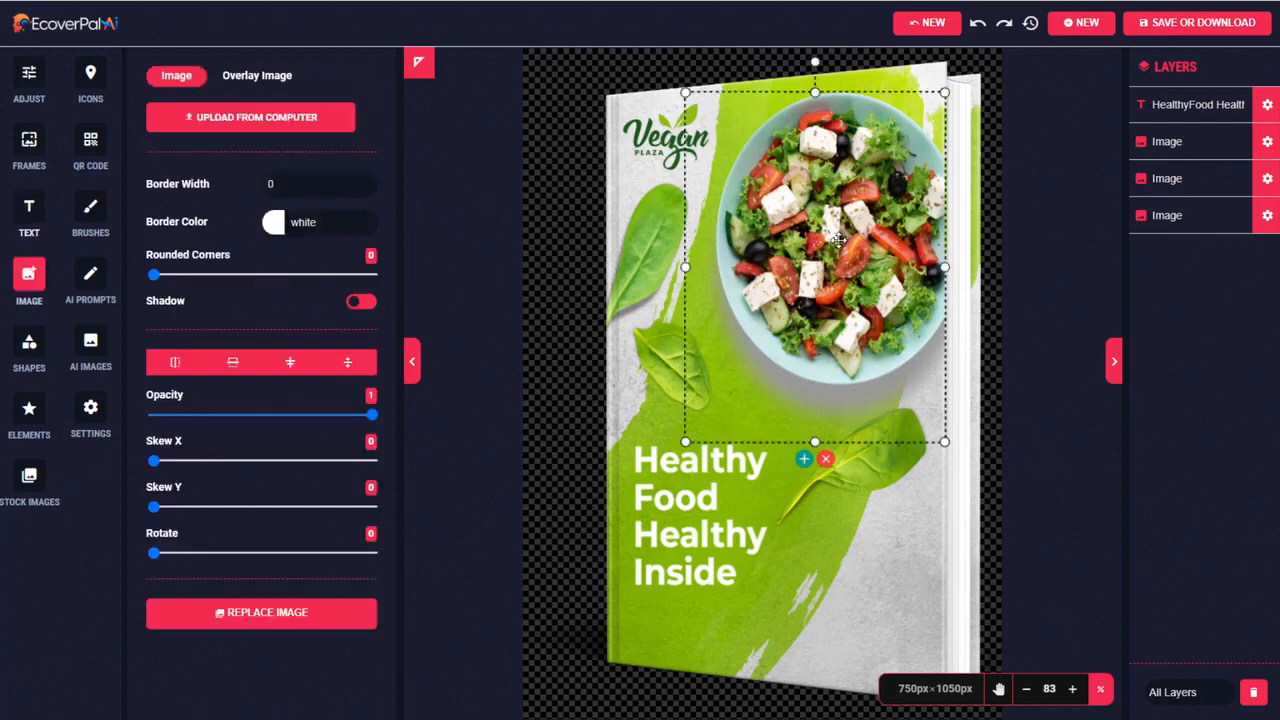
pyautogui.click(826, 462)
pyautogui.click(660, 138)
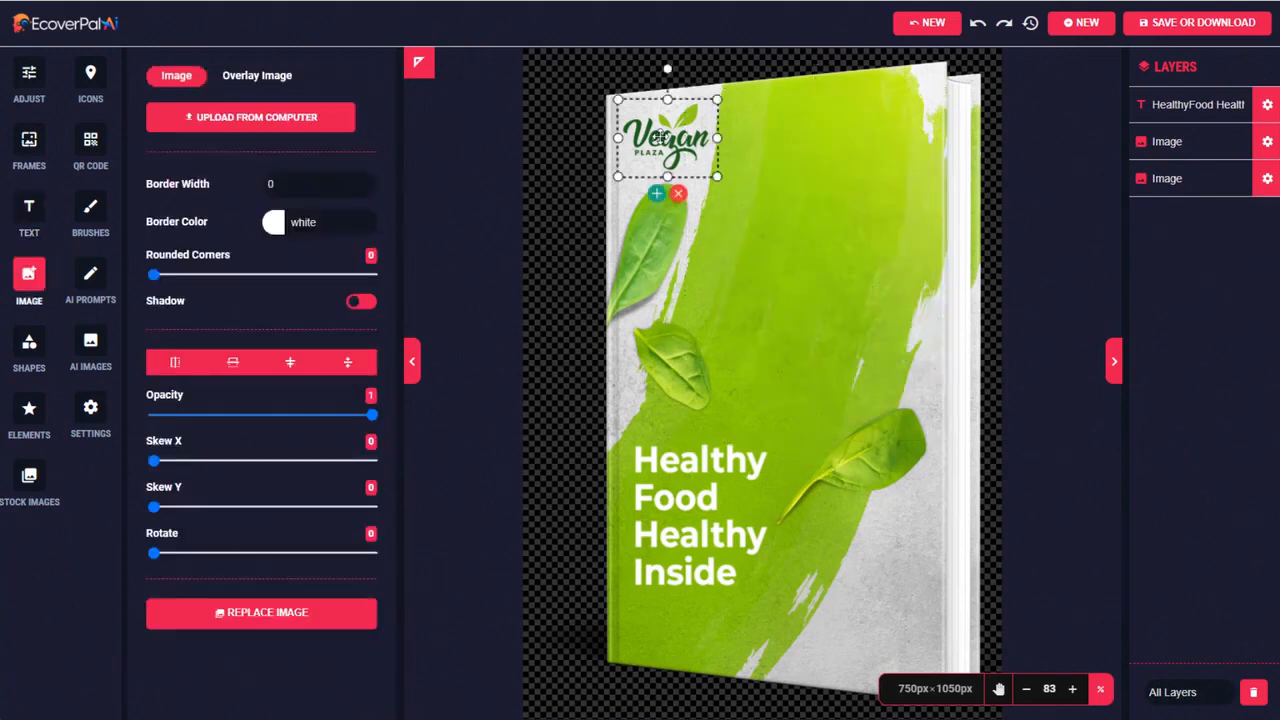
pyautogui.click(679, 196)
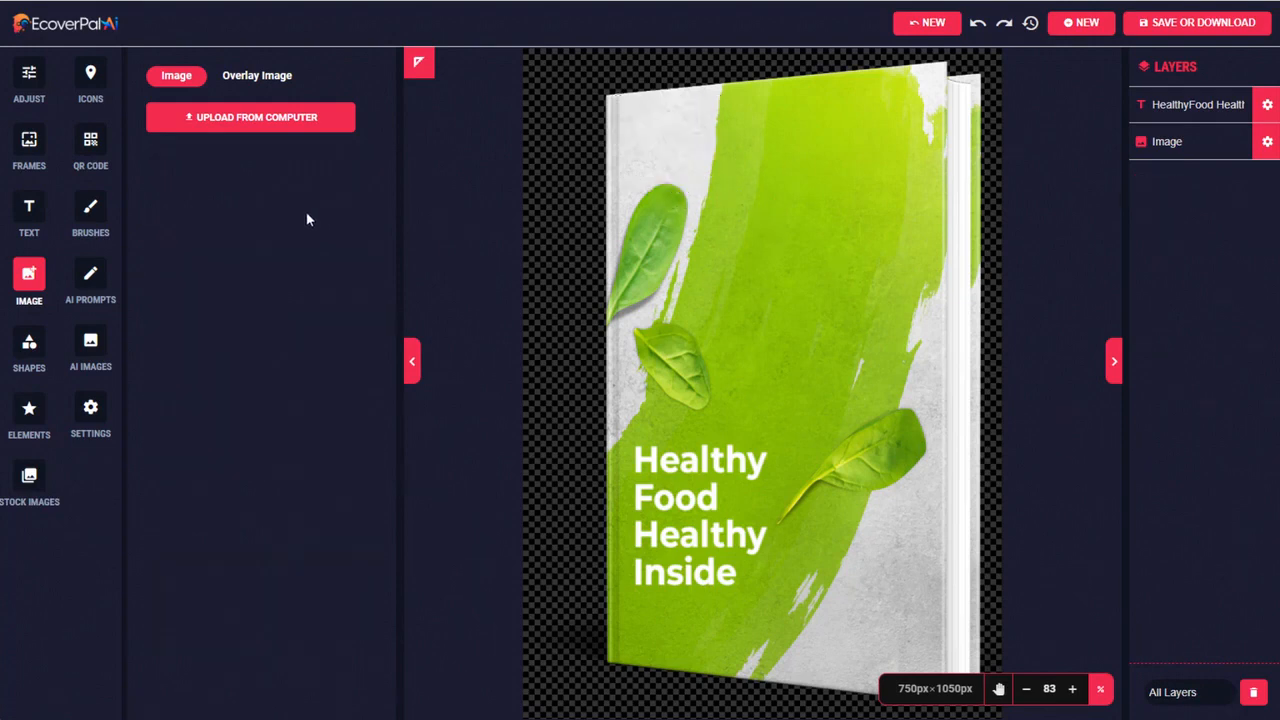
# Generate AI prompts from the basic idea "rooftop garden" and copy the full text of the first result
pyautogui.click(91, 277)
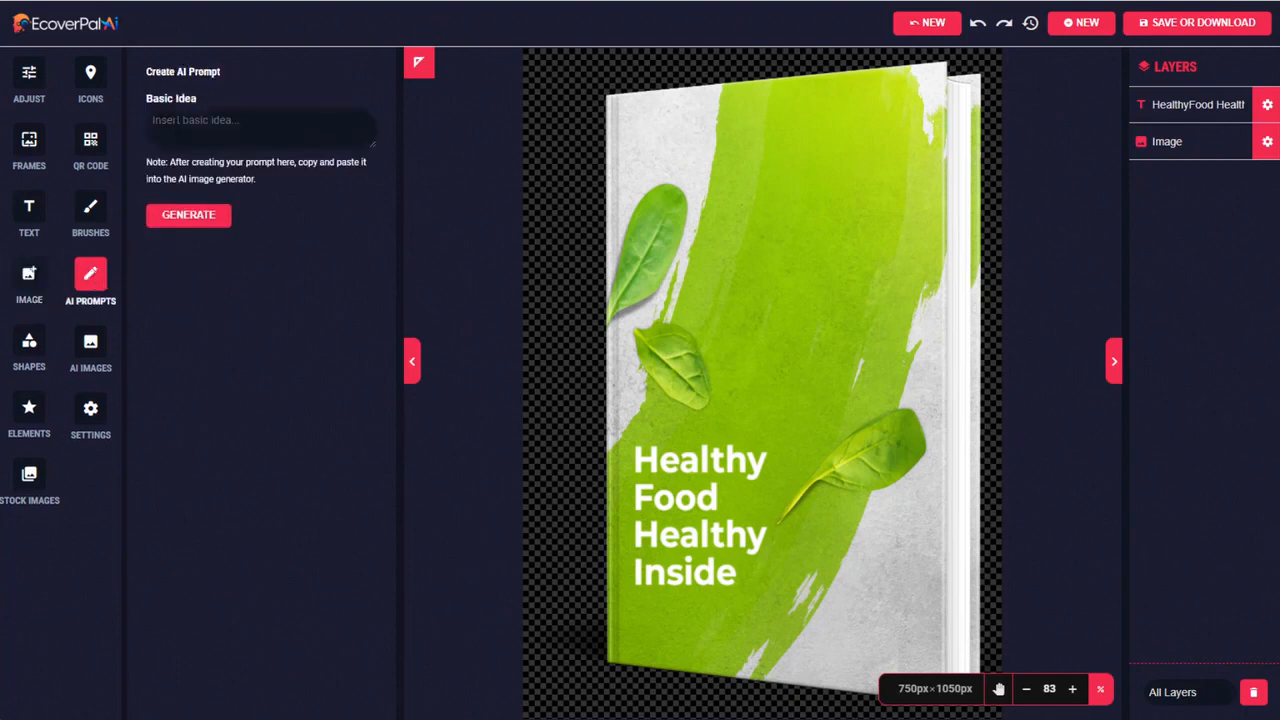
pyautogui.click(173, 120)
pyautogui.write('rooftop garden')
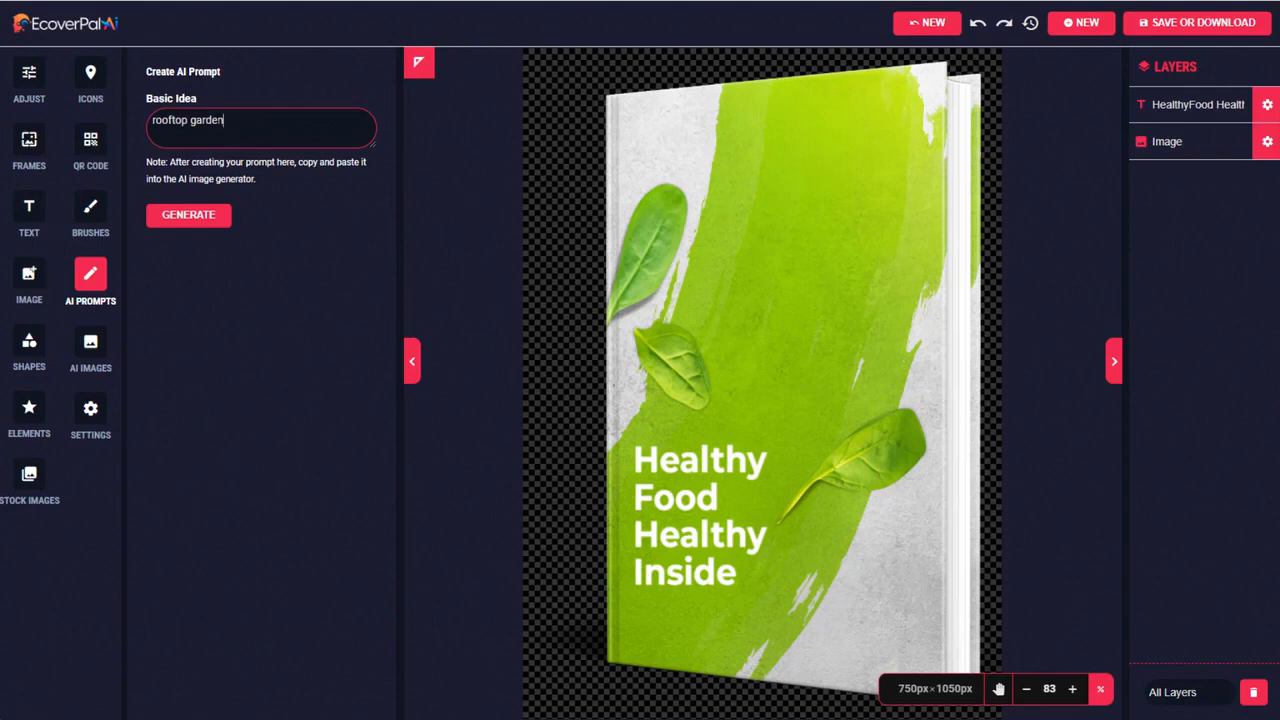
pyautogui.click(190, 216)
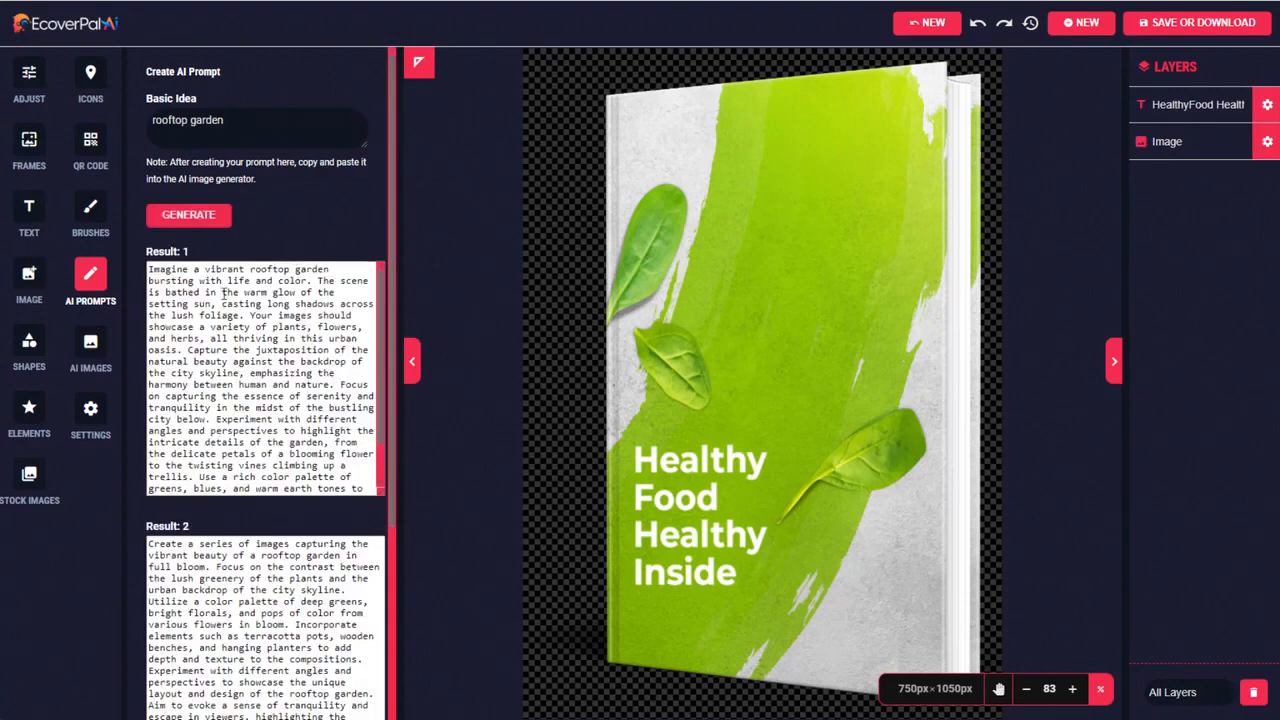
pyautogui.scroll(-4, 383, 600)
pyautogui.scroll(5, 383, 675)
pyautogui.moveTo(147, 268); pyautogui.dragTo(364, 545)
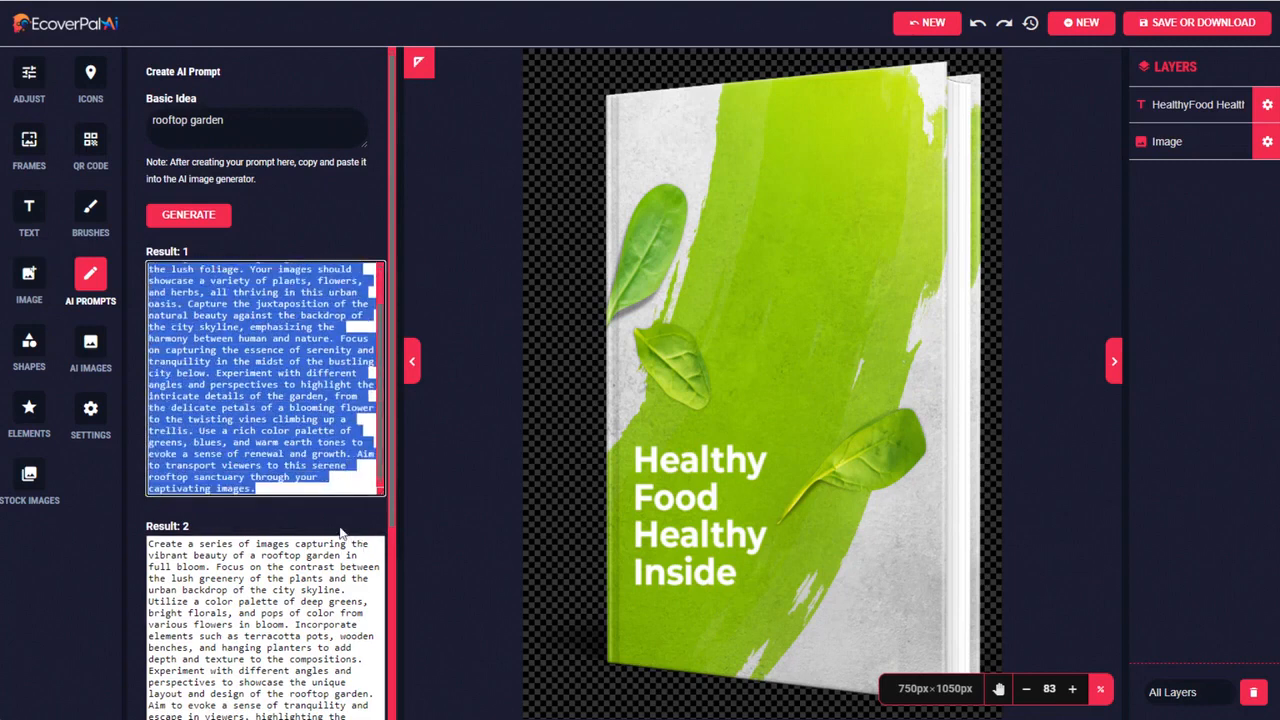
# Generate AI images from the copied rooftop garden prompt and add the second result, with the skyline and brick path, to the cover
pyautogui.click(92, 346)
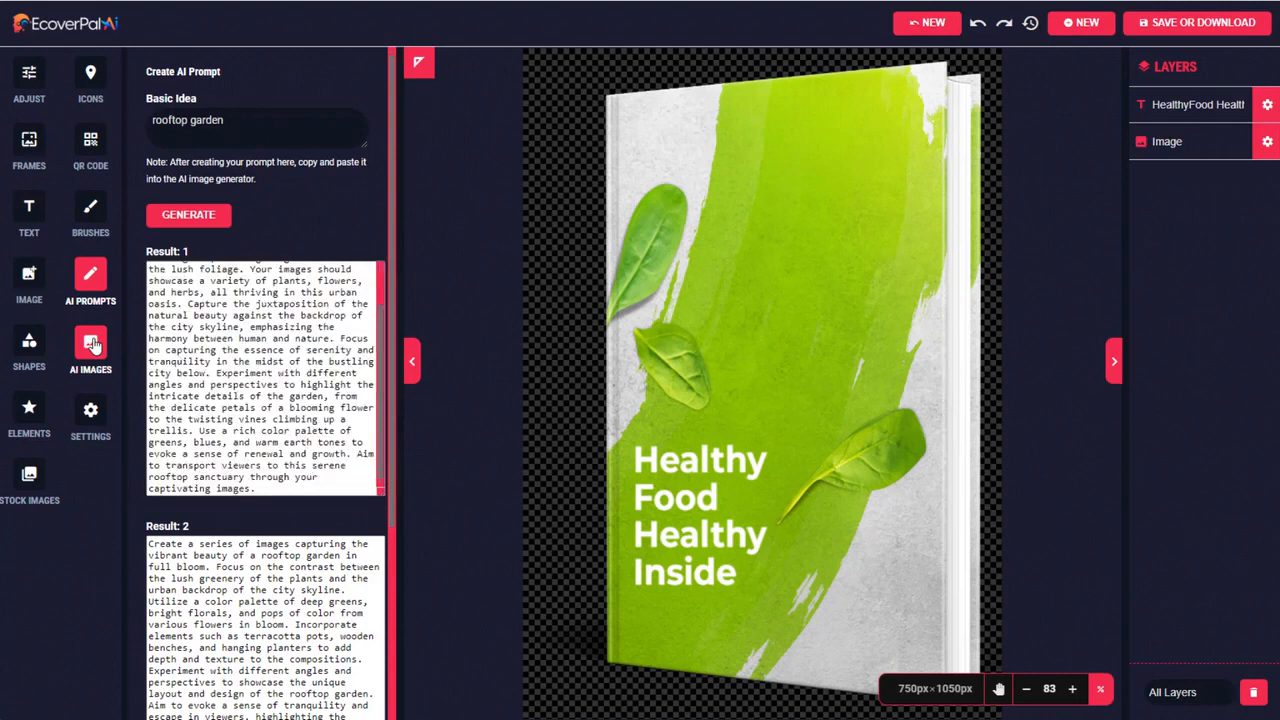
pyautogui.click(261, 128)
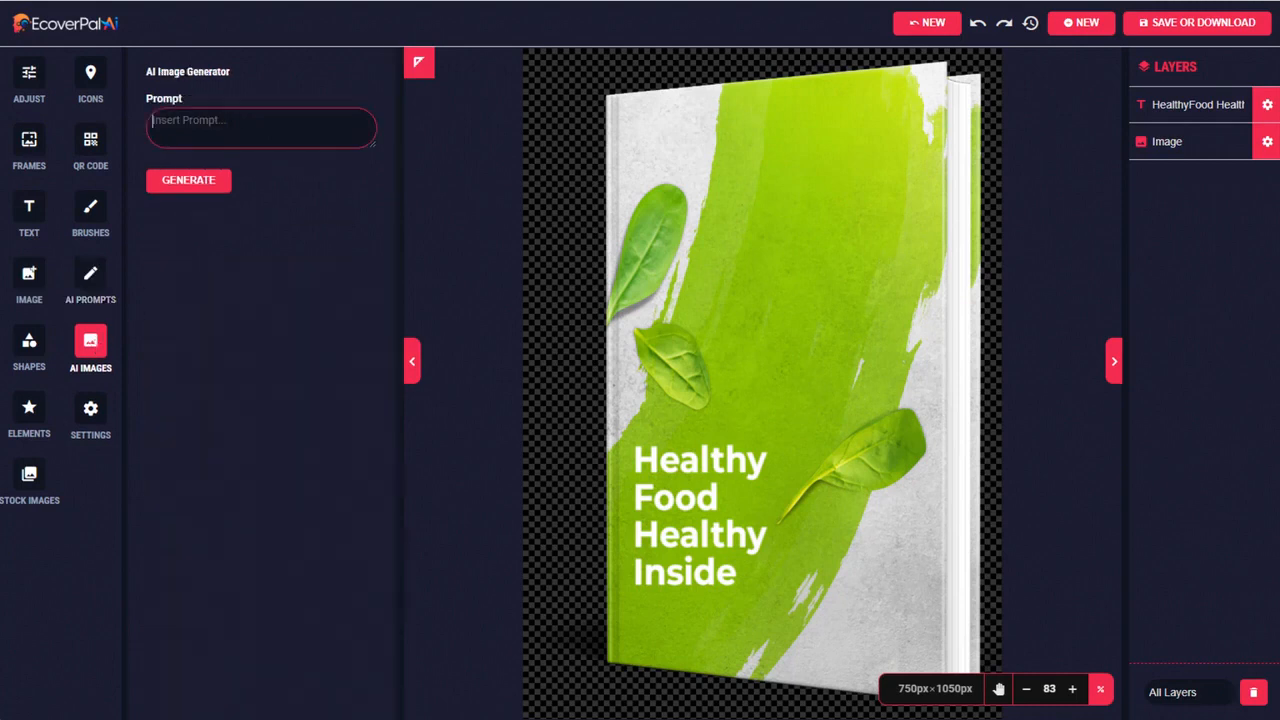
pyautogui.hotkey('ctrl', 'v')
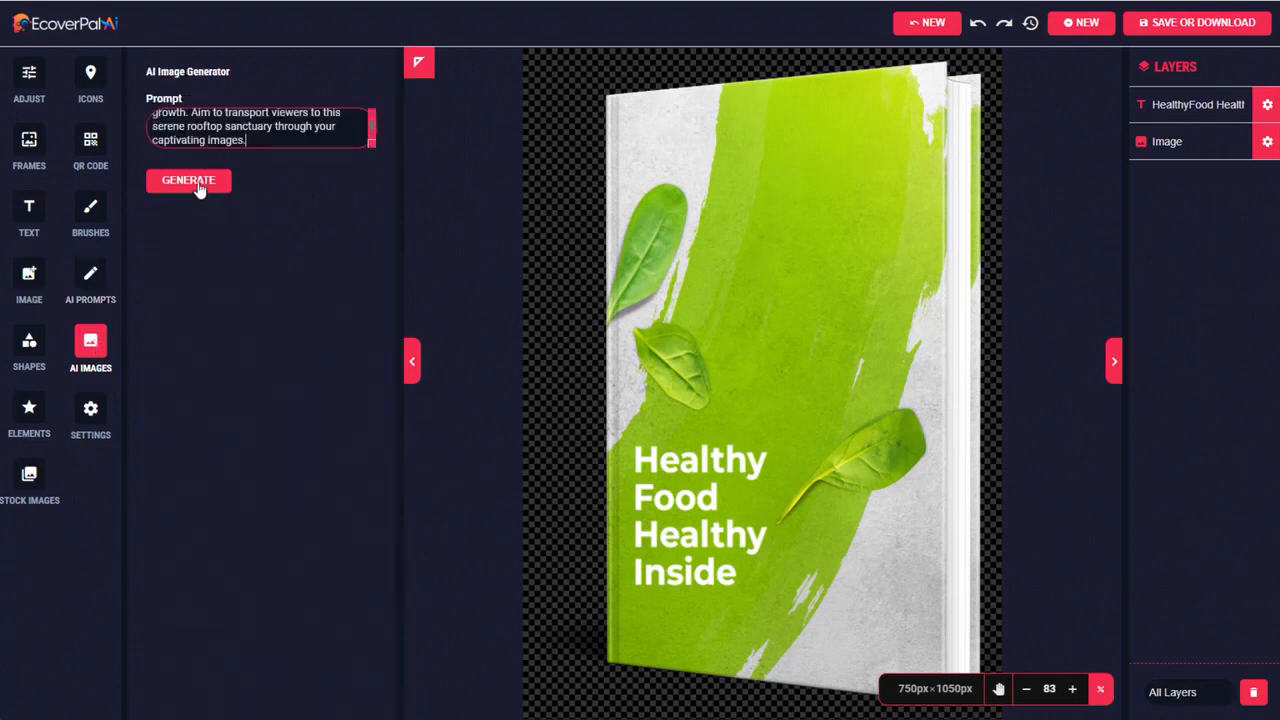
pyautogui.click(199, 187)
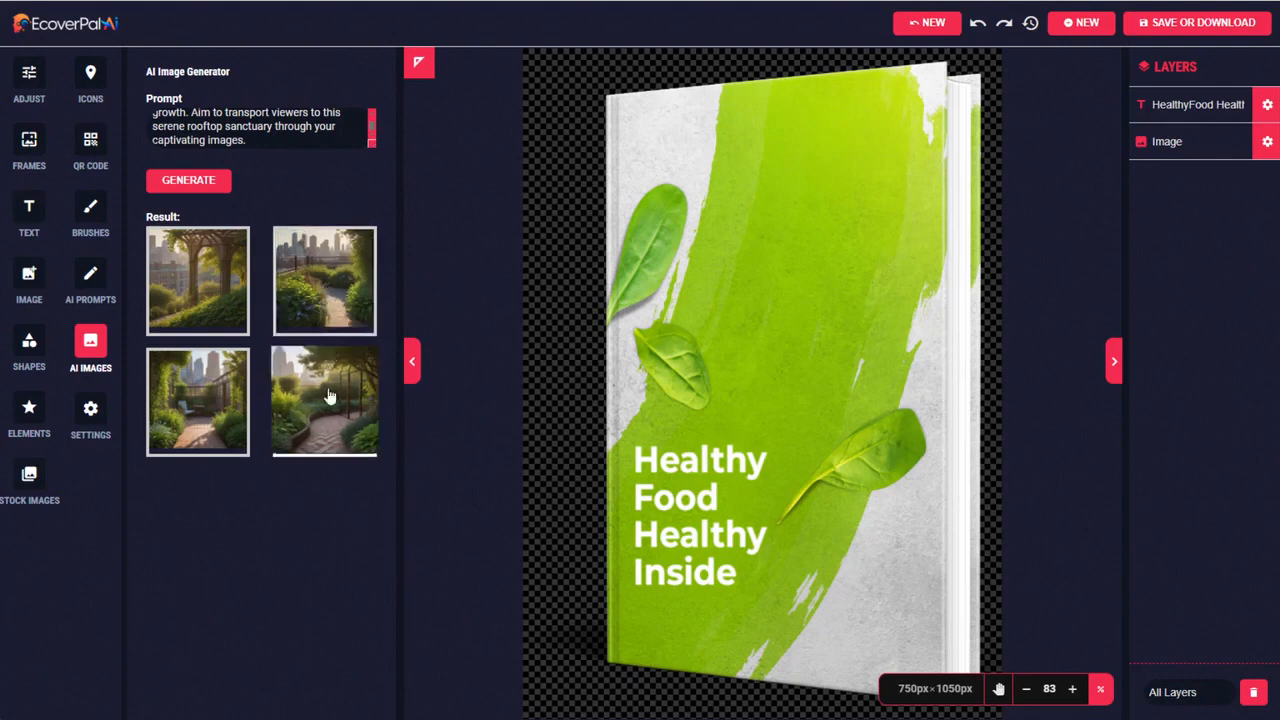
pyautogui.click(316, 292)
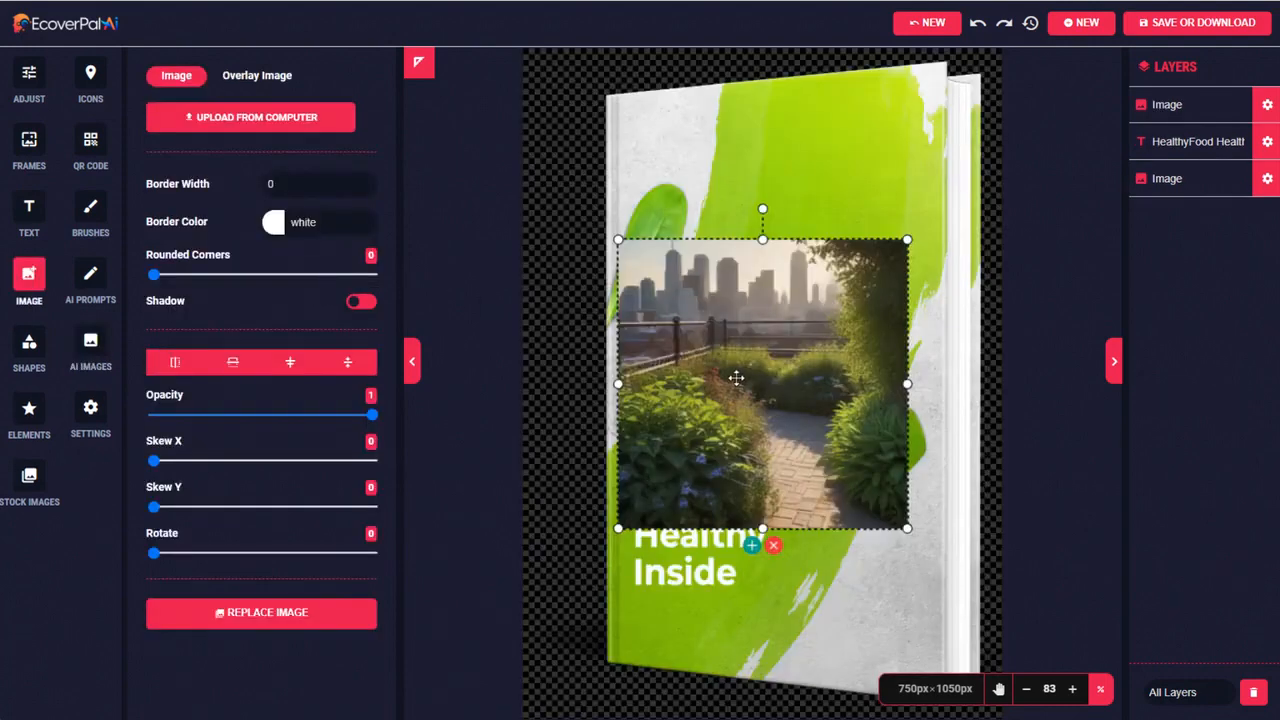
# Fit the garden image, slightly enlarged, above the title on the cover, with Skew X 180 and Skew Y 177
pyautogui.moveTo(736, 377); pyautogui.dragTo(745, 252)
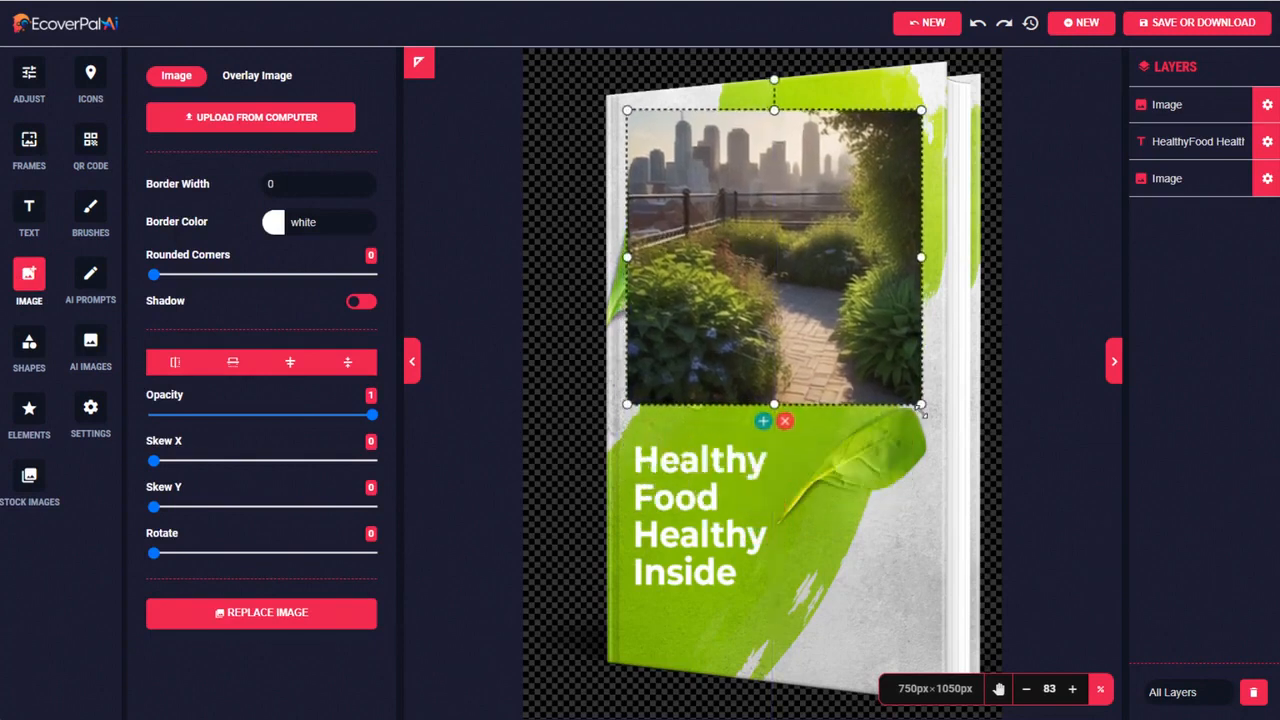
pyautogui.moveTo(153, 553); pyautogui.dragTo(154, 557)
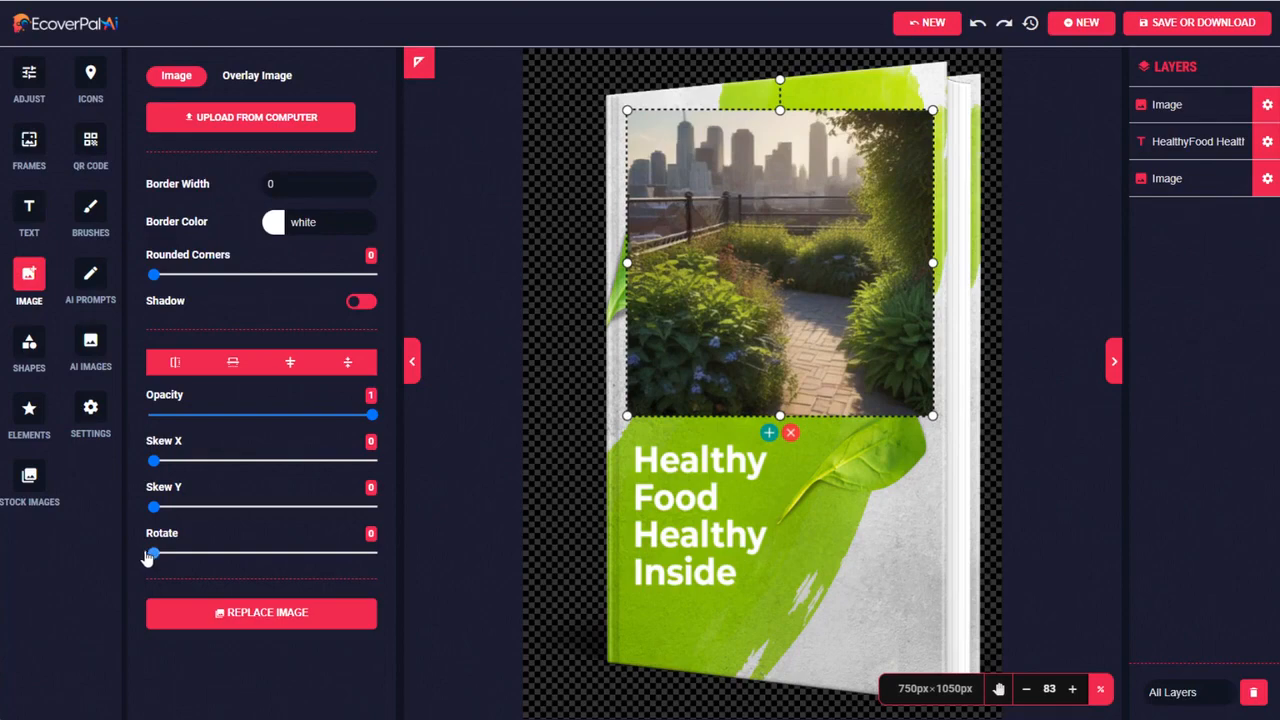
pyautogui.moveTo(153, 460); pyautogui.dragTo(370, 460)
pyautogui.moveTo(153, 507); pyautogui.dragTo(368, 507)
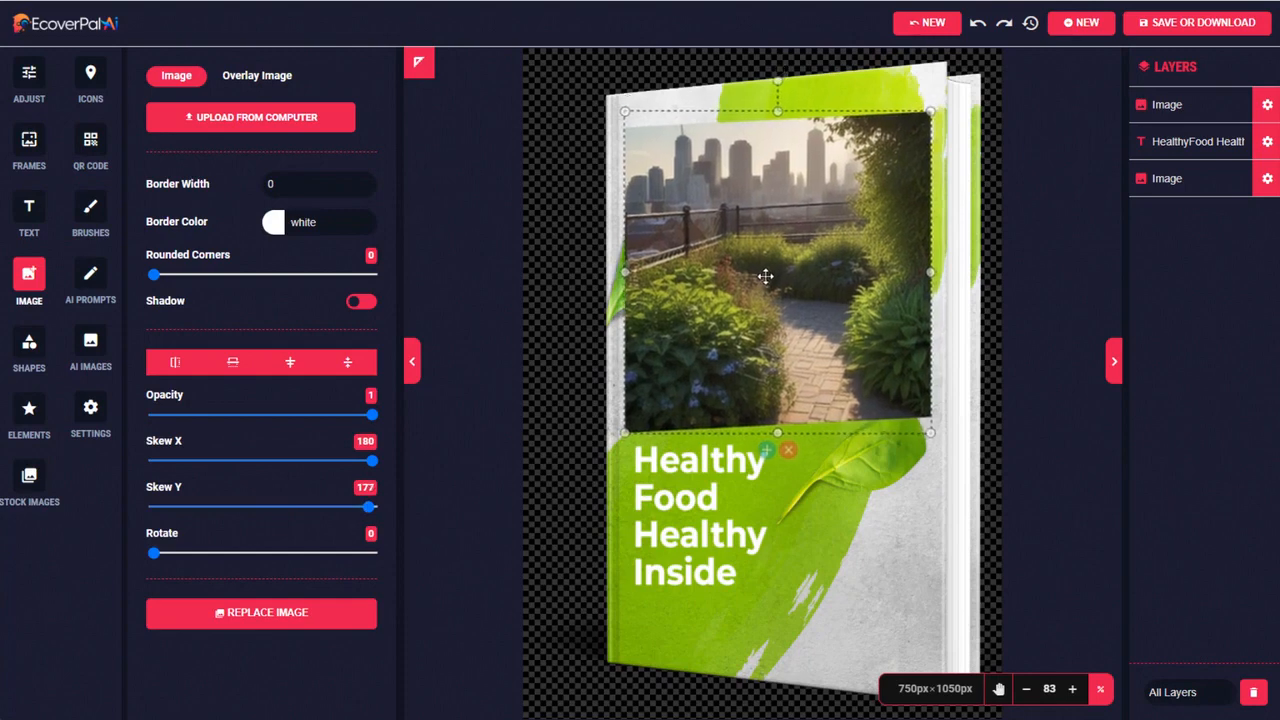
pyautogui.moveTo(765, 276); pyautogui.dragTo(767, 275)
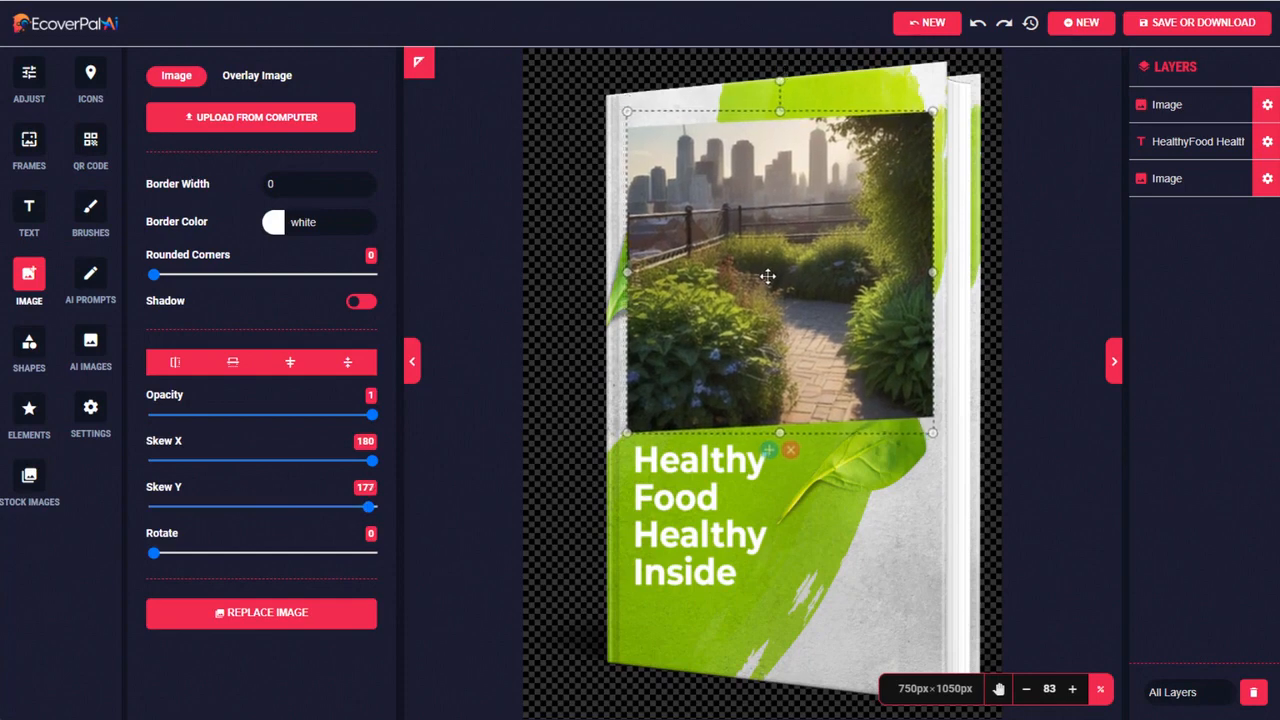
# Give the garden image a white border of width 8 and rounded corners of 53
pyautogui.click(366, 182)
pyautogui.click(366, 182)
pyautogui.click(366, 182)
pyautogui.click(366, 182)
pyautogui.click(366, 182)
pyautogui.click(366, 182)
pyautogui.click(366, 182)
pyautogui.click(366, 182)
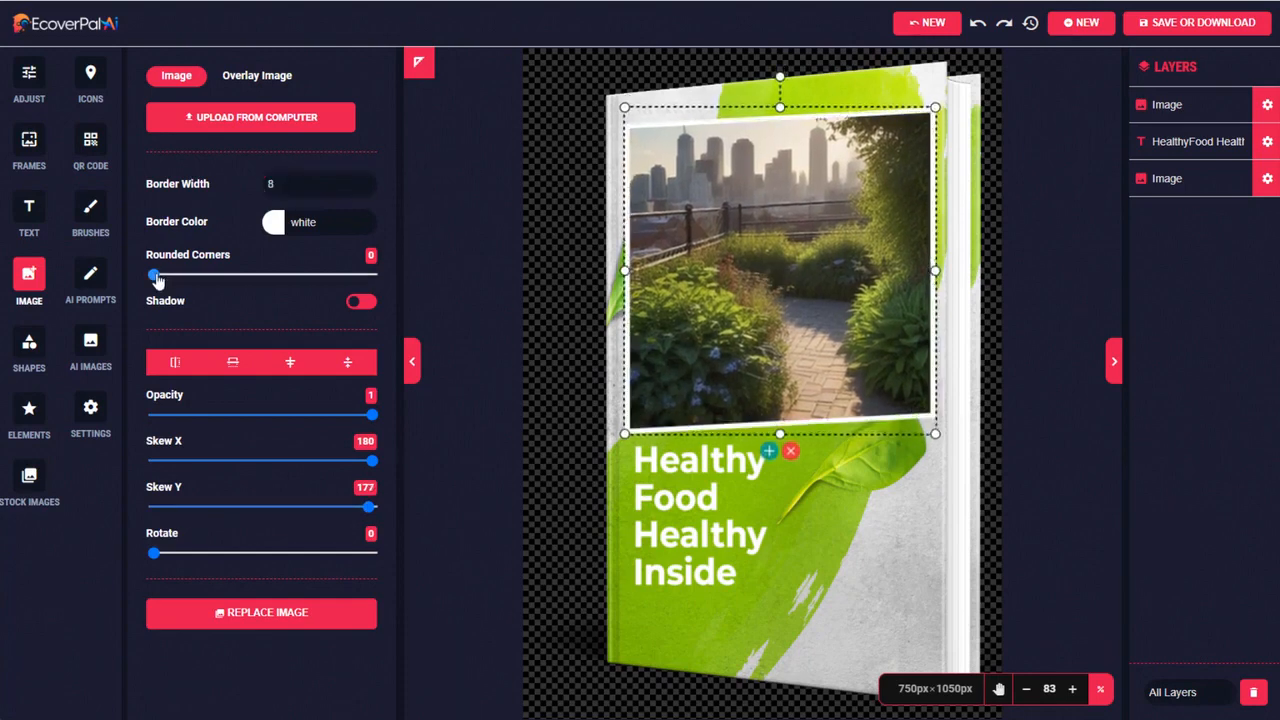
pyautogui.moveTo(156, 280); pyautogui.dragTo(168, 279)
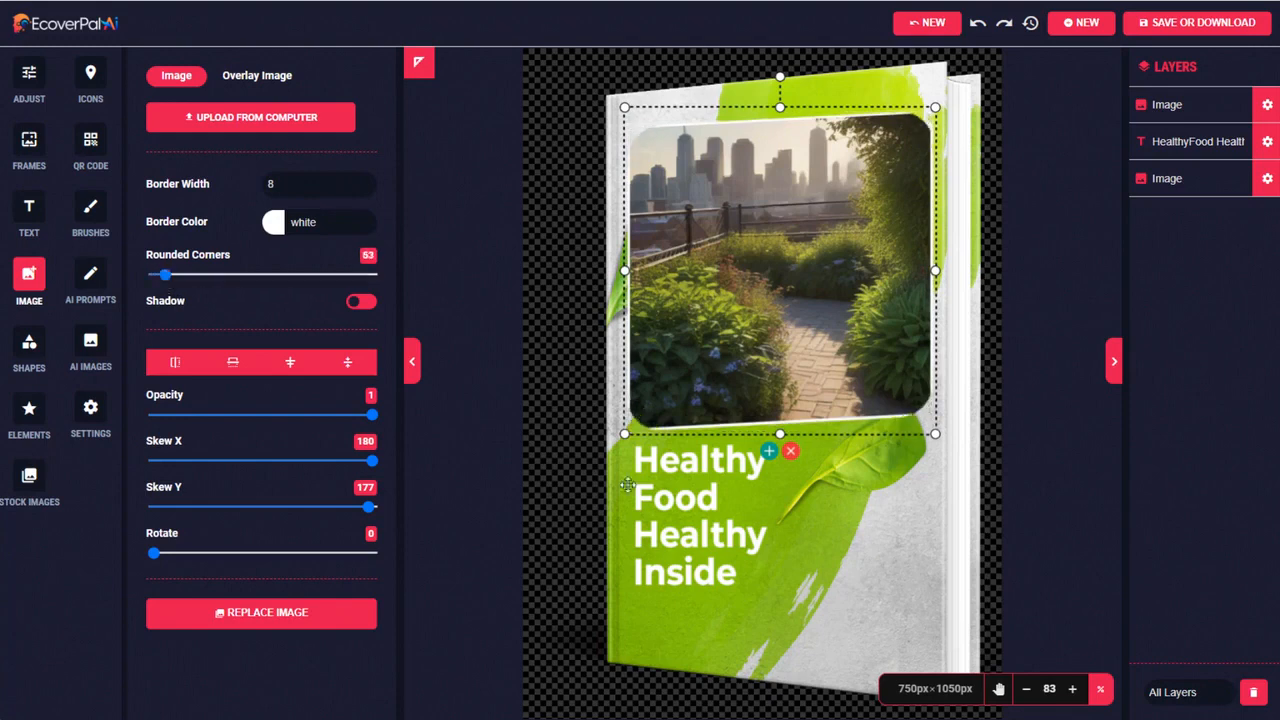
# Replace the cover's title text with "The Urban Garden Bible"
pyautogui.click(668, 464)
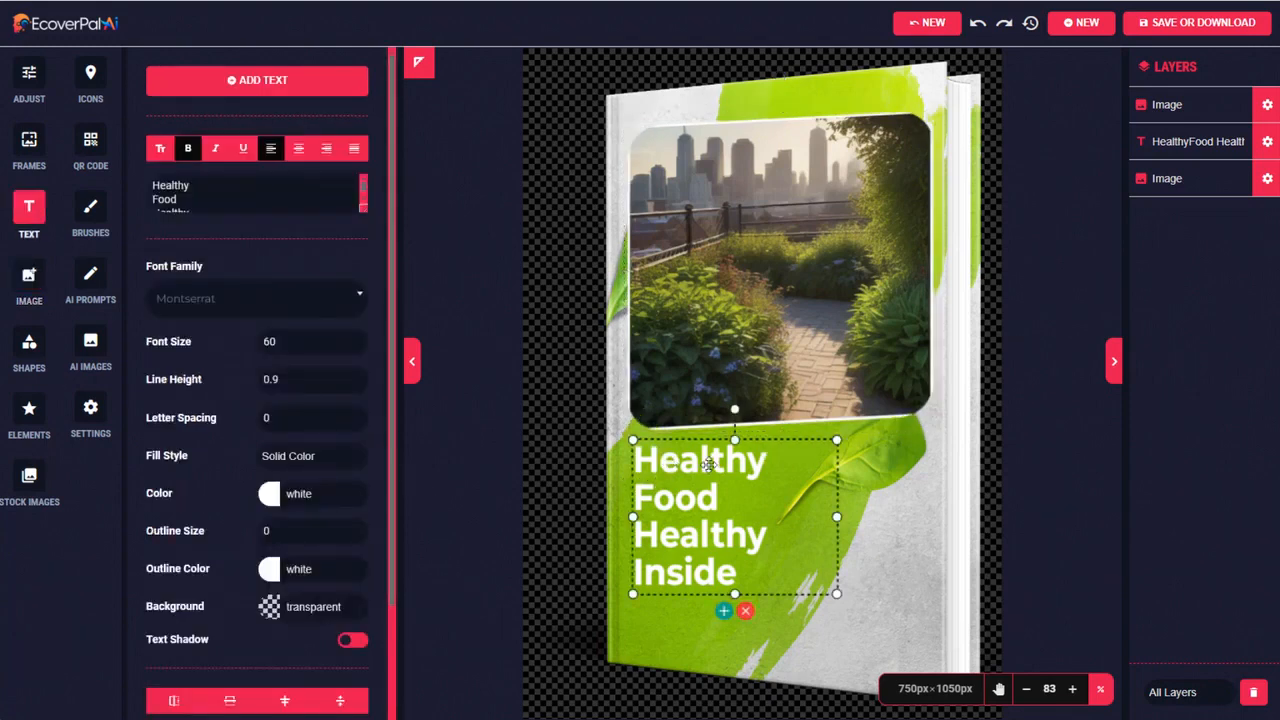
pyautogui.doubleClick(708, 464)
pyautogui.moveTo(737, 572); pyautogui.dragTo(631, 462)
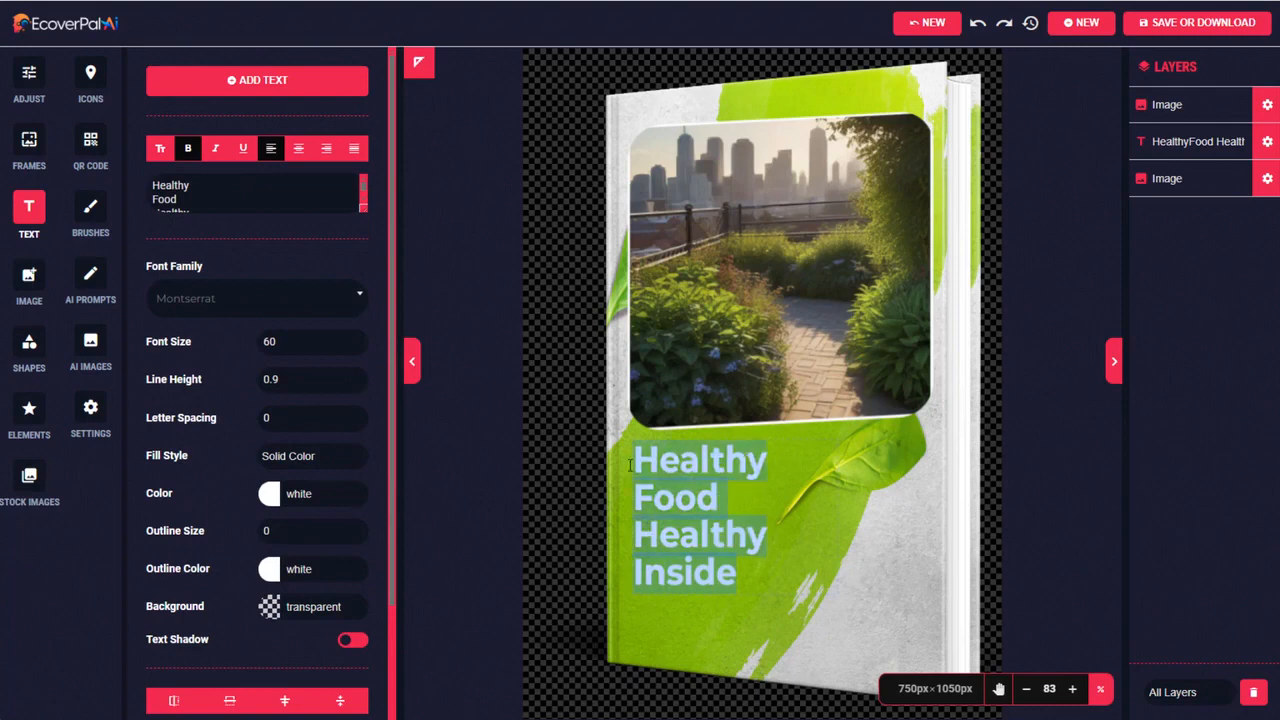
pyautogui.write('The Urban Garden Bible')
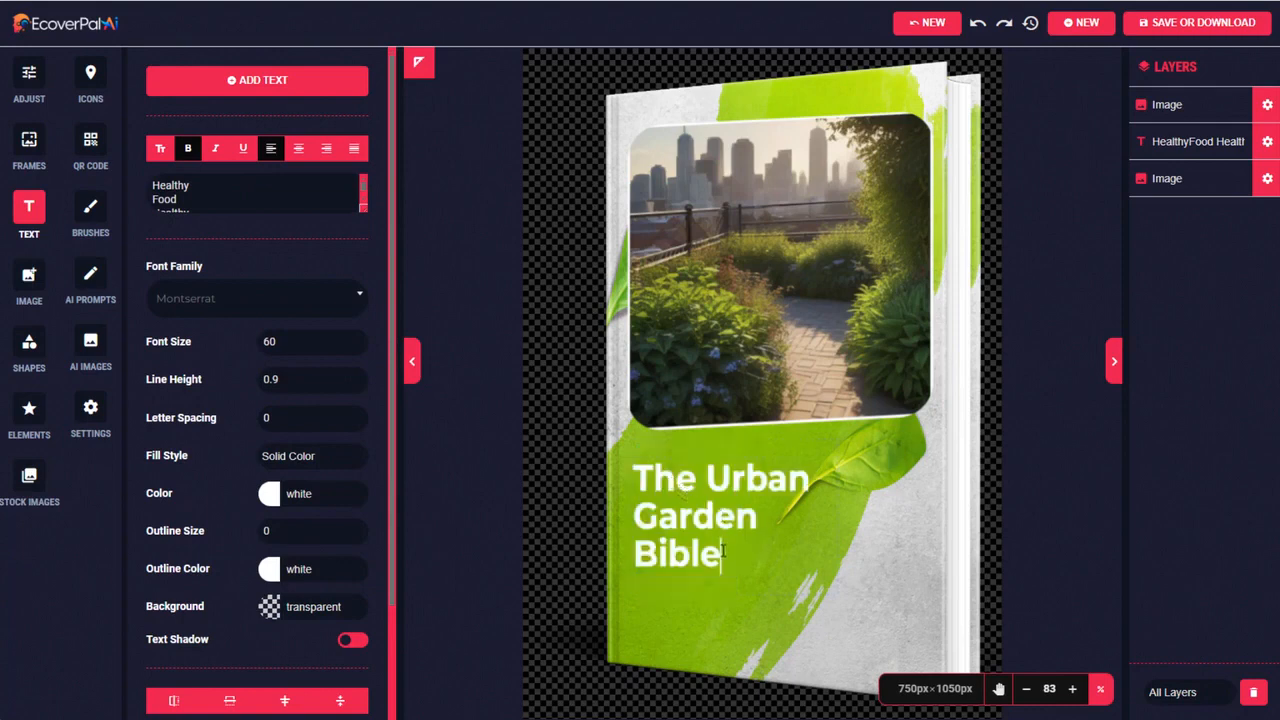
# Centre the title text and set its font size to 99
pyautogui.moveTo(722, 550); pyautogui.dragTo(634, 464)
pyautogui.click(298, 148)
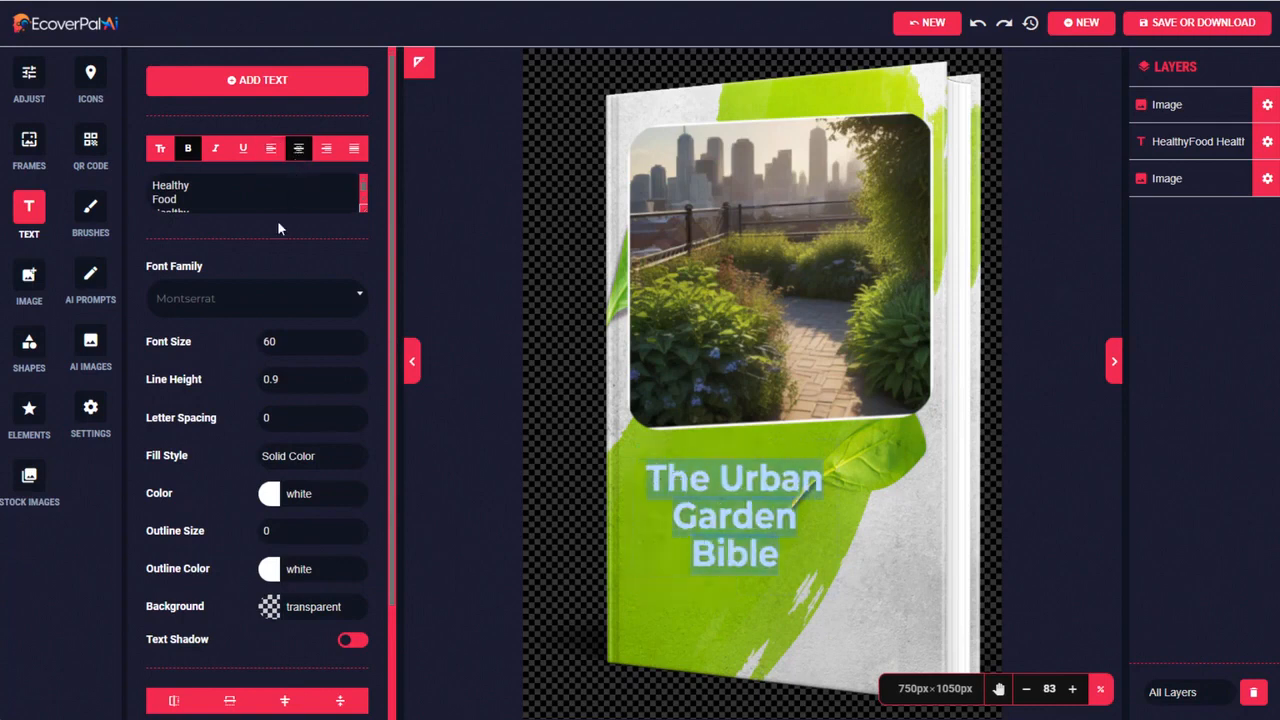
pyautogui.moveTo(280, 342); pyautogui.dragTo(256, 344)
pyautogui.write('99')
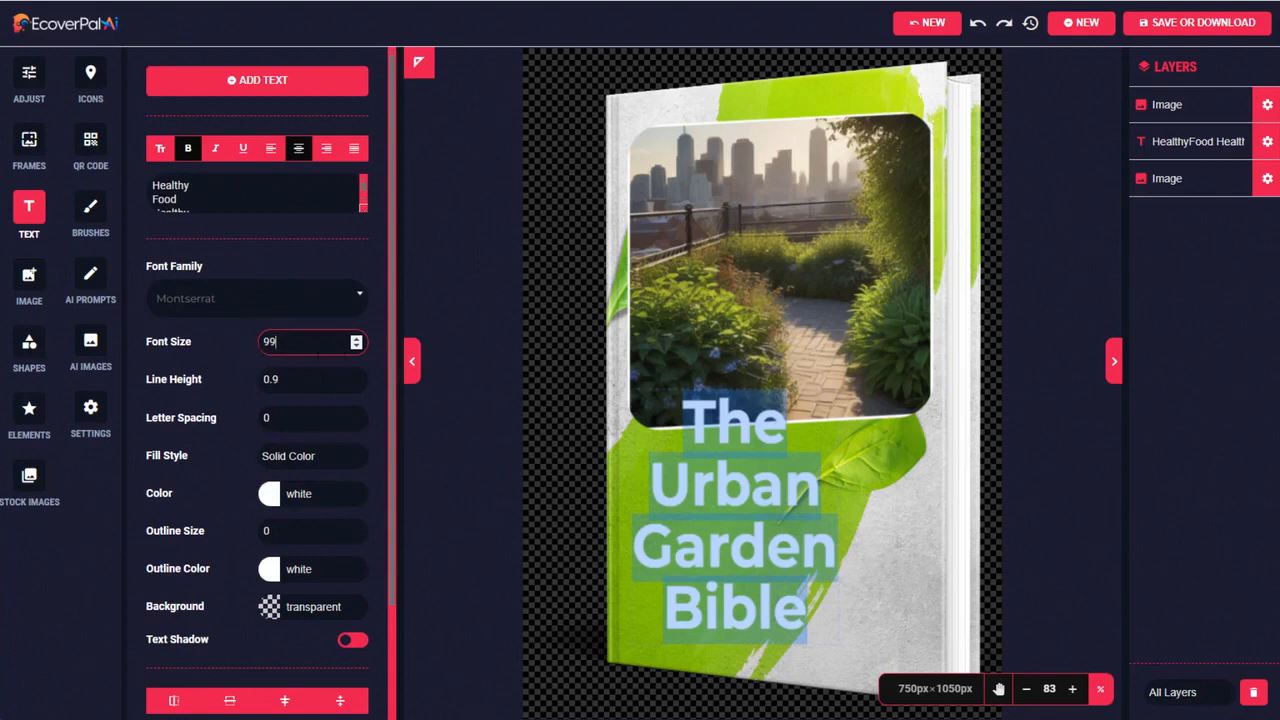
# Widen the title box to the garden image's width, place it just below that image and rotate it to 358
pyautogui.click(845, 515)
pyautogui.moveTo(837, 516); pyautogui.dragTo(935, 509)
pyautogui.moveTo(808, 500); pyautogui.dragTo(804, 517)
pyautogui.moveTo(781, 407); pyautogui.dragTo(777, 407)
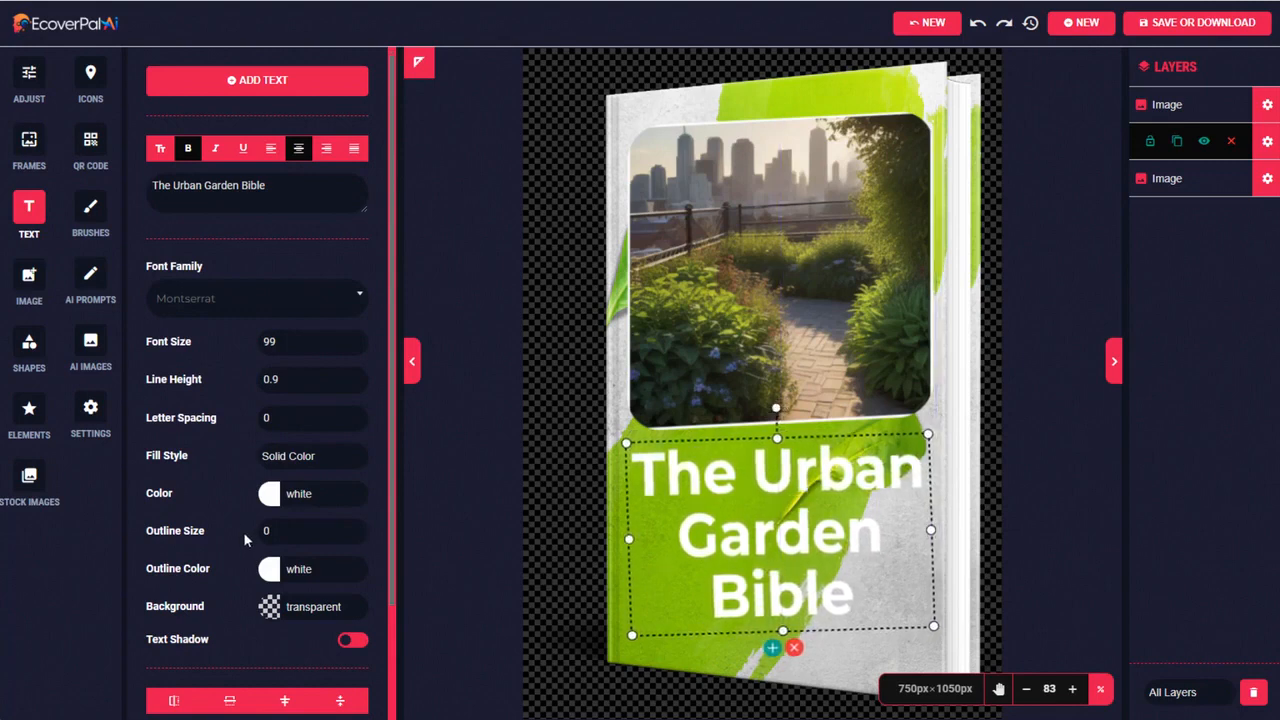
# Add a black text shadow to the title with blur 24, Offset X 7 and Offset Y 7
pyautogui.moveTo(391, 502); pyautogui.dragTo(383, 663)
pyautogui.click(353, 586)
pyautogui.click(354, 471)
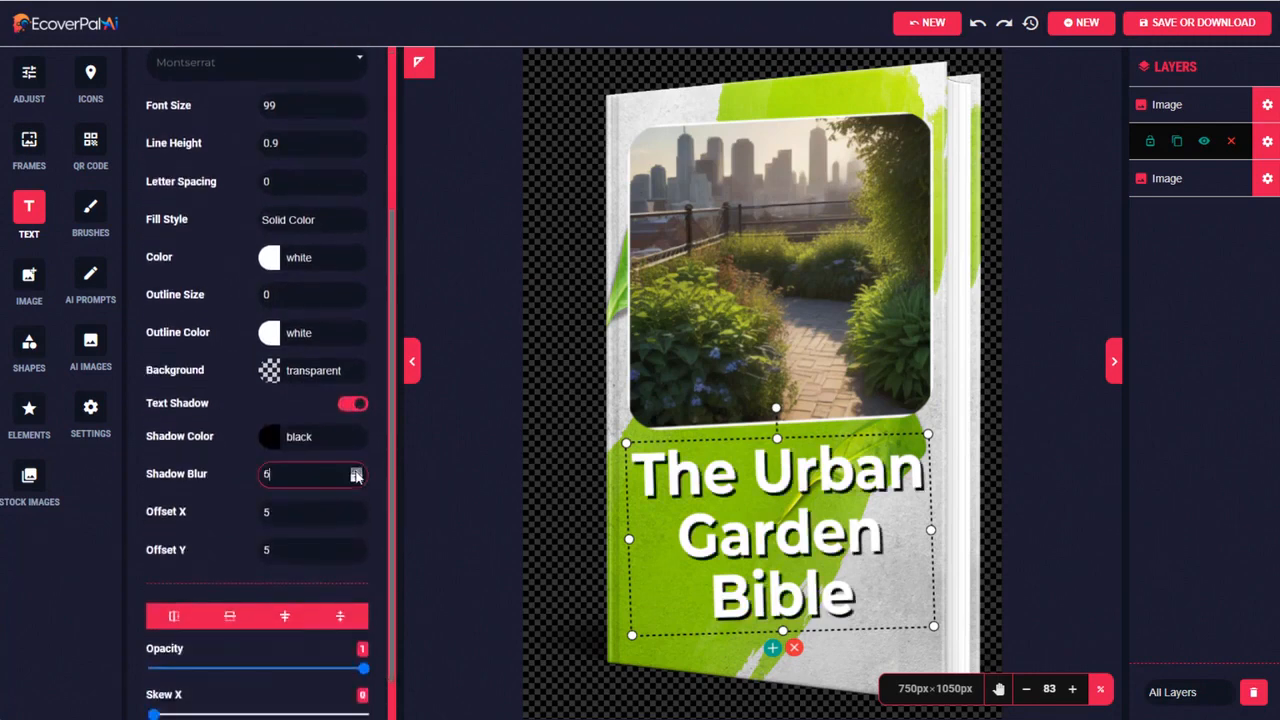
pyautogui.click(354, 472)
pyautogui.click(354, 472)
pyautogui.click(354, 472)
pyautogui.click(356, 473)
pyautogui.click(356, 473)
pyautogui.click(356, 473)
pyautogui.click(358, 473)
pyautogui.click(358, 473)
pyautogui.click(358, 473)
pyautogui.click(358, 473)
pyautogui.click(358, 473)
pyautogui.click(356, 510)
pyautogui.click(356, 510)
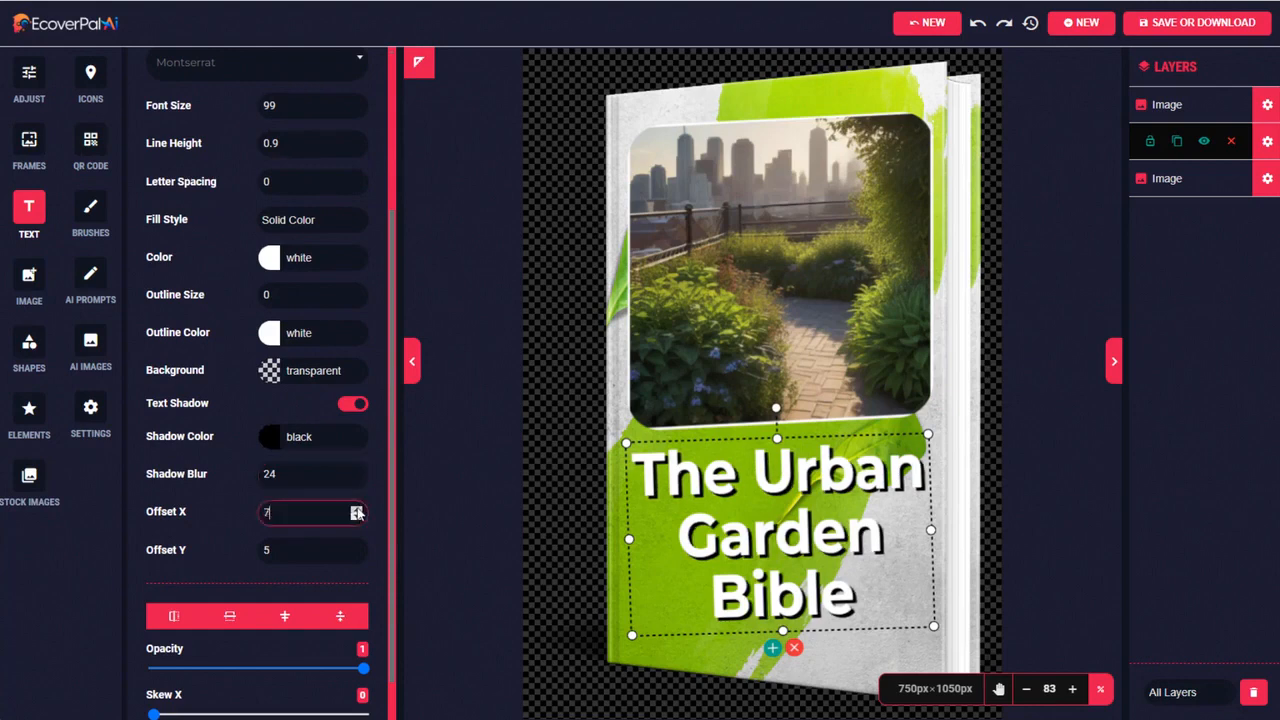
pyautogui.click(356, 547)
pyautogui.click(356, 547)
# Skew the title to match the book's perspective, with Skew X 175 and Skew Y 2
pyautogui.scroll(-2, 383, 695)
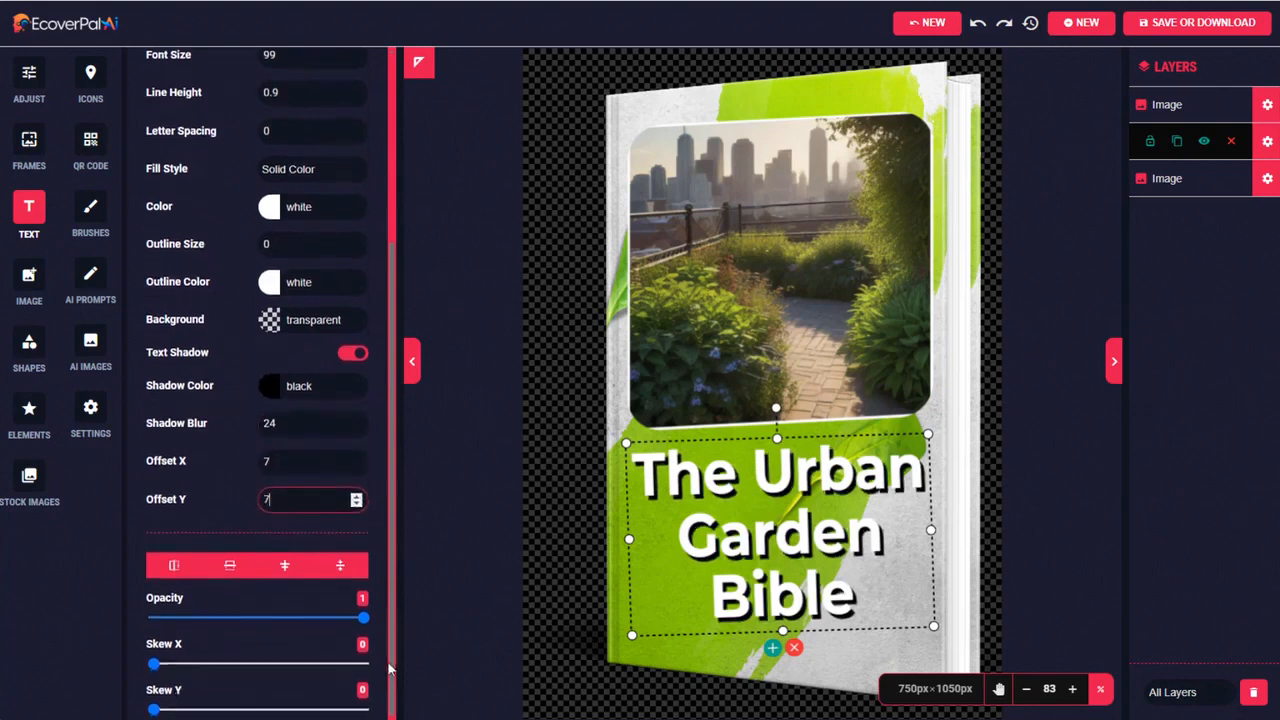
pyautogui.click(154, 603)
pyautogui.moveTo(154, 604); pyautogui.dragTo(157, 649)
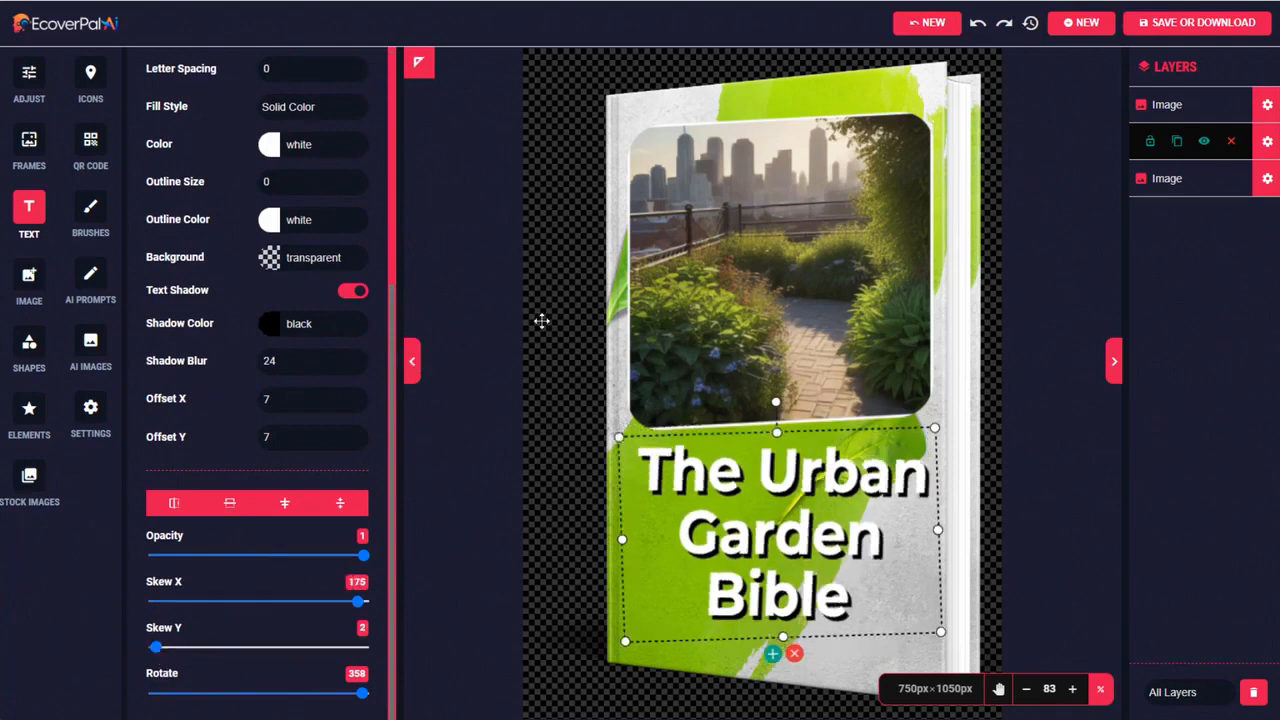
# Download the Urban Garden Bible cover as a PNG image and close its preview
pyautogui.click(1170, 28)
pyautogui.click(808, 241)
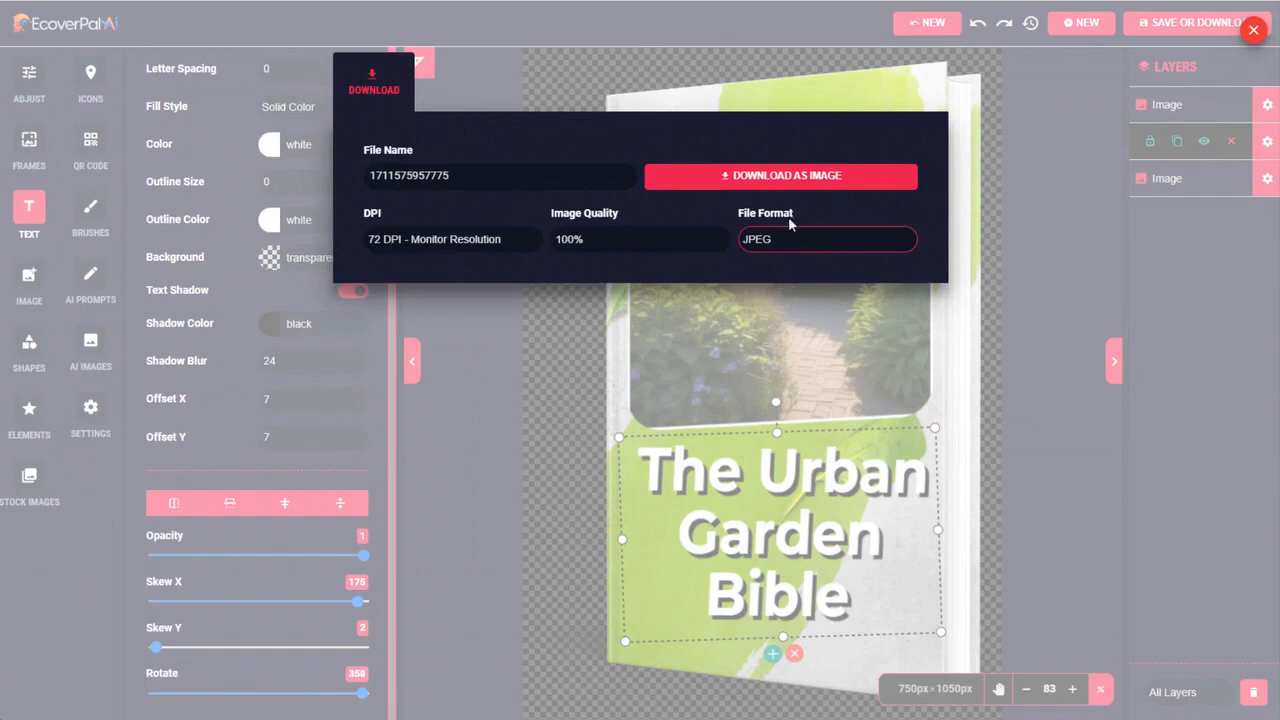
pyautogui.click(781, 241)
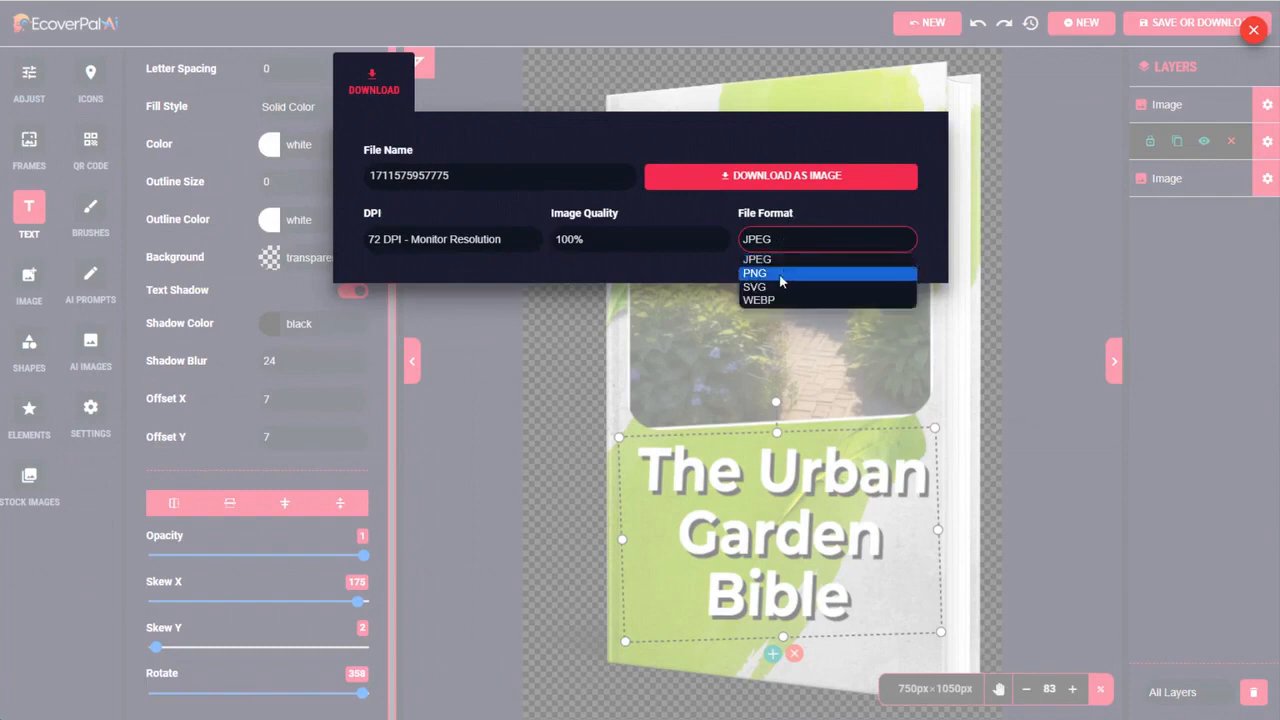
pyautogui.click(781, 273)
pyautogui.click(756, 175)
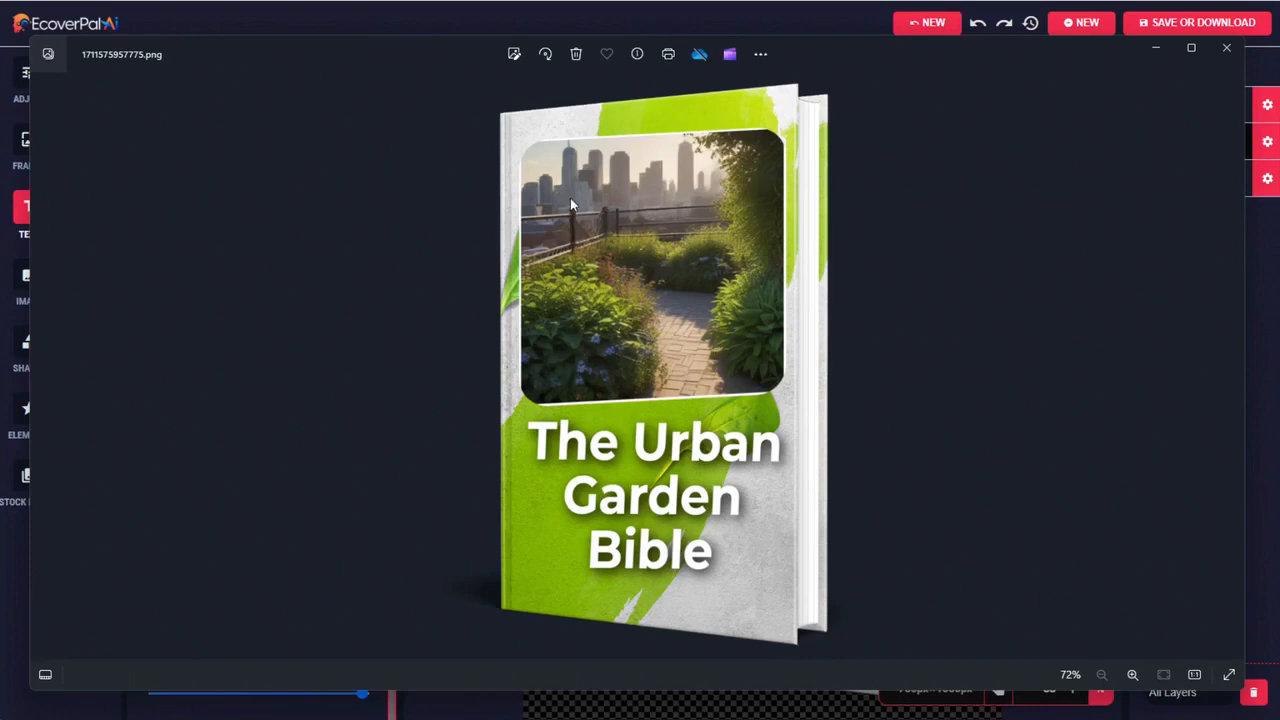
pyautogui.click(1226, 47)
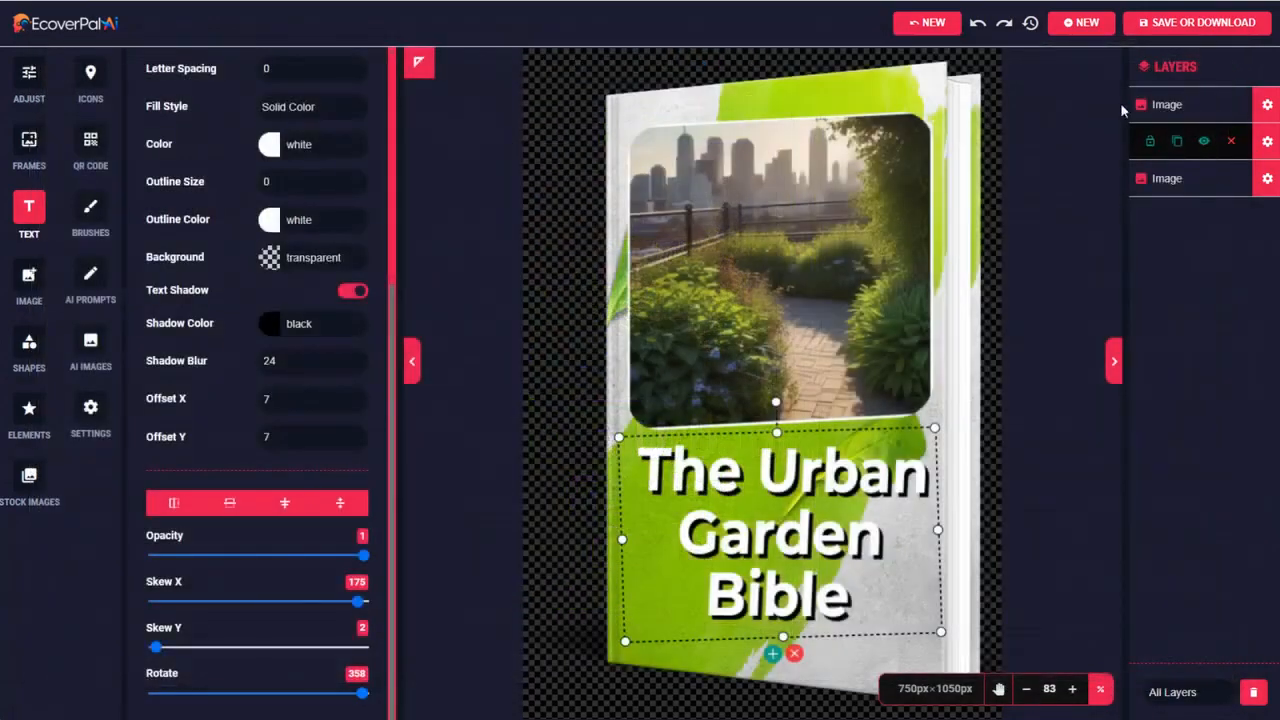
# Start a new ebook cover from the Search Engine Optimization template in the Digital Marketing category
pyautogui.click(1086, 24)
pyautogui.click(336, 90)
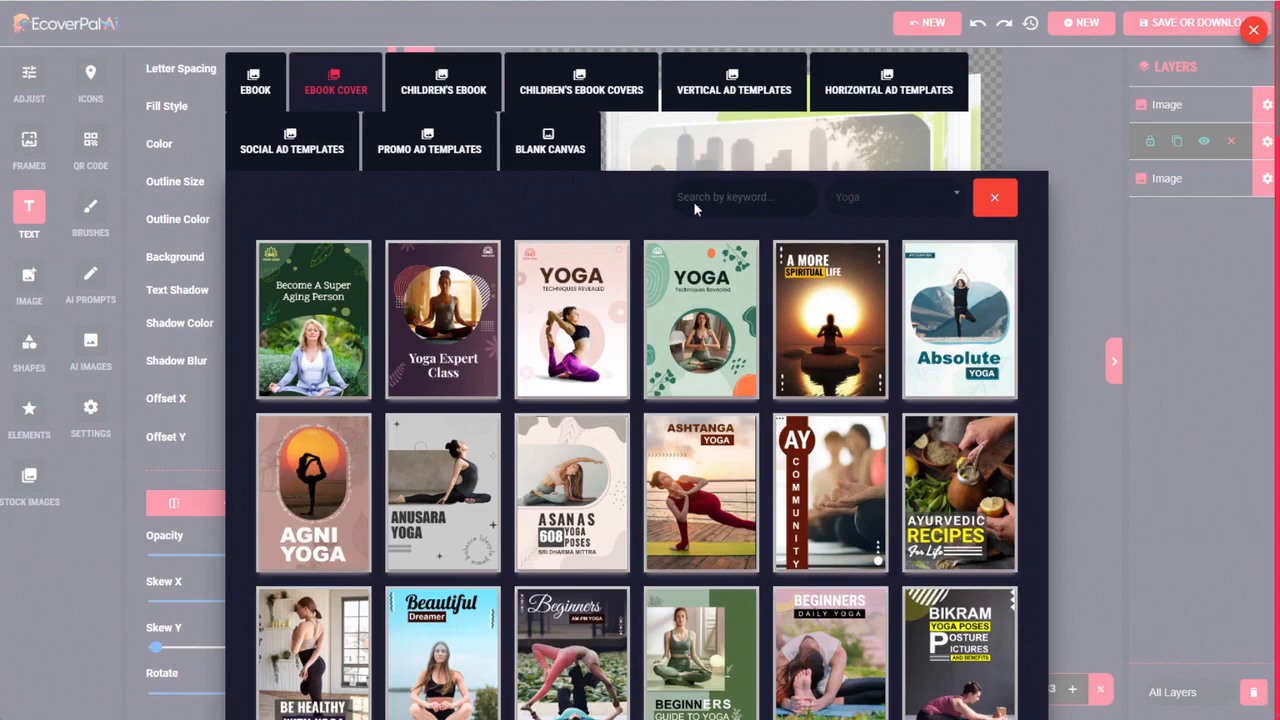
pyautogui.click(994, 198)
pyautogui.click(872, 200)
pyautogui.moveTo(960, 291); pyautogui.dragTo(959, 430)
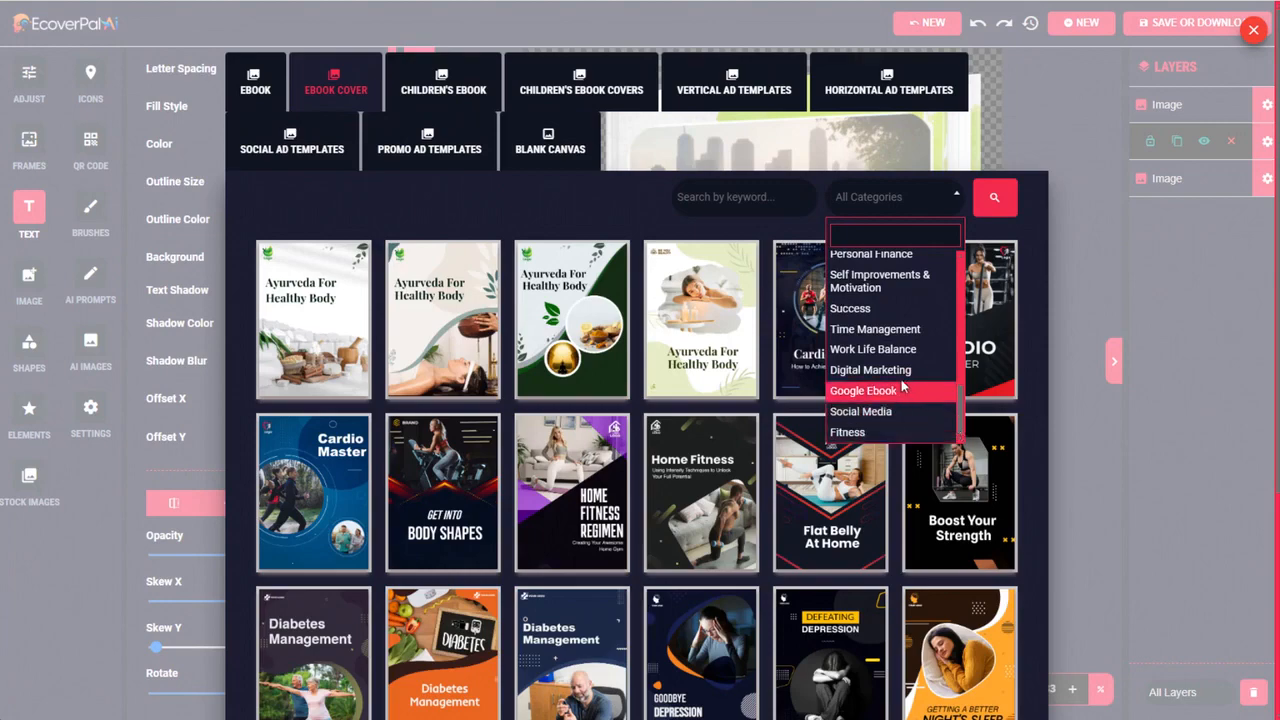
pyautogui.click(870, 369)
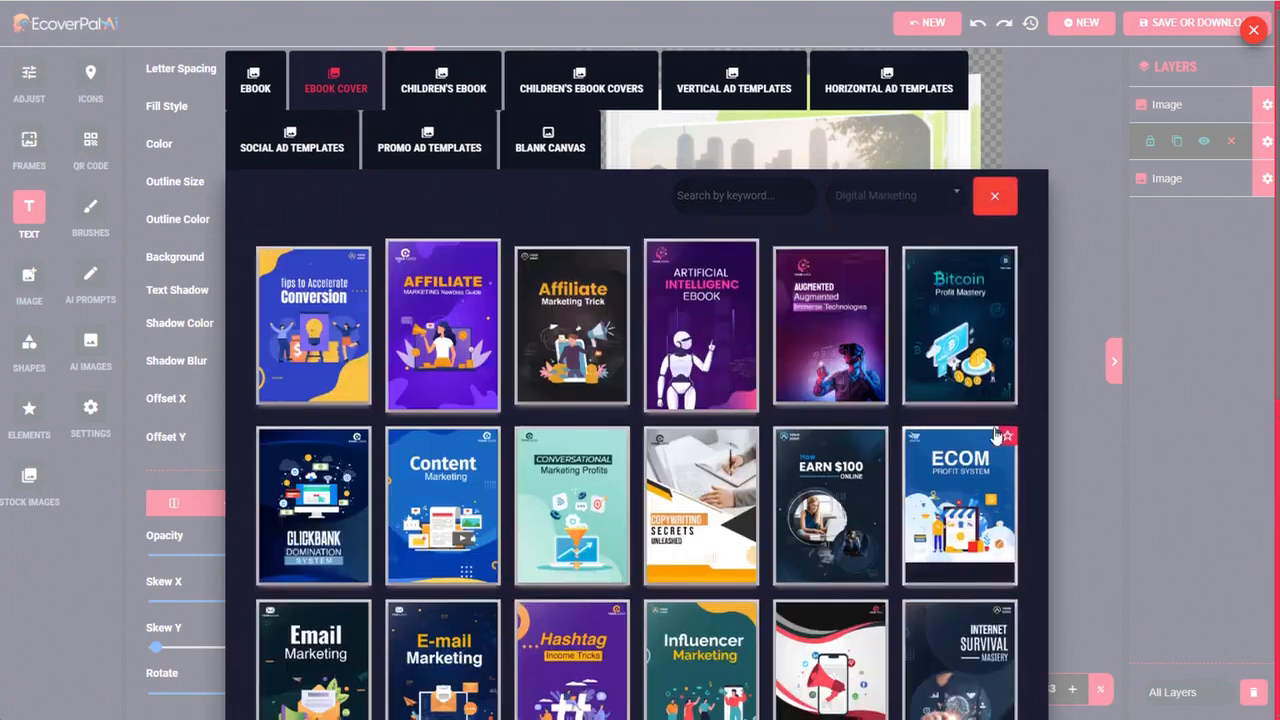
pyautogui.scroll(-6, 960, 480)
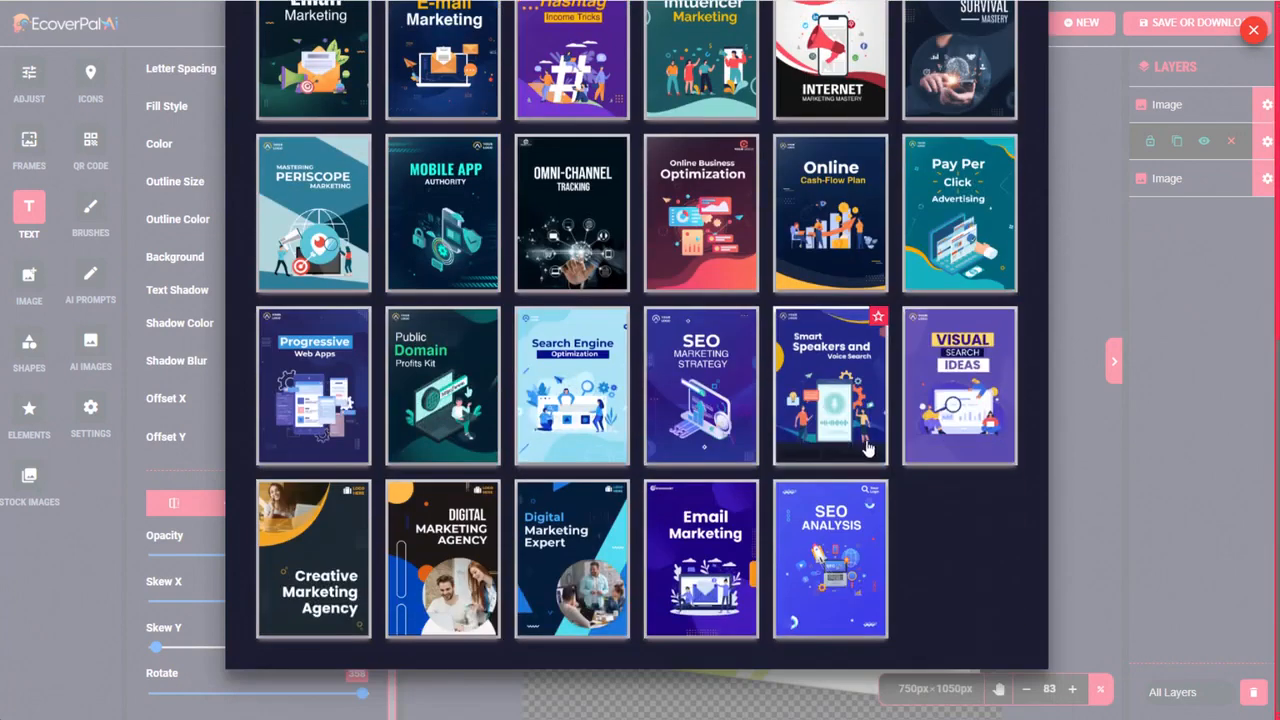
pyautogui.click(565, 362)
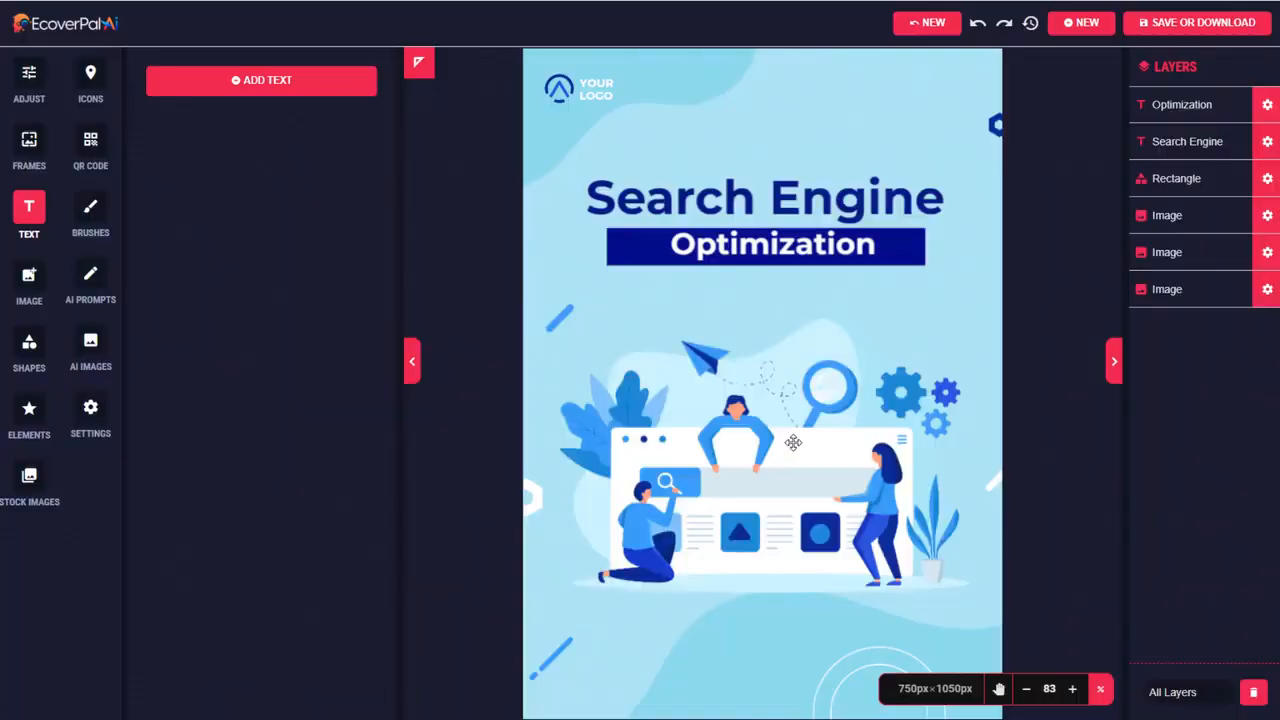
# Delete the search engine illustration and the logo placeholder from the cover
pyautogui.click(790, 440)
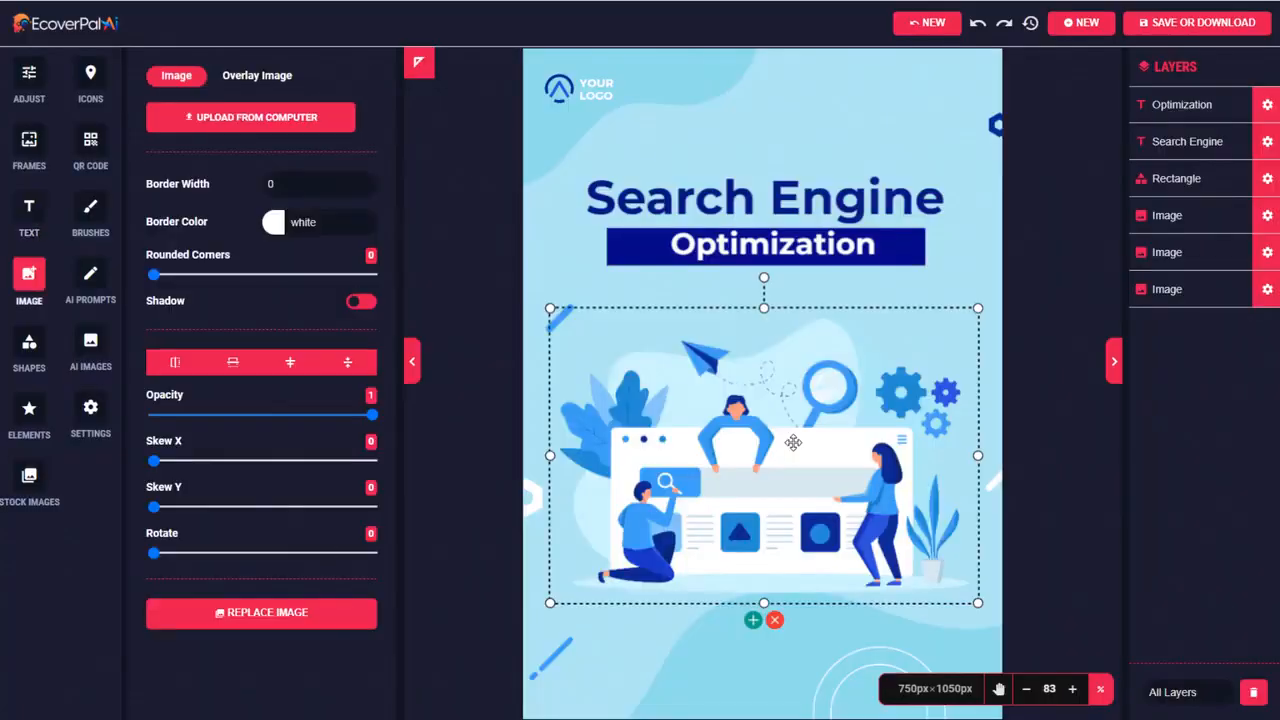
pyautogui.click(776, 622)
pyautogui.click(594, 90)
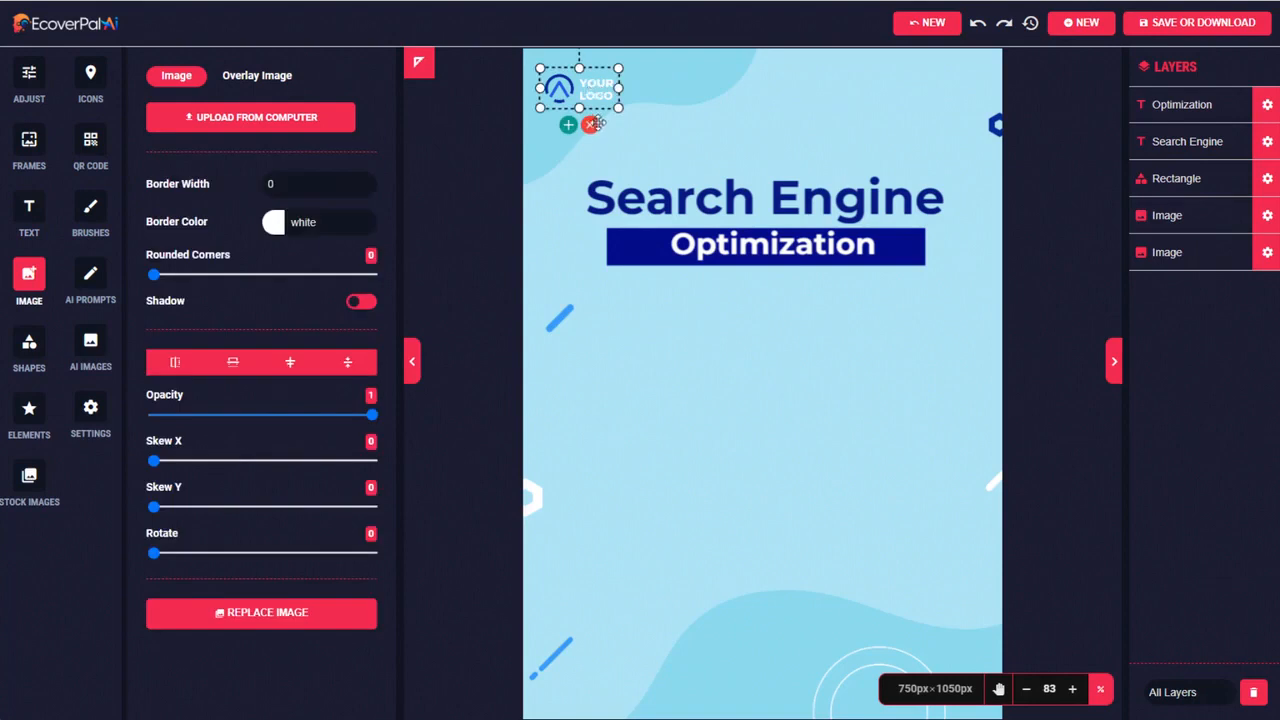
pyautogui.click(591, 124)
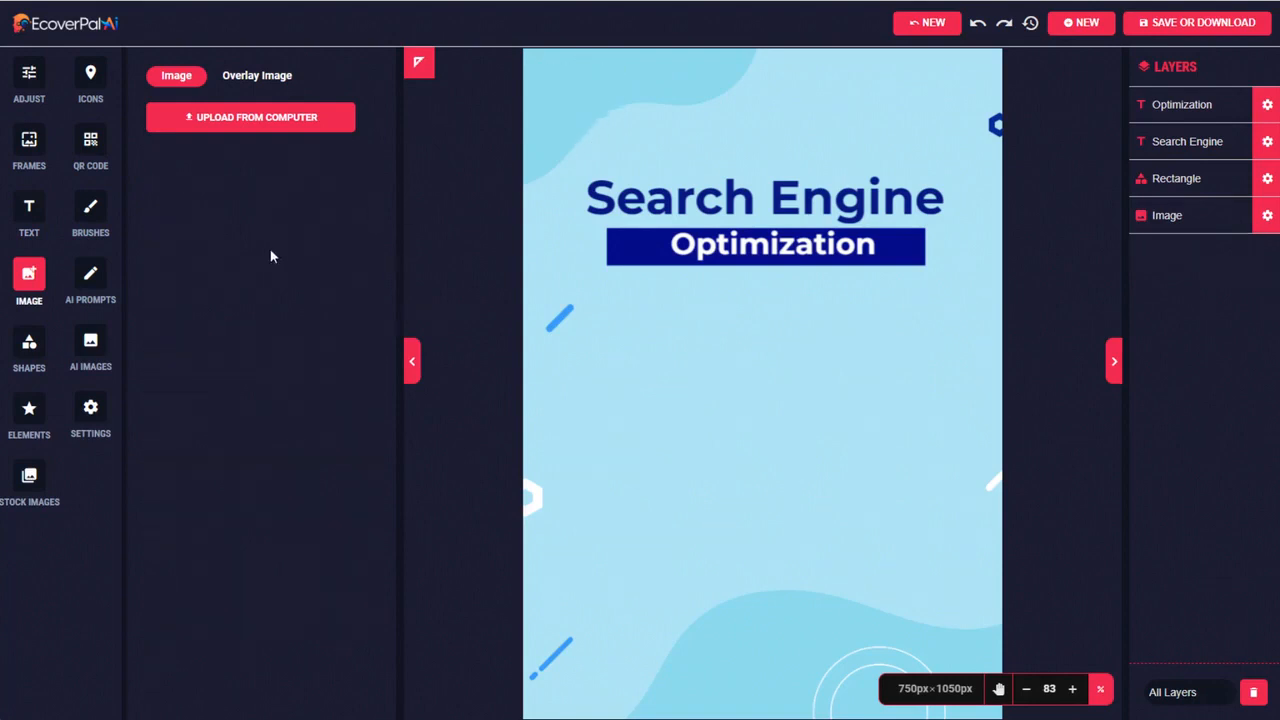
# Generate AI prompts from the basic idea "crazy elephant like doctor seuss" and copy the full text of the first result
pyautogui.click(93, 275)
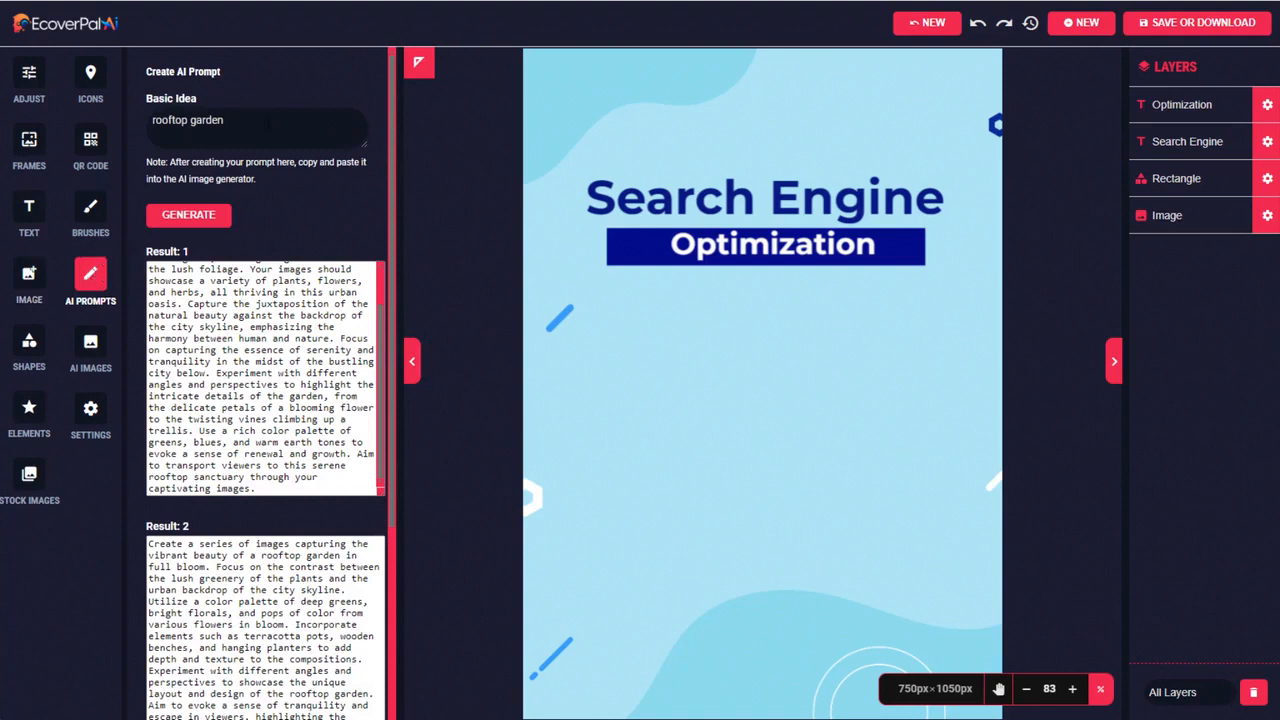
pyautogui.moveTo(152, 120); pyautogui.dragTo(322, 161)
pyautogui.write('crazy elephant like doctor seuss')
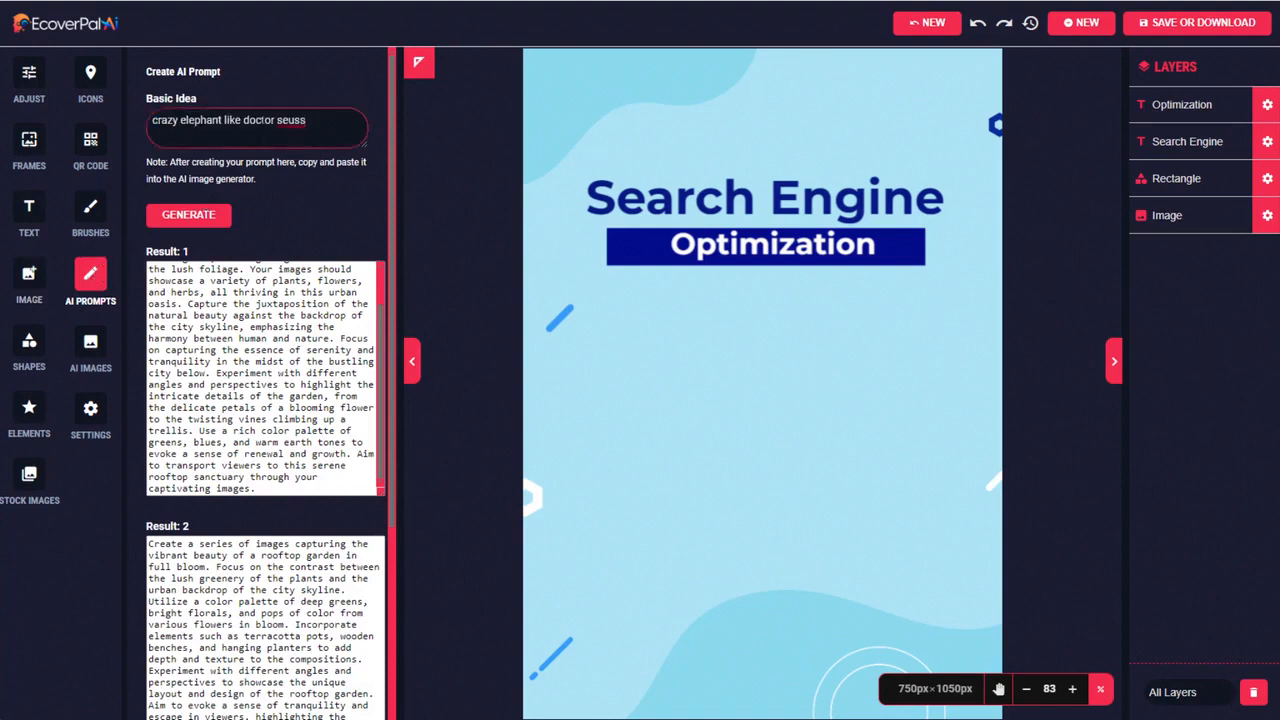
pyautogui.click(204, 216)
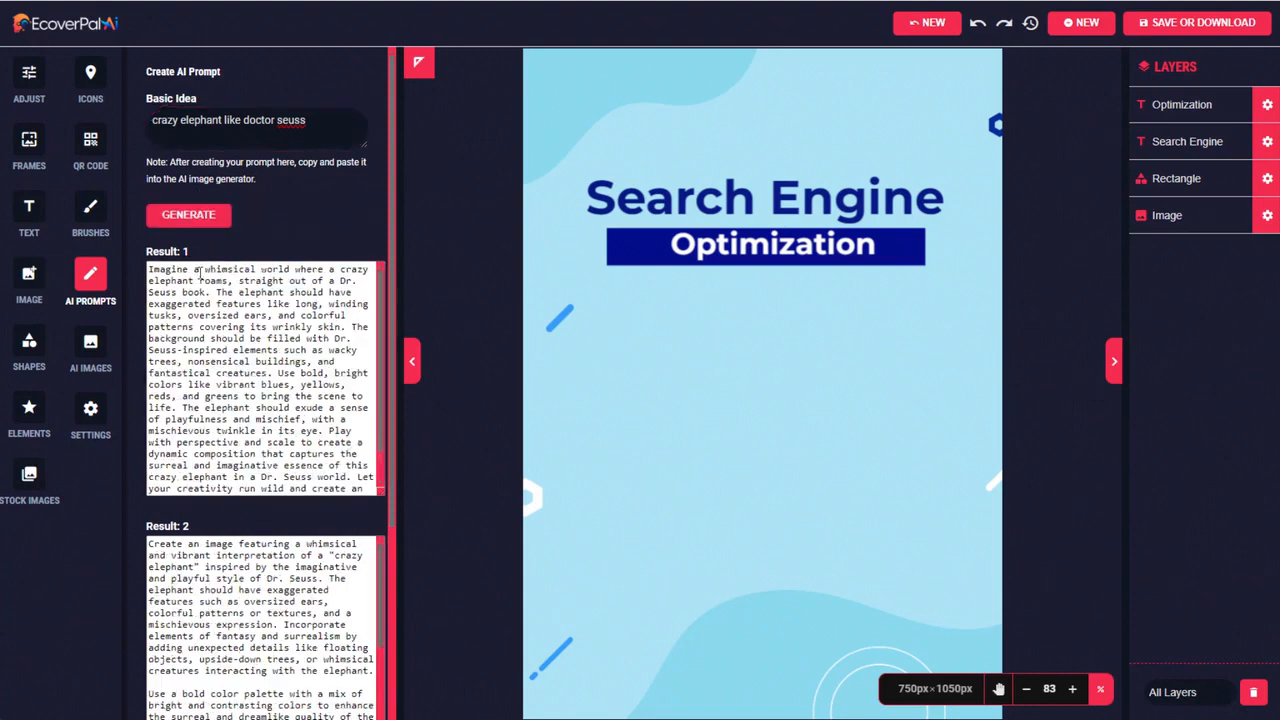
pyautogui.moveTo(147, 272); pyautogui.dragTo(370, 509)
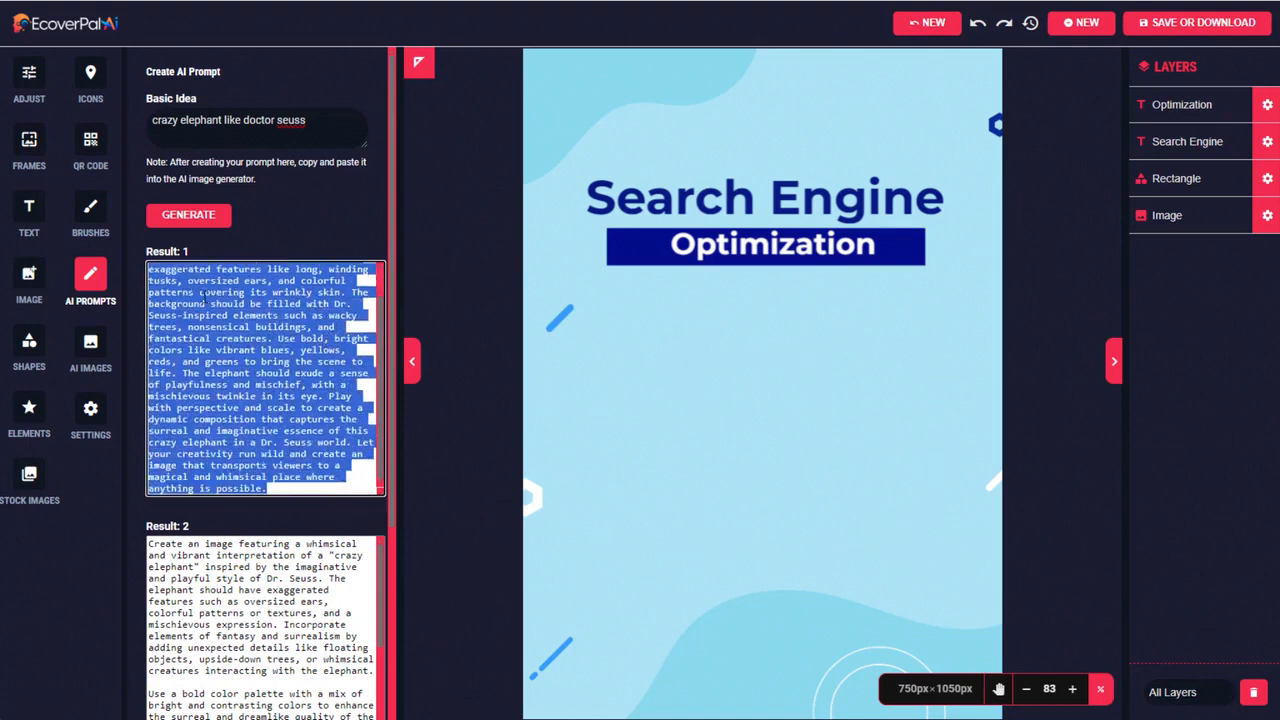
# Replace the rooftop garden prompt with the copied elephant prompt and generate AI images from it
pyautogui.click(90, 343)
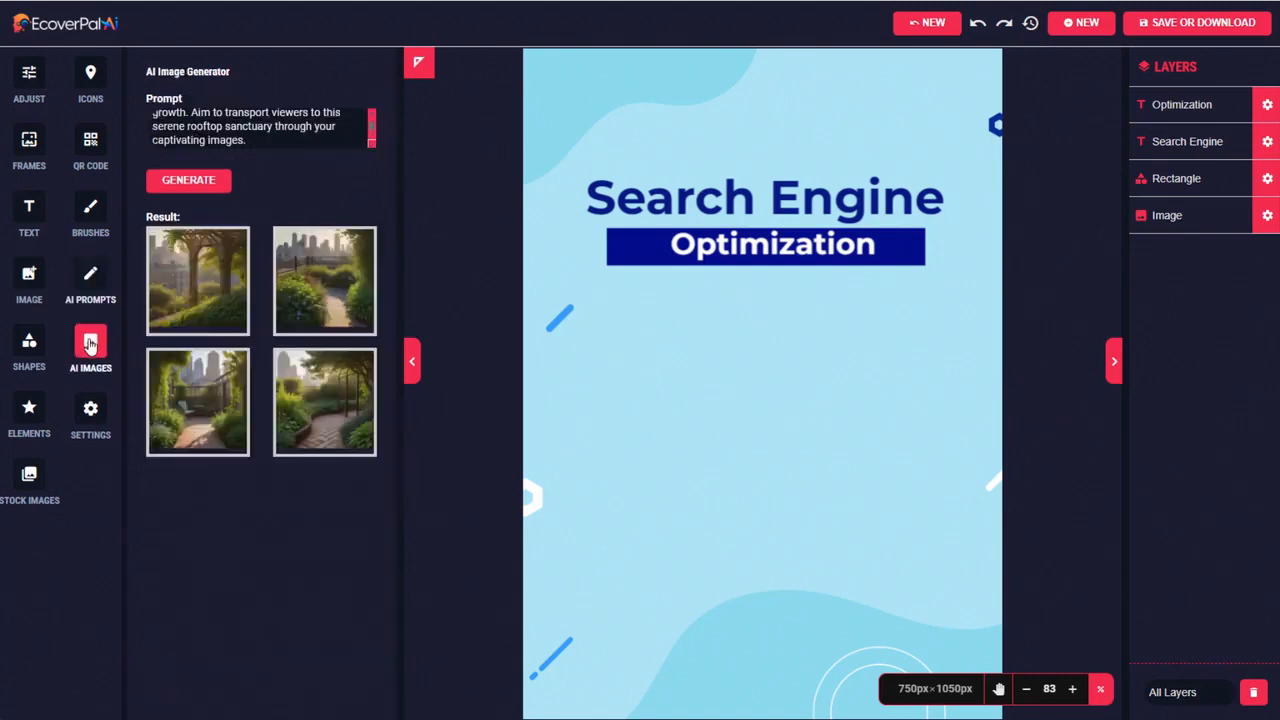
pyautogui.moveTo(247, 141); pyautogui.dragTo(128, 94)
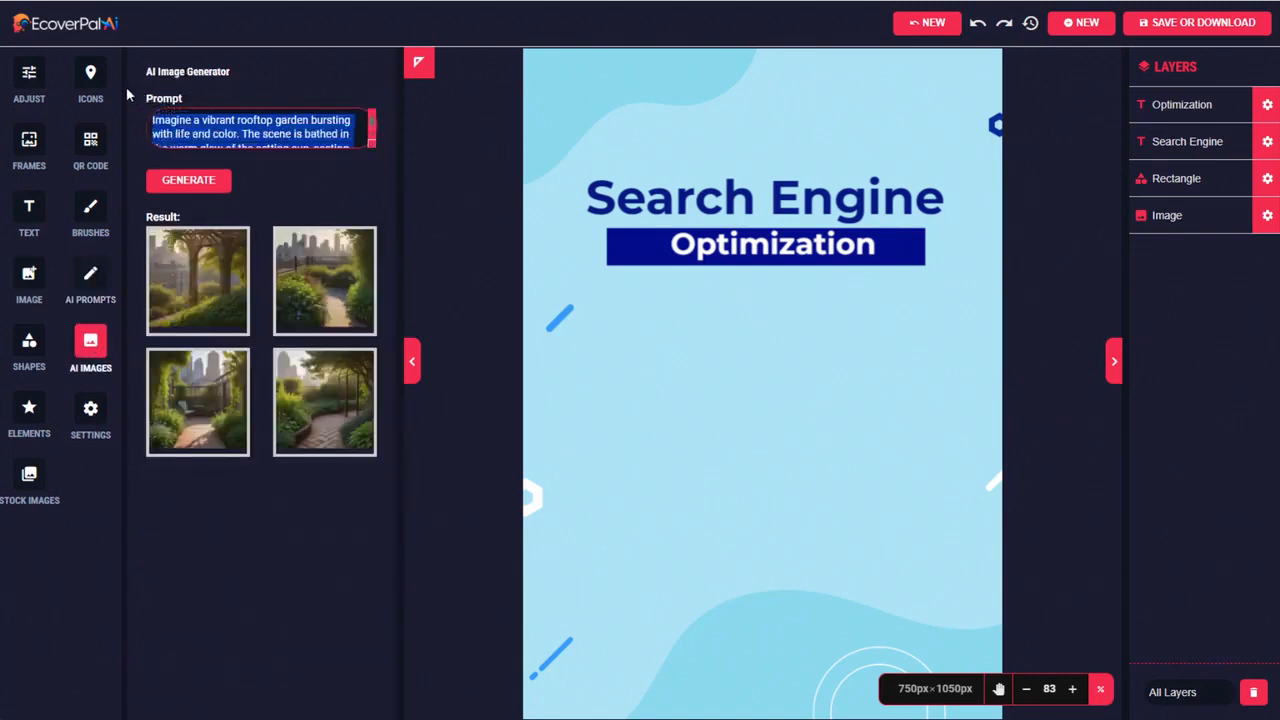
pyautogui.hotkey('ctrl', 'v')
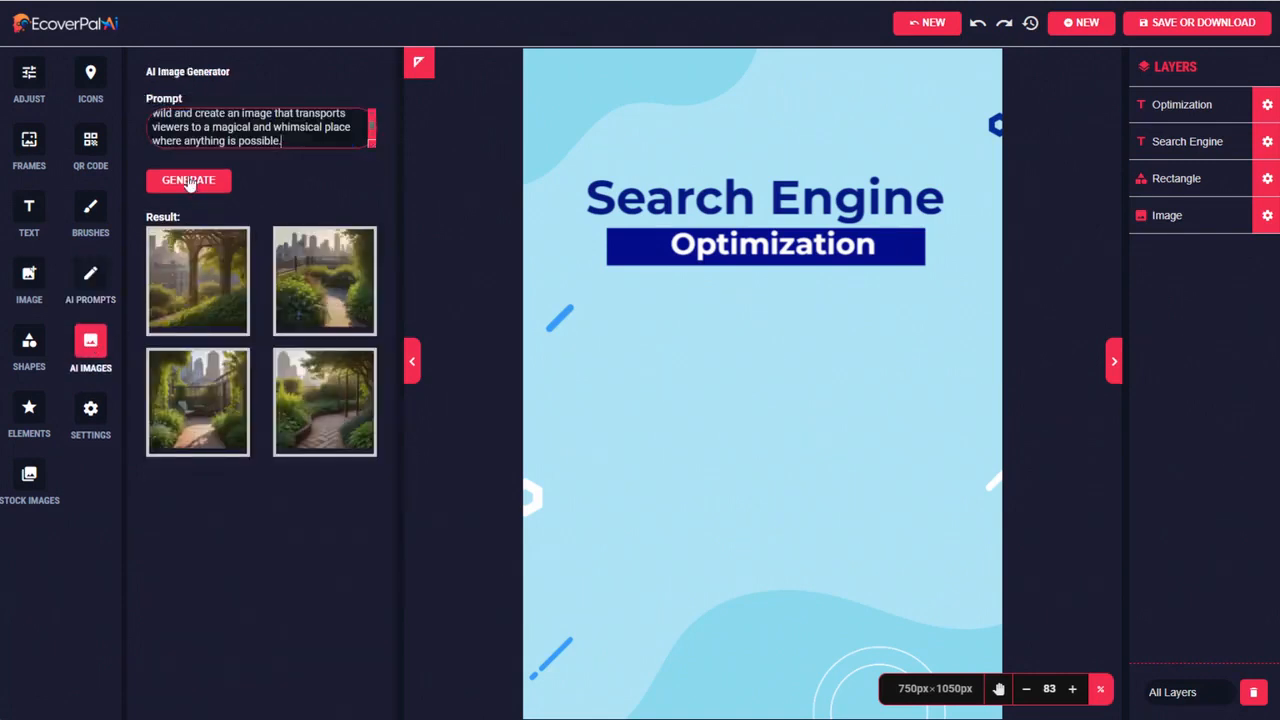
pyautogui.click(189, 182)
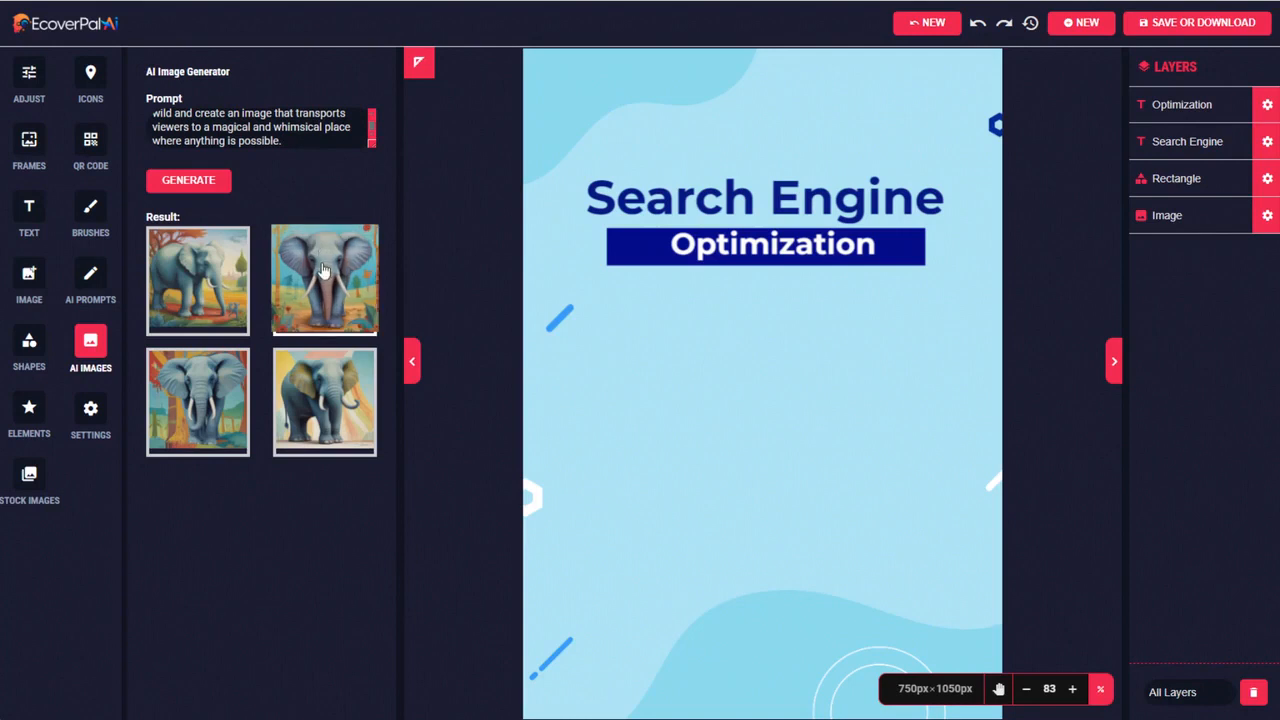
# Try the second result, the front-facing elephant, on the cover, enlarged to fill the area below the subtitle
pyautogui.click(324, 271)
pyautogui.moveTo(725, 332); pyautogui.dragTo(678, 384)
pyautogui.moveTo(867, 586); pyautogui.dragTo(958, 685)
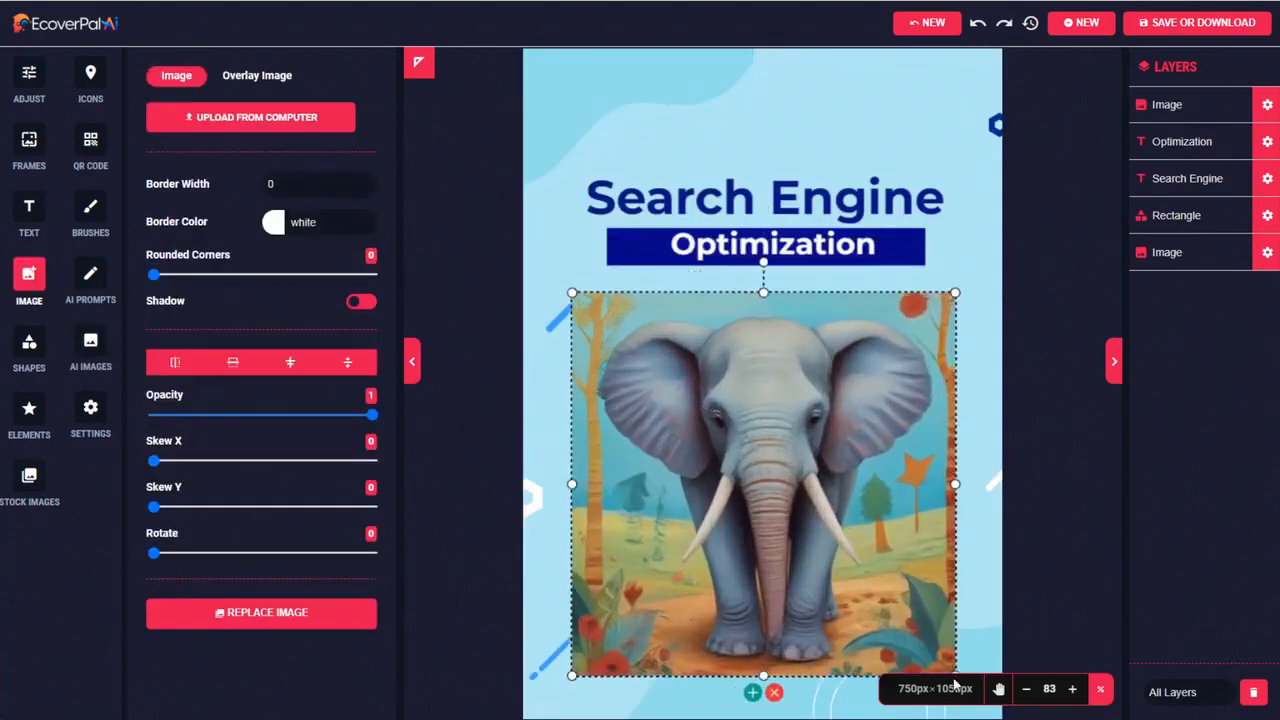
pyautogui.moveTo(852, 541); pyautogui.dragTo(862, 540)
# Try the fourth elephant result on the cover at a larger size and remove it
pyautogui.click(92, 345)
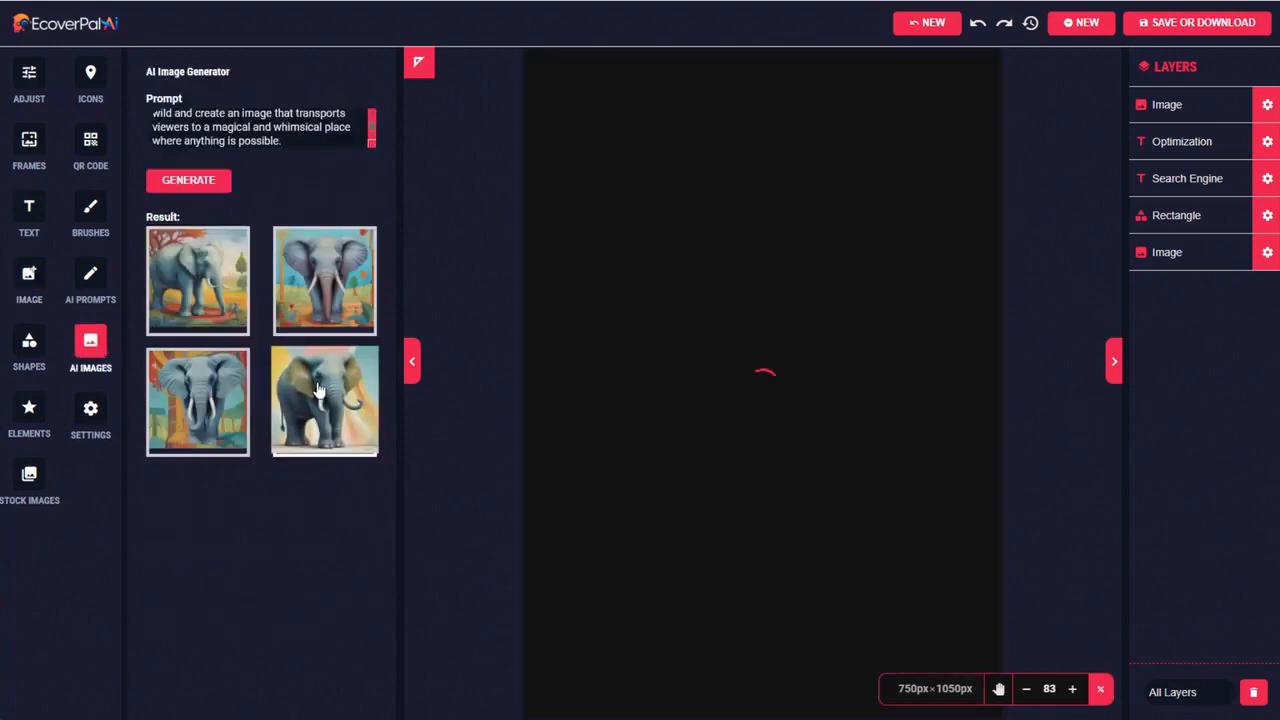
pyautogui.click(317, 391)
pyautogui.moveTo(838, 490); pyautogui.dragTo(767, 486)
pyautogui.moveTo(831, 545); pyautogui.dragTo(959, 679)
pyautogui.moveTo(789, 459); pyautogui.dragTo(830, 365)
pyautogui.click(771, 606)
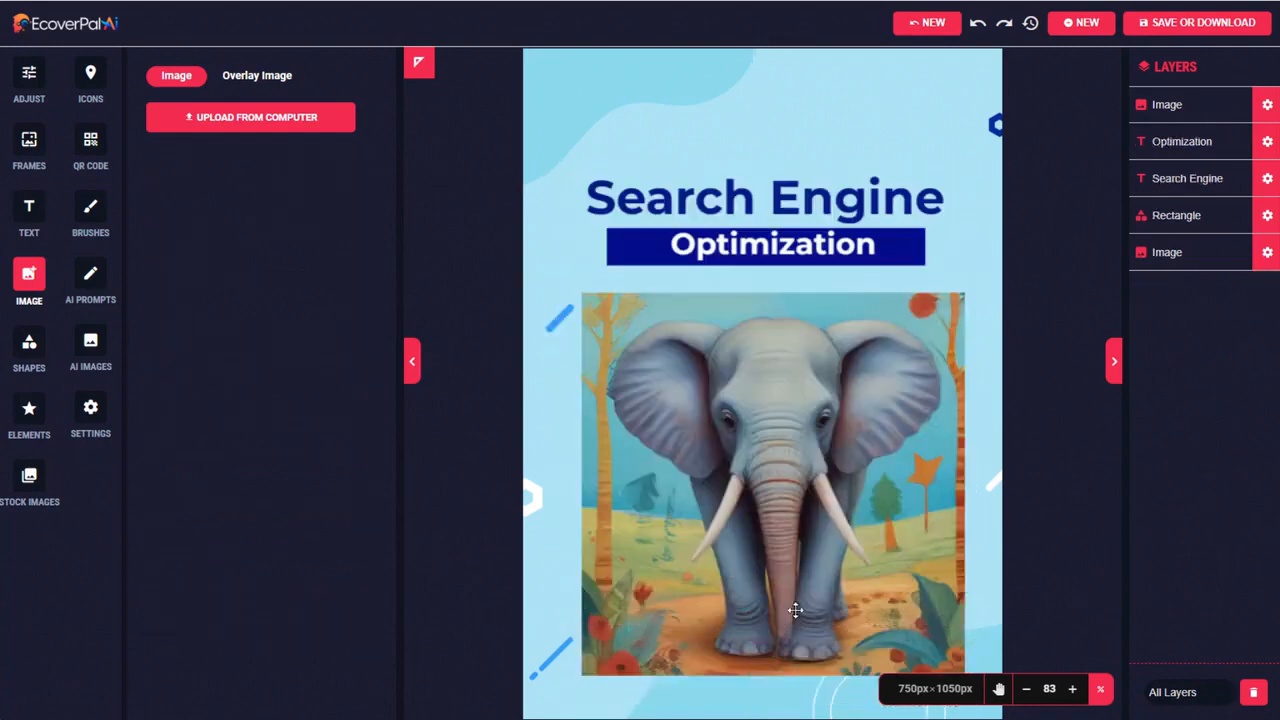
# Delete the front-facing elephant image from the cover
pyautogui.click(814, 506)
pyautogui.moveTo(814, 506); pyautogui.dragTo(784, 336)
pyautogui.click(755, 518)
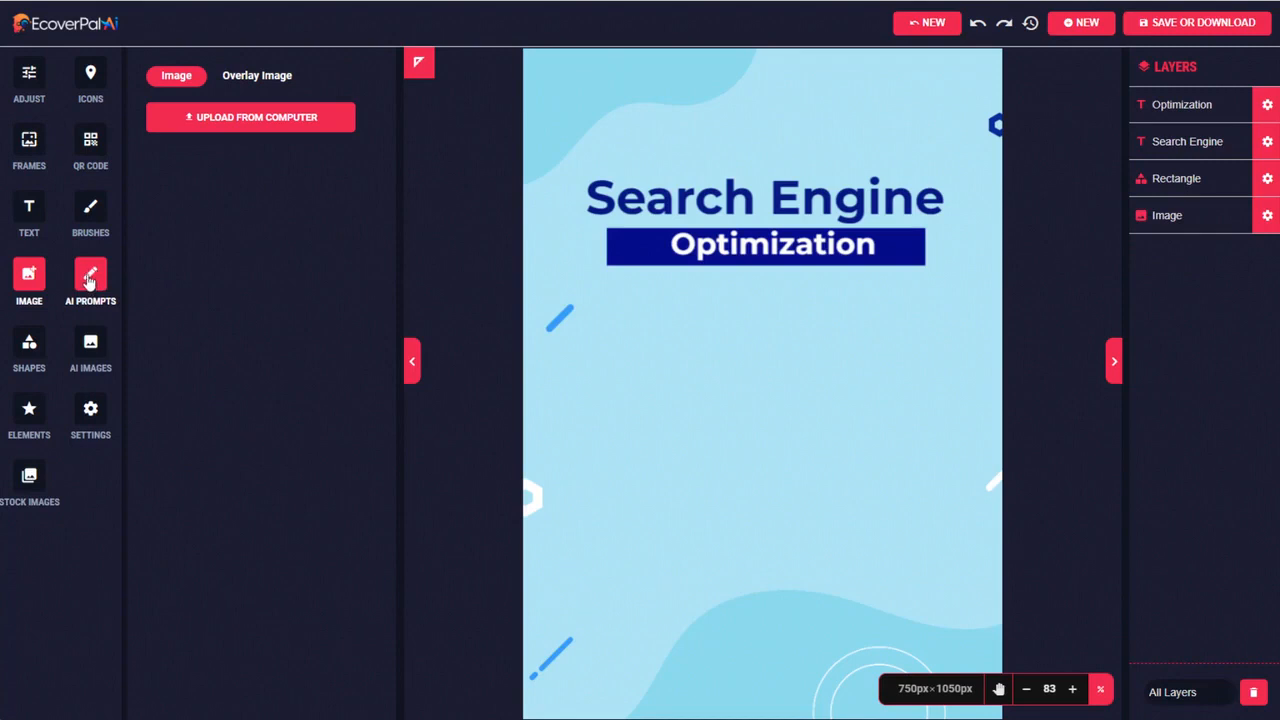
# Save the fourth and second generated elephant images to the computer as PNG files
pyautogui.click(90, 345)
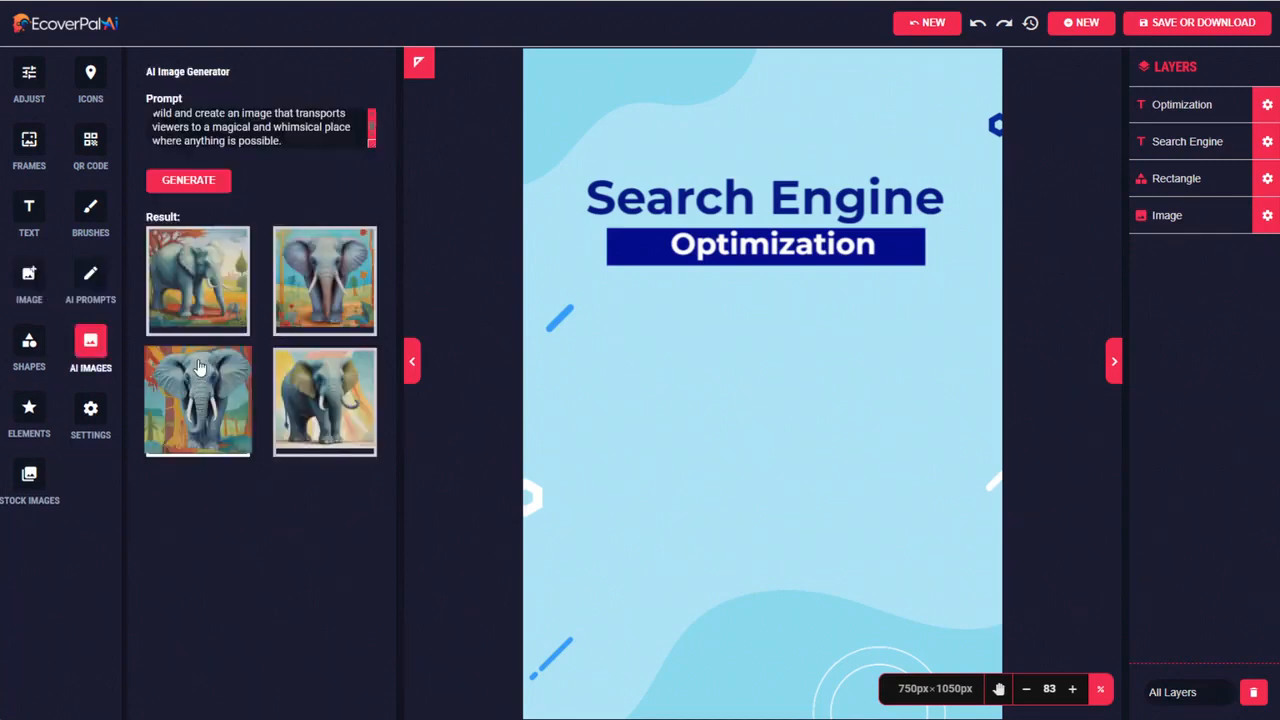
pyautogui.rightClick(315, 375)
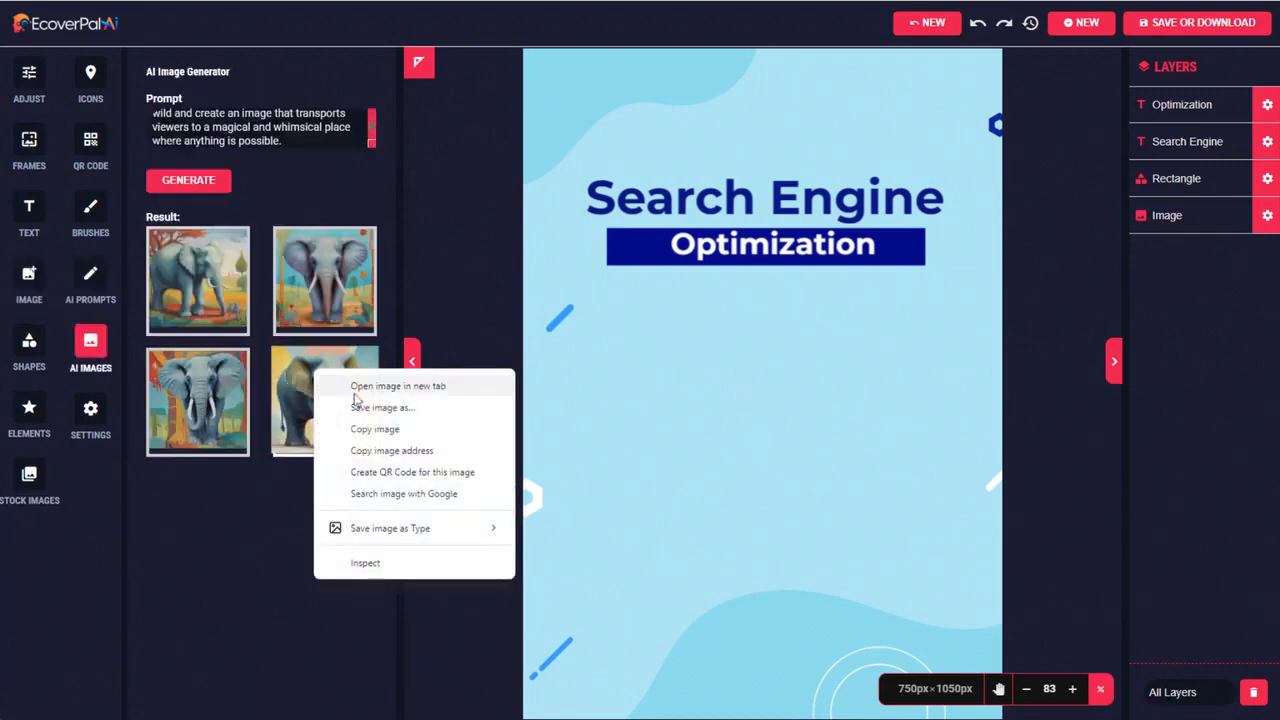
pyautogui.click(380, 412)
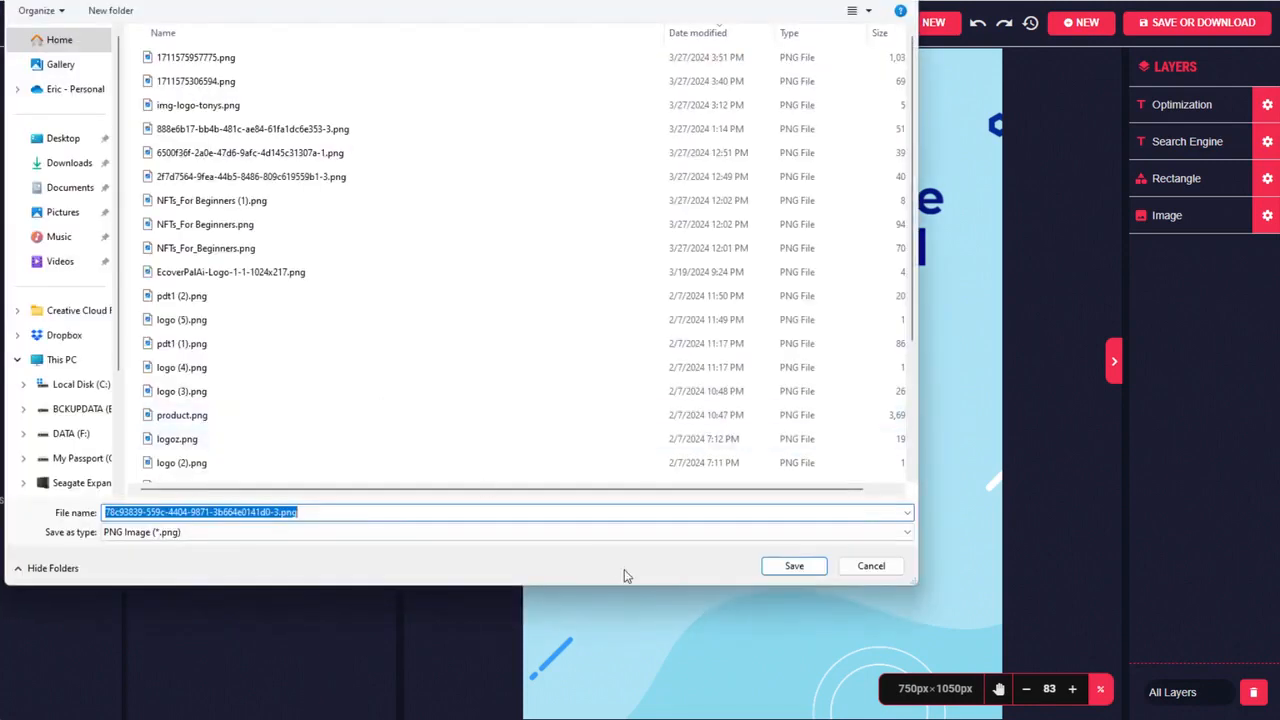
pyautogui.click(808, 566)
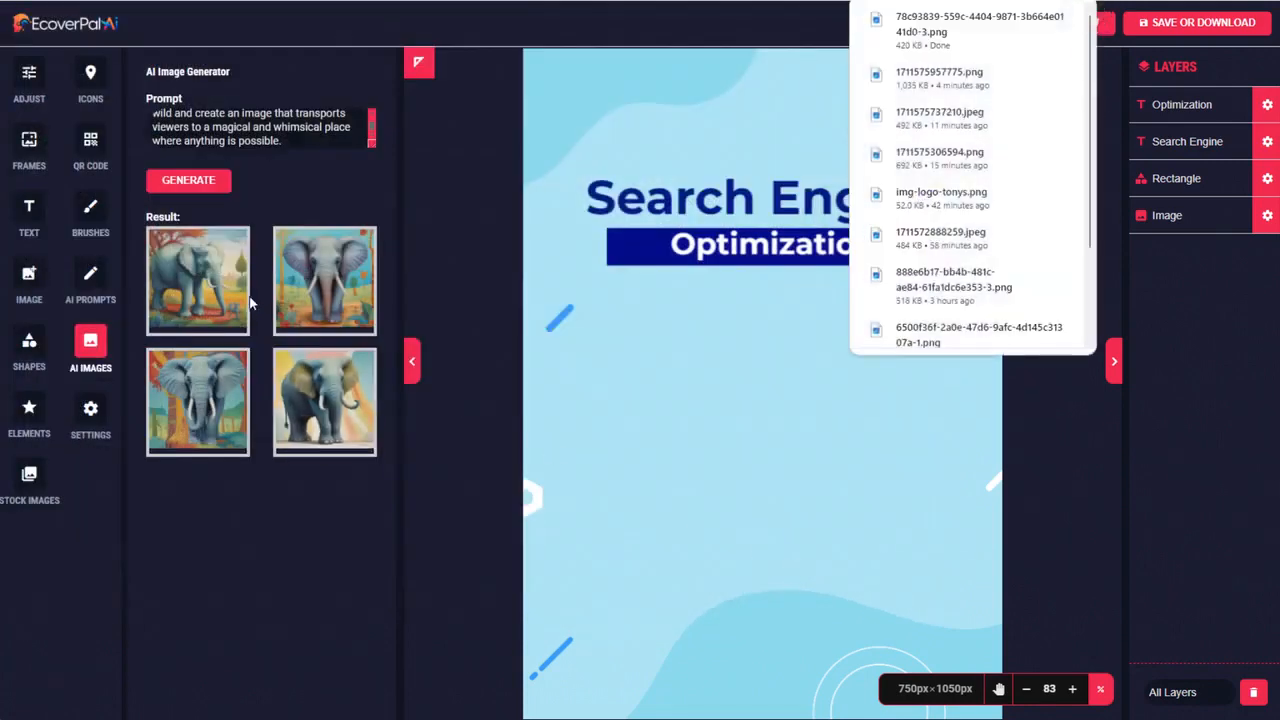
pyautogui.rightClick(297, 269)
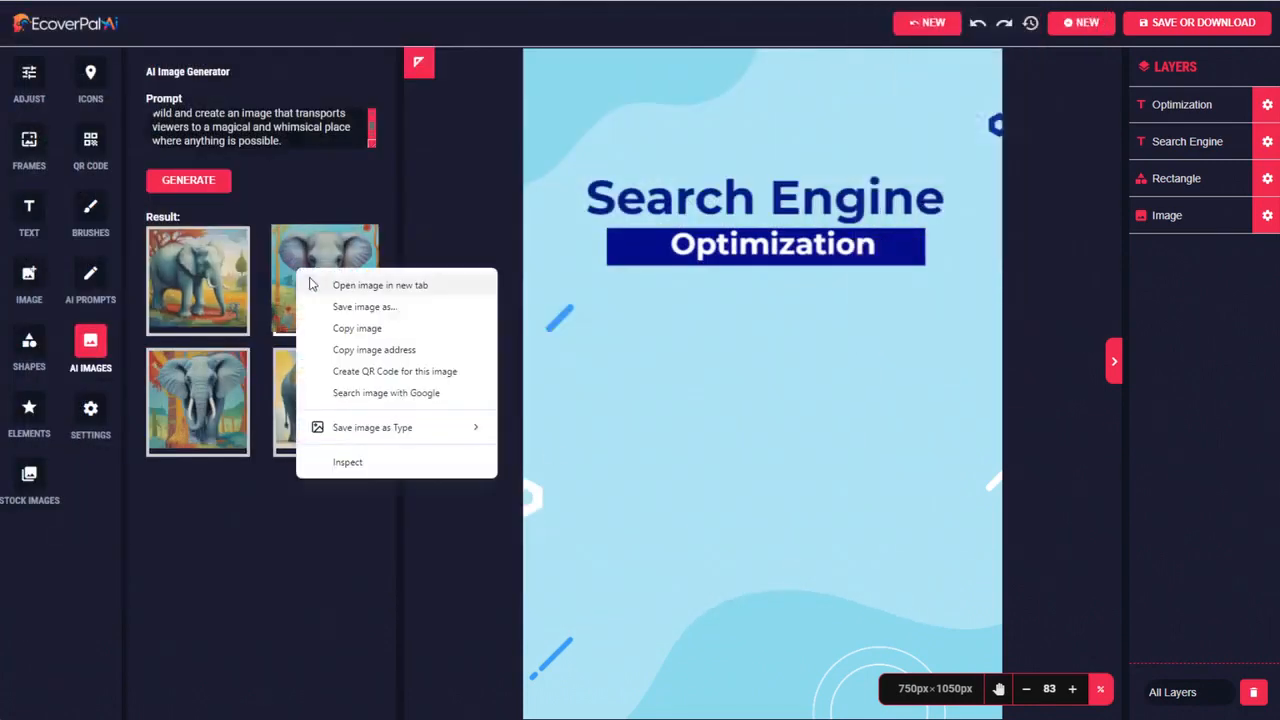
pyautogui.click(338, 308)
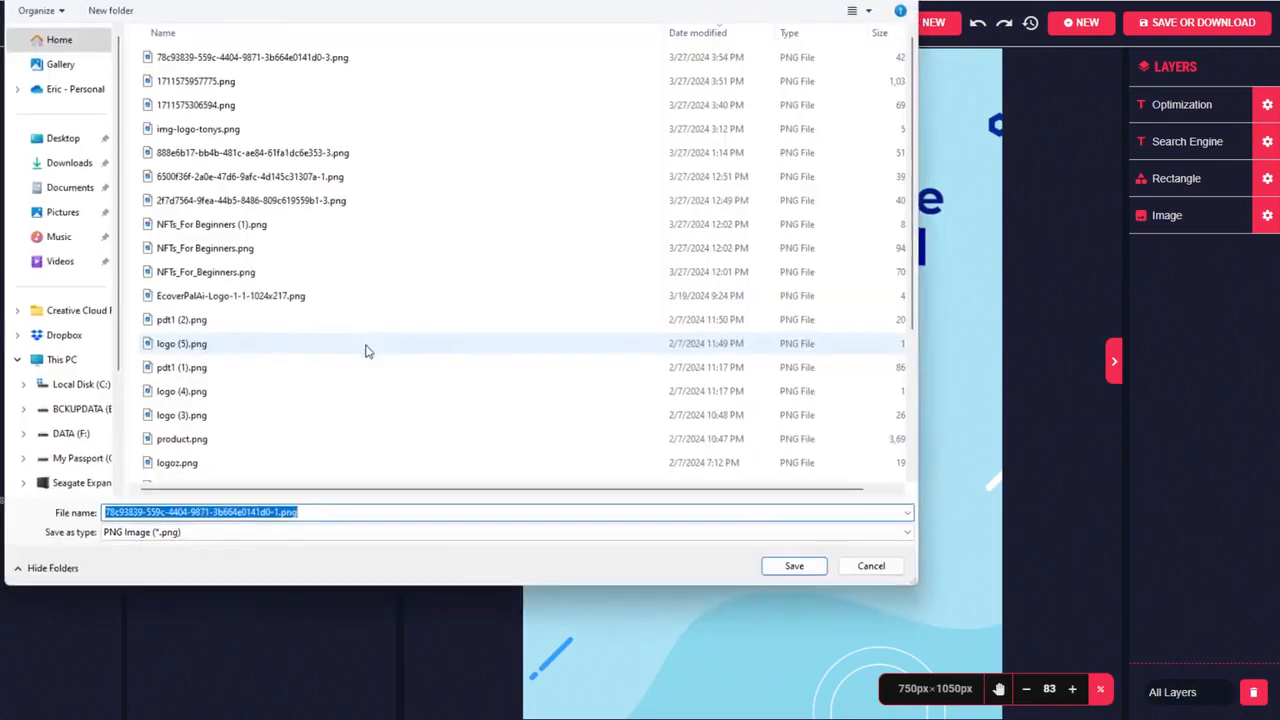
pyautogui.click(797, 566)
# Copy the Result 2 elephant prompt, replace the image generator's prompt with it and generate new AI images
pyautogui.click(95, 280)
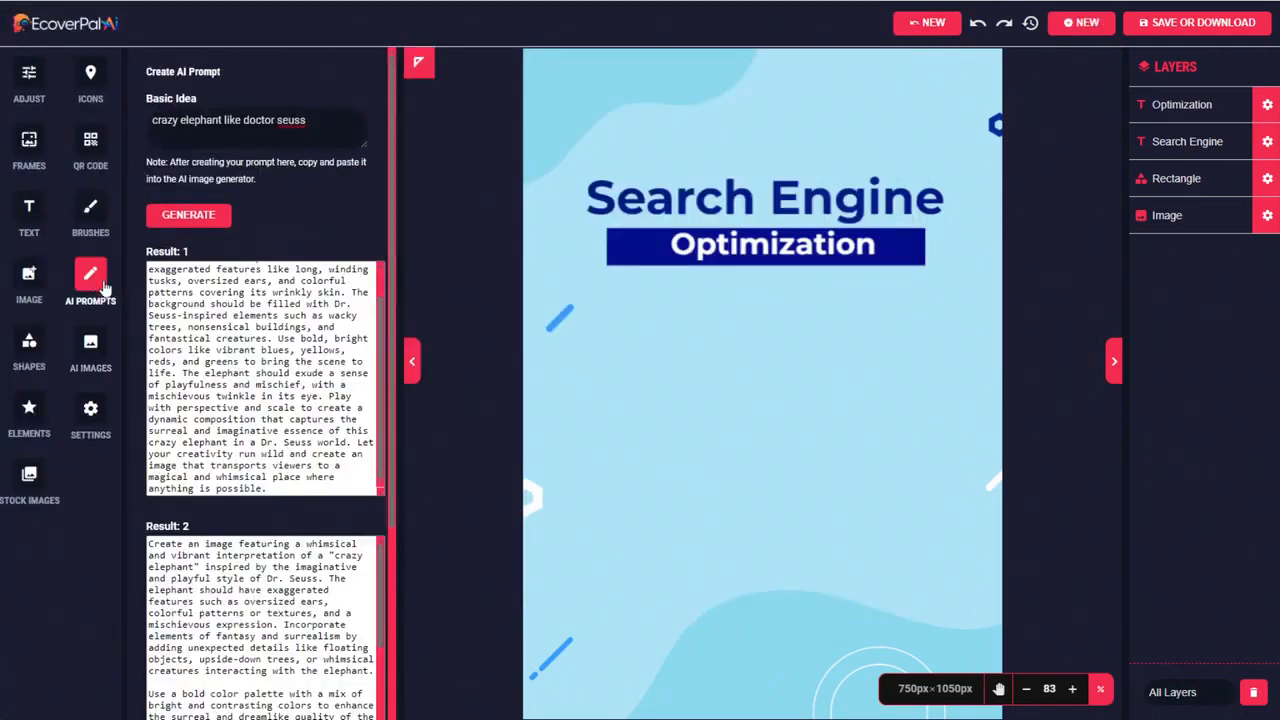
pyautogui.scroll(-4, 383, 478)
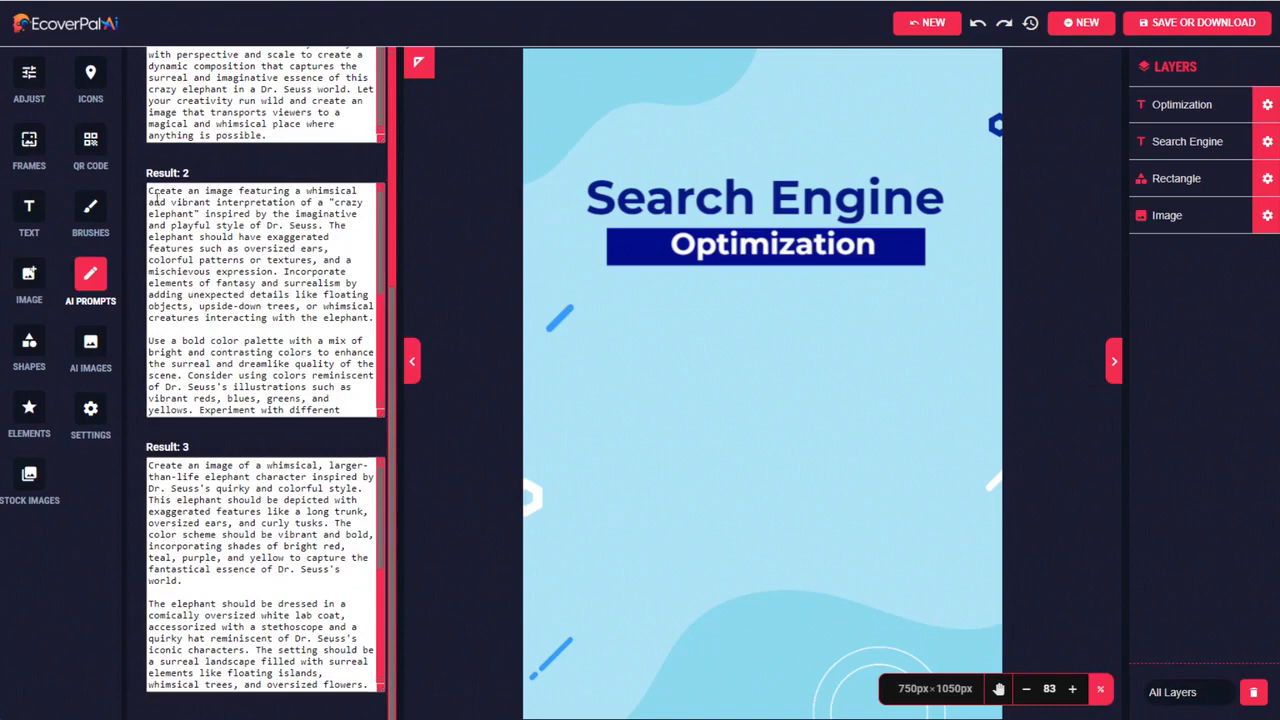
pyautogui.moveTo(150, 190); pyautogui.dragTo(341, 450)
pyautogui.click(90, 342)
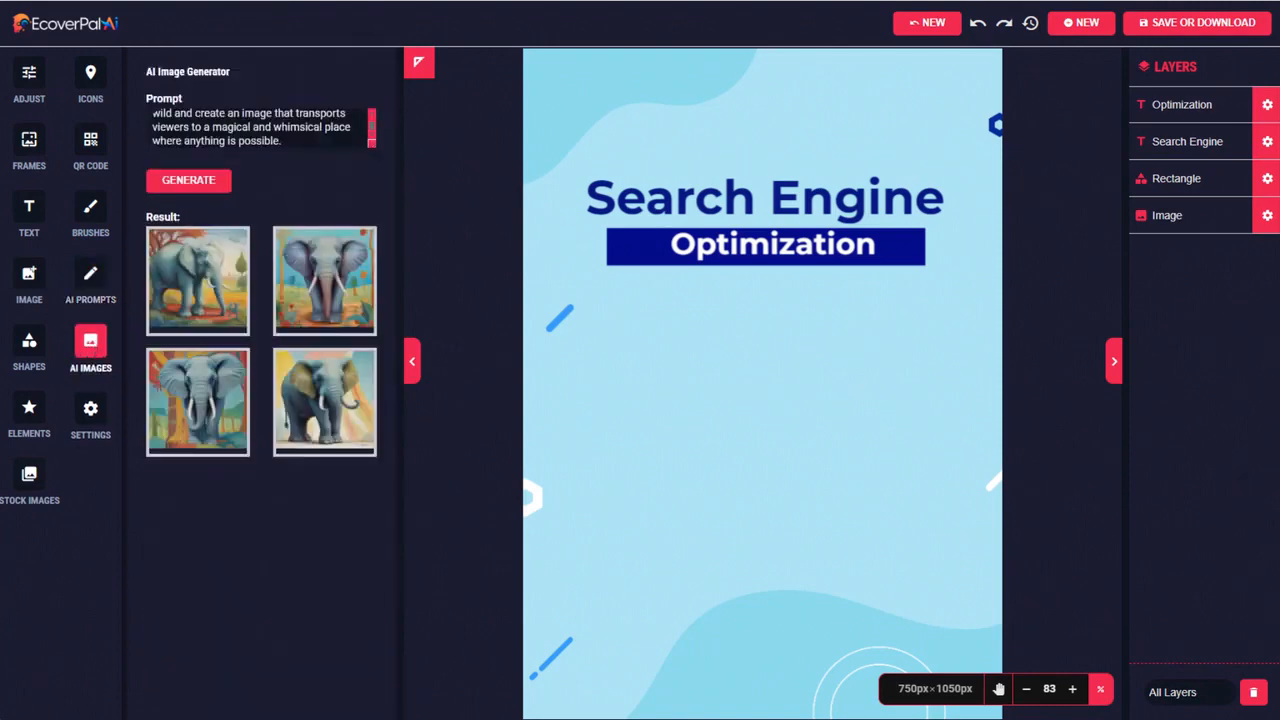
pyautogui.hotkey('ctrl', 'a')
pyautogui.hotkey('ctrl', 'v')
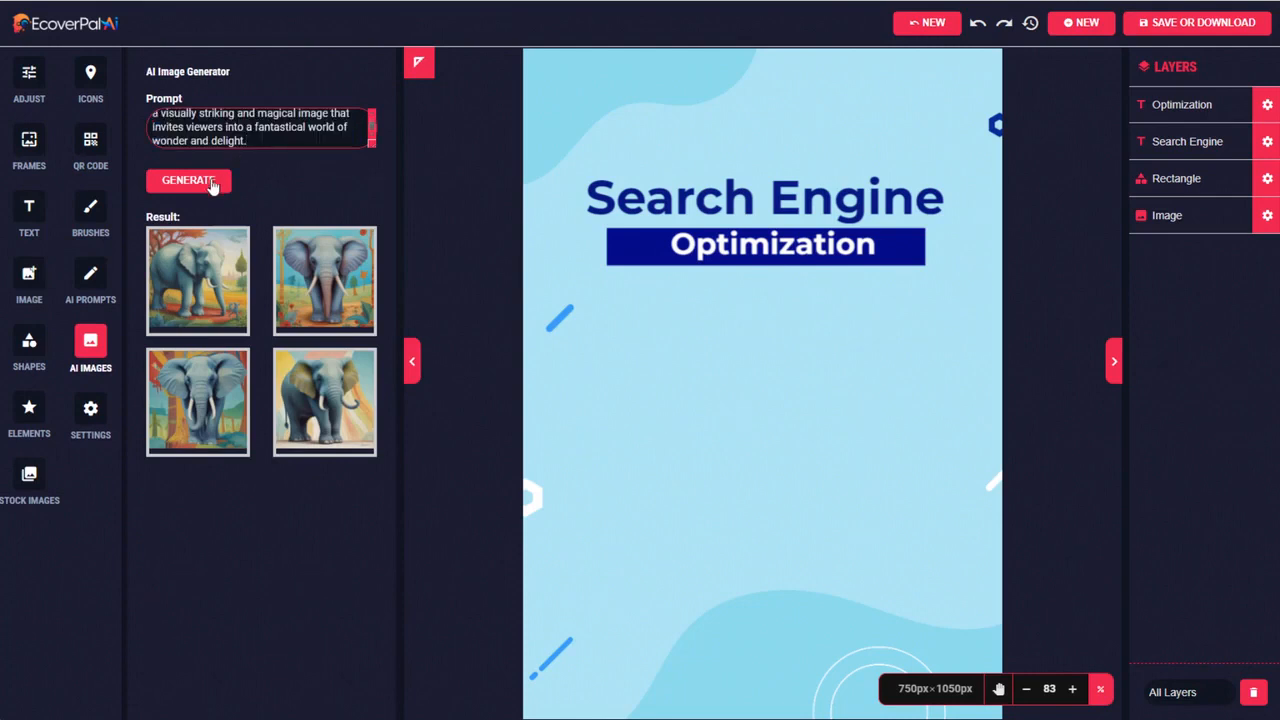
pyautogui.click(212, 184)
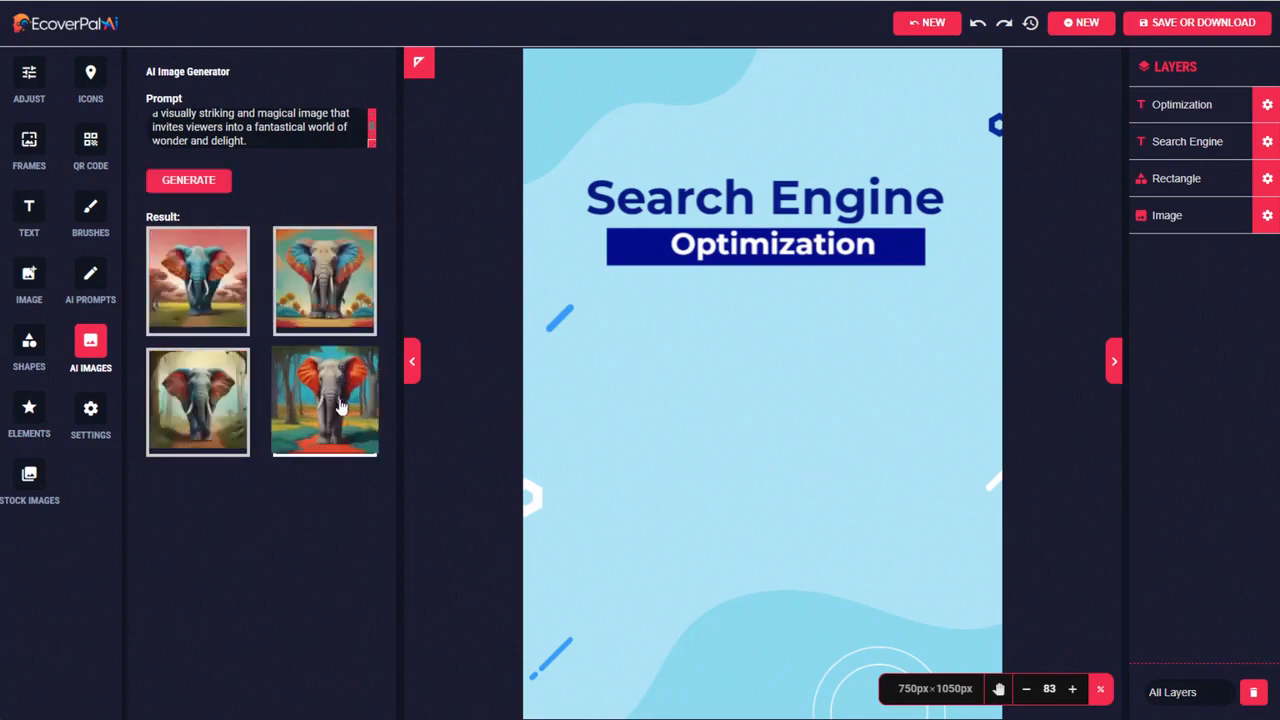
# Add the first new result, the blue elephant with orange ears, and enlarge it to fill the area below the subtitle
pyautogui.click(200, 289)
pyautogui.moveTo(913, 529); pyautogui.dragTo(971, 561)
pyautogui.moveTo(737, 243); pyautogui.dragTo(711, 362)
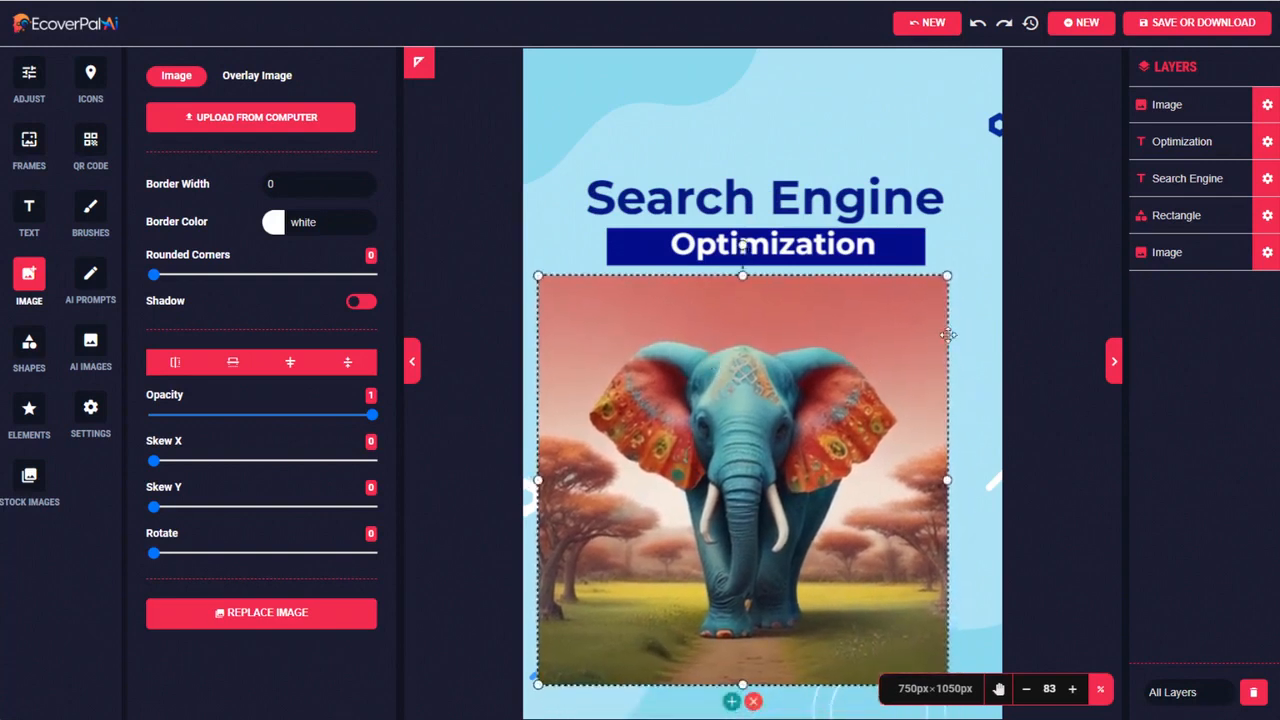
pyautogui.moveTo(950, 276); pyautogui.dragTo(991, 245)
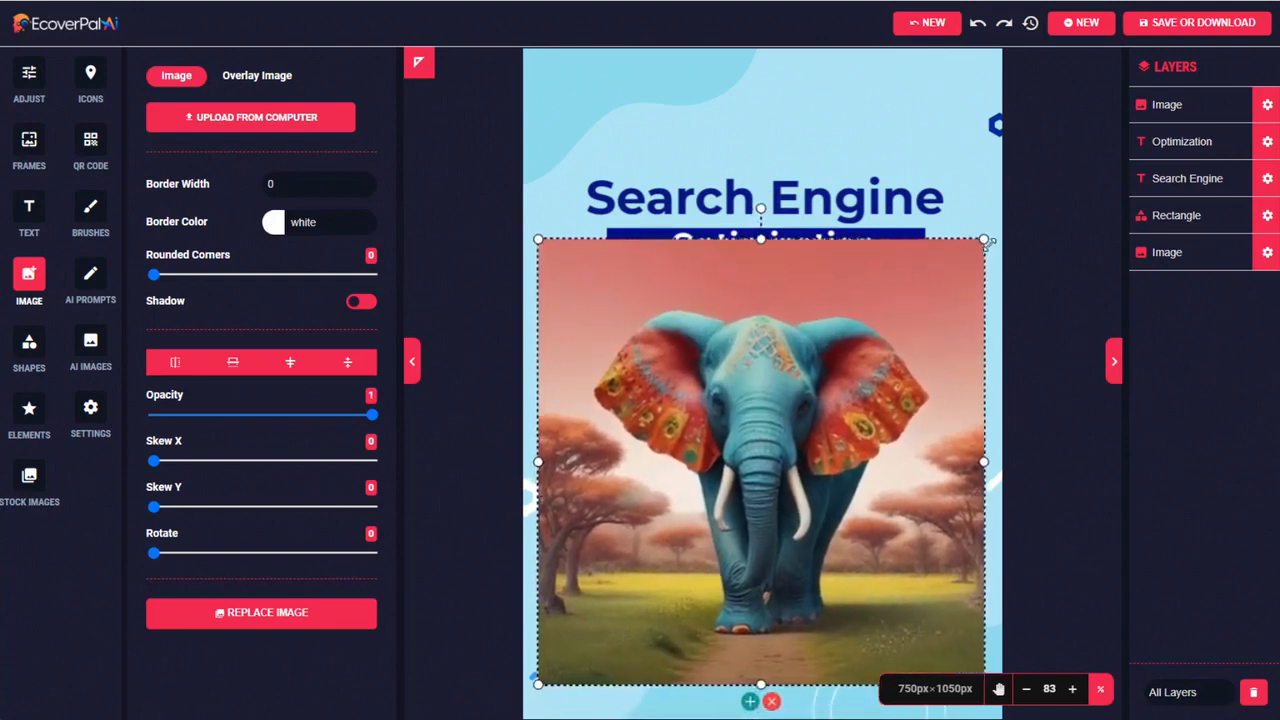
pyautogui.moveTo(860, 346); pyautogui.dragTo(847, 380)
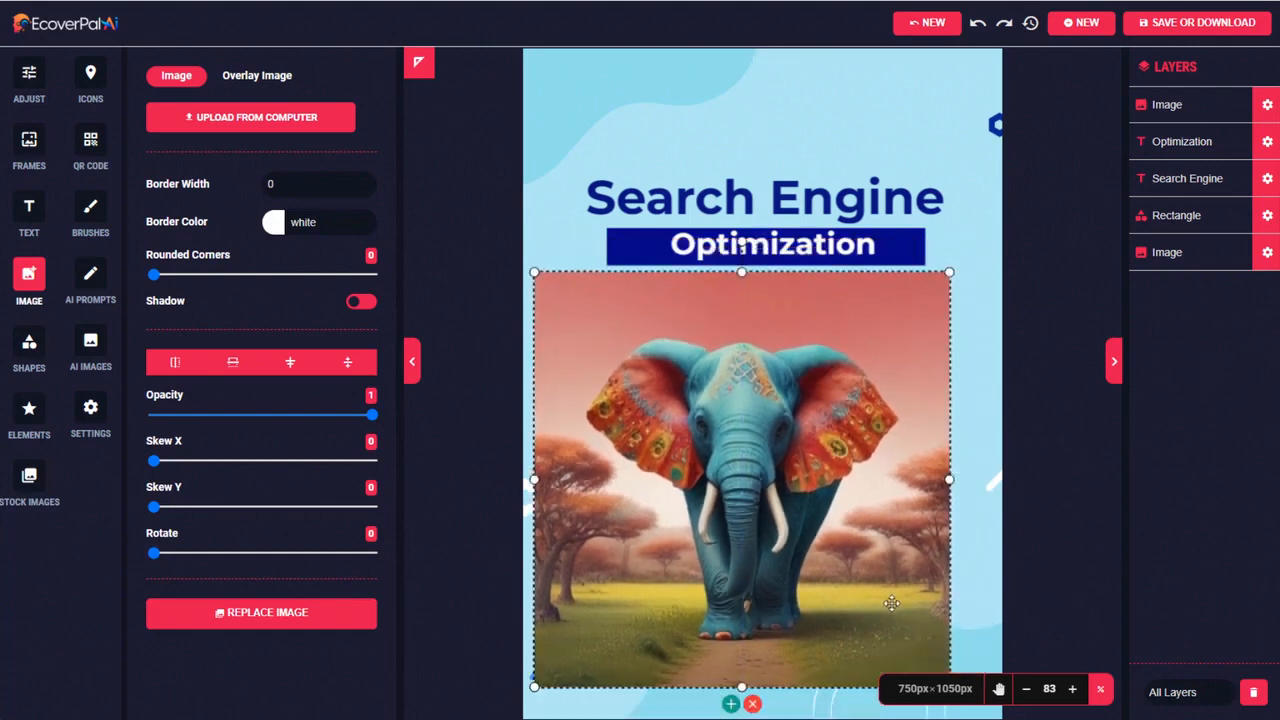
pyautogui.moveTo(875, 593); pyautogui.dragTo(894, 597)
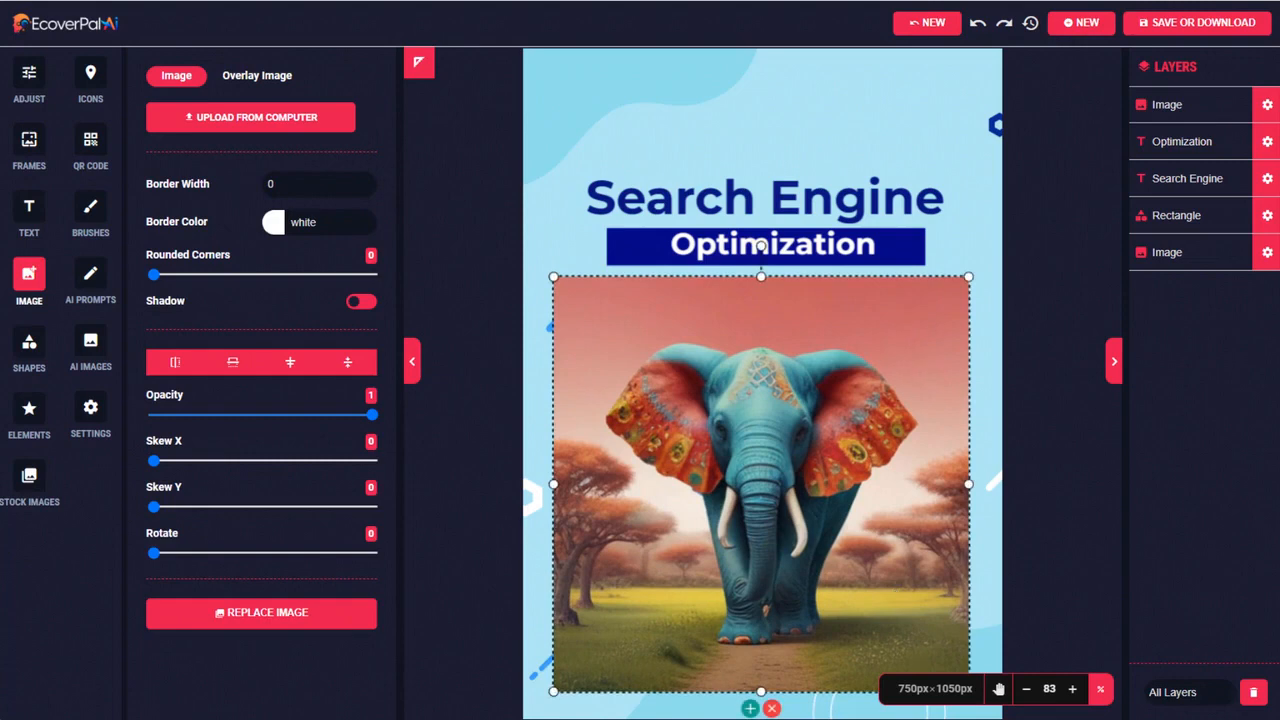
# Replace the title text "Search Engine" with "The Colorful"
pyautogui.doubleClick(729, 195)
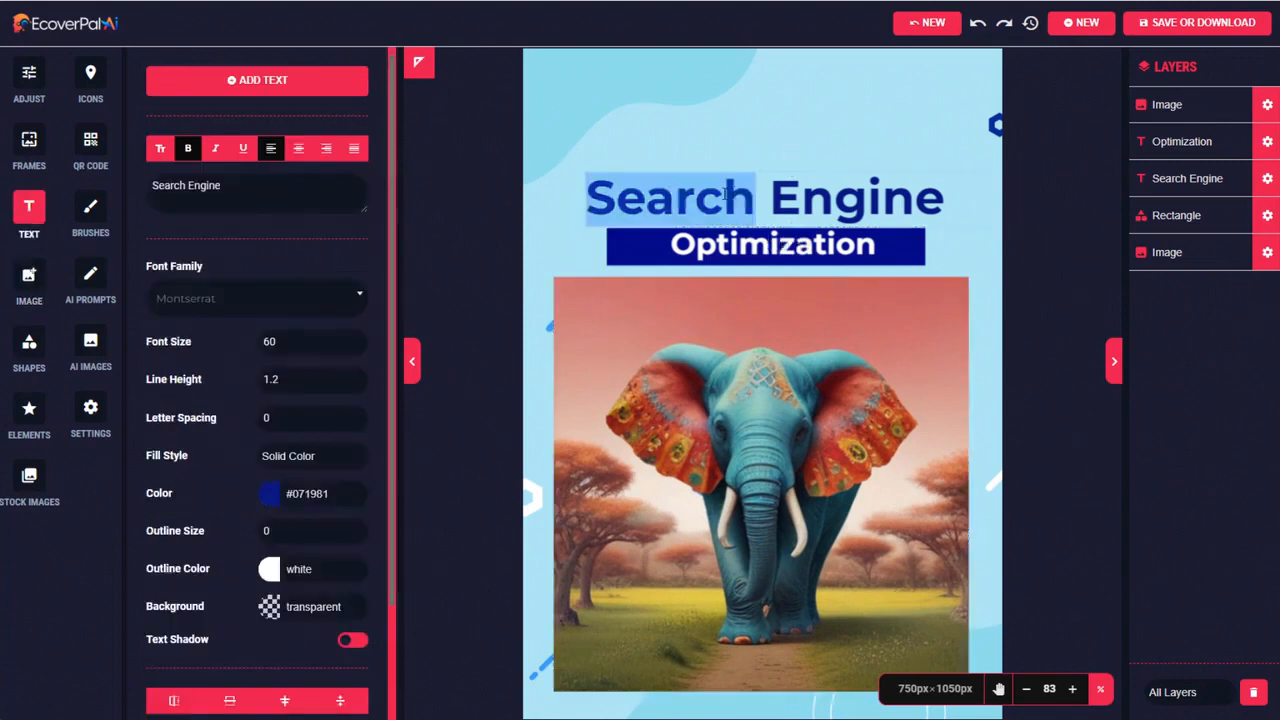
pyautogui.tripleClick(850, 192)
pyautogui.write('The Colorful')
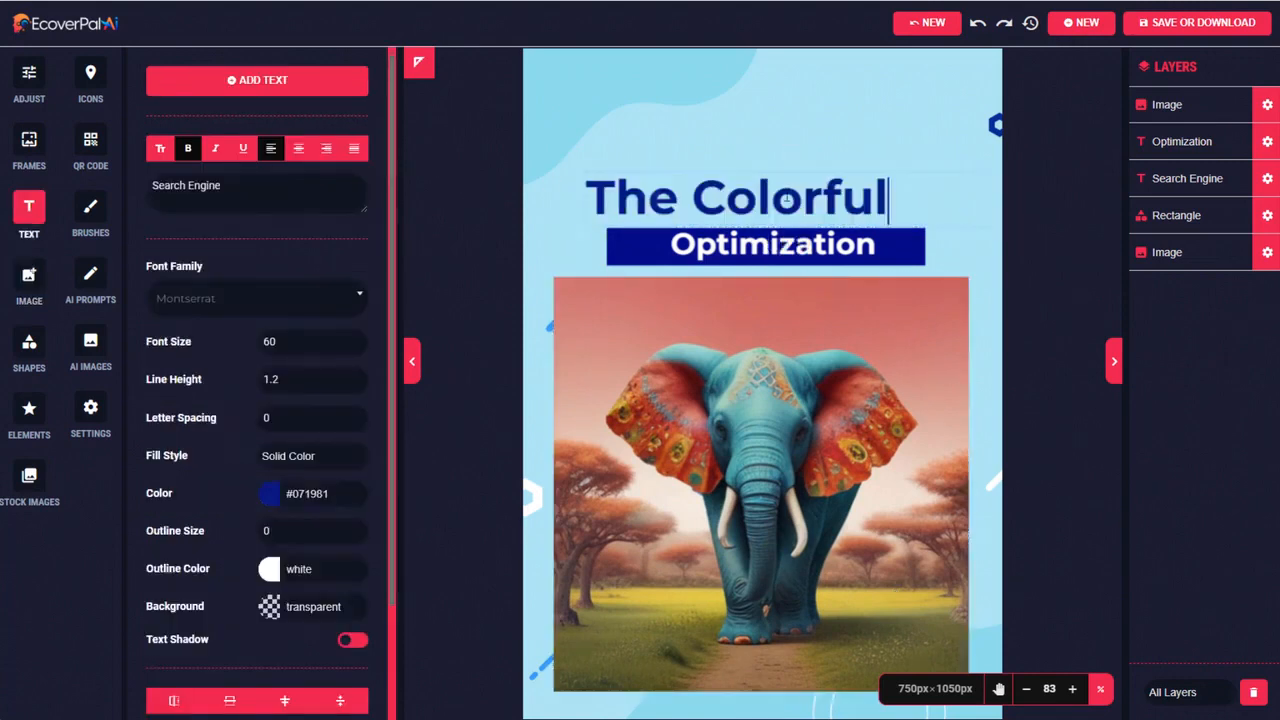
# Set the color of the whole "The Colorful" title to red #f44336
pyautogui.moveTo(888, 197); pyautogui.dragTo(587, 195)
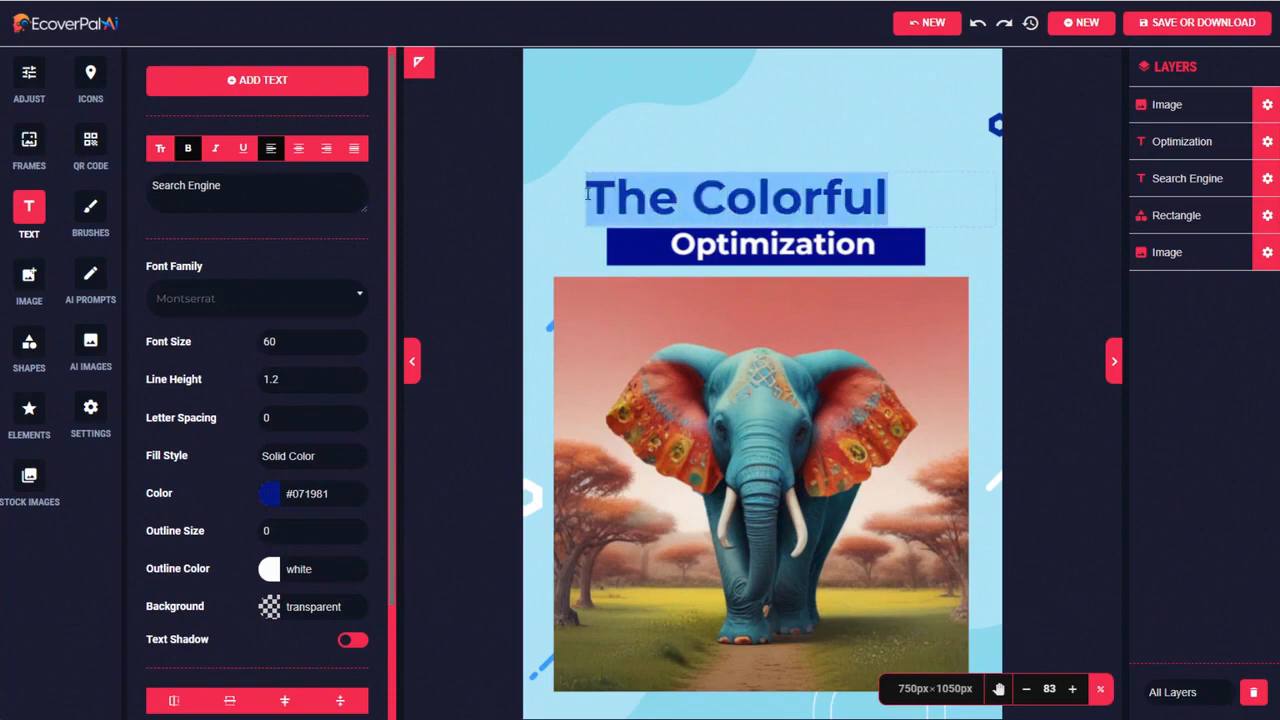
pyautogui.click(263, 488)
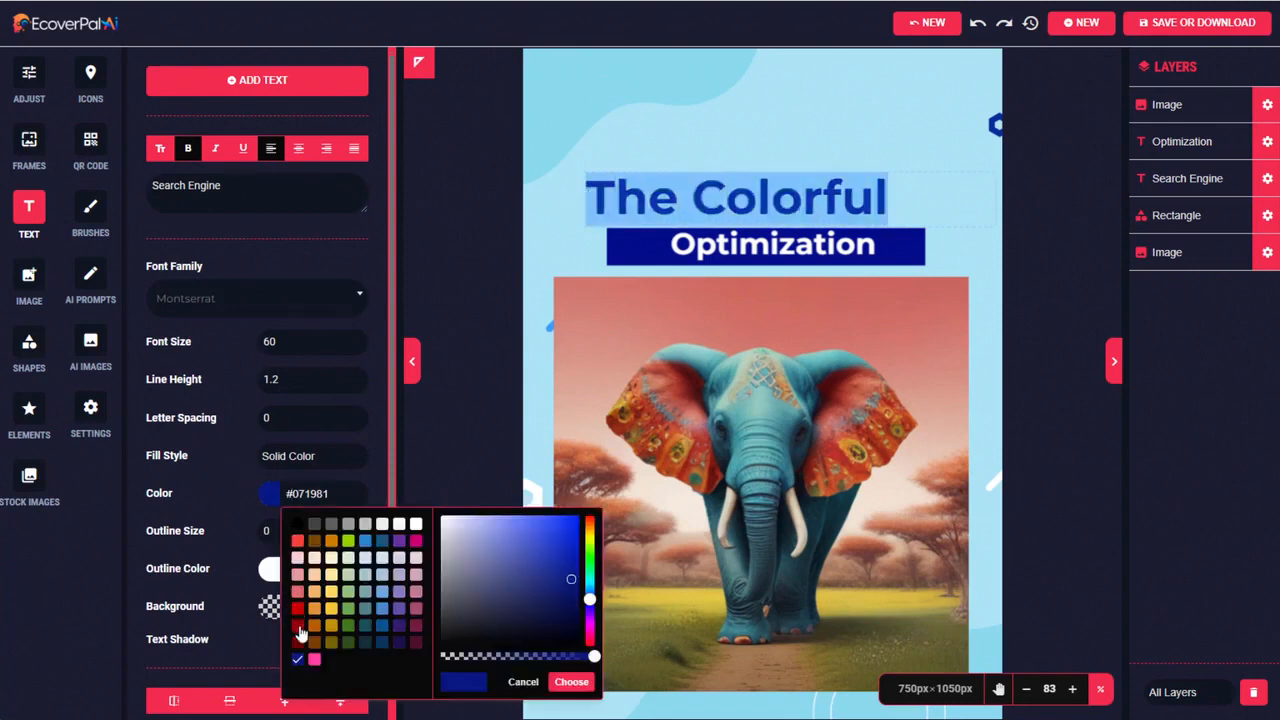
pyautogui.click(297, 541)
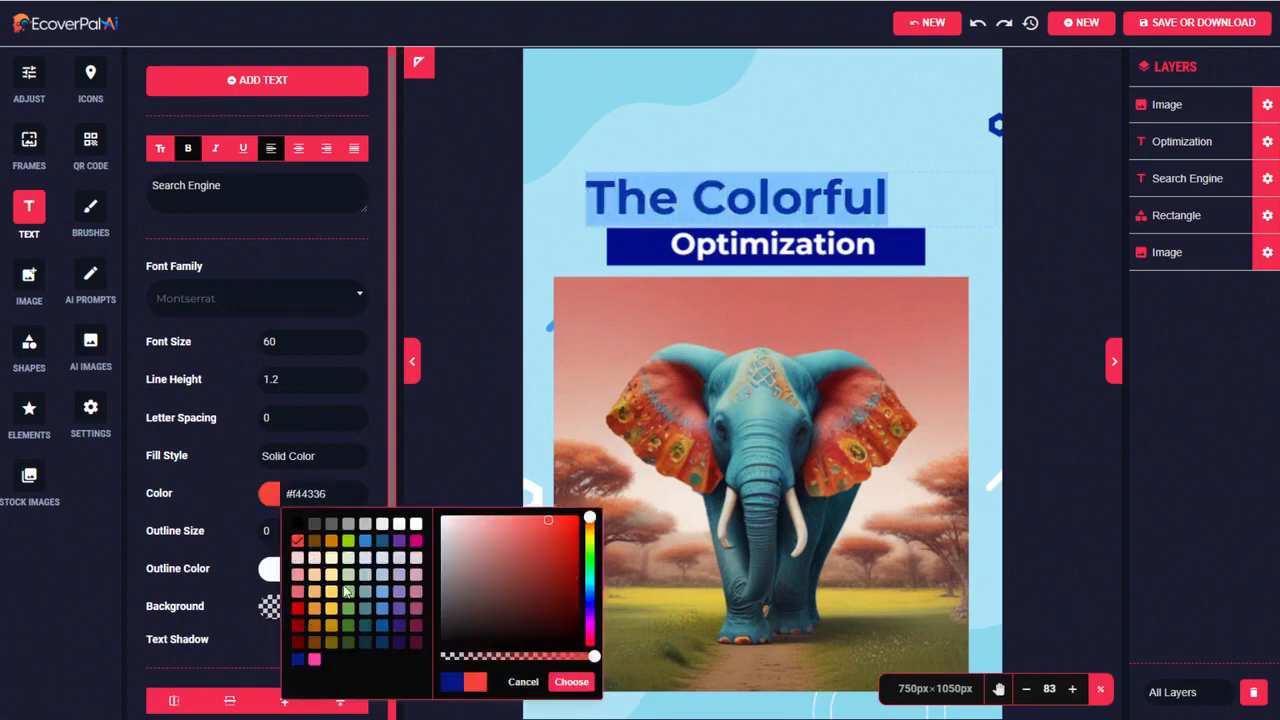
pyautogui.click(572, 682)
# Change the title's font to Poppins and increase its font size to span most of the cover's width
pyautogui.click(240, 298)
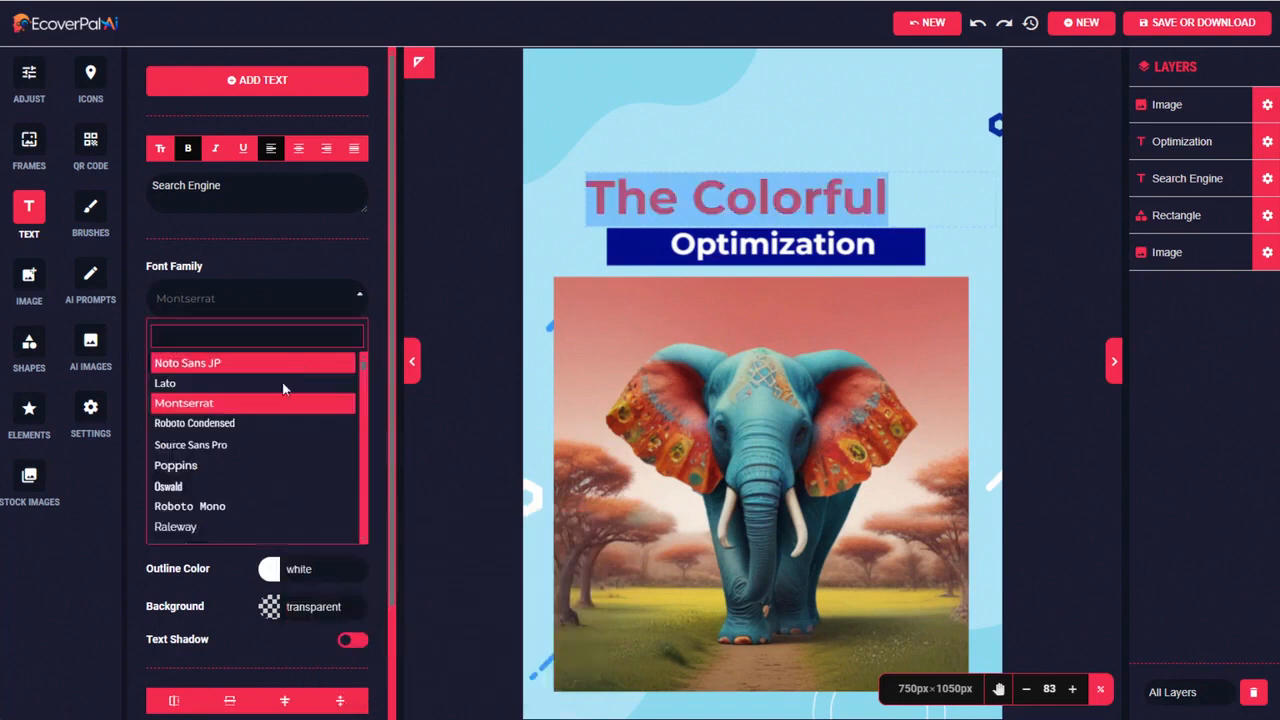
pyautogui.click(218, 466)
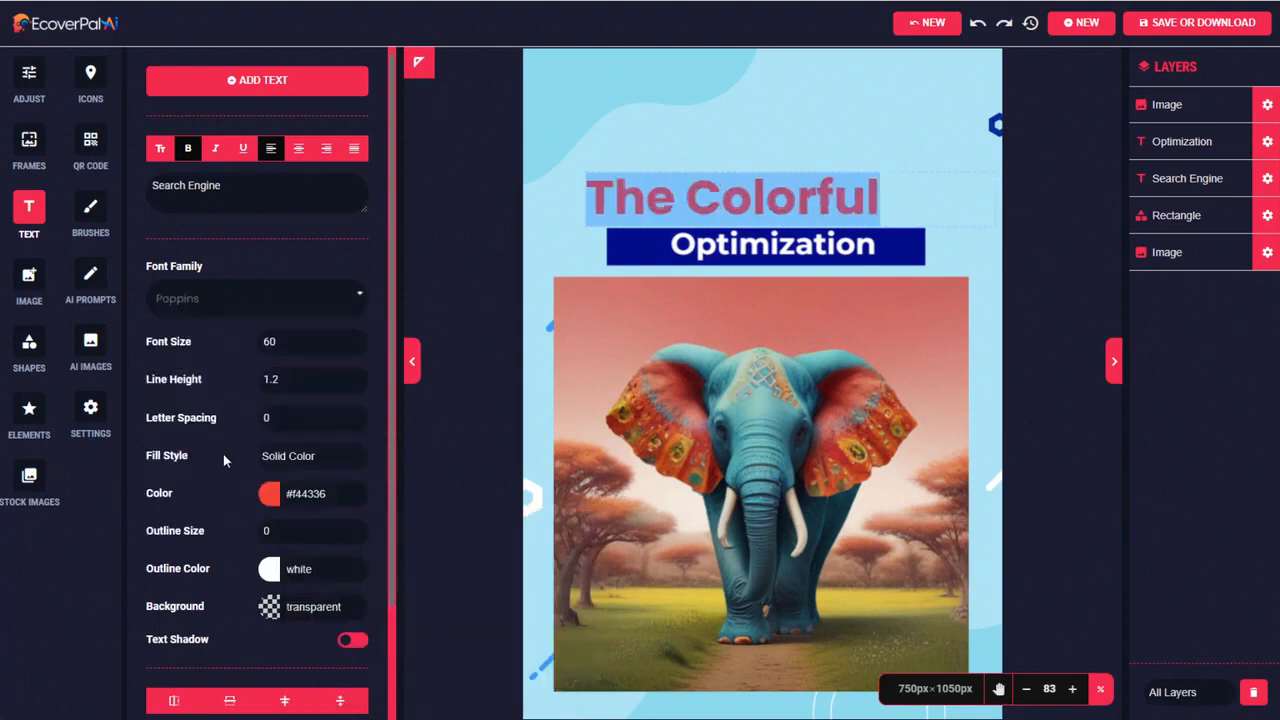
pyautogui.click(357, 339)
pyautogui.tripleClick(357, 339)
pyautogui.tripleClick(357, 339)
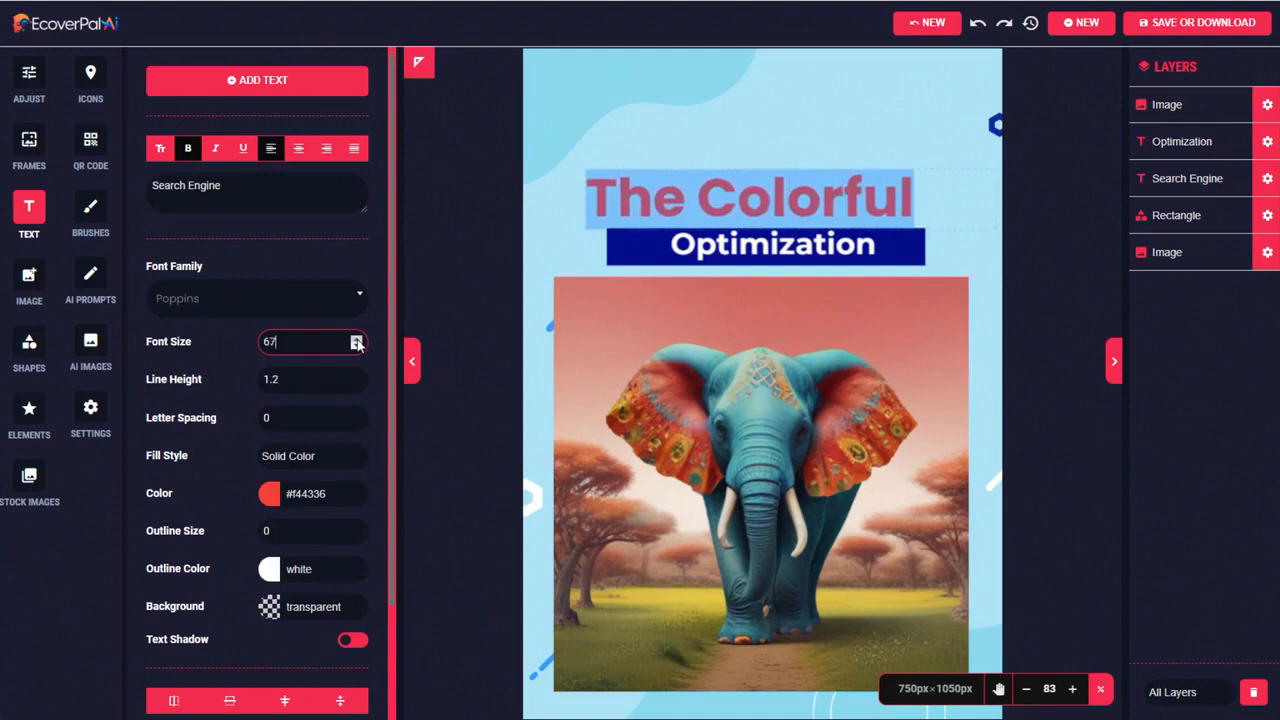
pyautogui.click(357, 339)
pyautogui.click(357, 339)
# Replace "Optimization" with "Elephant King", widen its text box to fit one line and place it over the blue rectangle
pyautogui.click(720, 246)
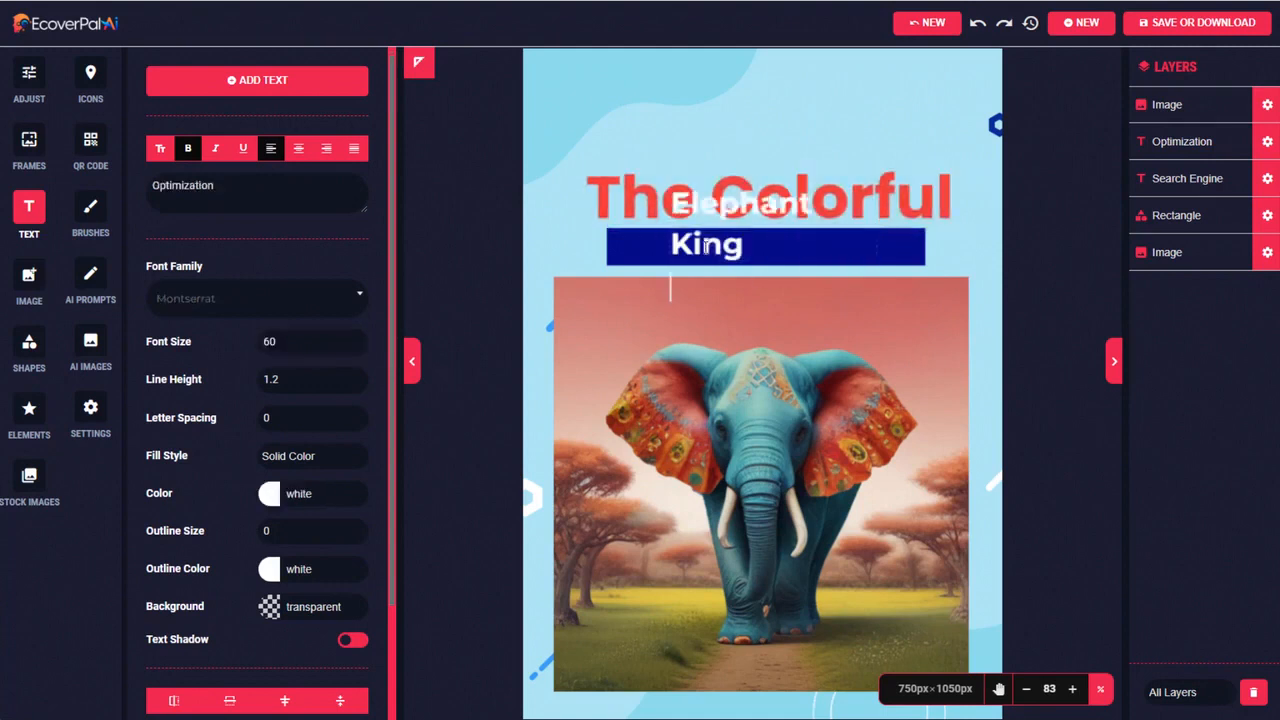
pyautogui.click(1032, 213)
pyautogui.moveTo(877, 245); pyautogui.dragTo(987, 213)
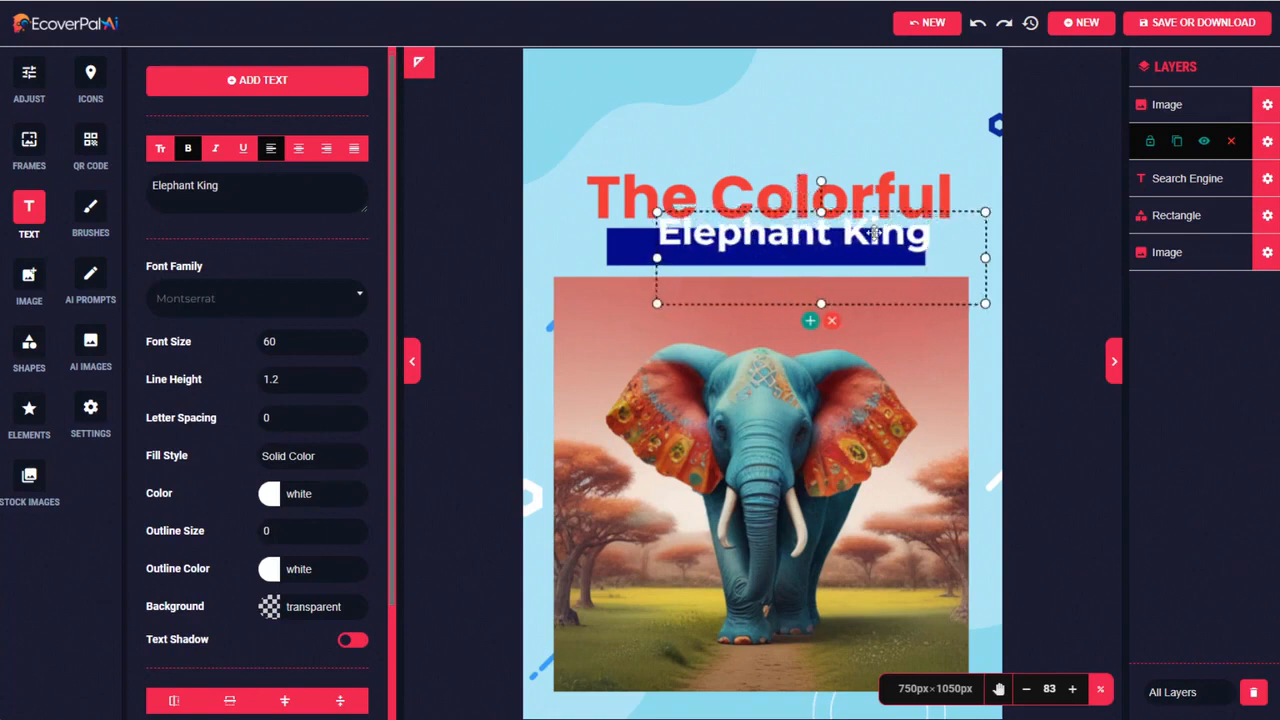
pyautogui.moveTo(869, 232); pyautogui.dragTo(843, 244)
# Extend the blue rectangle upward, position the title just above it and center the "Elephant King" text inside it
pyautogui.click(654, 243)
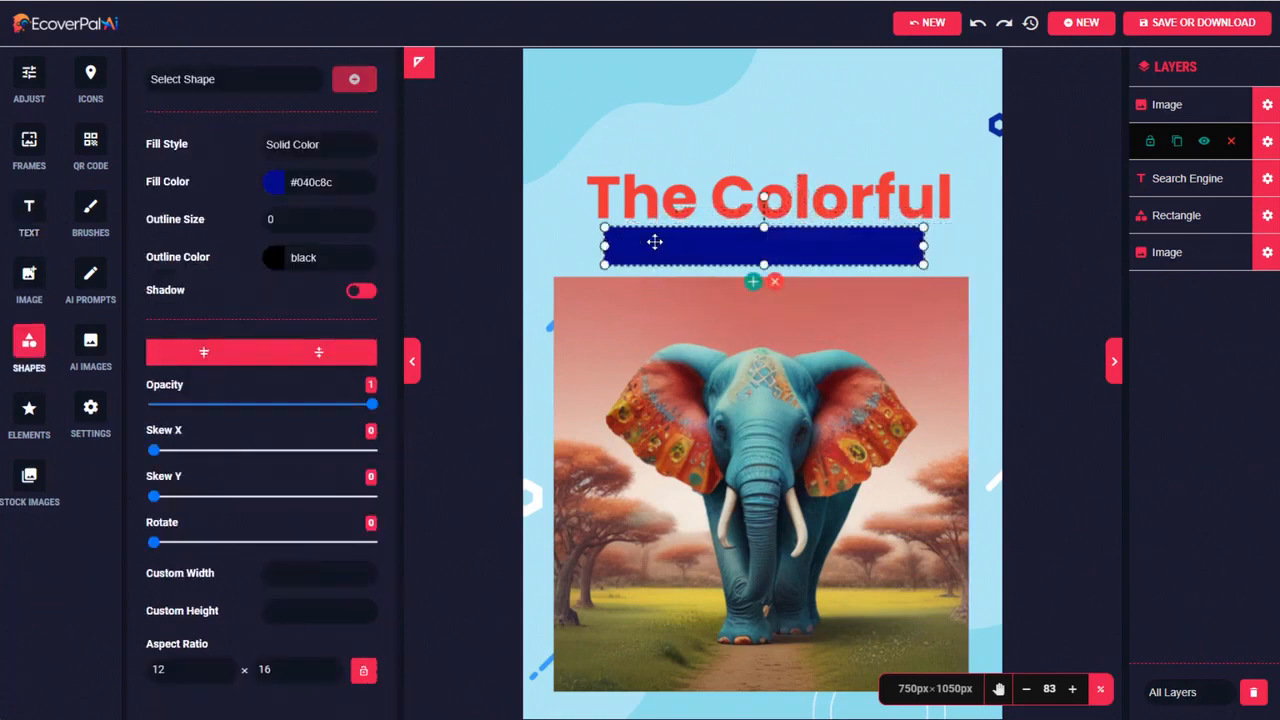
pyautogui.moveTo(820, 188); pyautogui.dragTo(812, 138)
pyautogui.click(614, 246)
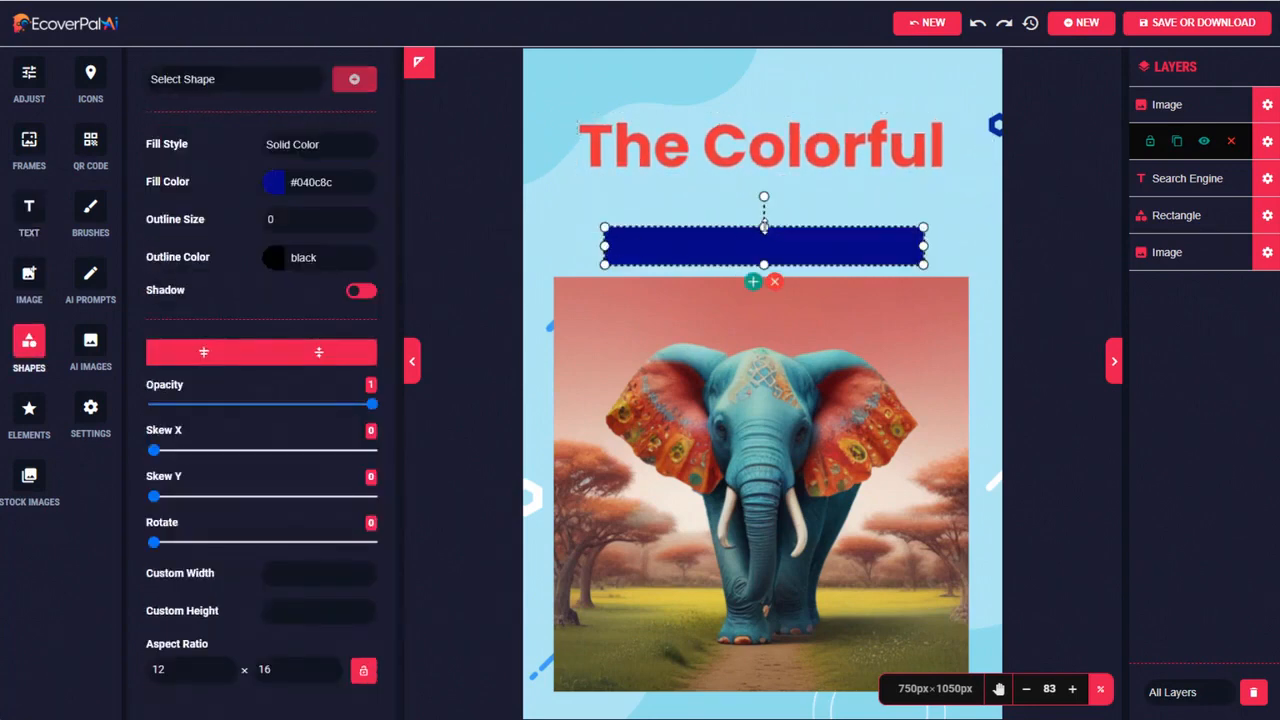
pyautogui.moveTo(764, 227); pyautogui.dragTo(764, 204)
pyautogui.click(1268, 106)
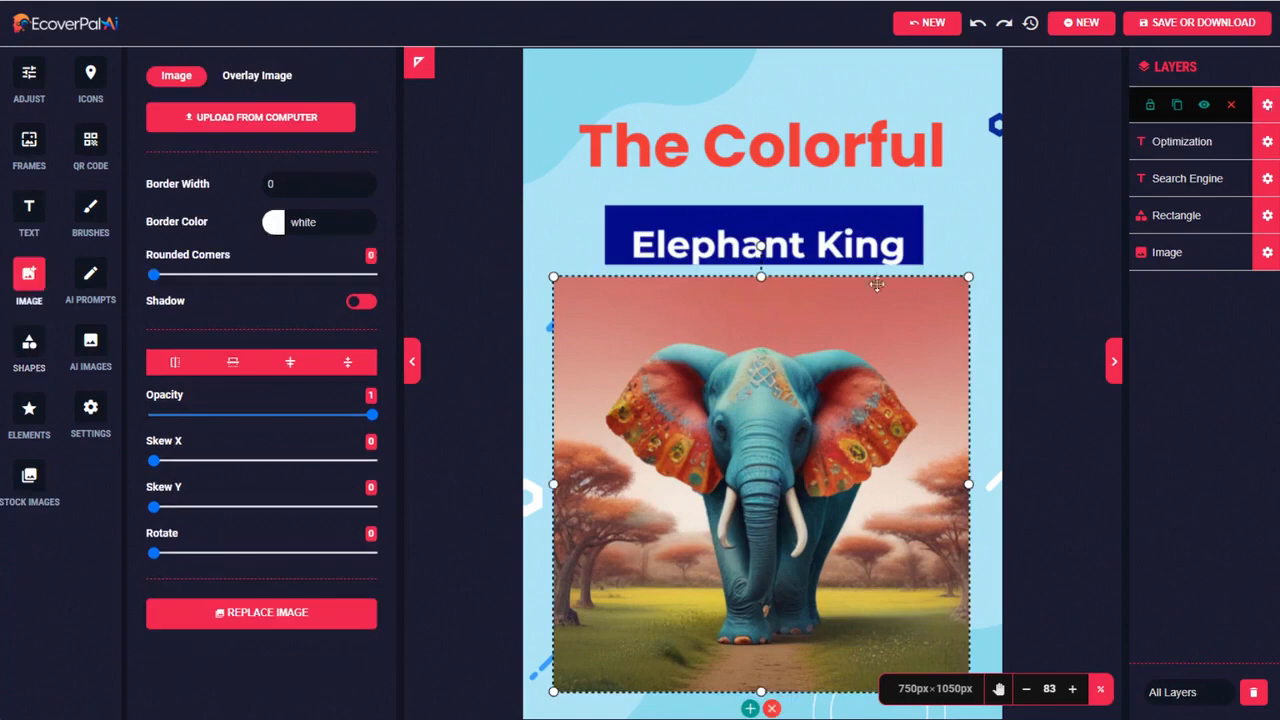
pyautogui.click(834, 244)
pyautogui.moveTo(806, 150); pyautogui.dragTo(806, 173)
# Change the subtitle rectangle's fill color to dark red #990000
pyautogui.click(612, 238)
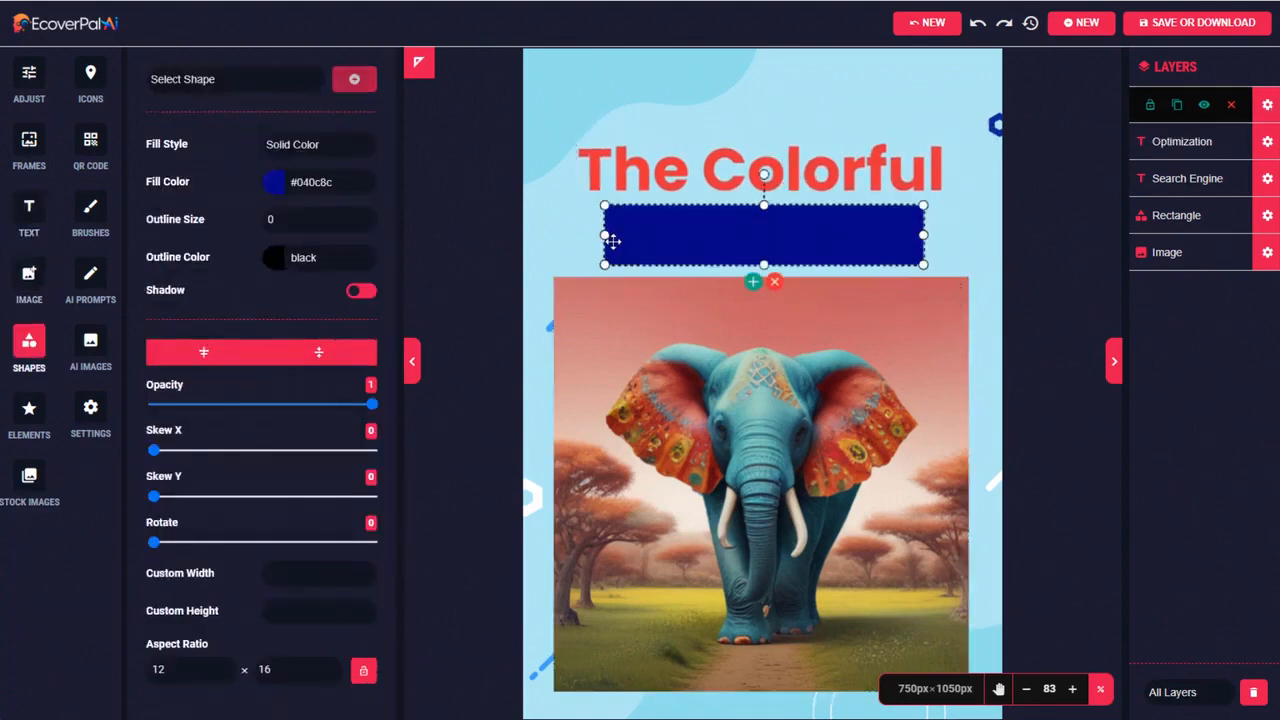
pyautogui.click(298, 182)
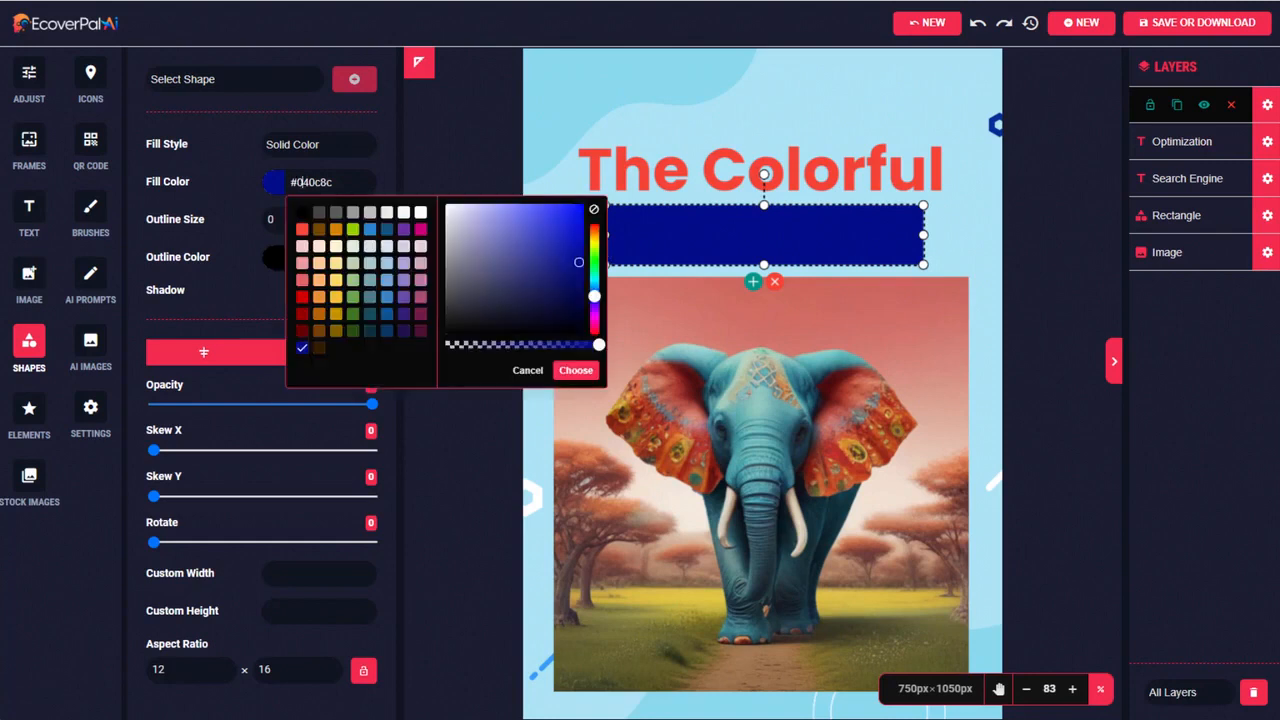
pyautogui.click(302, 318)
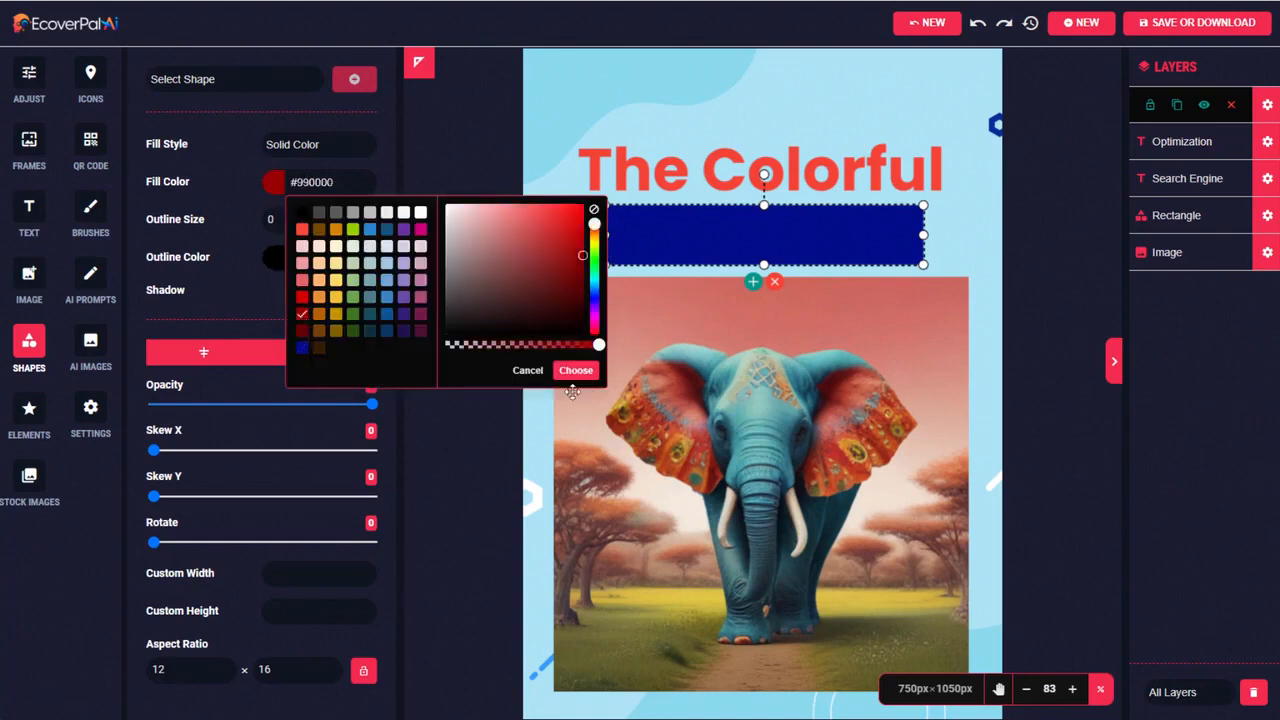
pyautogui.click(576, 370)
pyautogui.click(1267, 105)
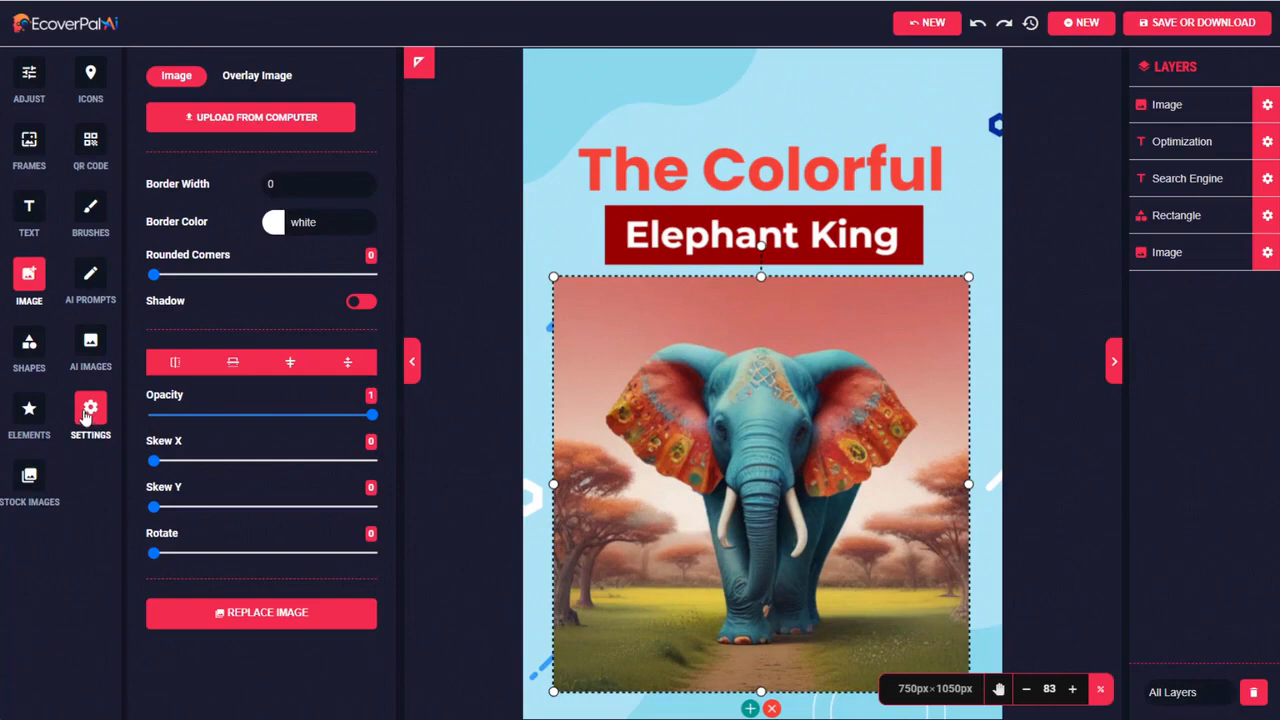
# Download the finished cover as a JPEG image at 300 DPI - Printer Resolution
pyautogui.click(1177, 34)
pyautogui.click(772, 240)
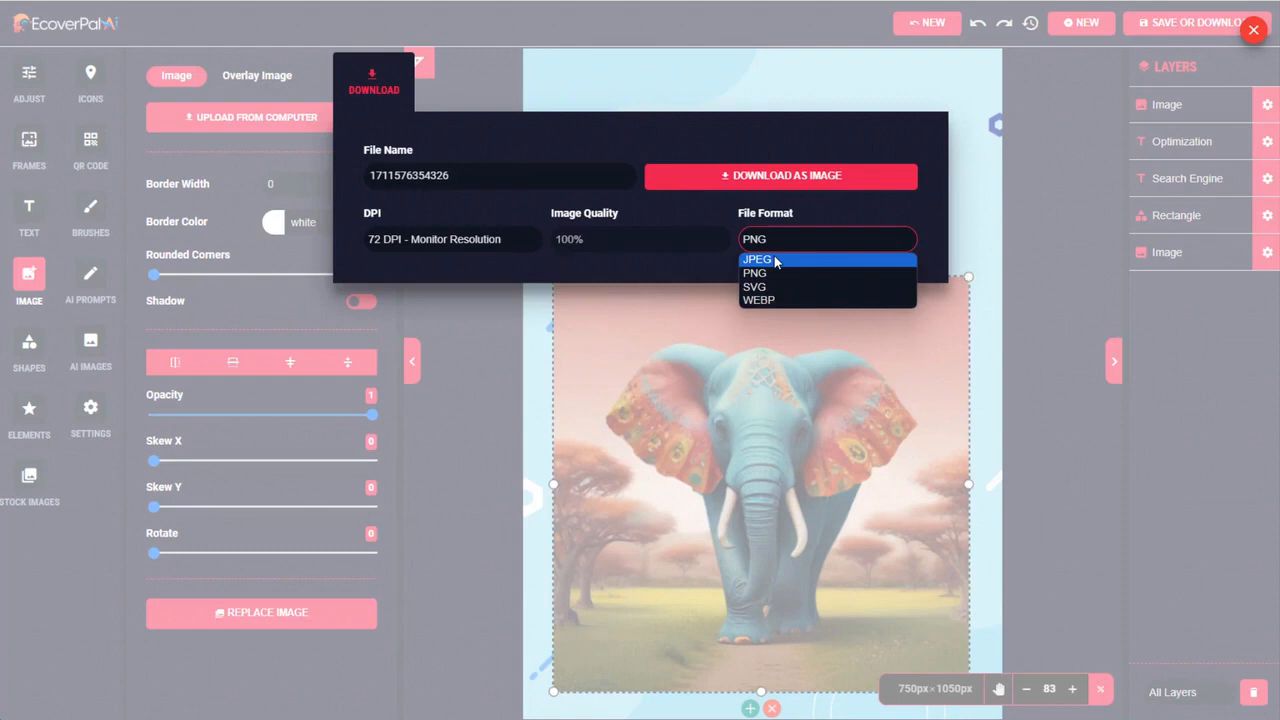
pyautogui.click(775, 260)
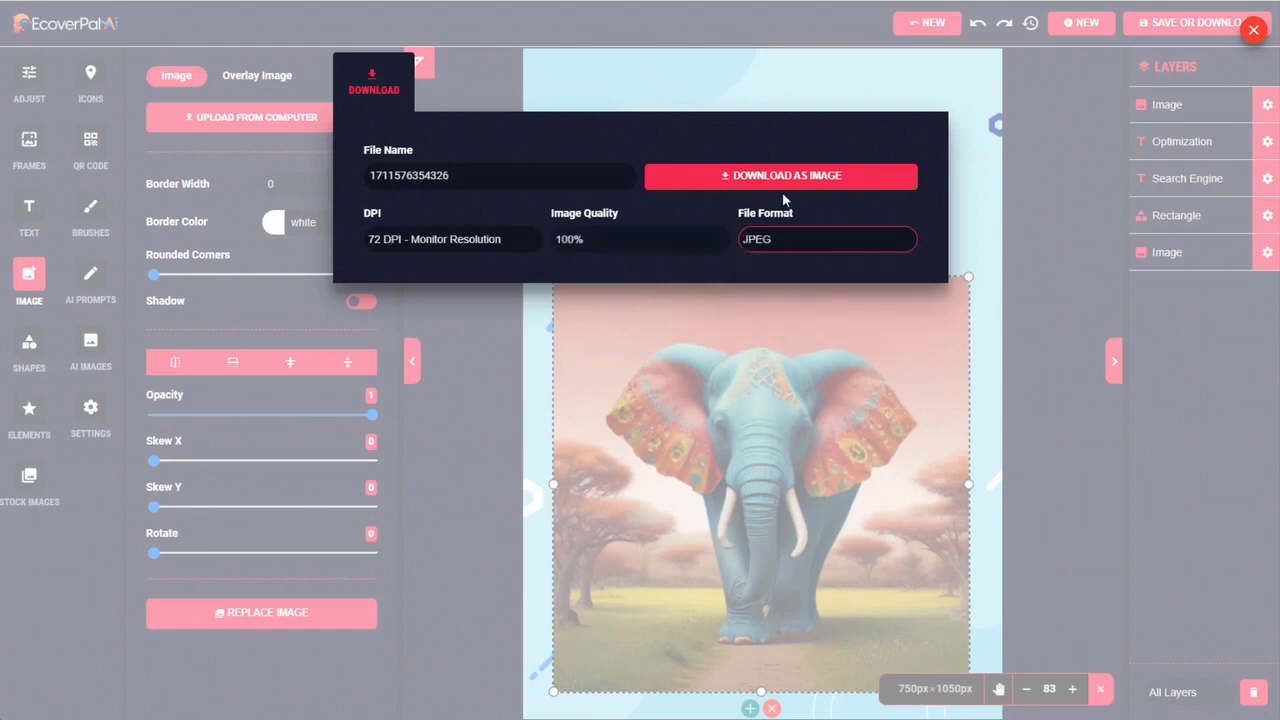
pyautogui.click(490, 244)
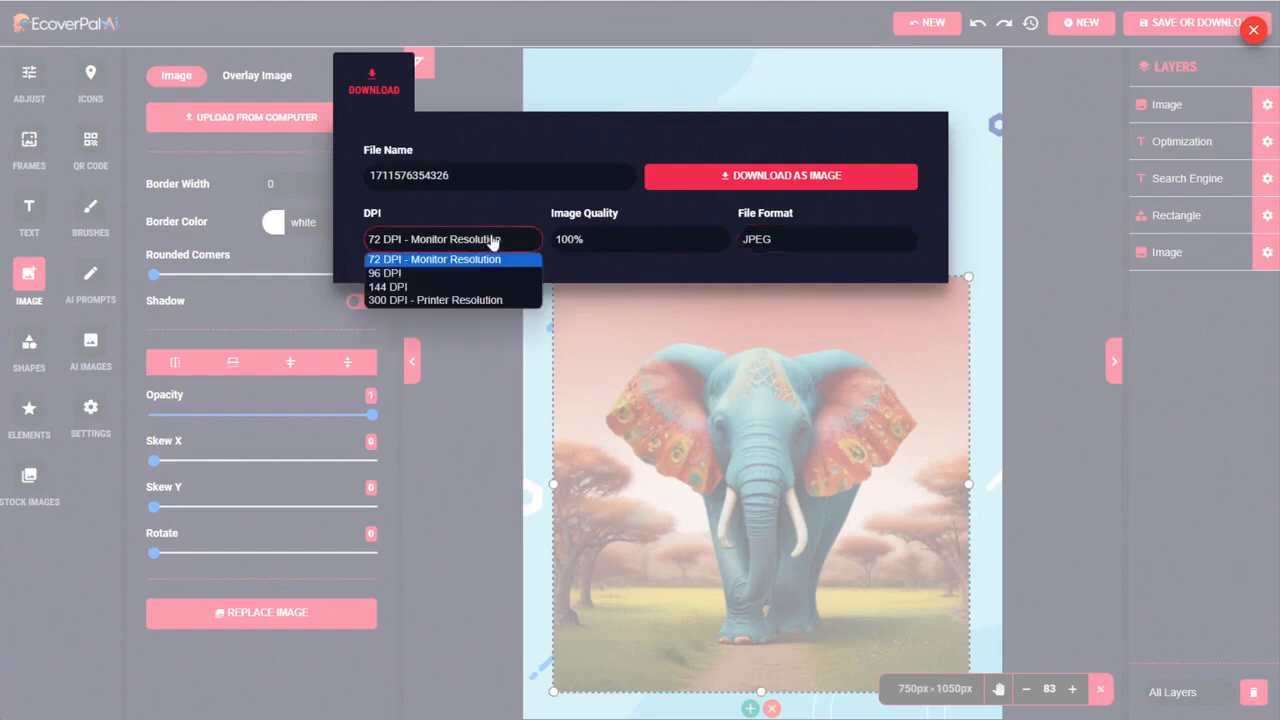
pyautogui.click(396, 300)
pyautogui.click(770, 176)
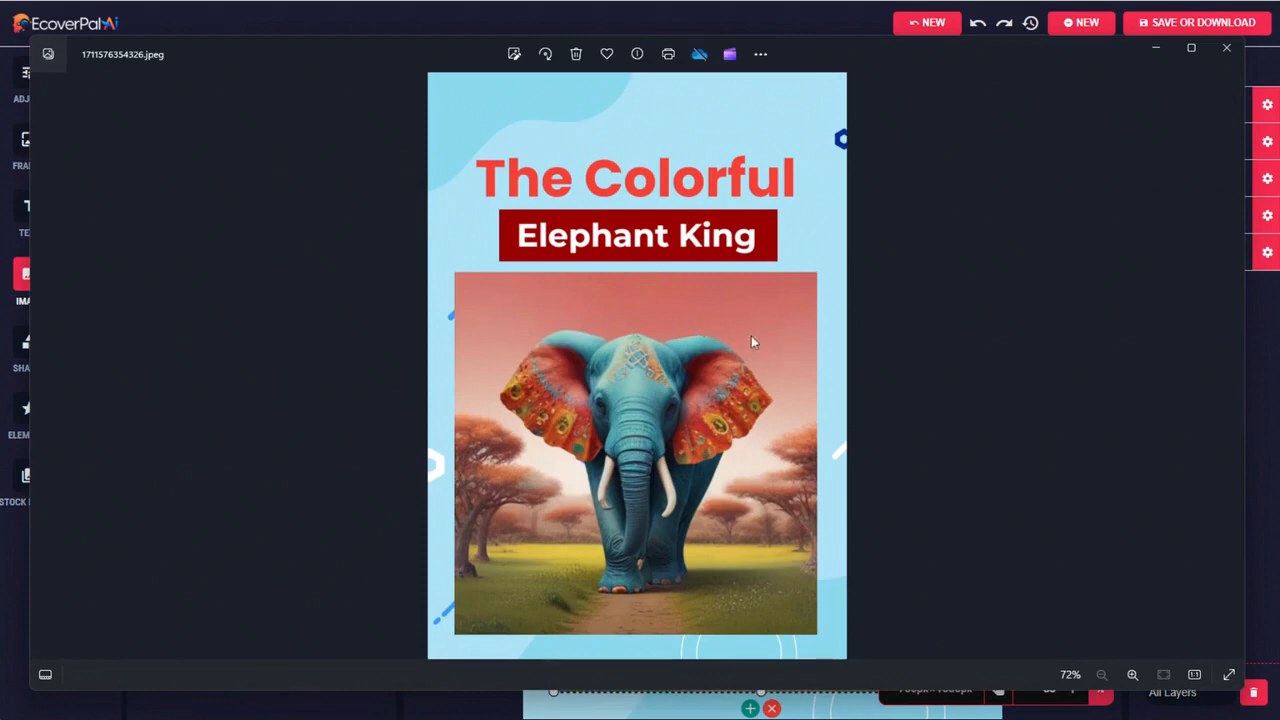
# Inspect the downloaded elephant cover up close, from the artwork to the title area, and close the image viewer
pyautogui.scroll(5, 746, 354)
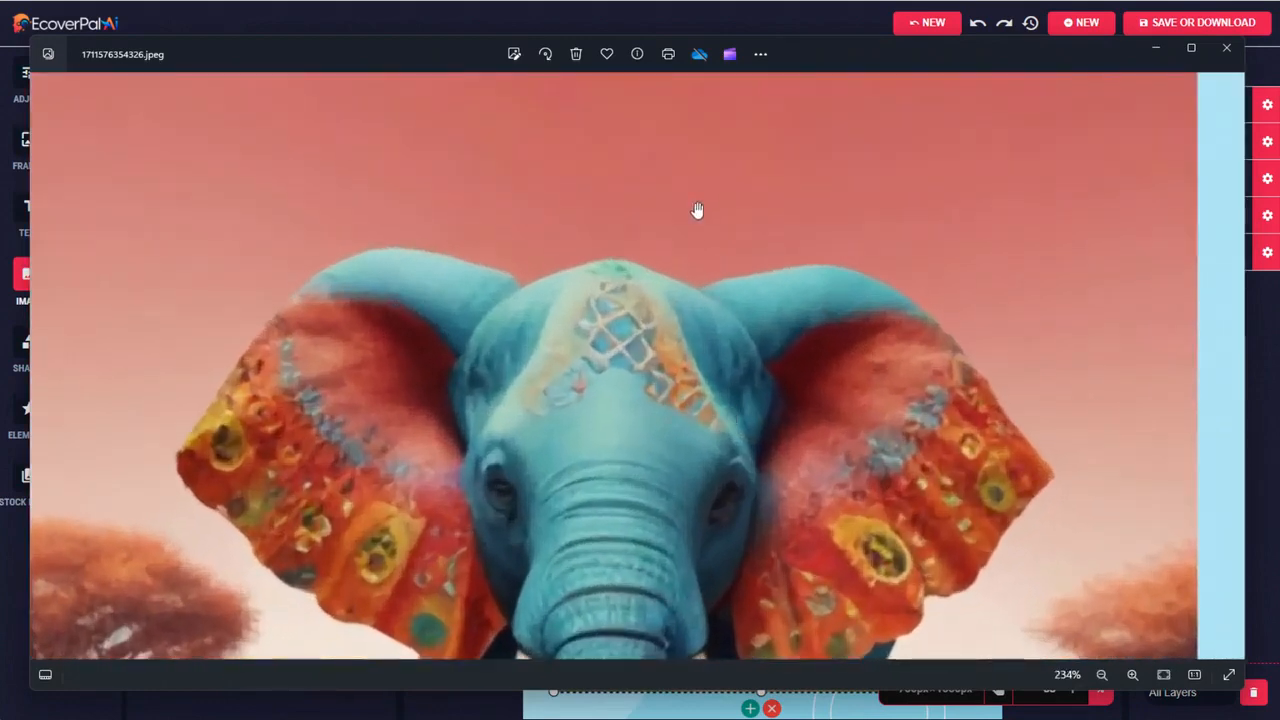
pyautogui.moveTo(698, 211); pyautogui.dragTo(687, 314)
pyautogui.scroll(1, 684, 326)
pyautogui.scroll(-2, 682, 360)
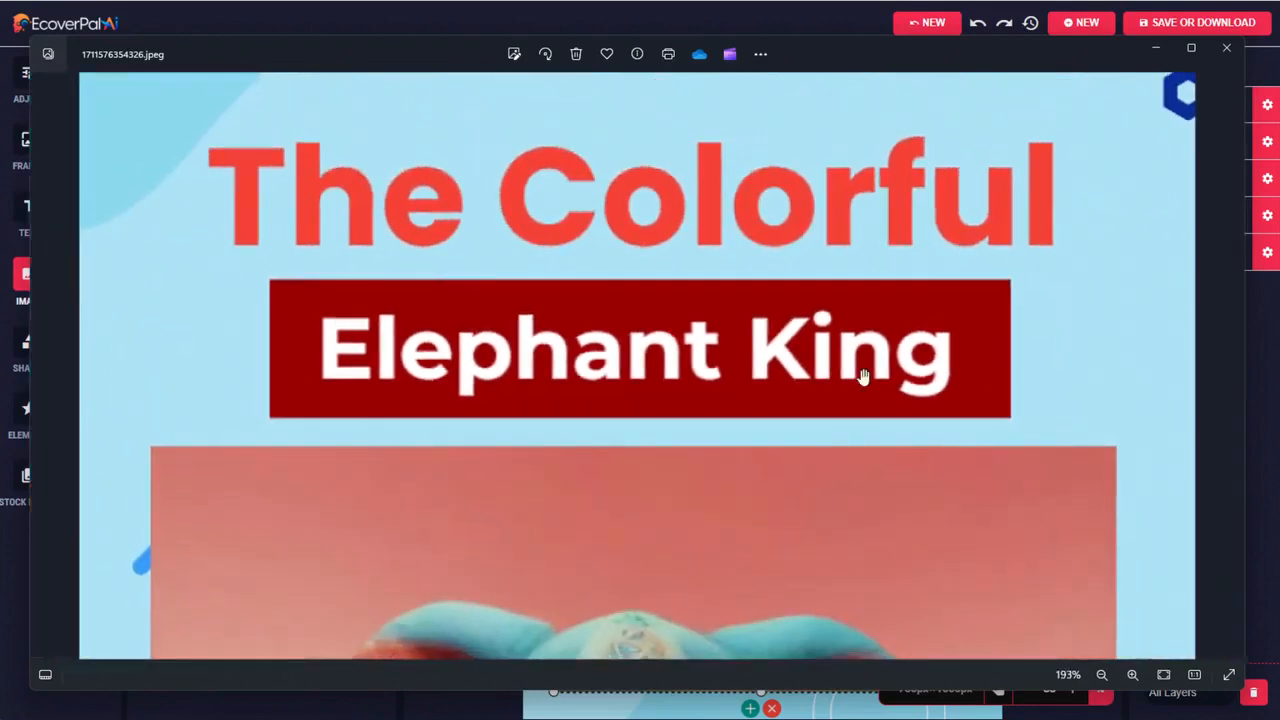
pyautogui.click(1226, 48)
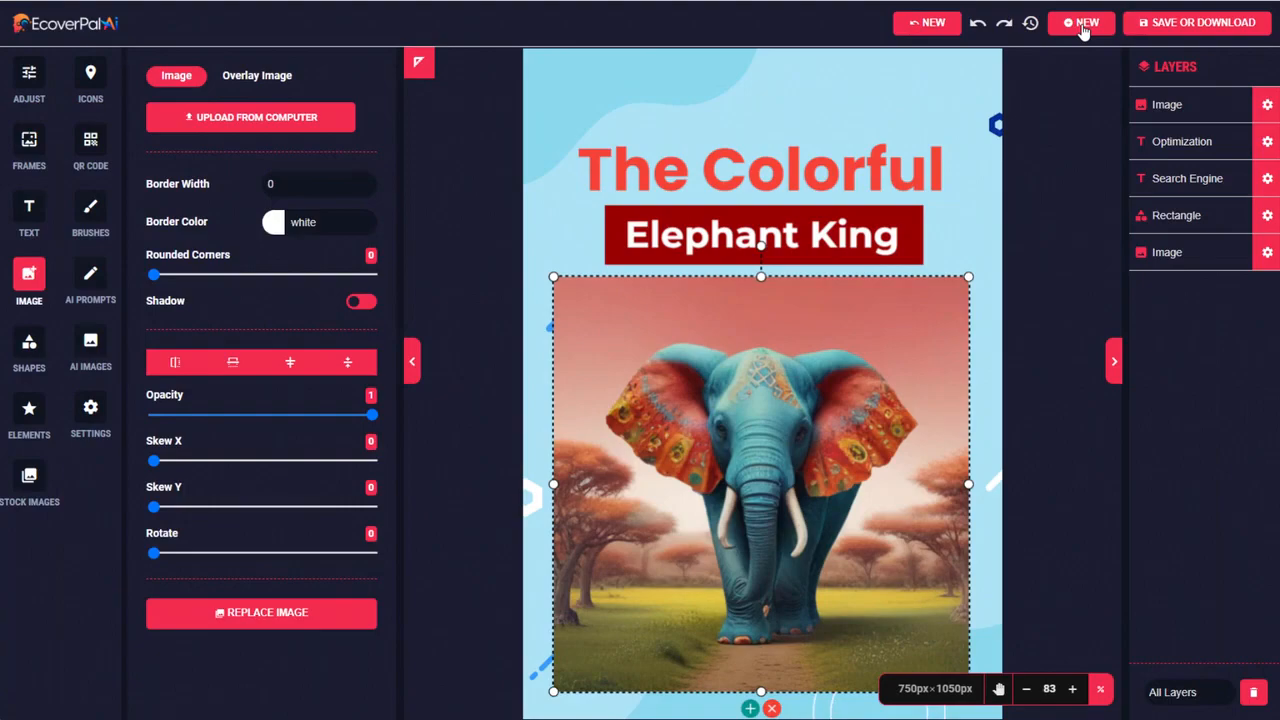
# Start a new design from the "Delicious Pizza" template among the social ad templates
pyautogui.click(1082, 25)
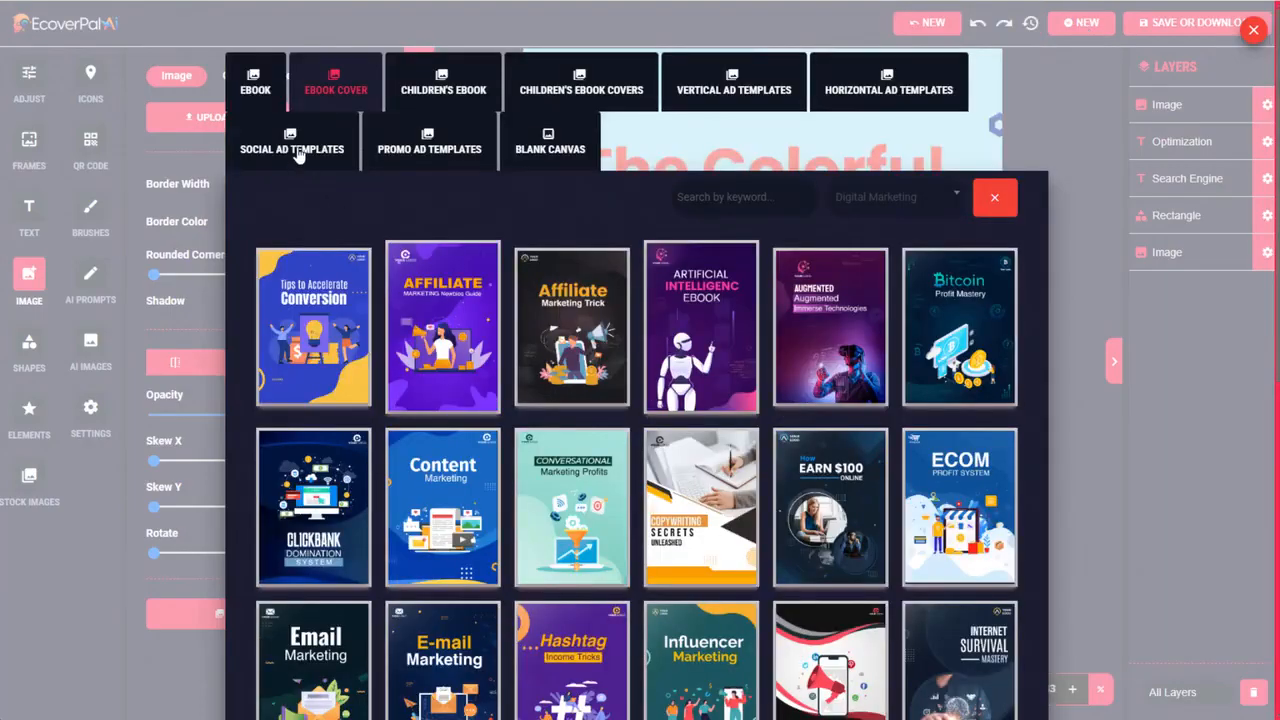
pyautogui.click(298, 152)
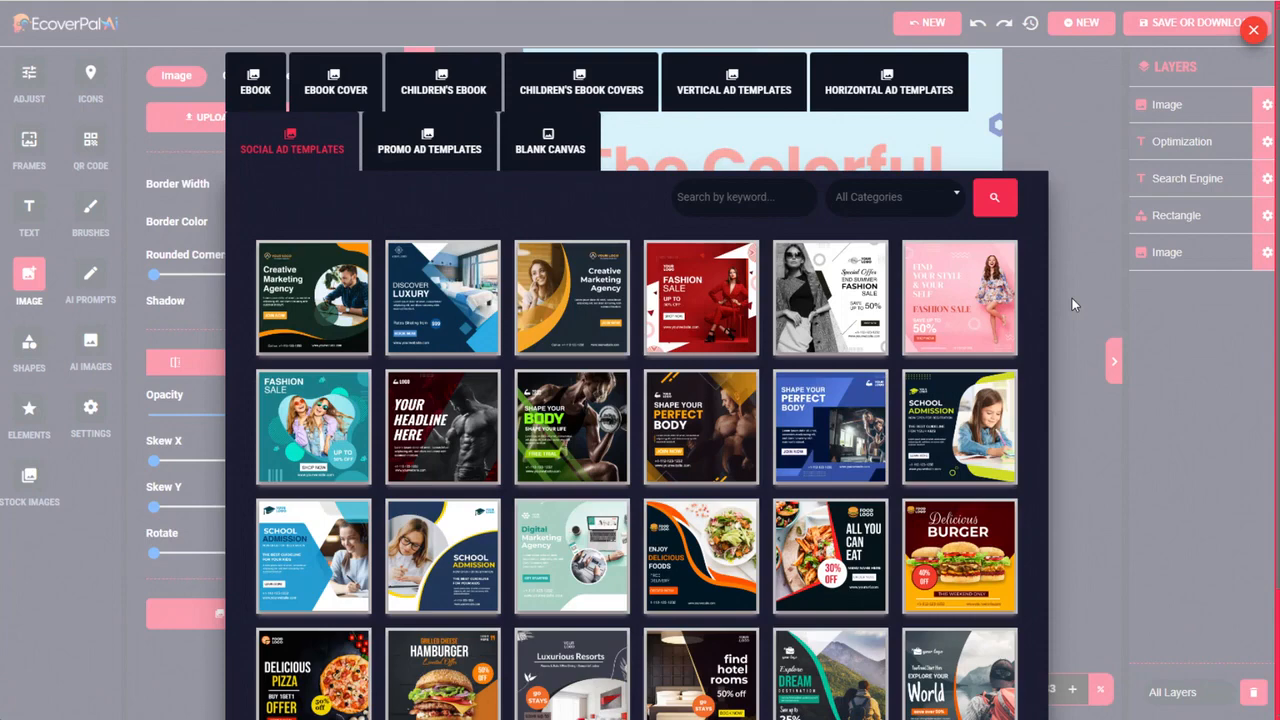
pyautogui.scroll(-2, 1072, 298)
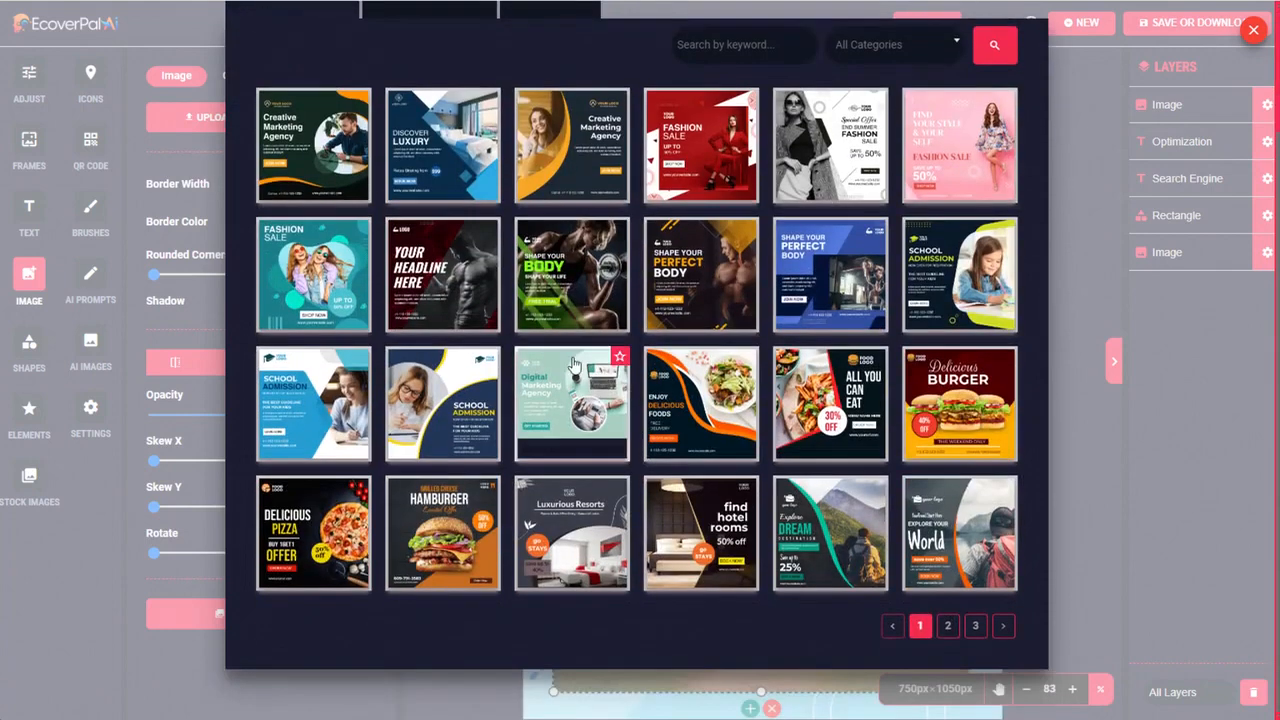
pyautogui.click(306, 527)
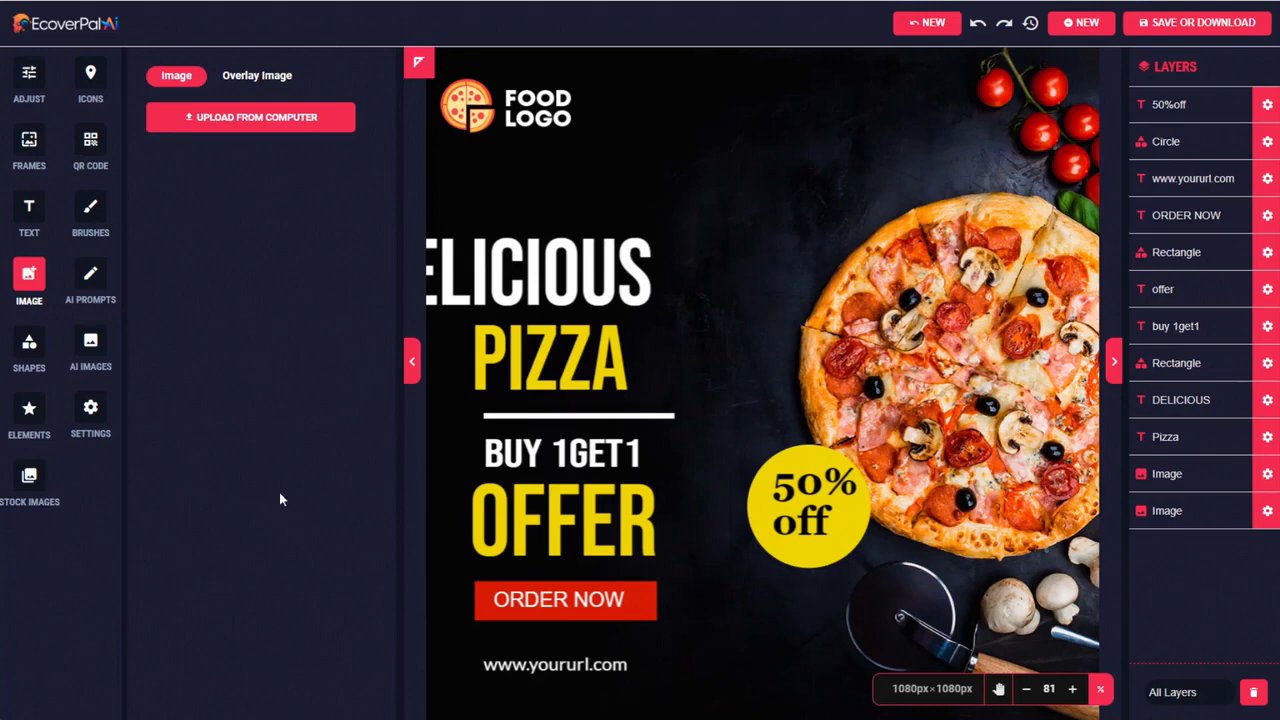
# Delete the "Food Logo" image from the pizza ad and upload img-logo-tonys.png from the computer instead
pyautogui.click(528, 100)
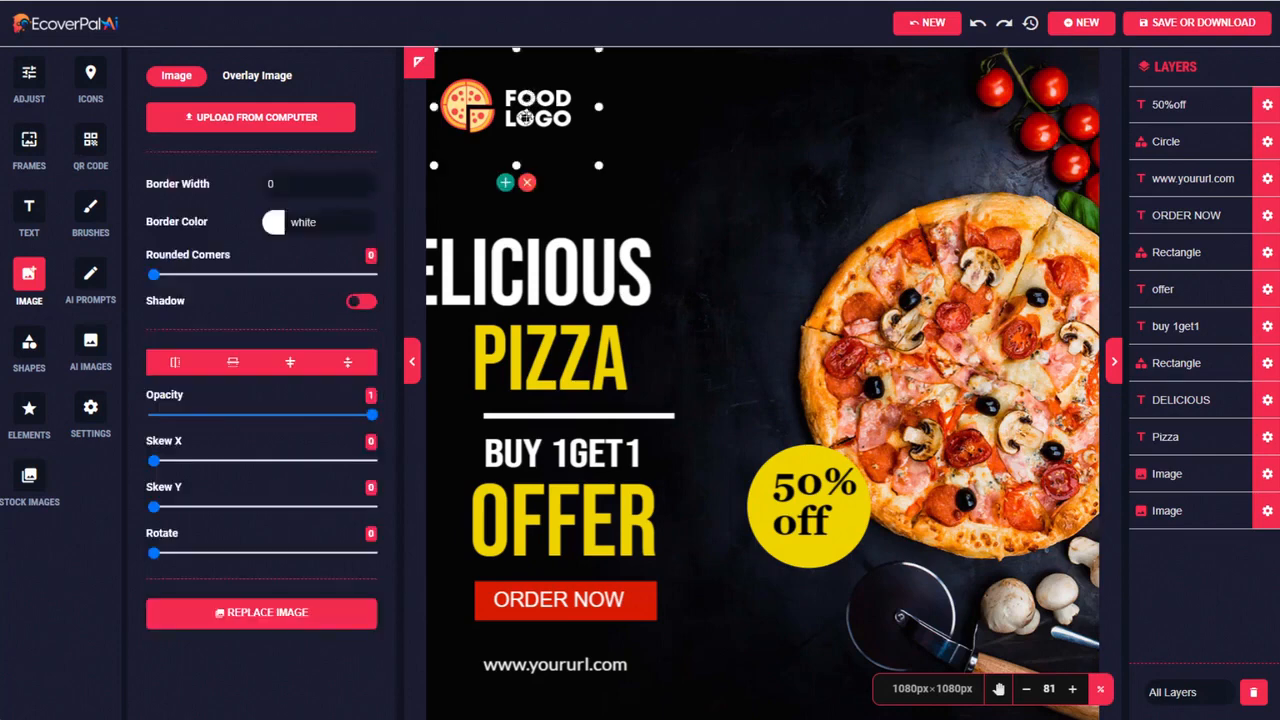
pyautogui.click(527, 186)
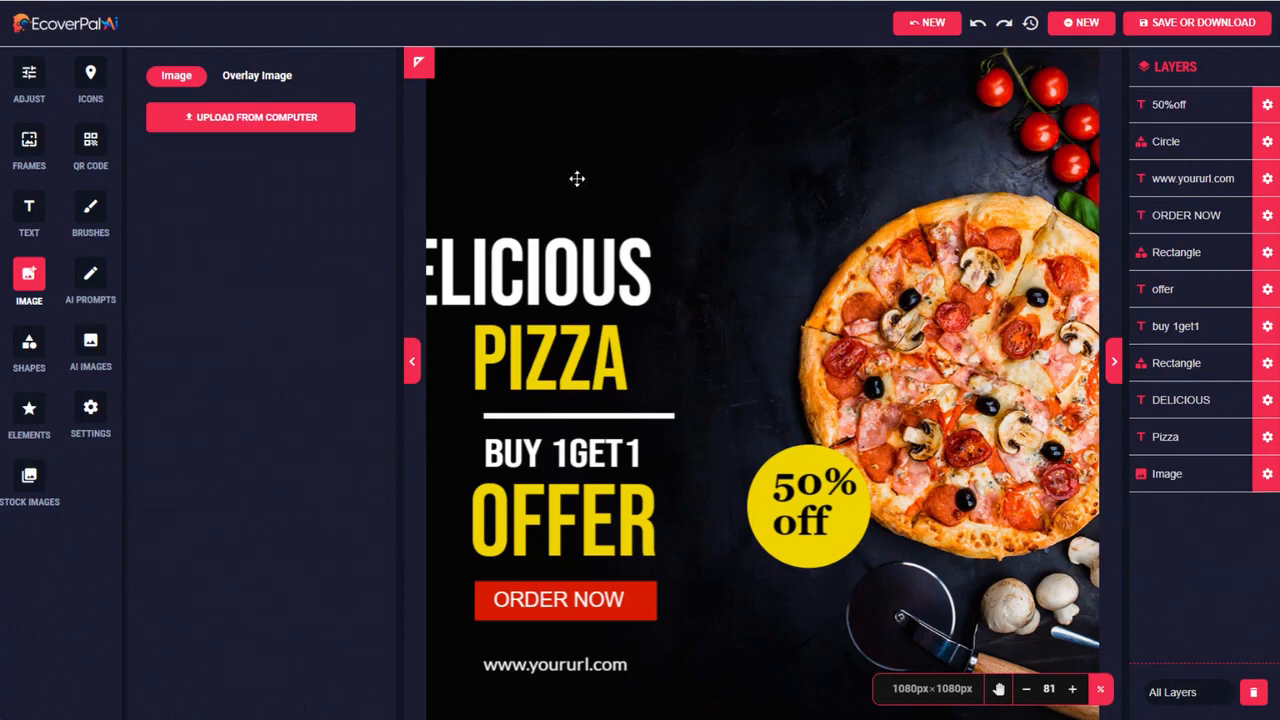
pyautogui.click(24, 278)
pyautogui.click(29, 276)
pyautogui.click(250, 118)
pyautogui.doubleClick(210, 199)
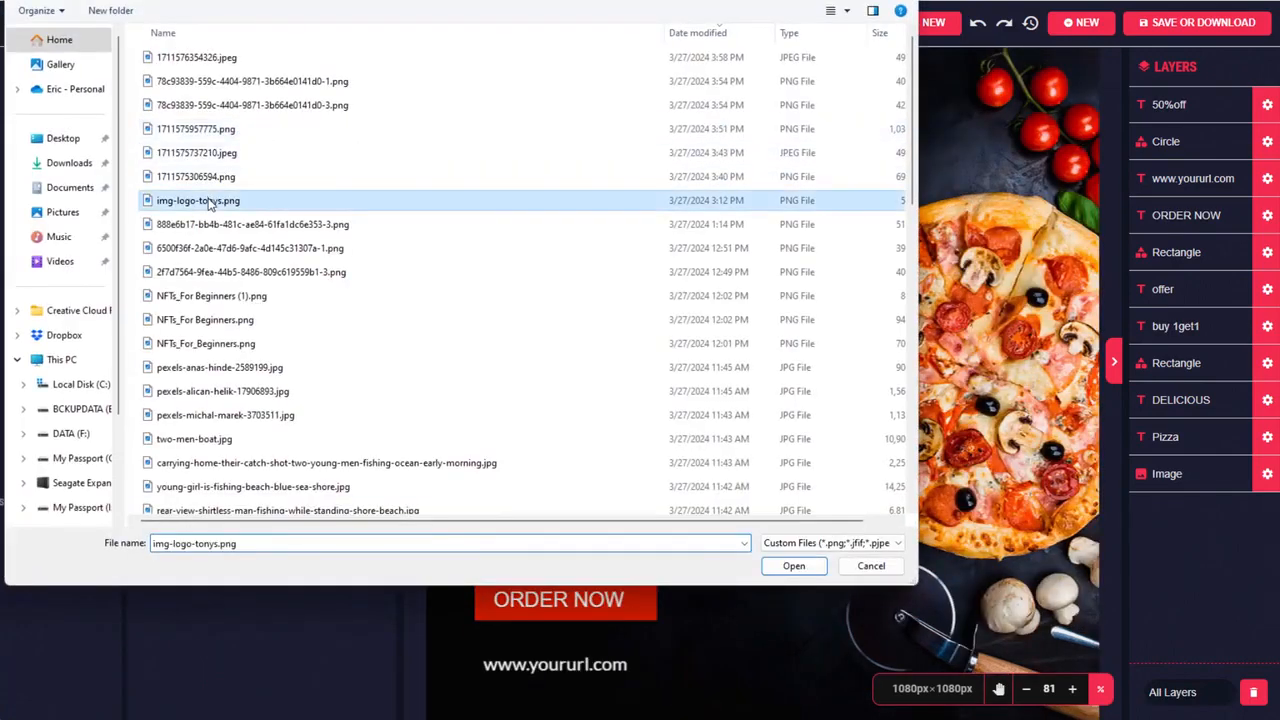
# Shrink the Tony's logo to less than half its size and place it above the "DELICIOUS" headline
pyautogui.moveTo(745, 405); pyautogui.dragTo(703, 250)
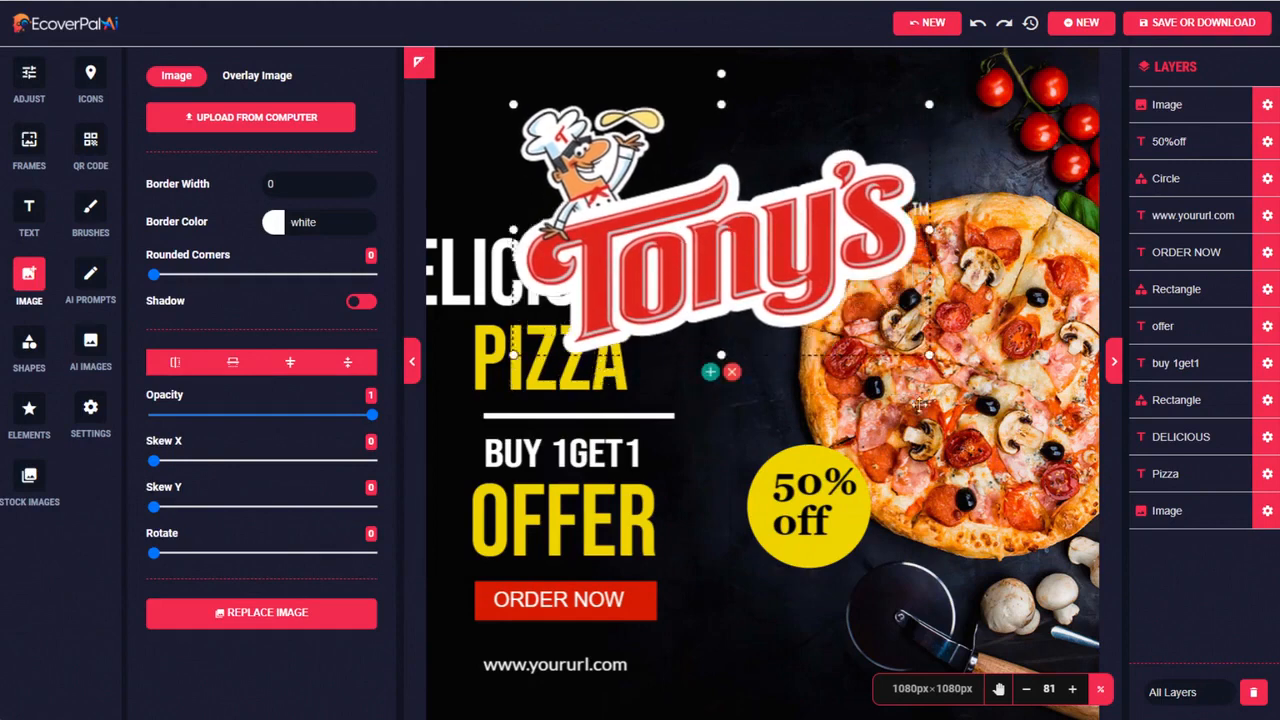
pyautogui.moveTo(937, 357); pyautogui.dragTo(714, 224)
pyautogui.moveTo(632, 190); pyautogui.dragTo(618, 160)
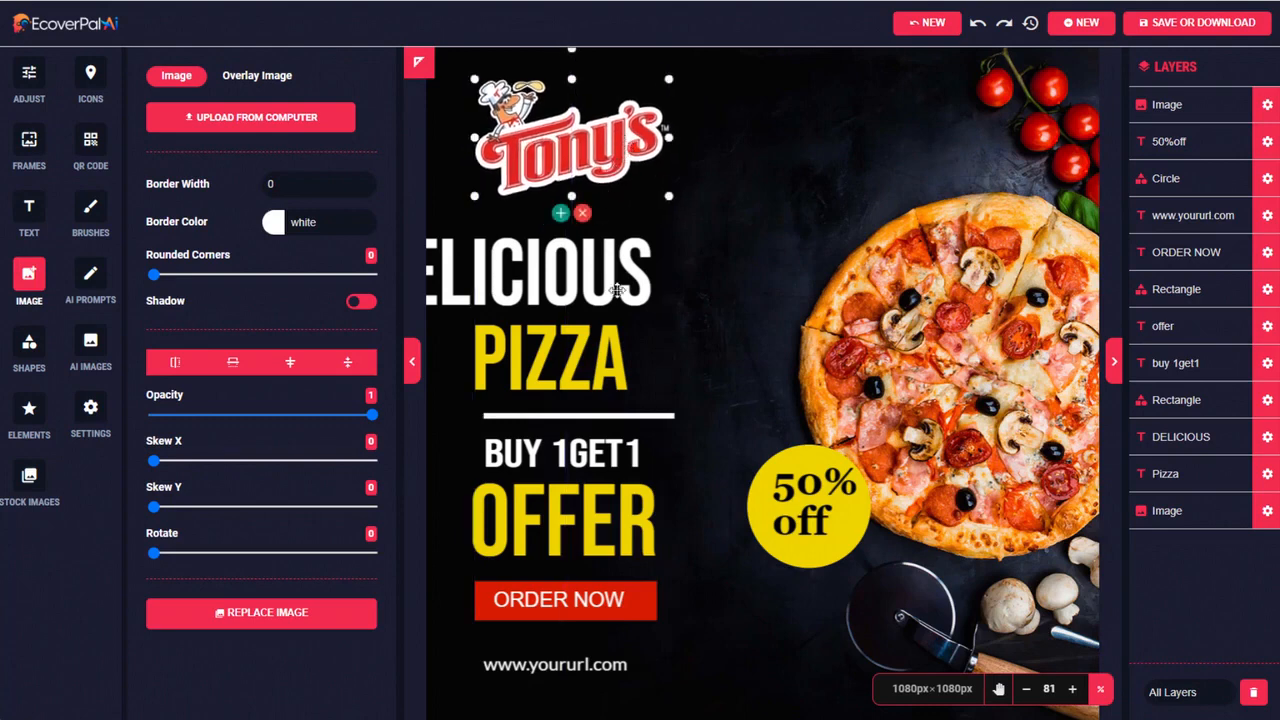
# Move the cut-off "DELICIOUS" headline fully onto the canvas, and respace the offer line as "buy 1 get 1", nudging it into place
pyautogui.moveTo(492, 263); pyautogui.dragTo(591, 262)
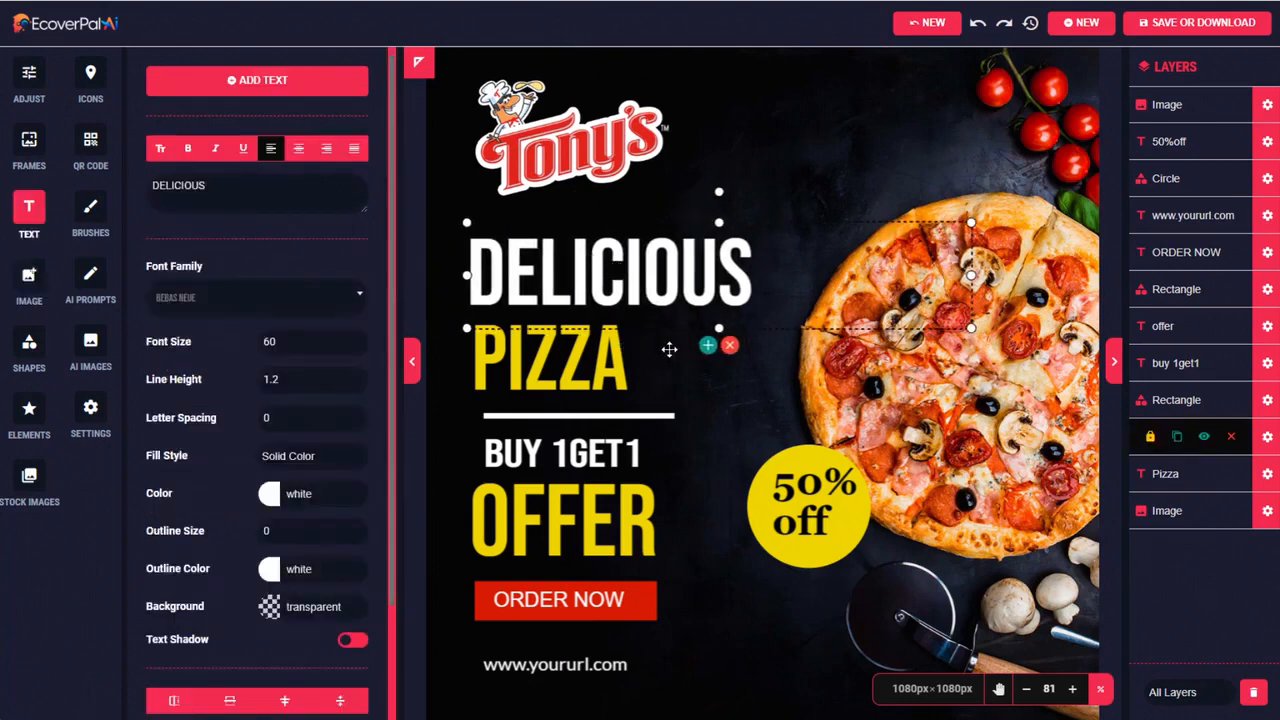
pyautogui.click(587, 458)
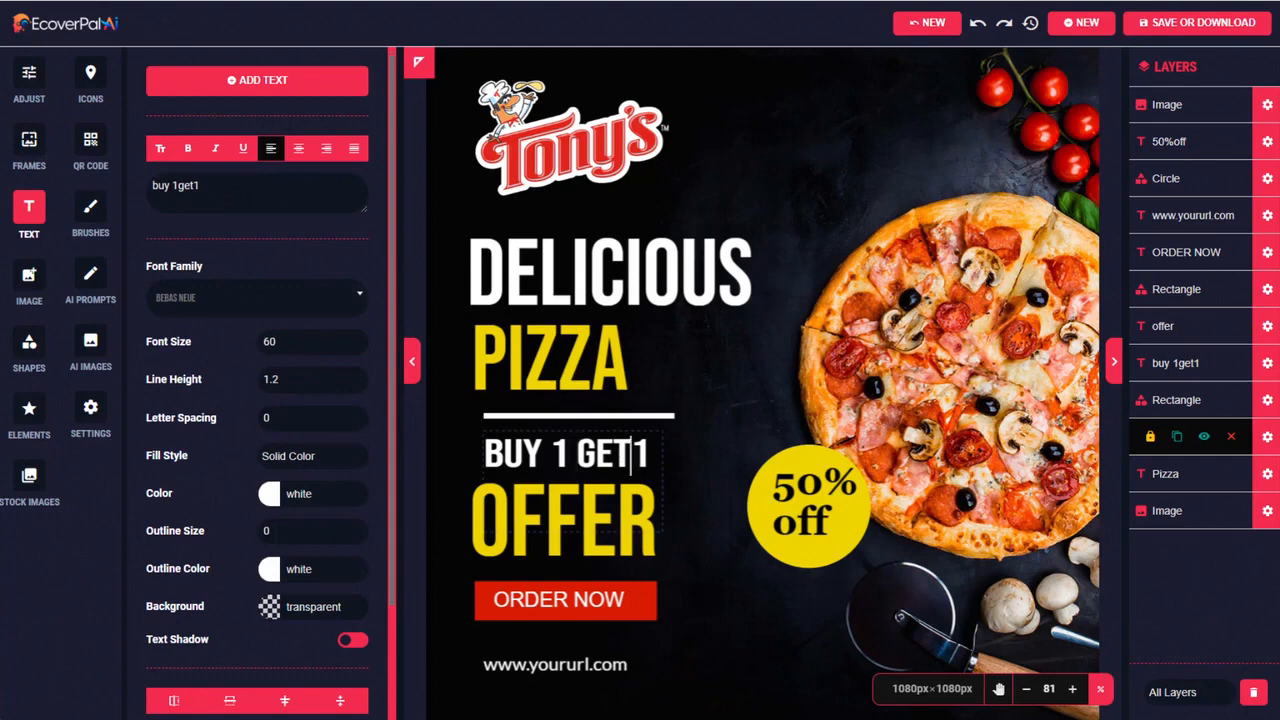
pyautogui.moveTo(587, 458)
pyautogui.mouseDown()
pyautogui.moveTo(572, 430)
pyautogui.moveTo(570, 451)
pyautogui.mouseUp()
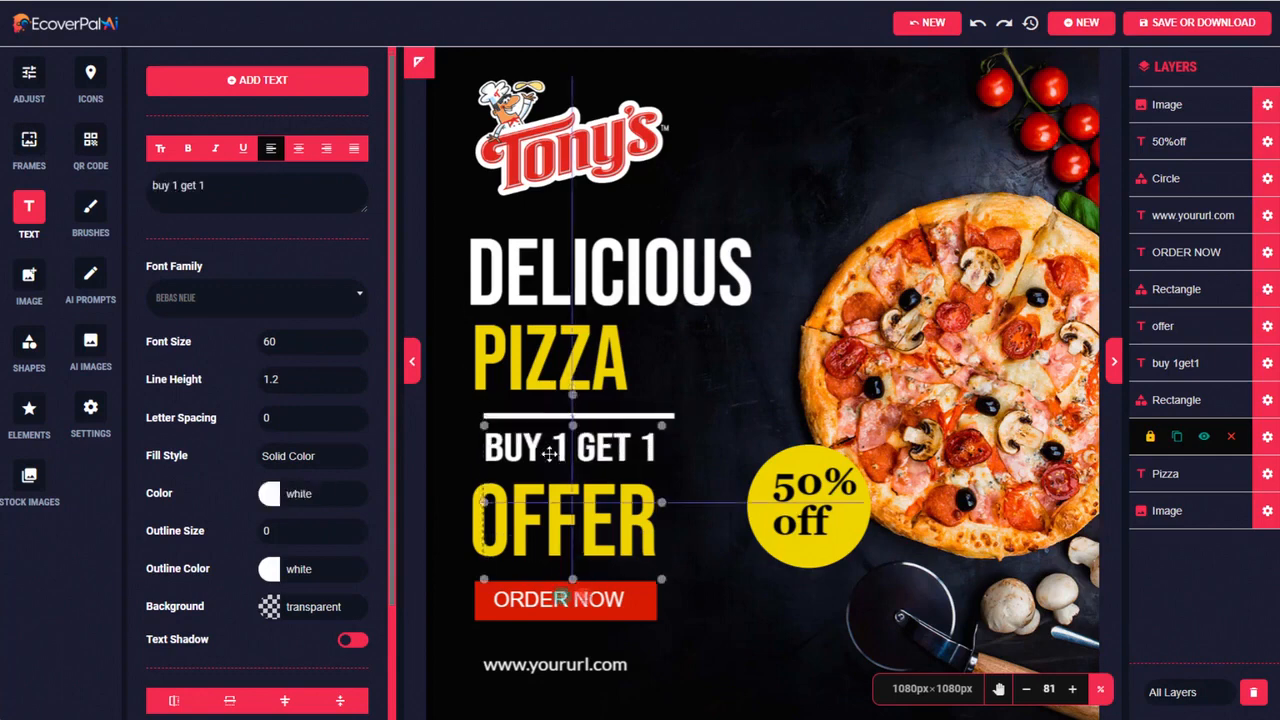
pyautogui.click(560, 665)
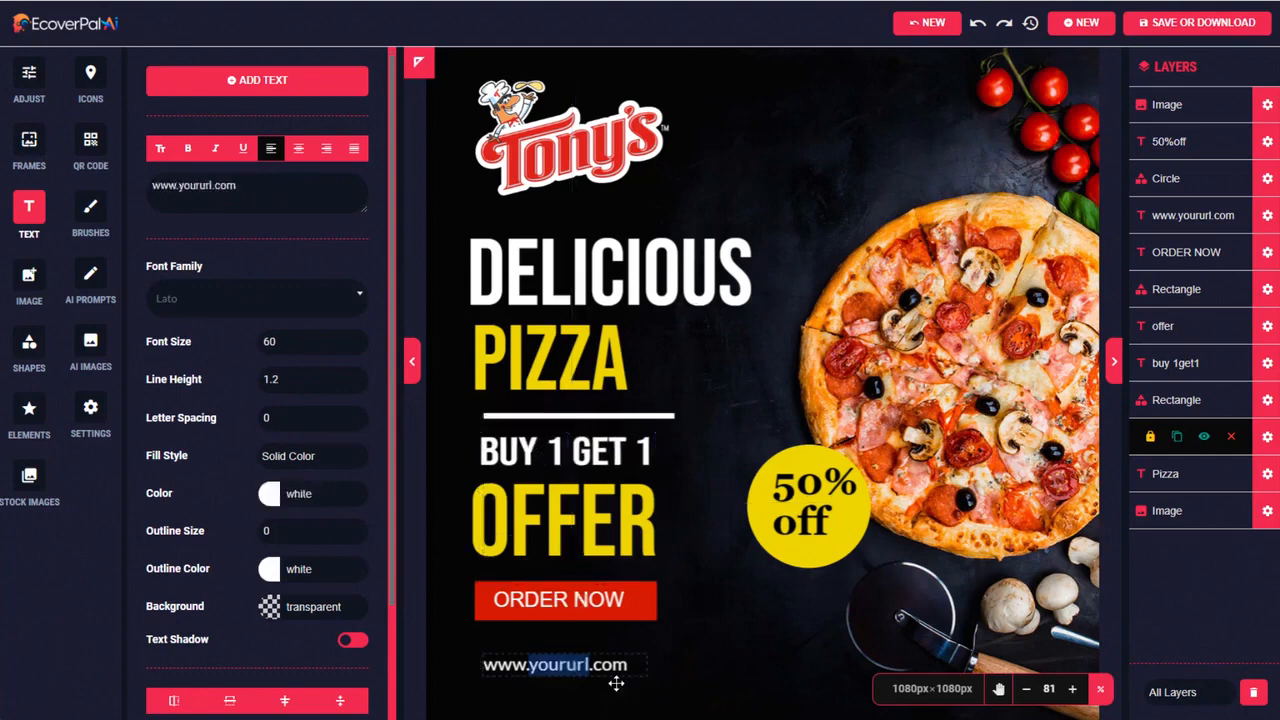
pyautogui.write('y')
pyautogui.write('onys')
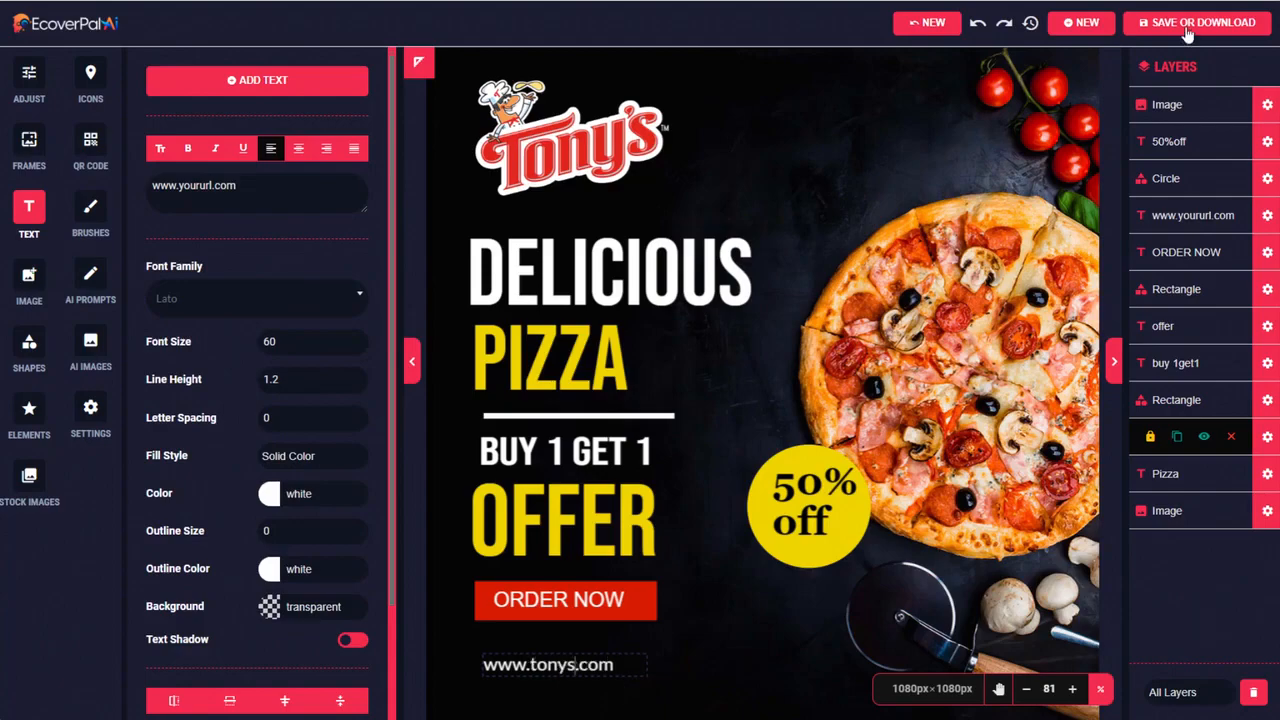
# Download the pizza ad as a JPEG image at 72 DPI - Monitor Resolution, check the downloaded file and close it
pyautogui.click(1187, 30)
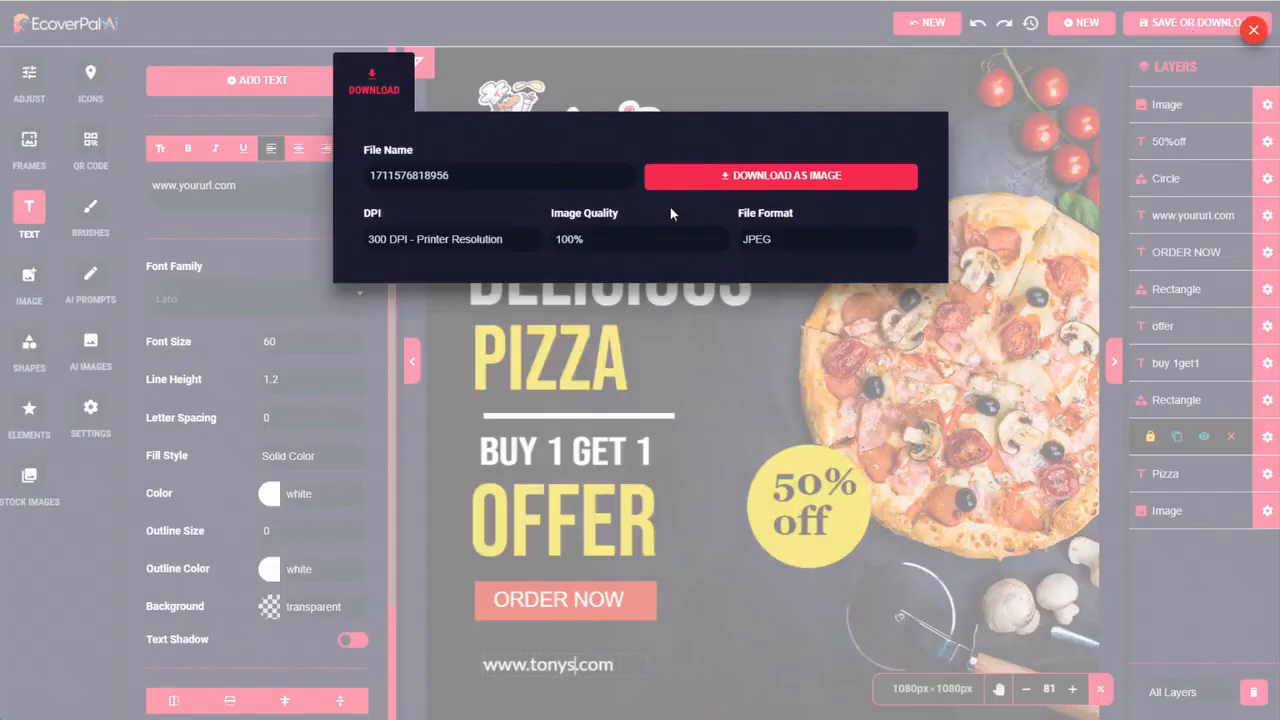
pyautogui.click(455, 239)
pyautogui.click(460, 260)
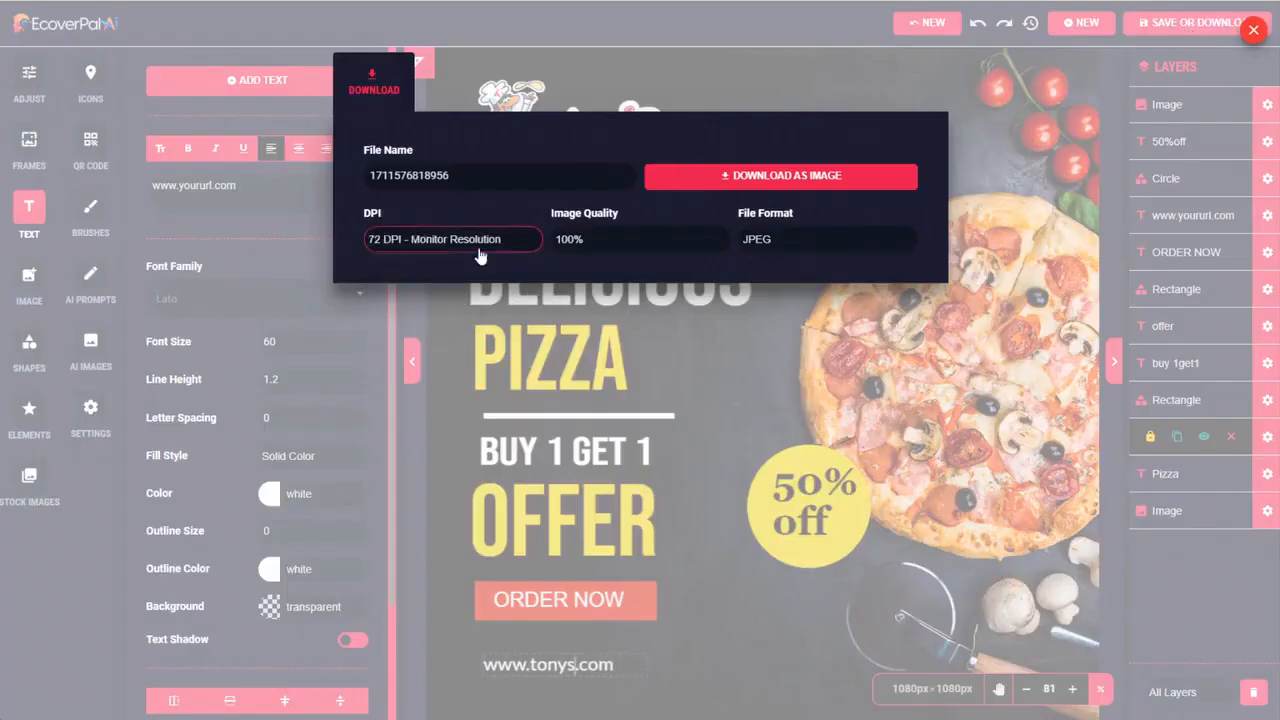
pyautogui.click(776, 177)
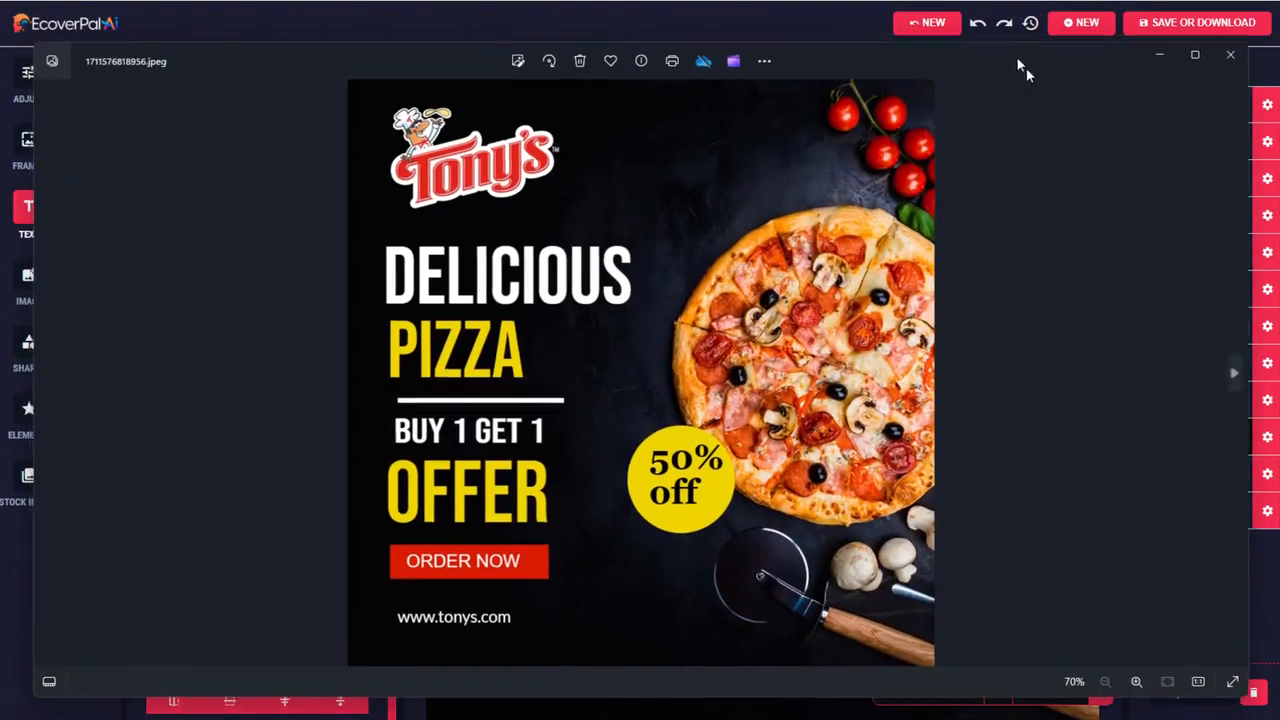
pyautogui.moveTo(1017, 56); pyautogui.dragTo(1072, 35)
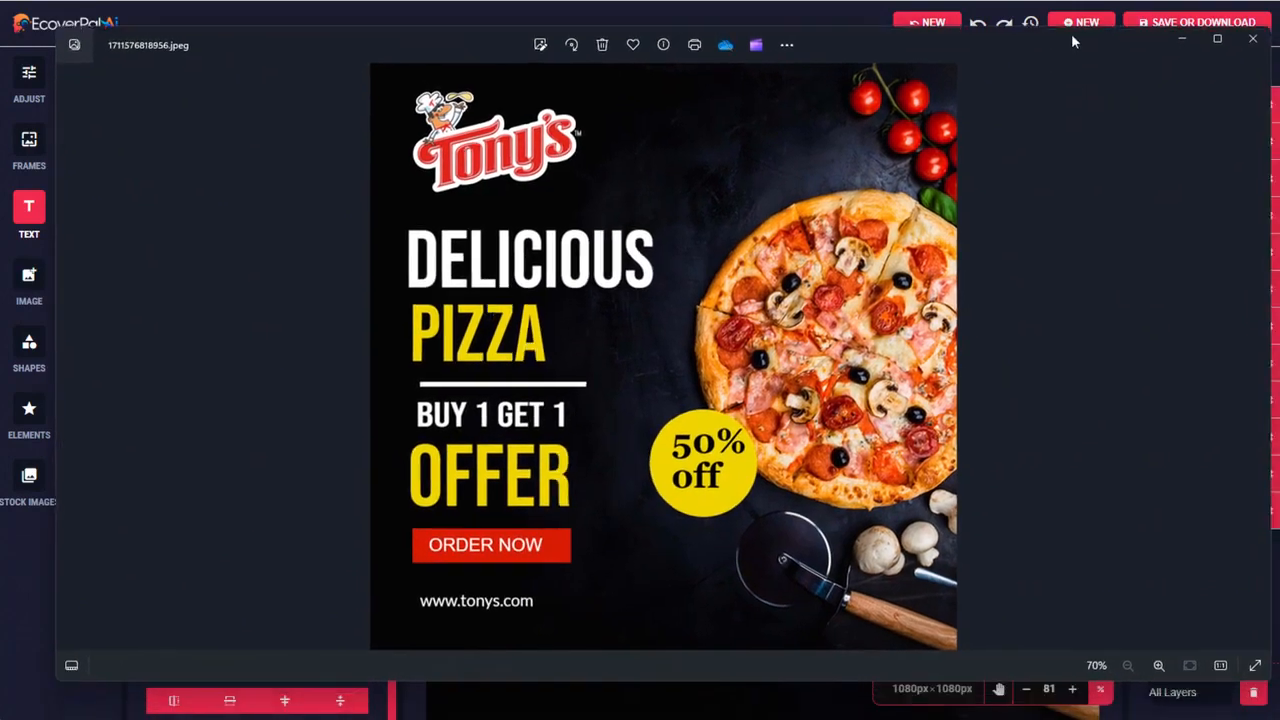
pyautogui.click(1252, 38)
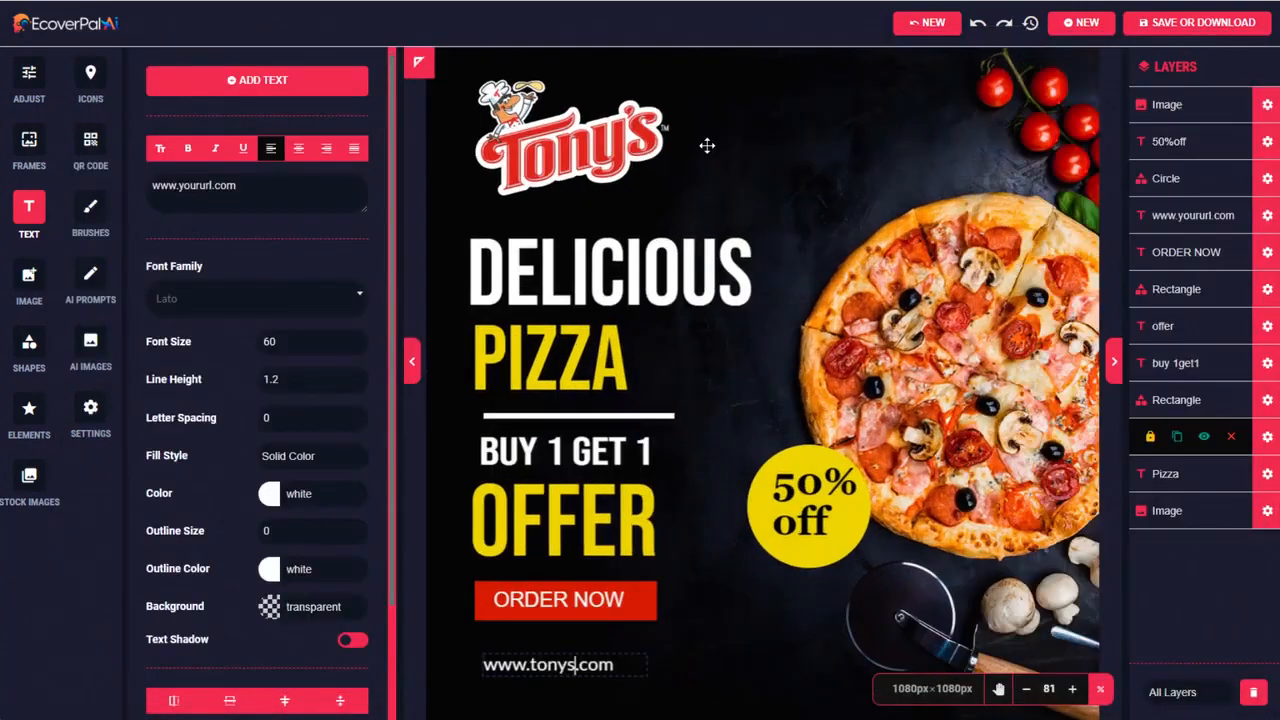
# Generate AI prompts from the basic idea "pepperoni pizza"
pyautogui.click(96, 277)
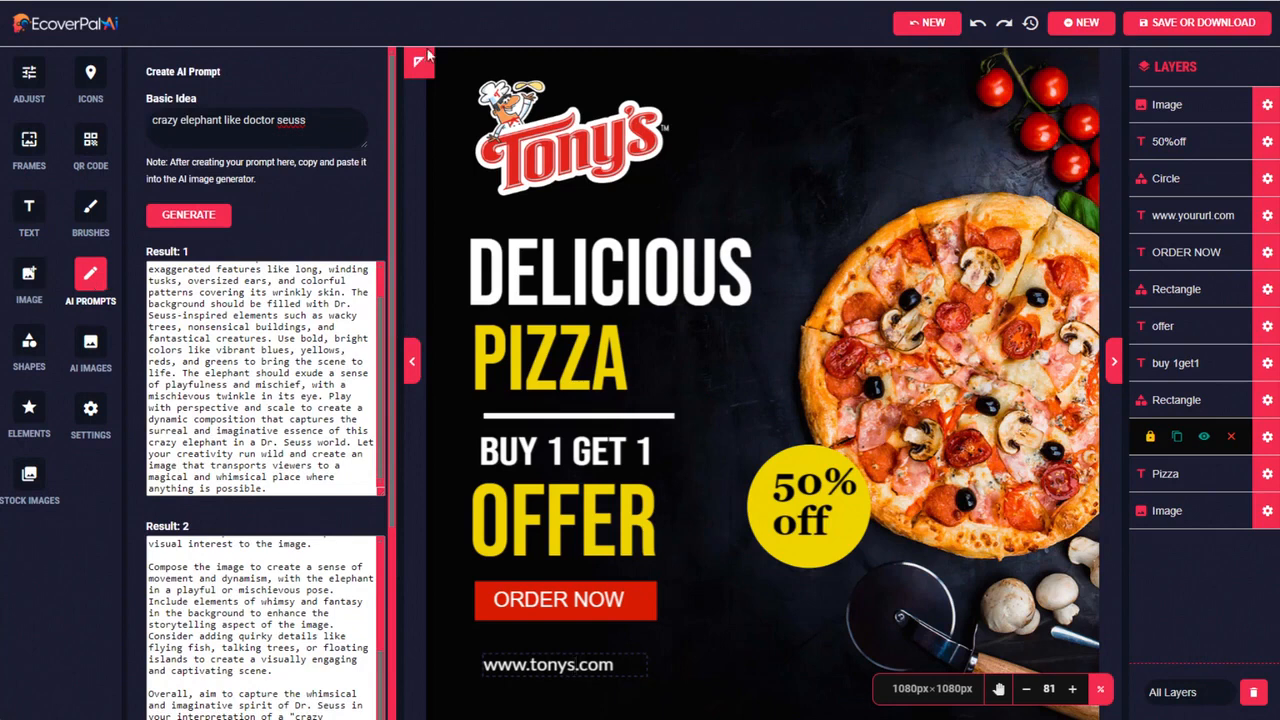
pyautogui.moveTo(320, 121); pyautogui.dragTo(117, 122)
pyautogui.write('pepperoni pizza')
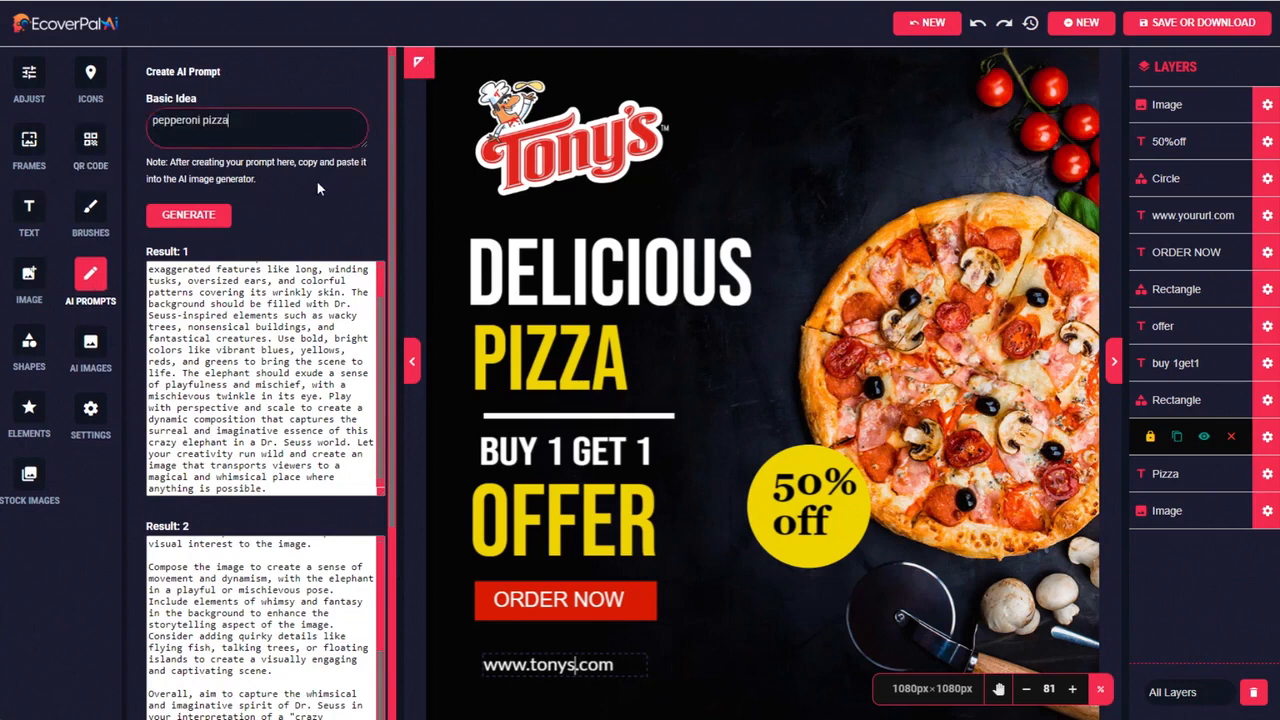
pyautogui.click(199, 216)
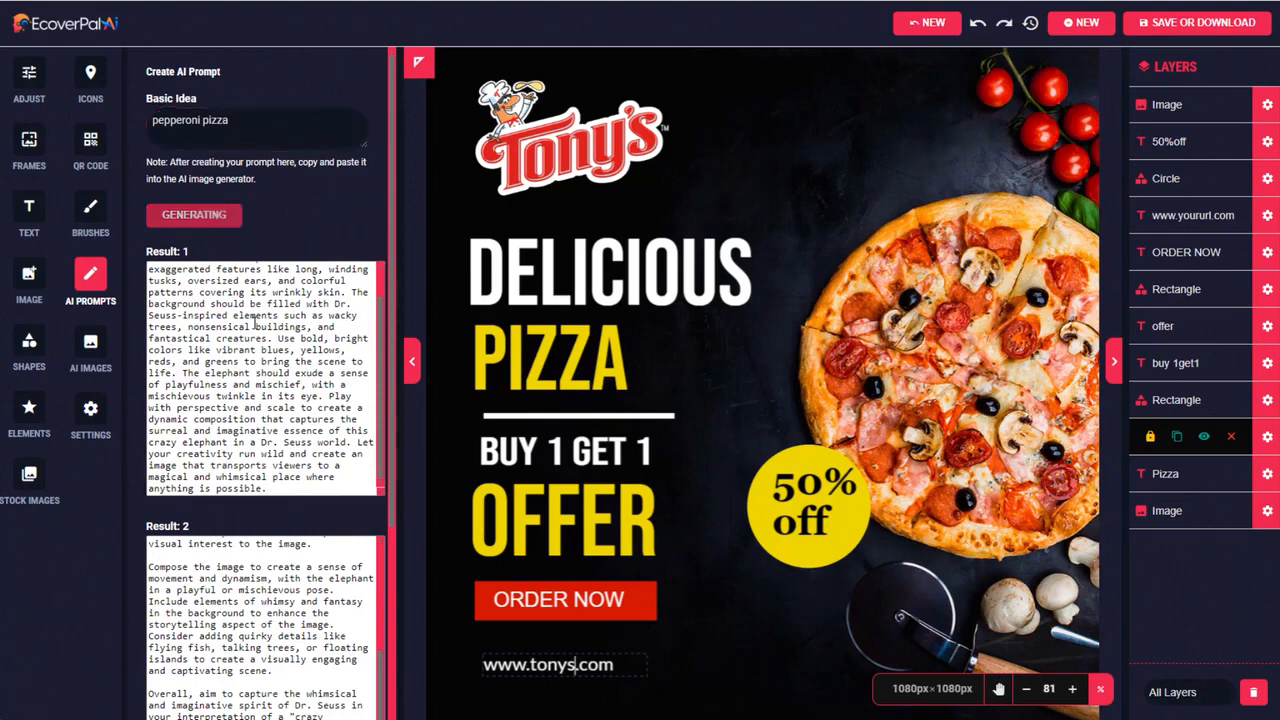
# Copy the first generated pizza prompt into the AI image generator in place of the old prompt and generate images
pyautogui.moveTo(149, 268); pyautogui.dragTo(218, 488)
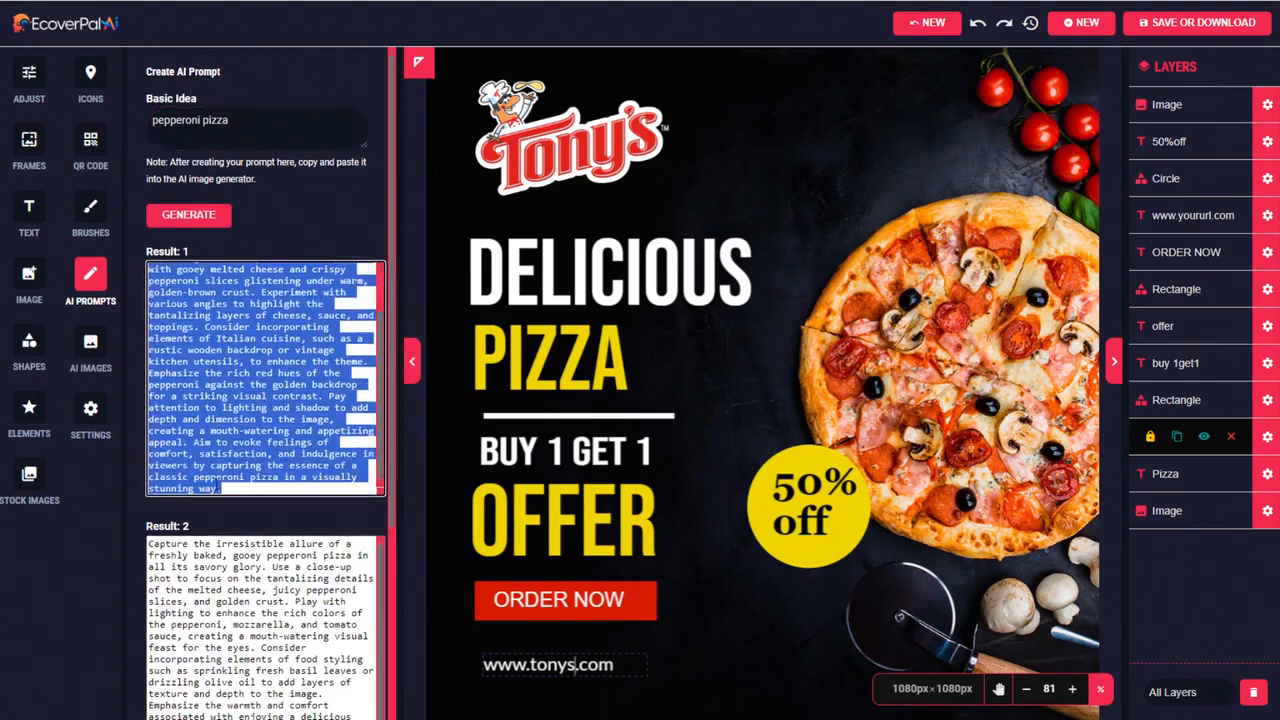
pyautogui.click(90, 341)
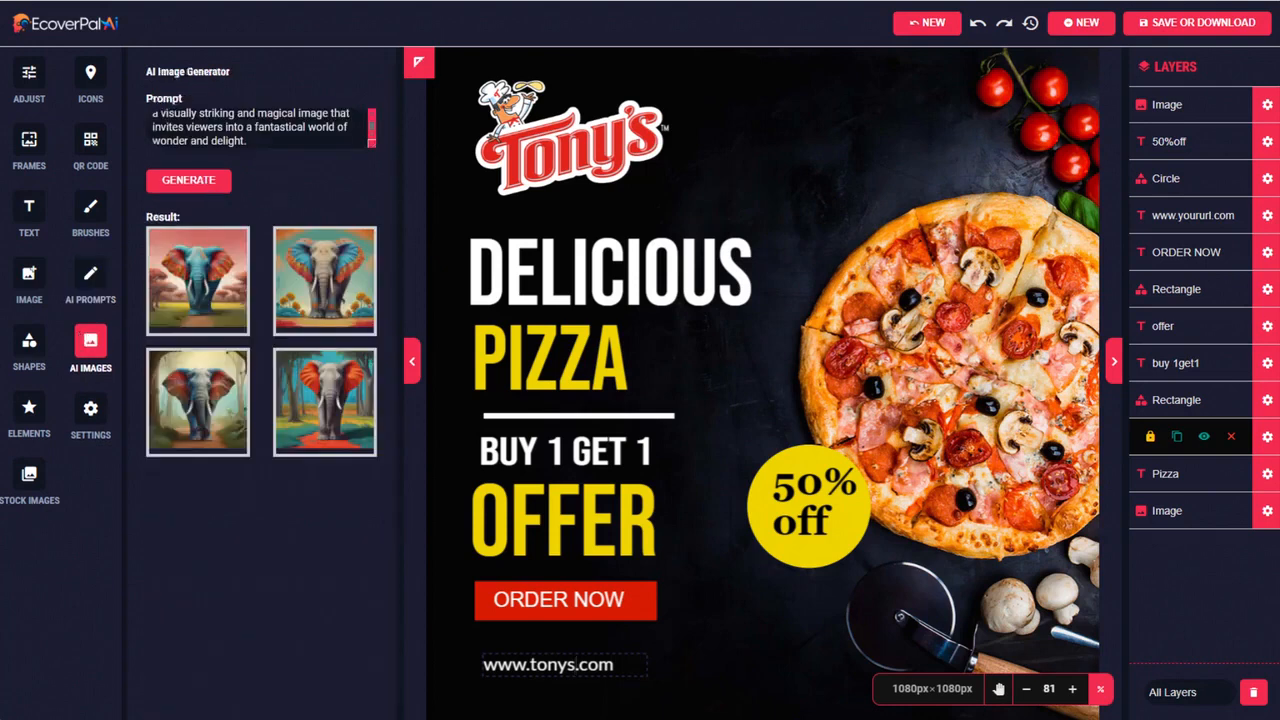
pyautogui.moveTo(248, 141); pyautogui.dragTo(108, 90)
pyautogui.hotkey('ctrl', 'v')
pyautogui.click(201, 183)
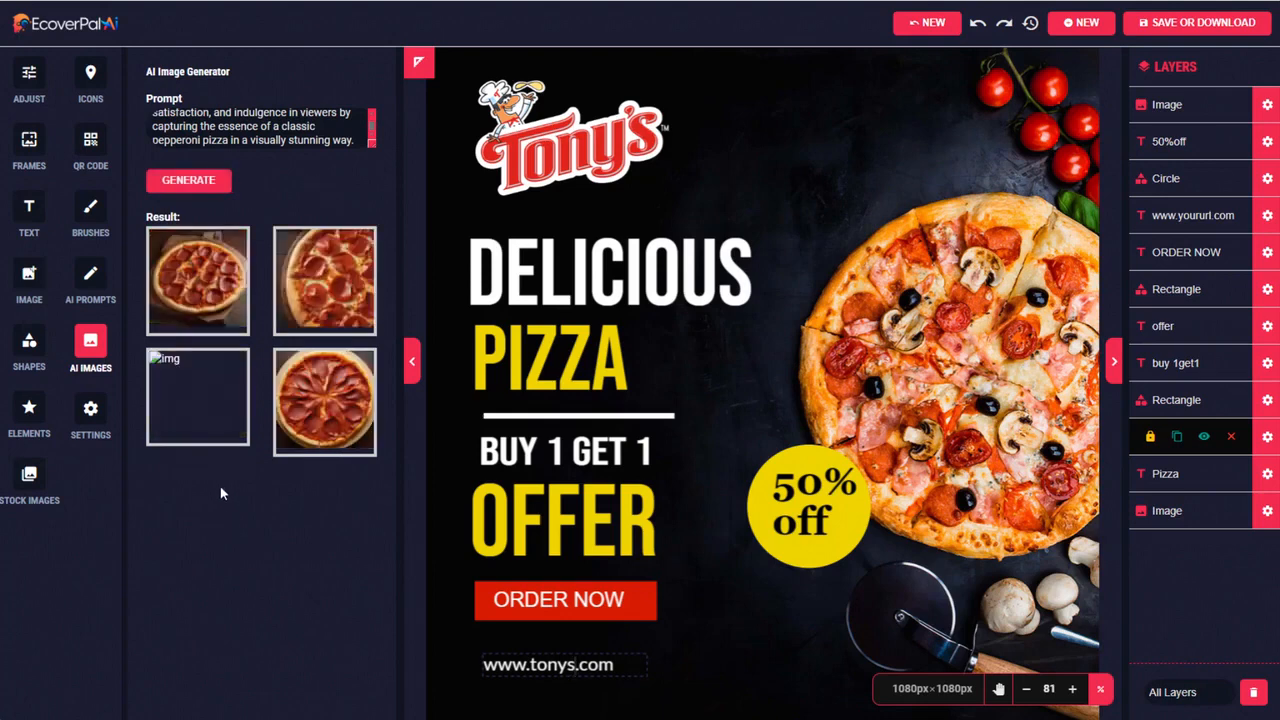
# Add the generated image of a whole pepperoni pizza on a wooden board and enlarge it to cover the entire canvas
pyautogui.click(190, 401)
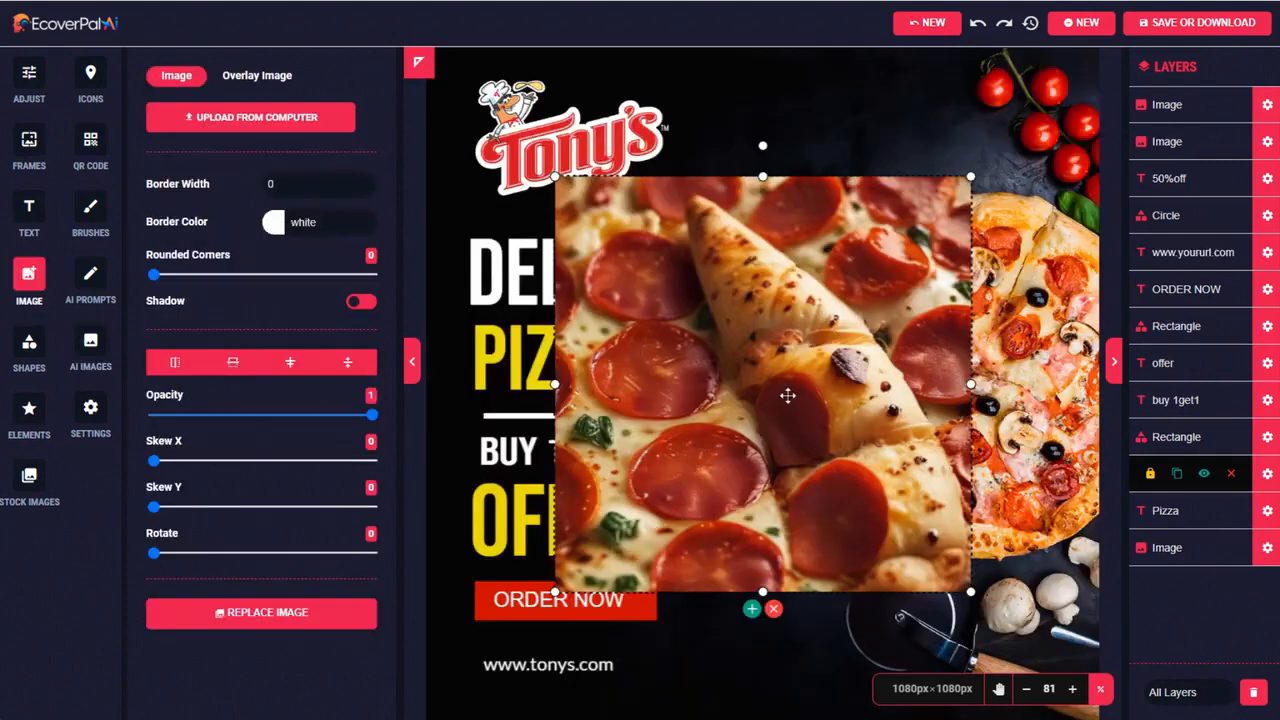
pyautogui.click(774, 609)
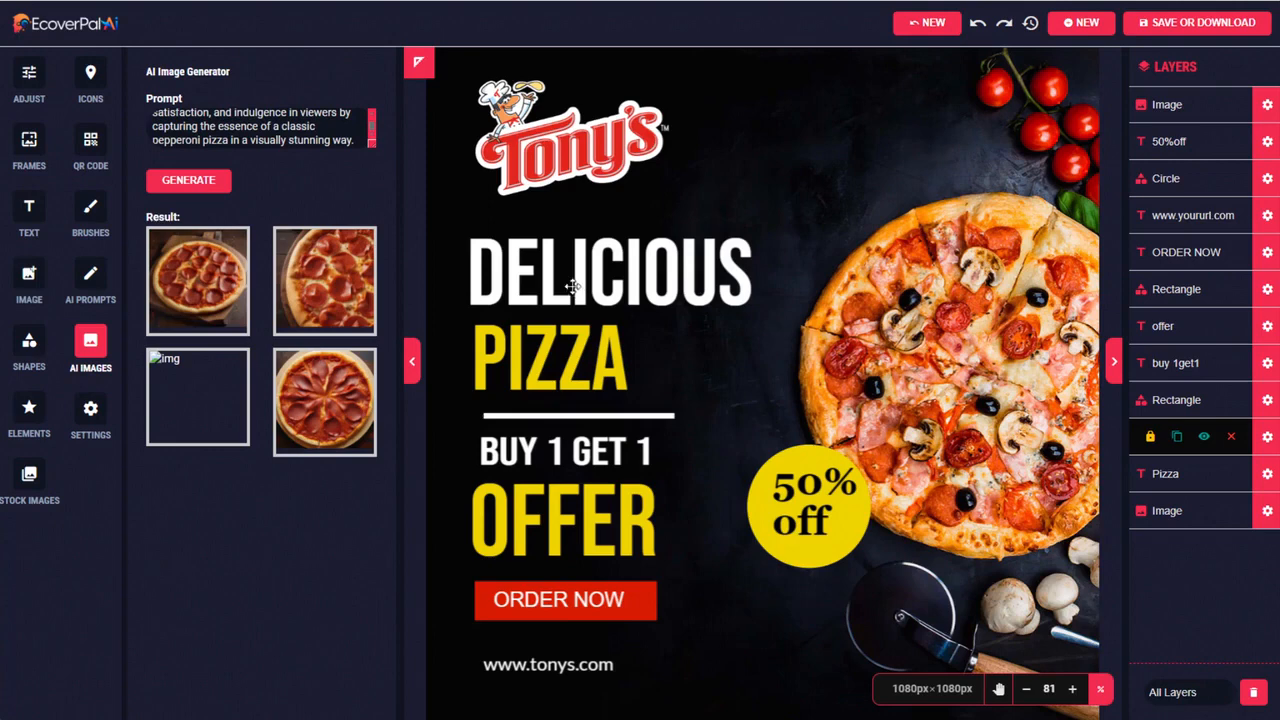
pyautogui.click(198, 279)
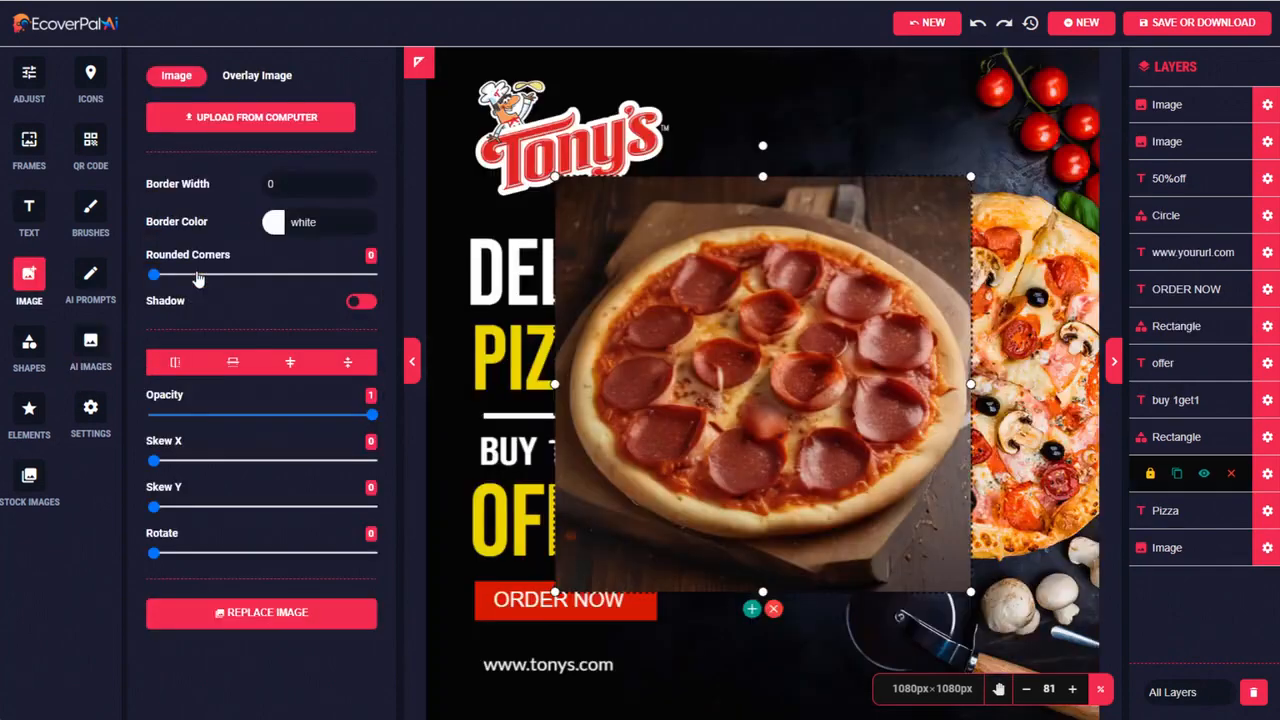
pyautogui.moveTo(727, 398); pyautogui.dragTo(603, 272)
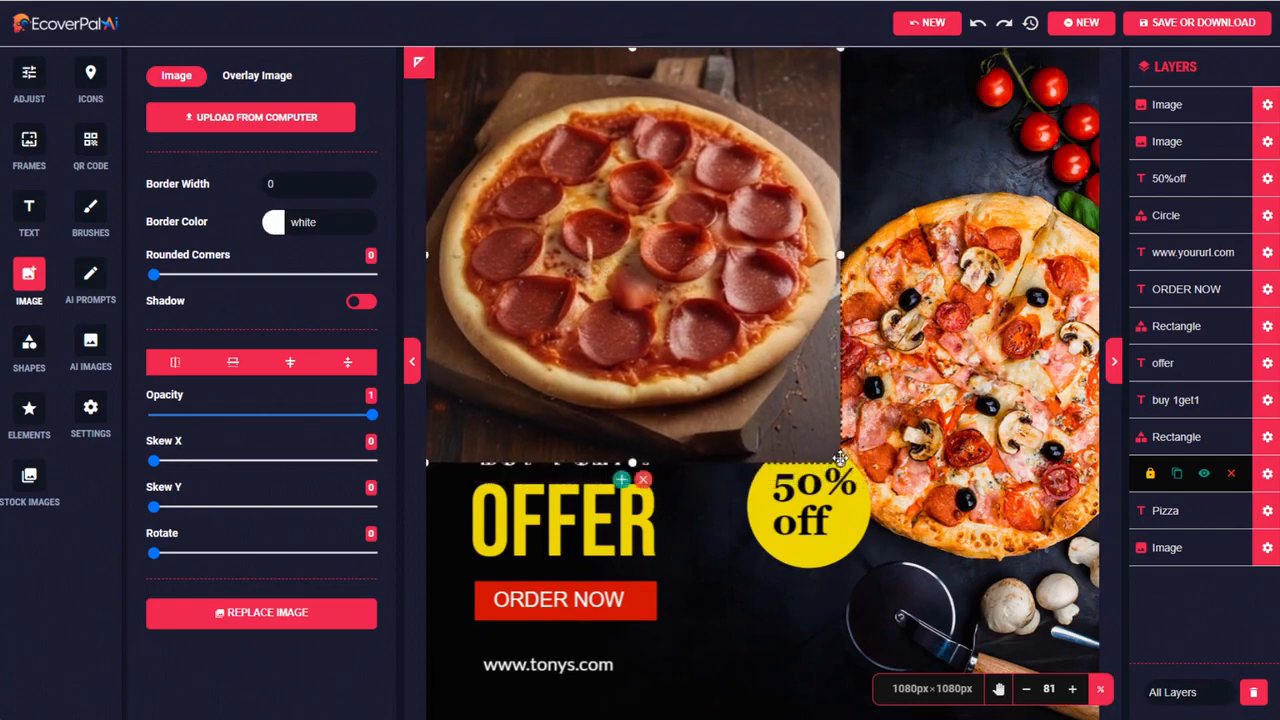
pyautogui.moveTo(840, 462); pyautogui.dragTo(1102, 719)
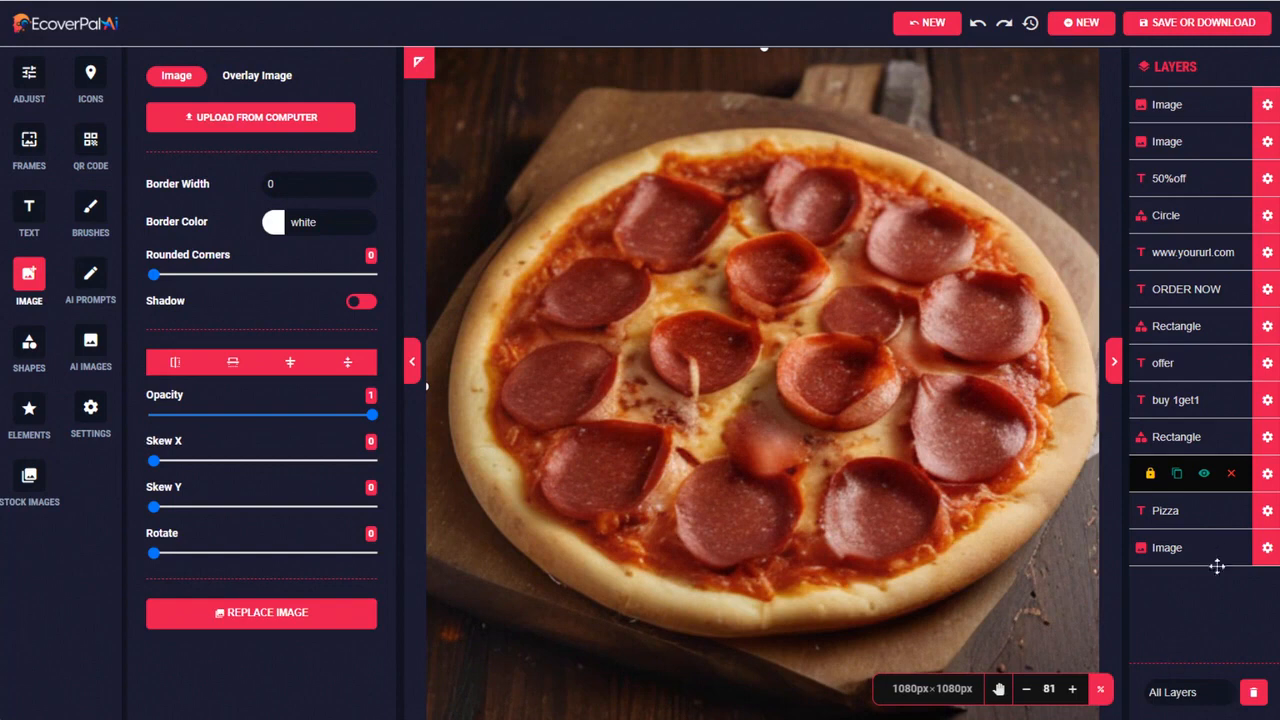
# Move the new pepperoni pizza image layer to the bottom of the layer stack
pyautogui.click(1266, 108)
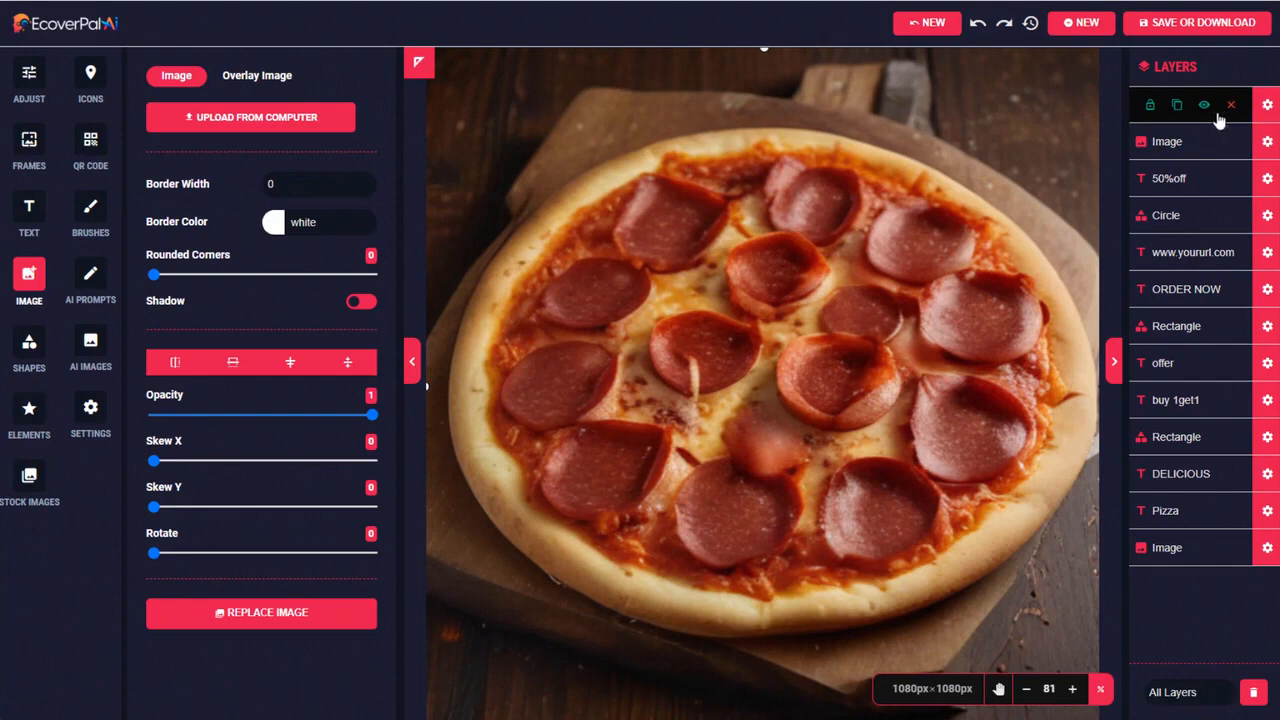
pyautogui.moveTo(1218, 120); pyautogui.dragTo(1266, 563)
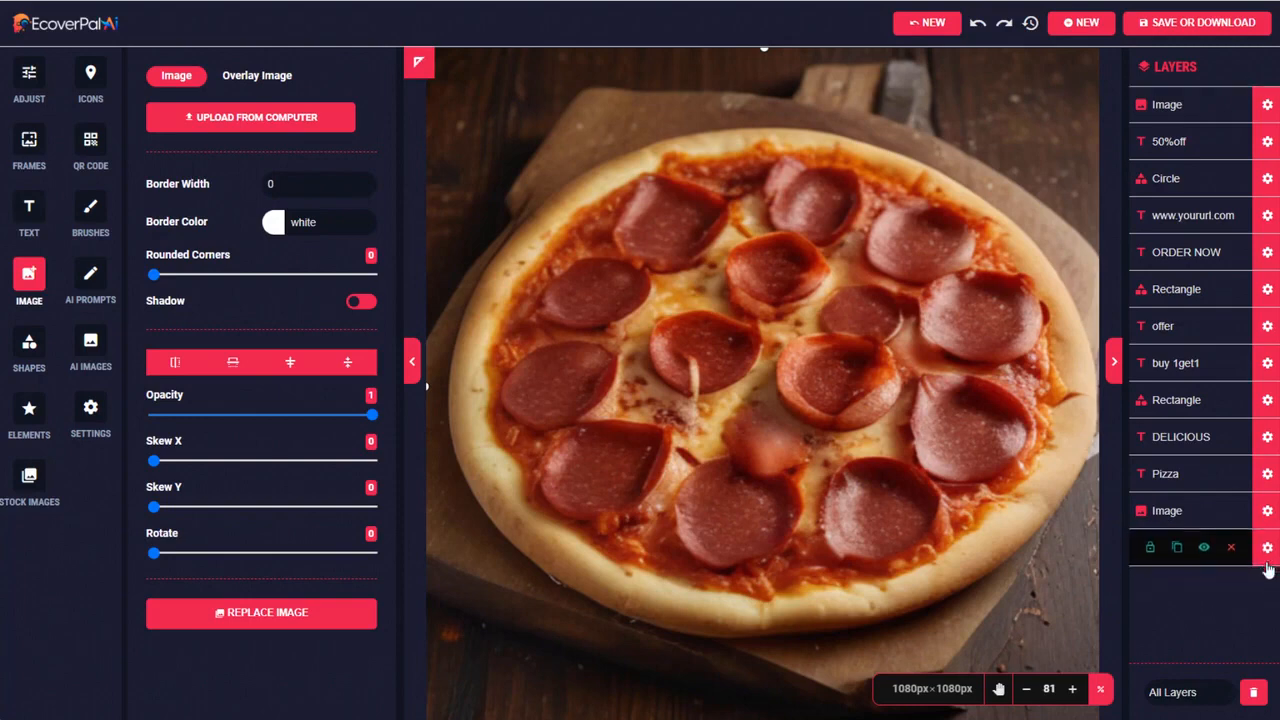
# Hide the template's original dark pizza background layer and download the ad as a JPEG image
pyautogui.click(1267, 104)
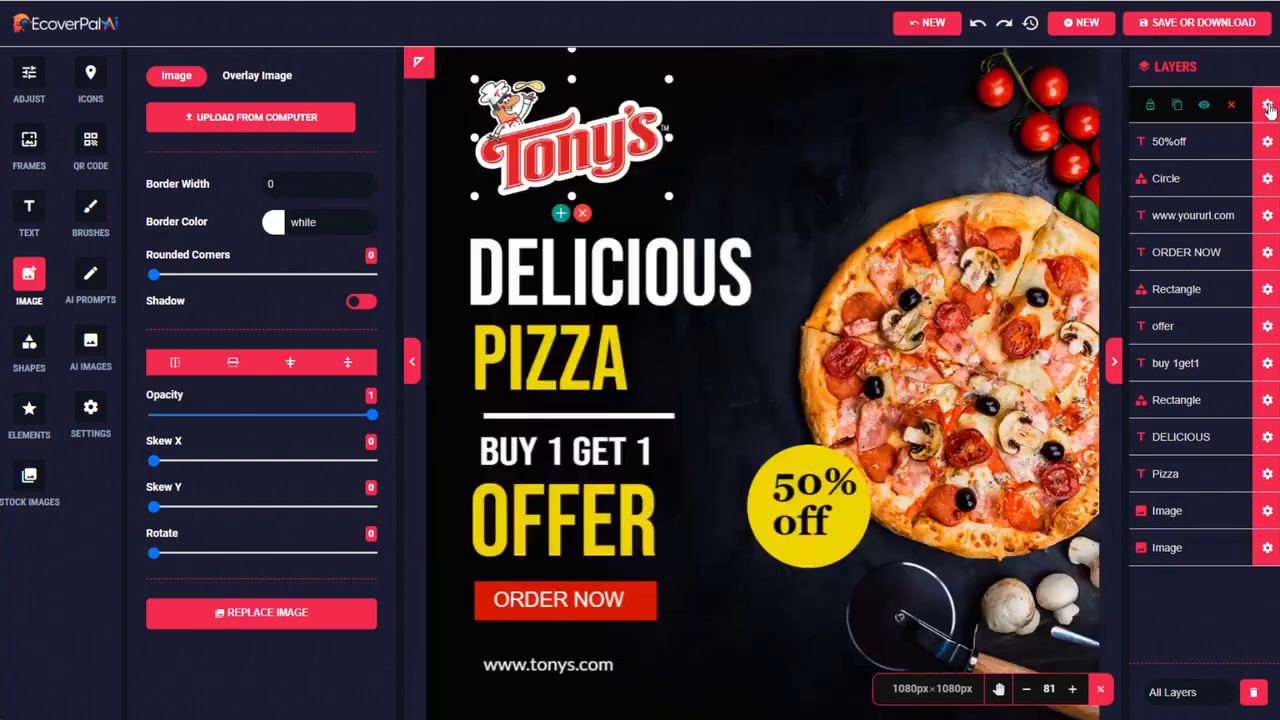
pyautogui.click(1267, 512)
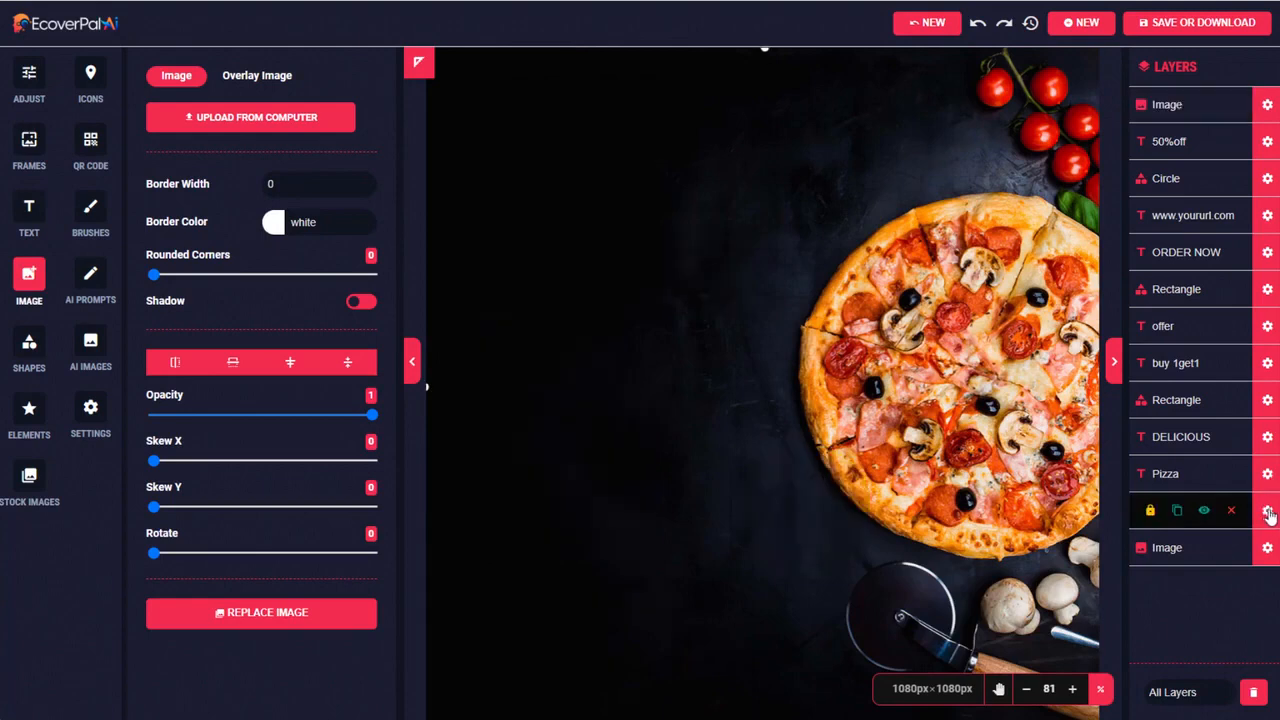
pyautogui.click(1204, 512)
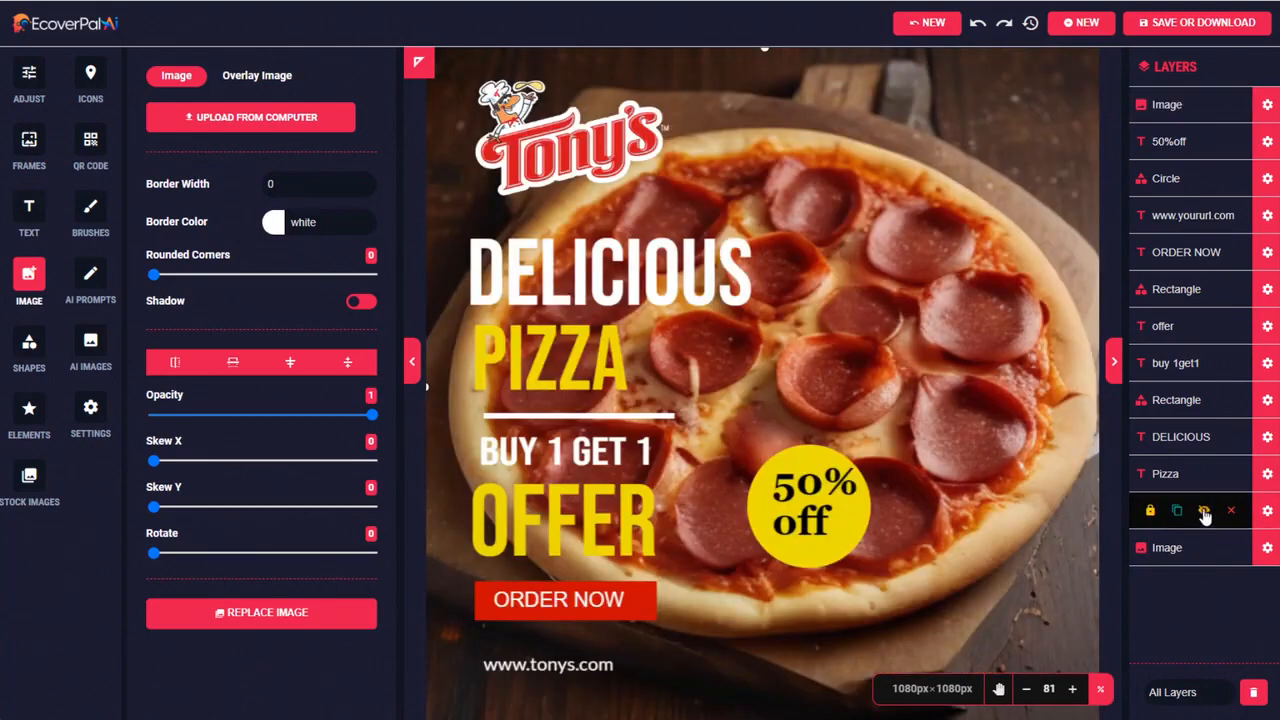
pyautogui.click(1204, 512)
pyautogui.click(1204, 512)
pyautogui.click(1183, 30)
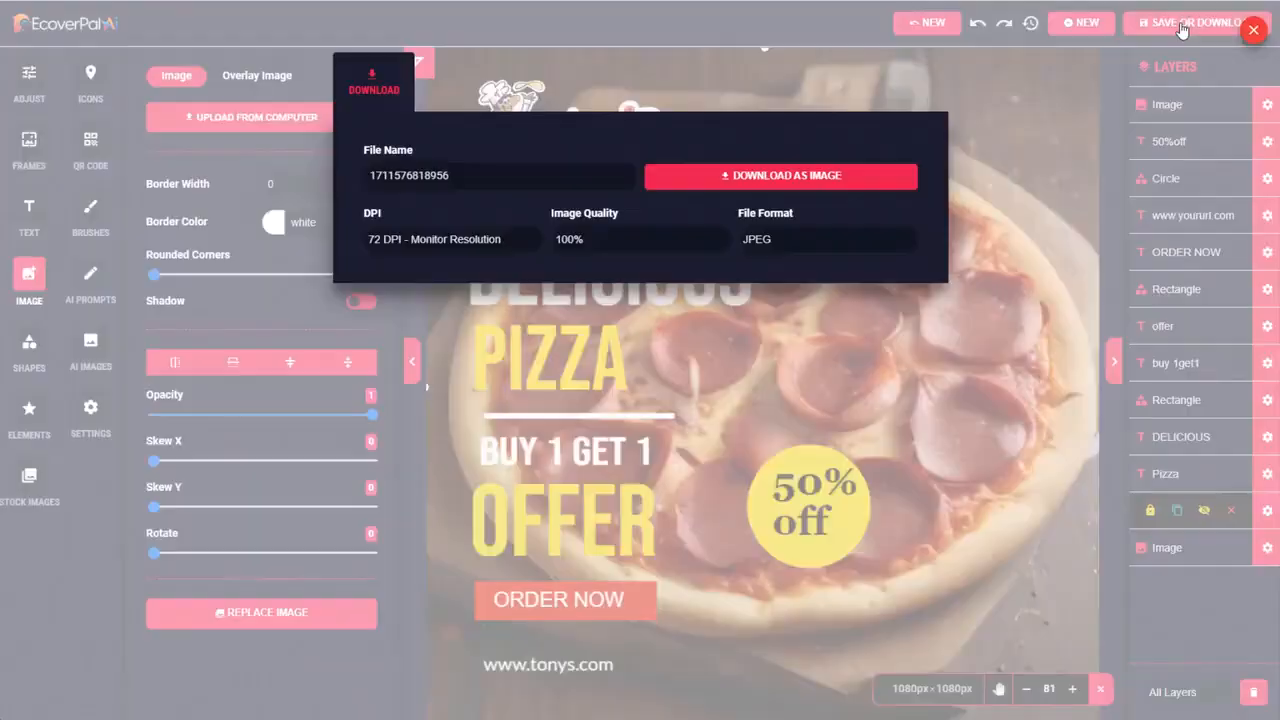
pyautogui.click(830, 172)
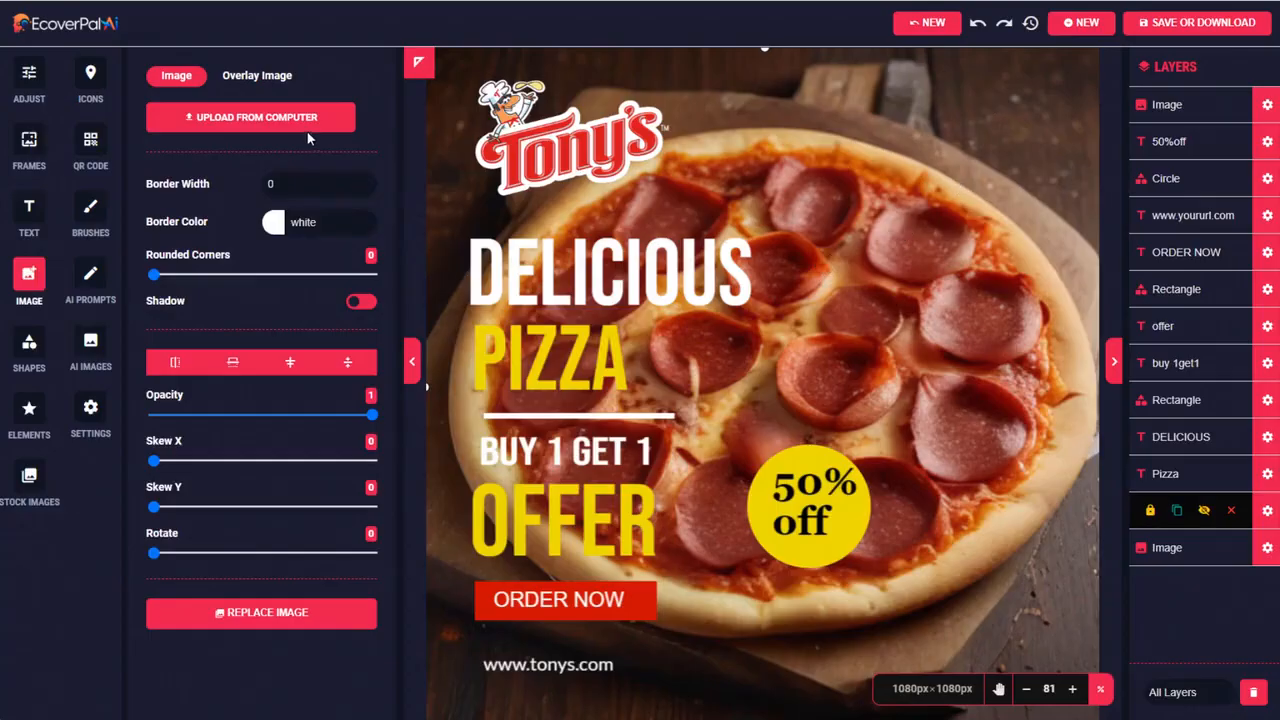
pyautogui.click(91, 145)
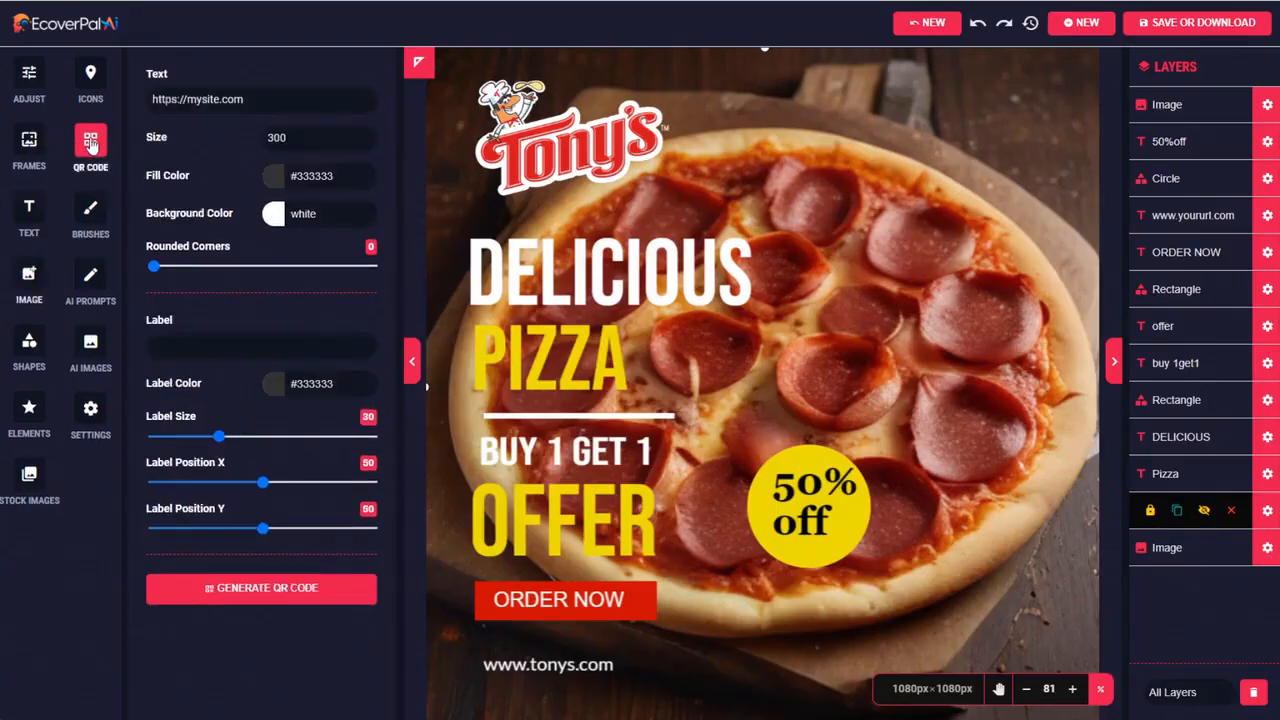
pyautogui.doubleClick(200, 100)
pyautogui.write('ton')
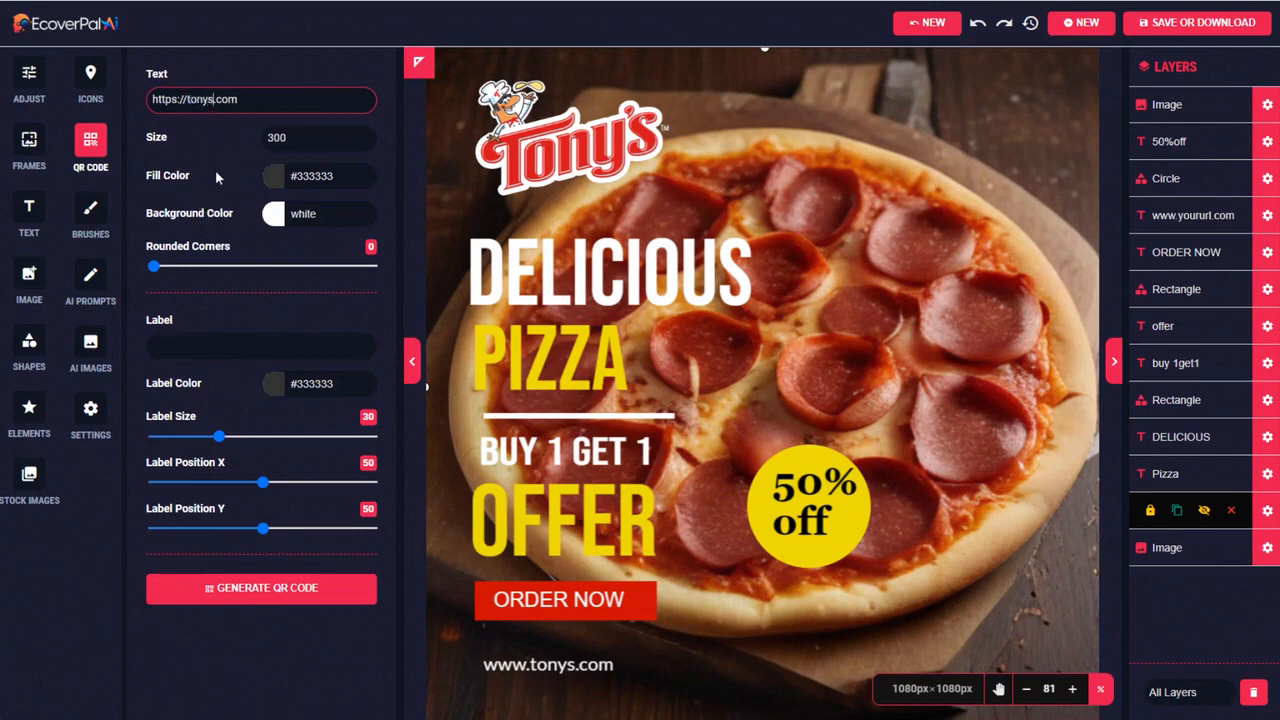
pyautogui.click(312, 176)
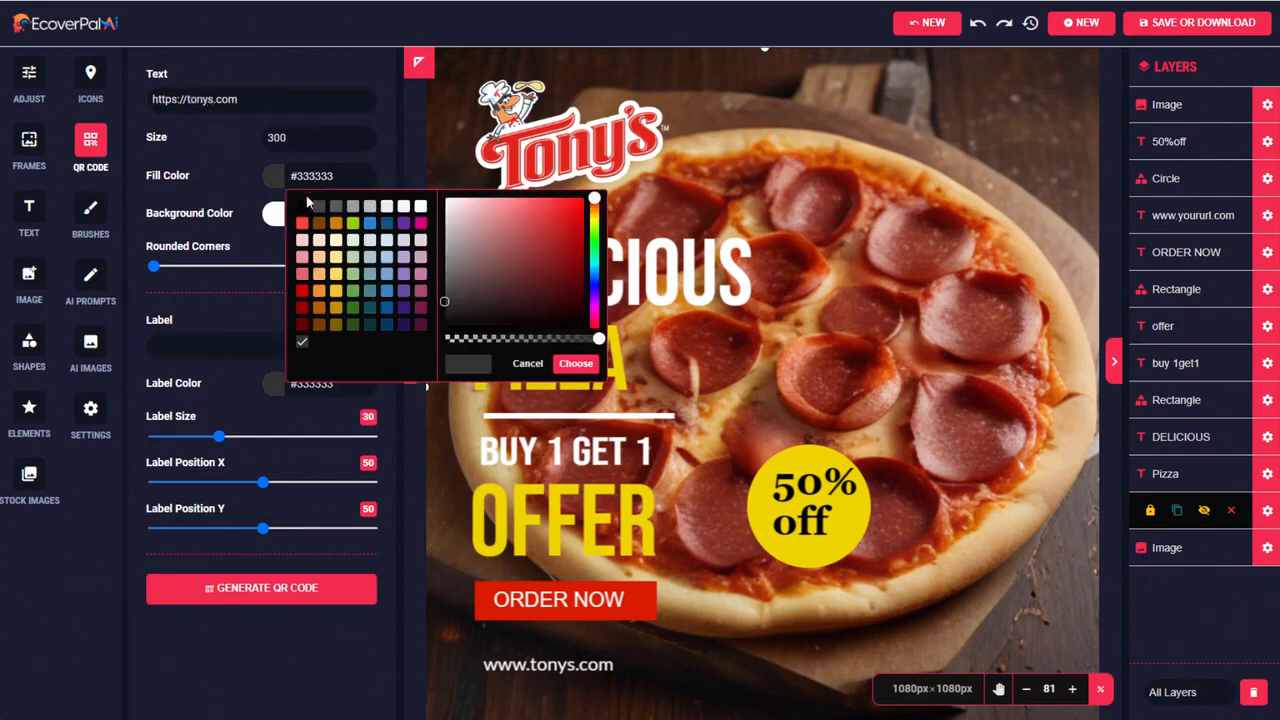
pyautogui.click(303, 206)
pyautogui.click(575, 363)
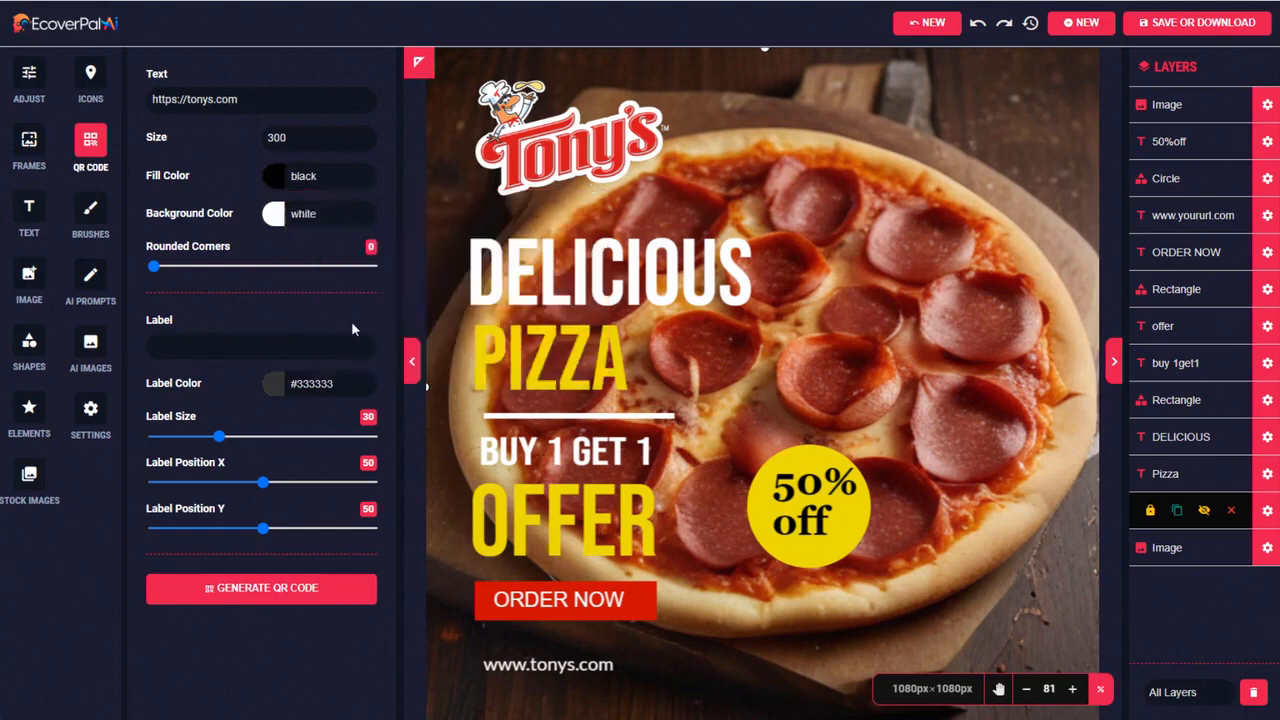
pyautogui.click(268, 590)
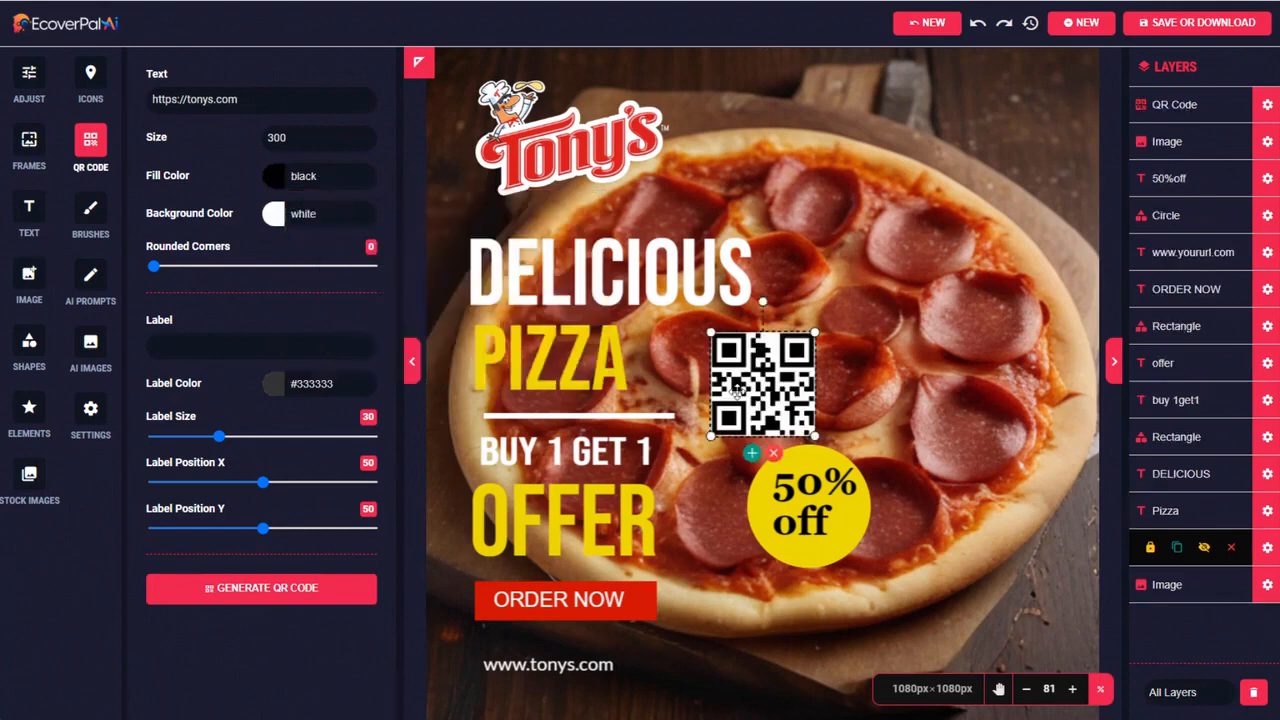
# Move the QR code to the ad's upper-right corner and enlarge it, leaving a small margin to the canvas edges
pyautogui.moveTo(760, 351); pyautogui.dragTo(1022, 104)
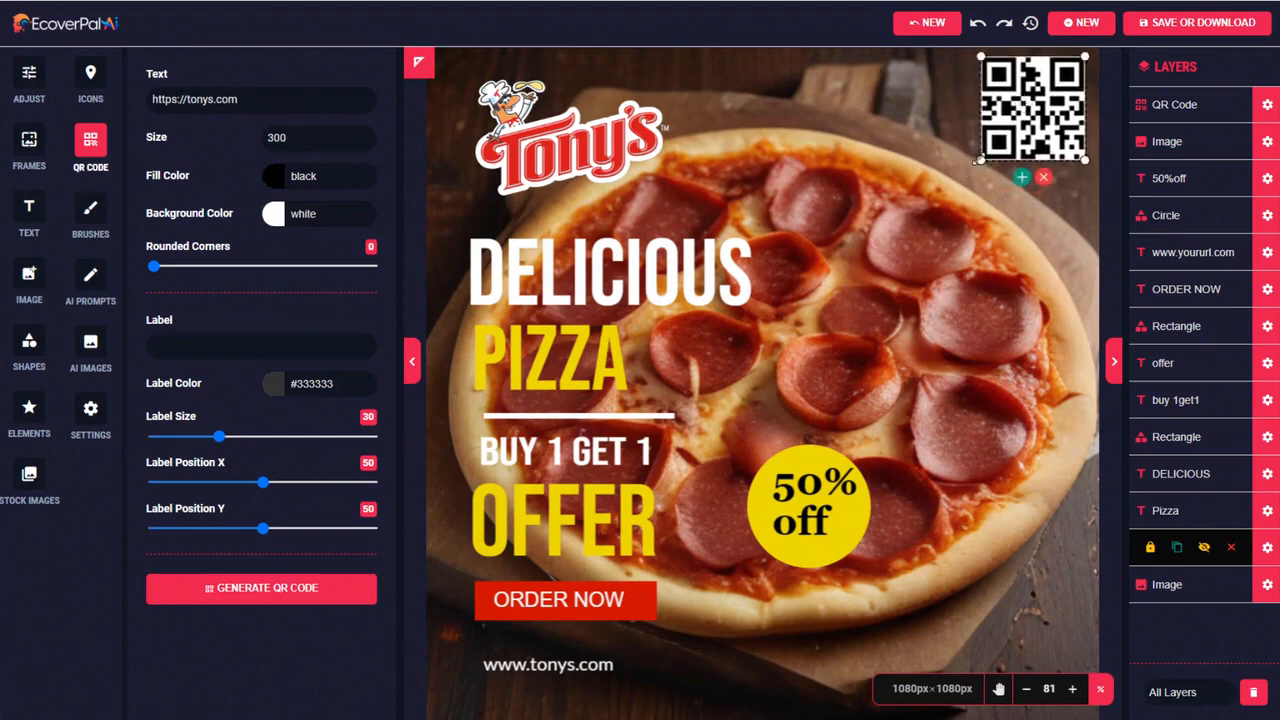
pyautogui.moveTo(978, 160); pyautogui.dragTo(936, 208)
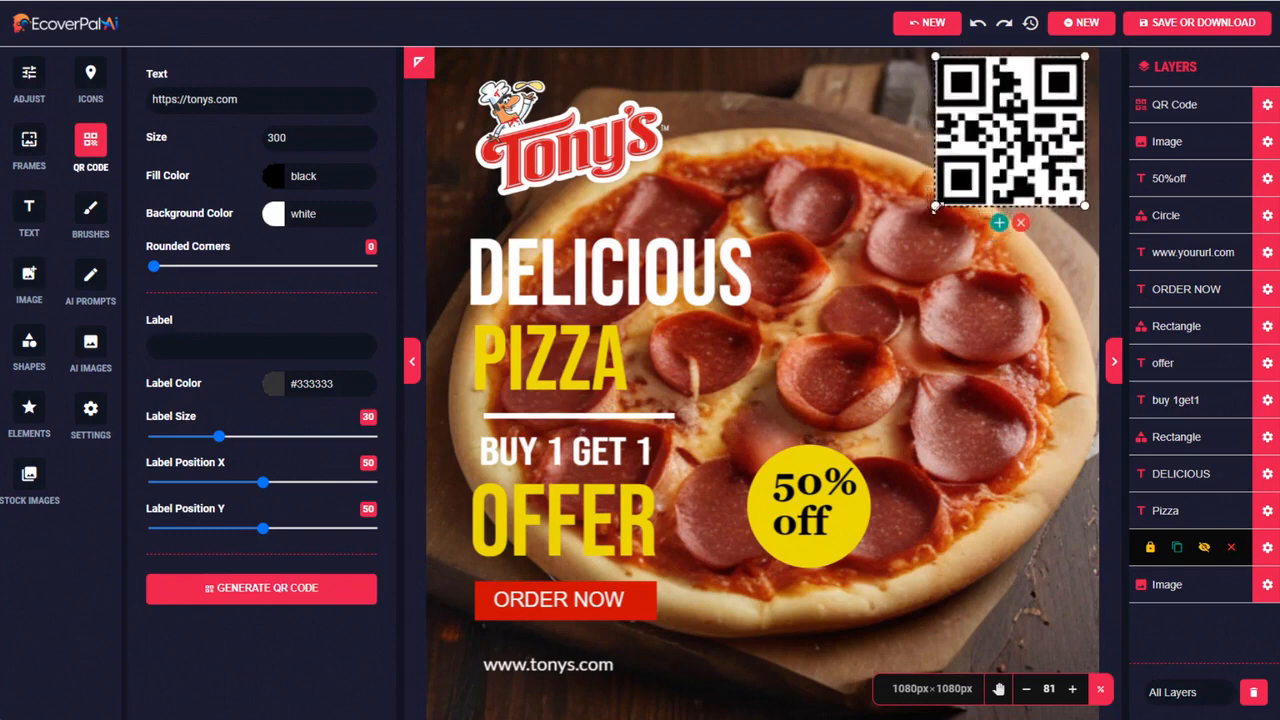
pyautogui.moveTo(990, 147); pyautogui.dragTo(985, 160)
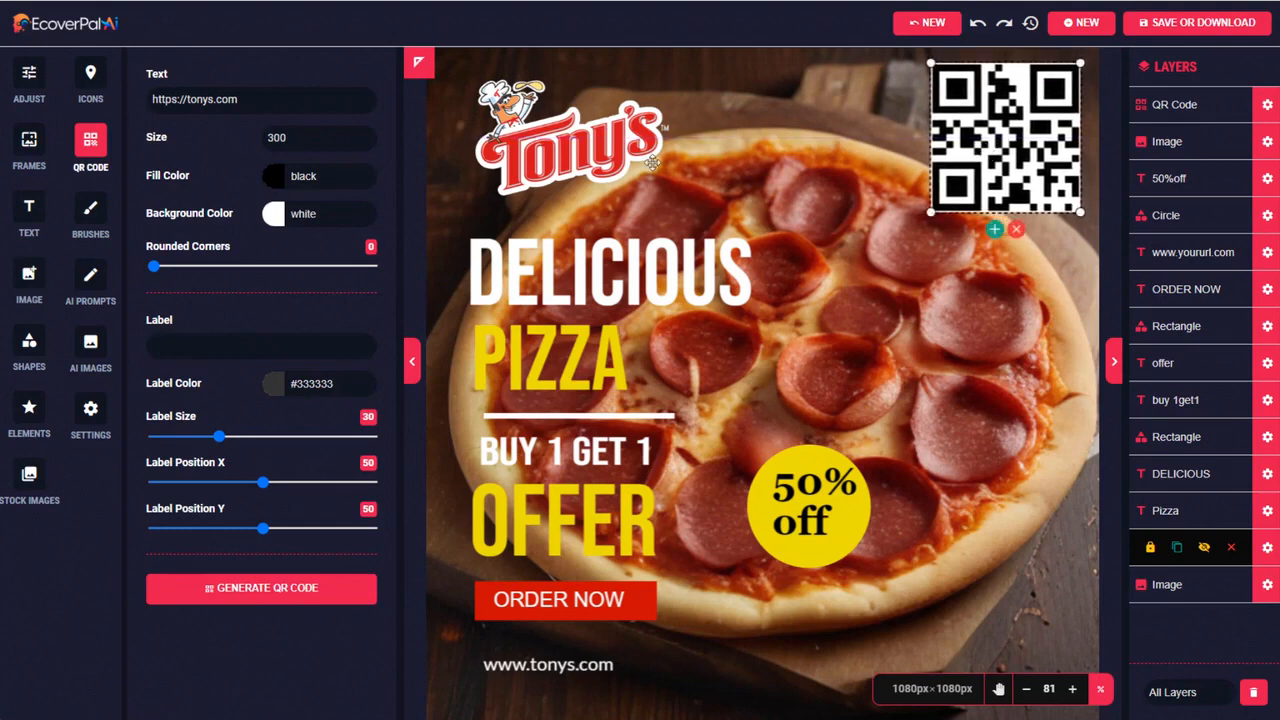
# Download the ad as a JPEG at 300 DPI printer resolution, then check the downloaded image and close it
pyautogui.click(1180, 24)
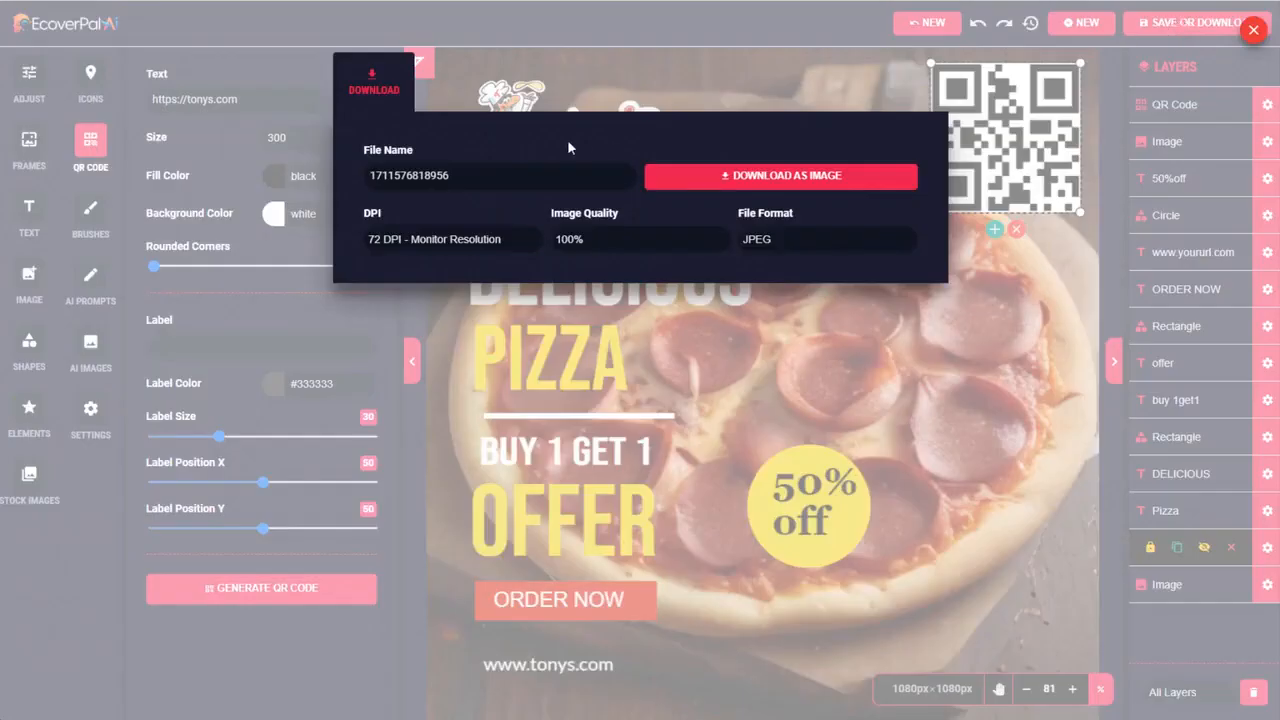
pyautogui.click(484, 241)
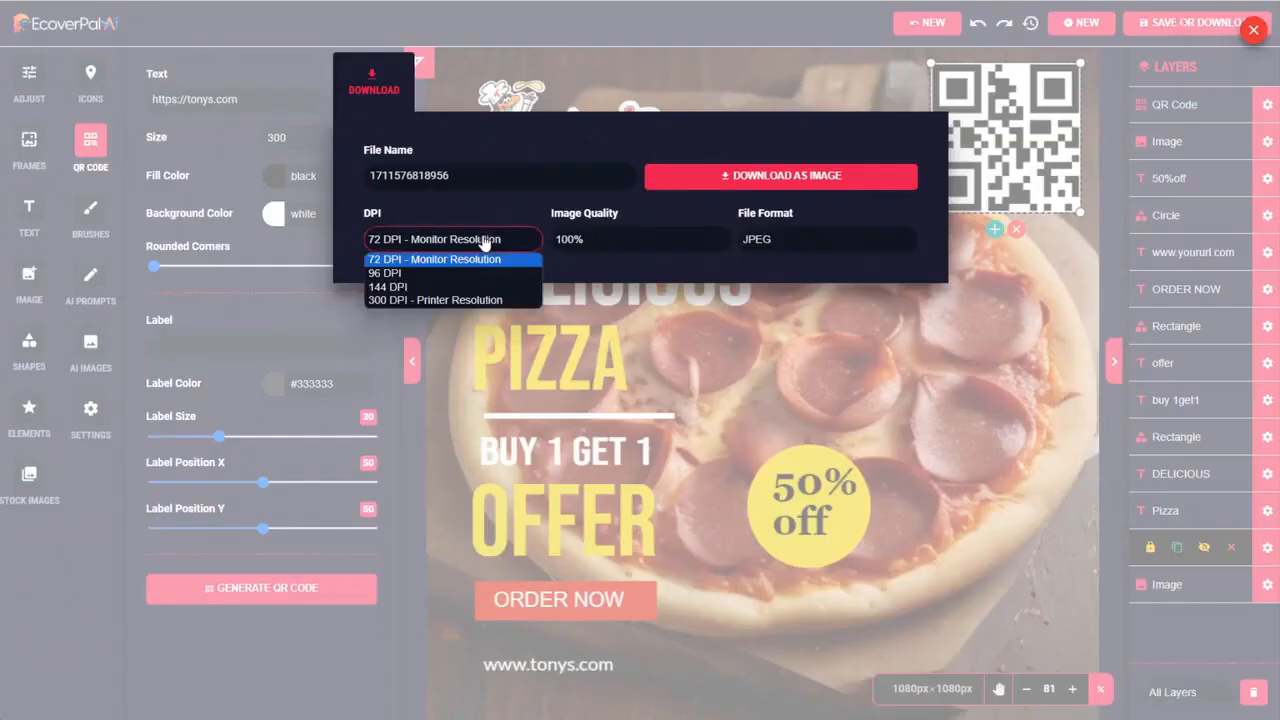
pyautogui.click(440, 300)
pyautogui.click(787, 176)
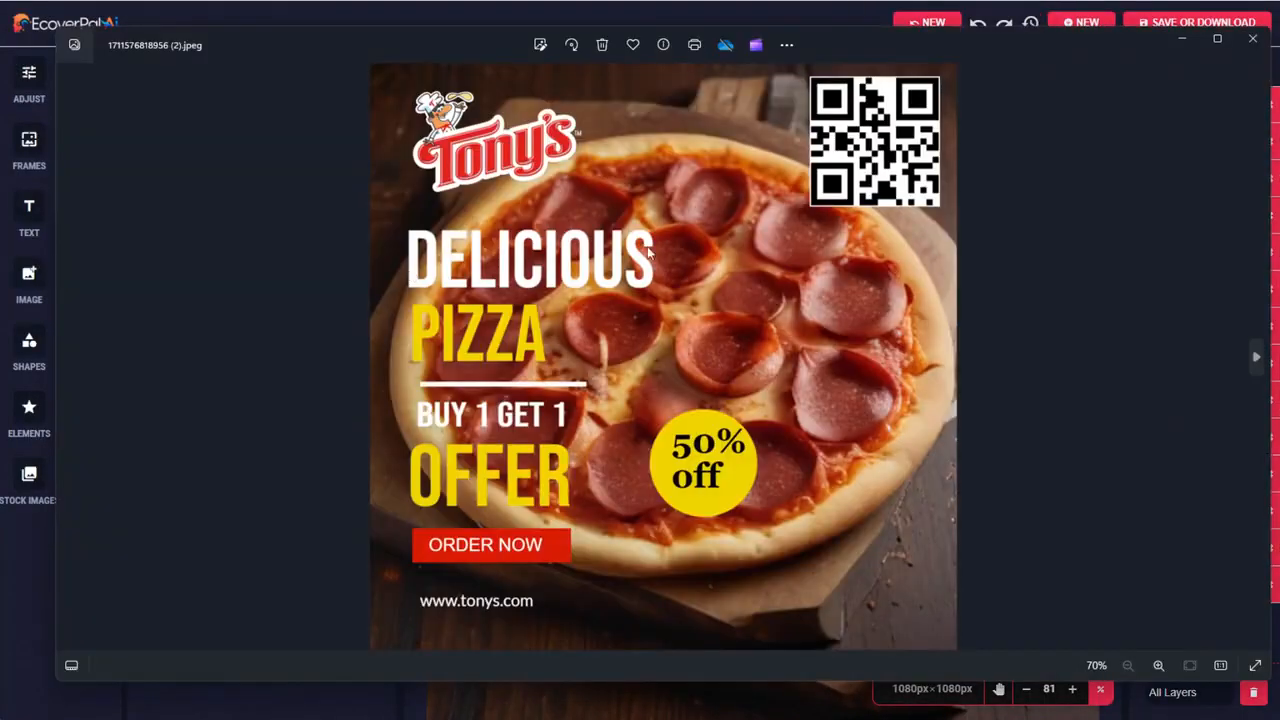
pyautogui.moveTo(1058, 38)
pyautogui.mouseDown()
pyautogui.moveTo(1056, 11)
pyautogui.moveTo(1047, 50)
pyautogui.moveTo(1057, 33)
pyautogui.mouseUp()
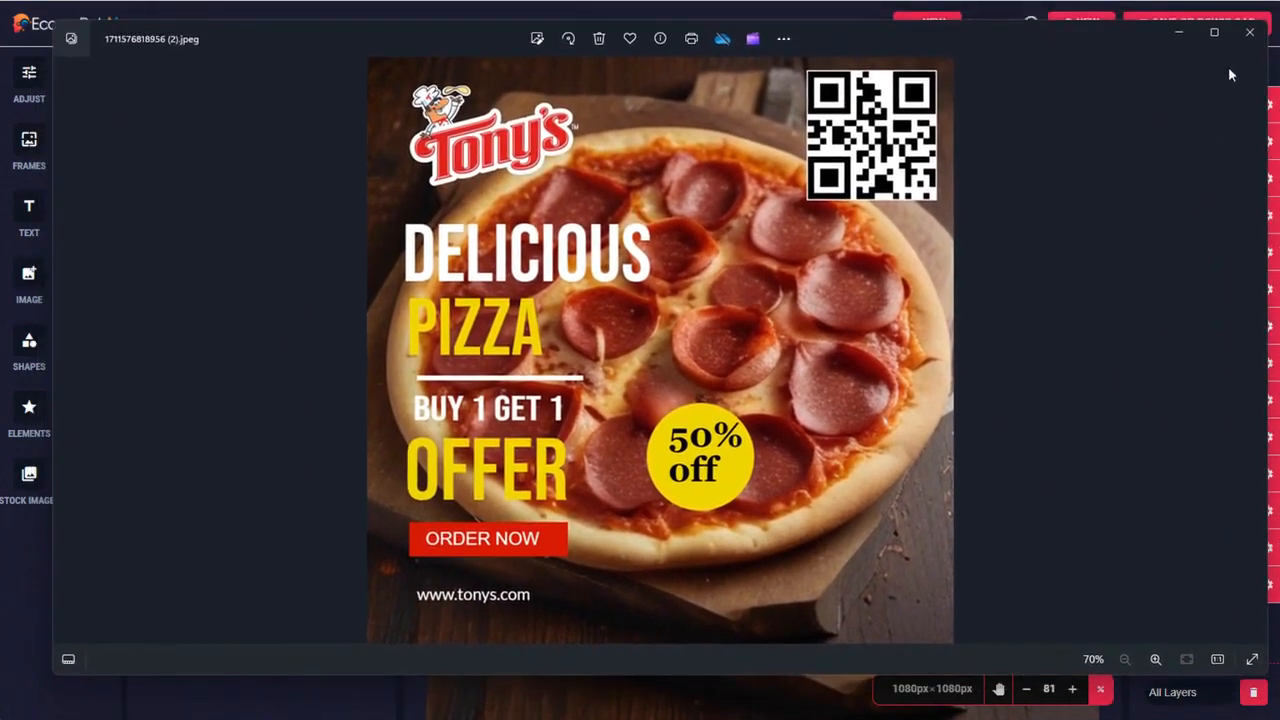
pyautogui.click(1250, 34)
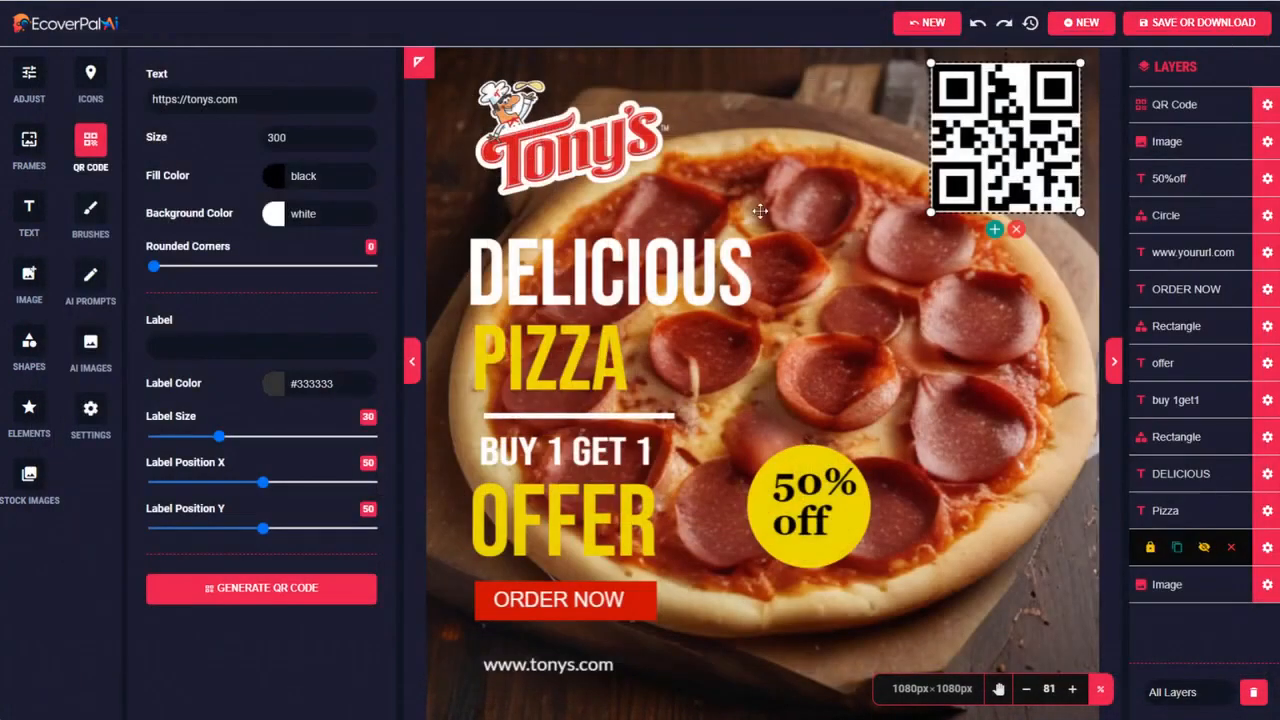
# Create a blank transparent canvas with the Instagram Post size, 1080 by 1080
pyautogui.click(1072, 28)
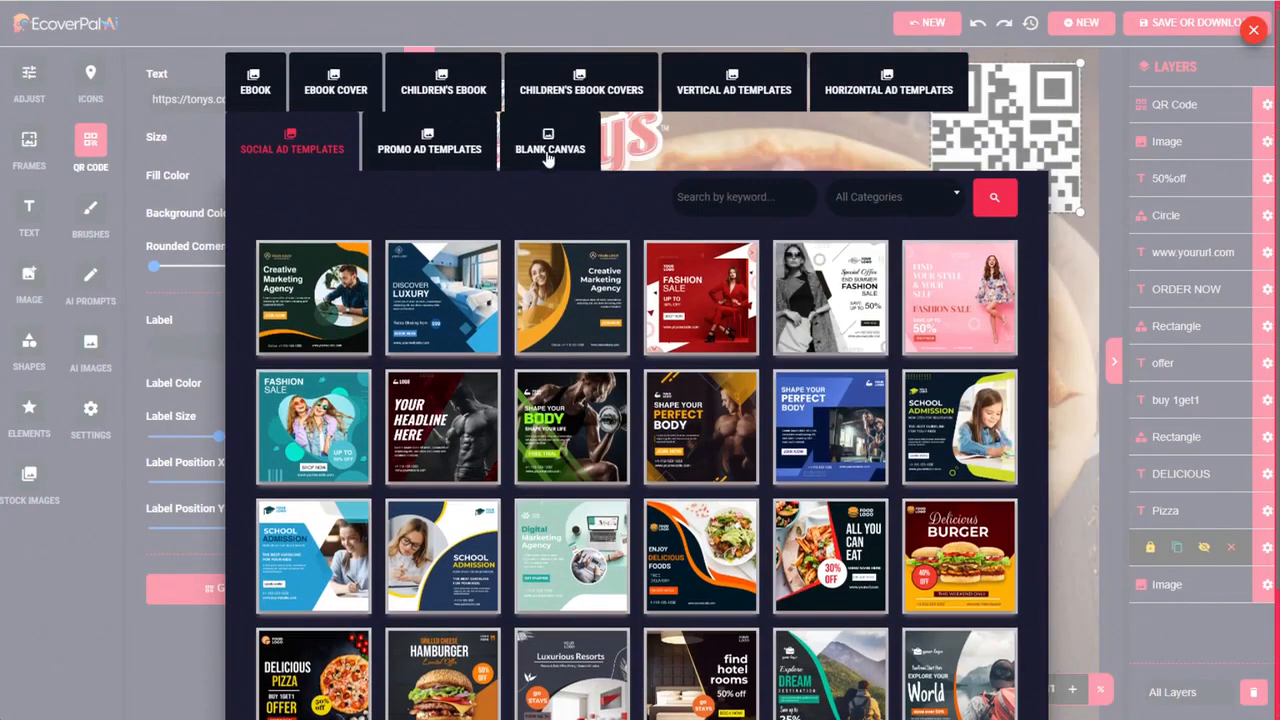
pyautogui.click(548, 158)
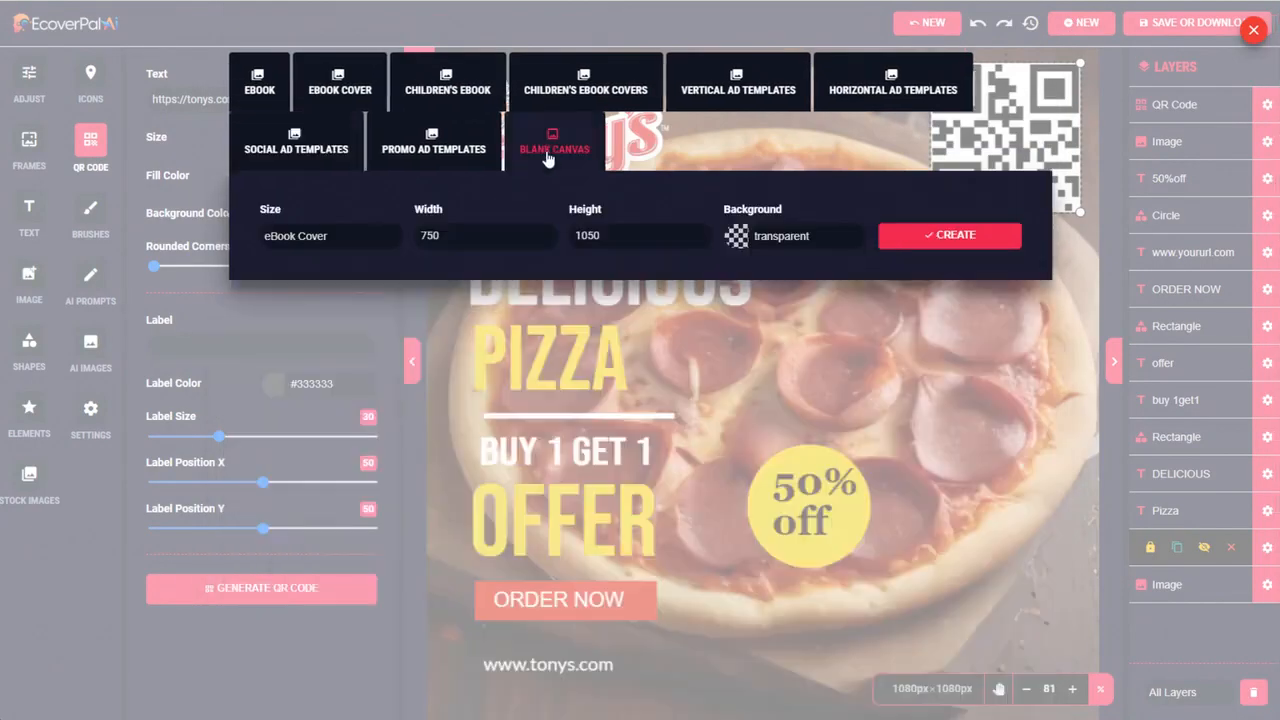
pyautogui.click(347, 242)
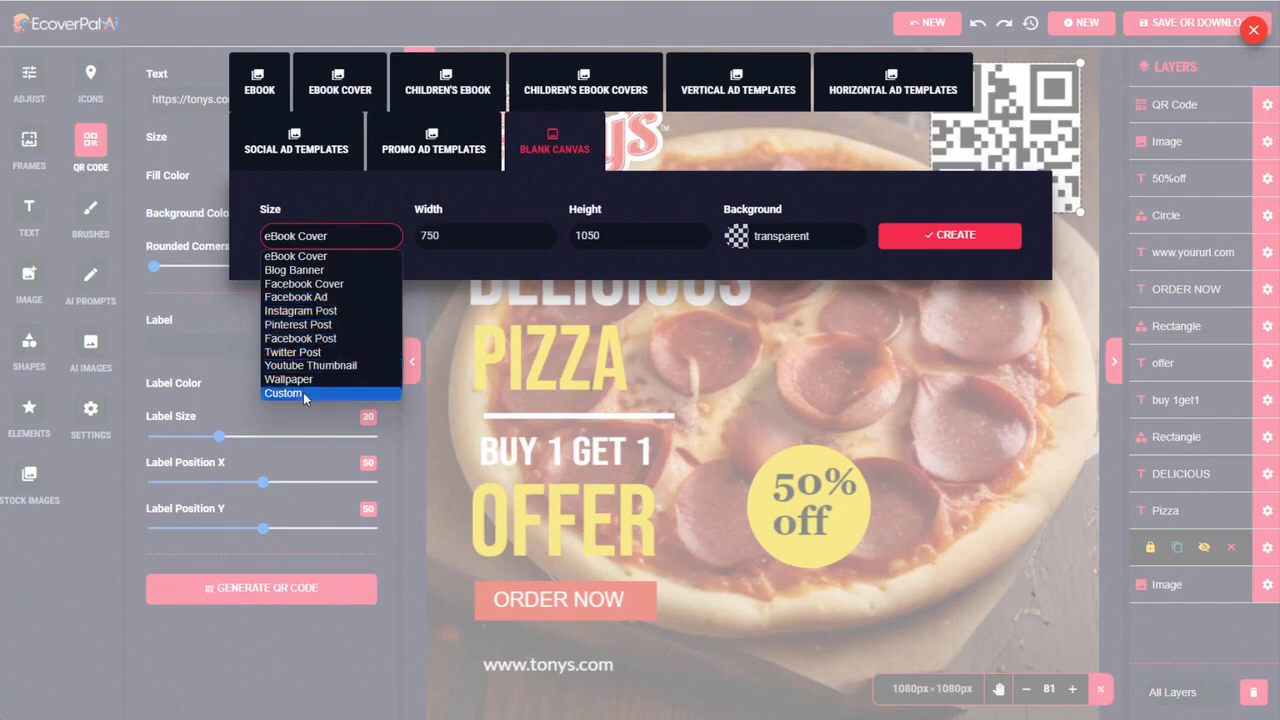
pyautogui.click(311, 311)
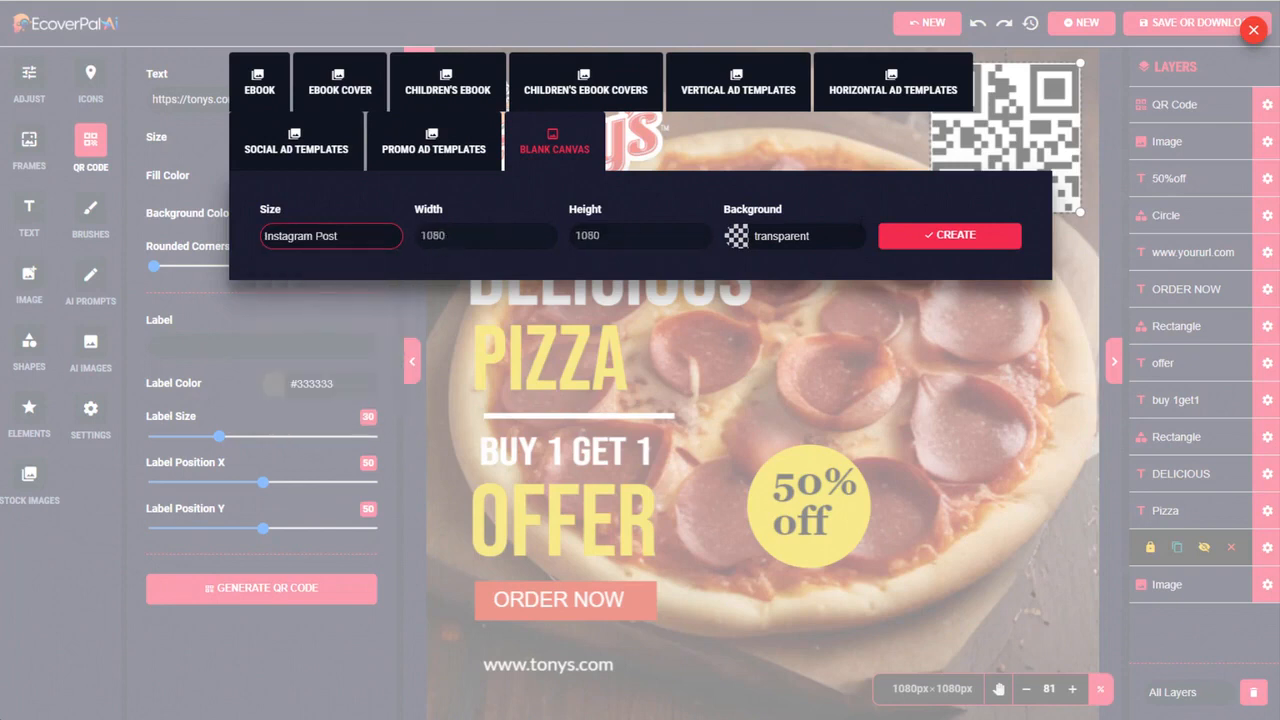
pyautogui.click(955, 236)
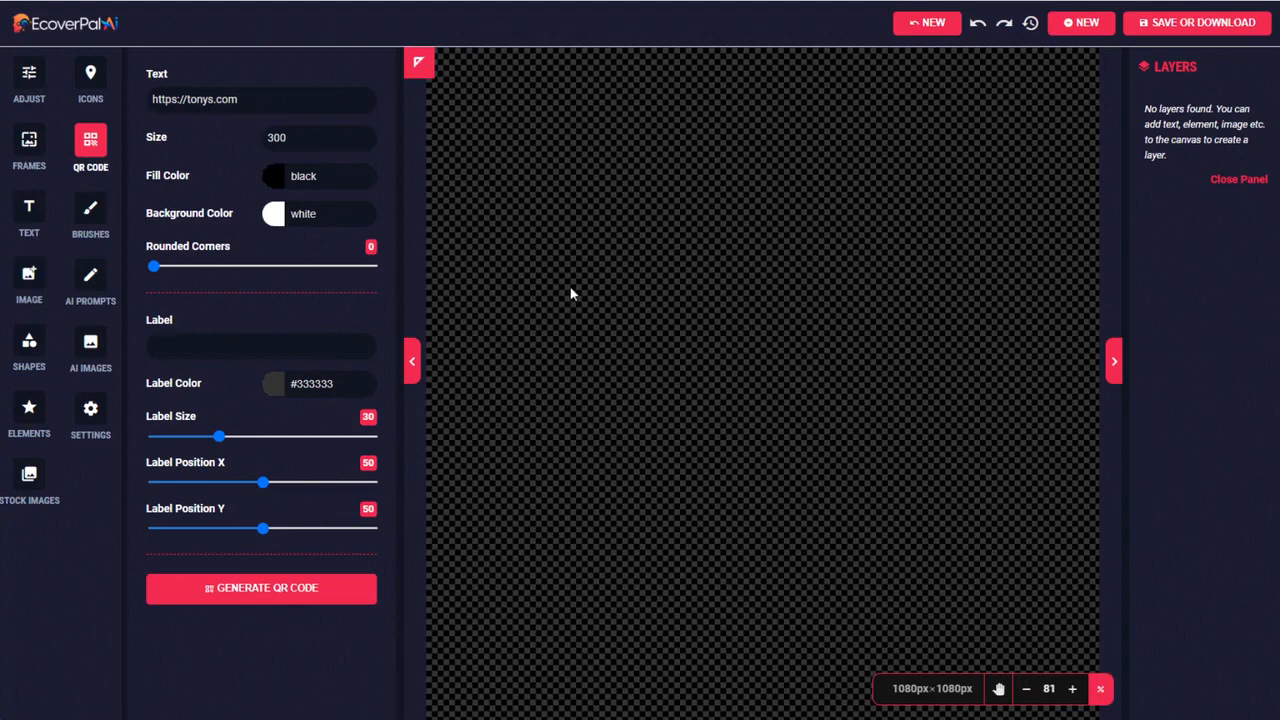
# Generate AI prompts from the basic idea "mountain scene"
pyautogui.click(91, 276)
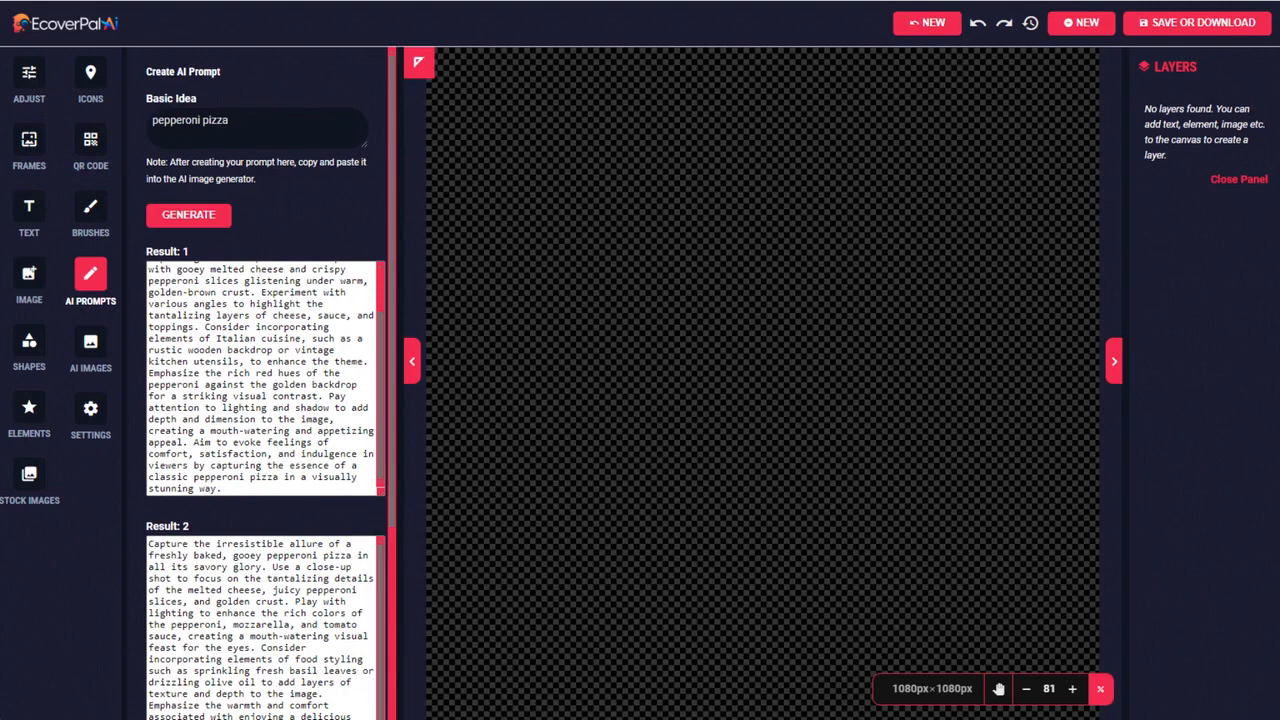
pyautogui.moveTo(241, 121); pyautogui.dragTo(147, 127)
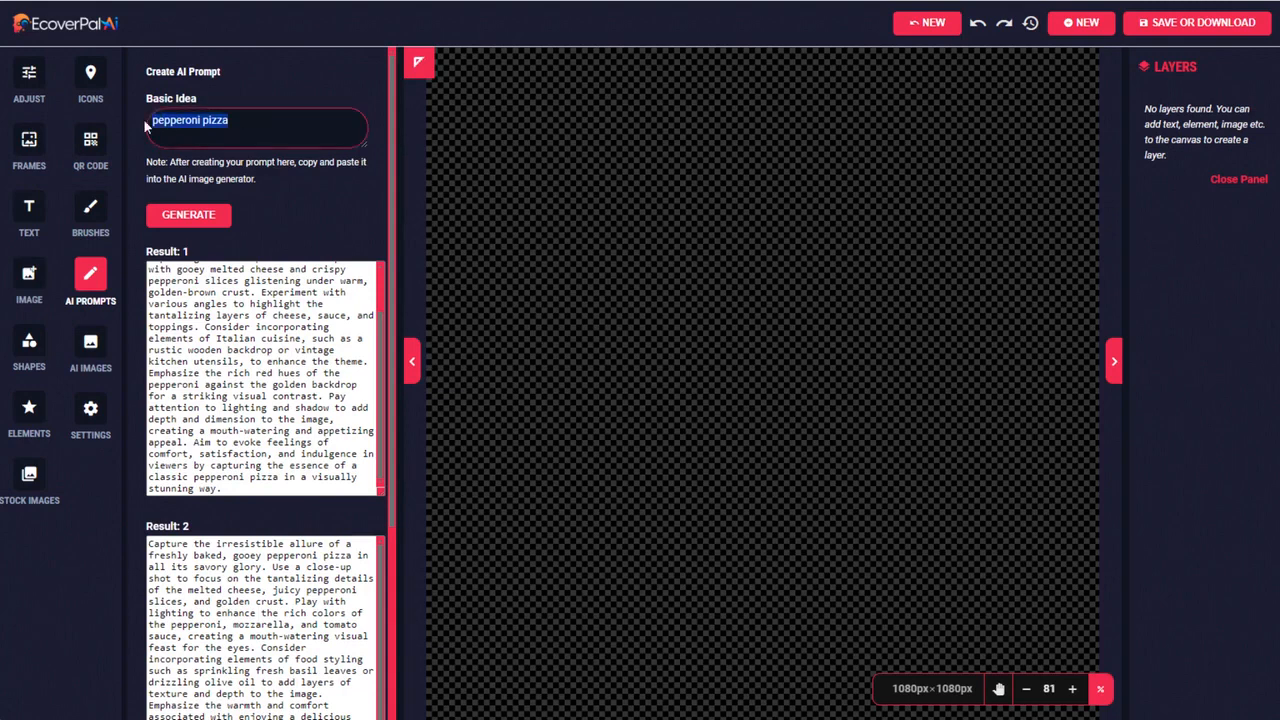
pyautogui.write('mountain scene')
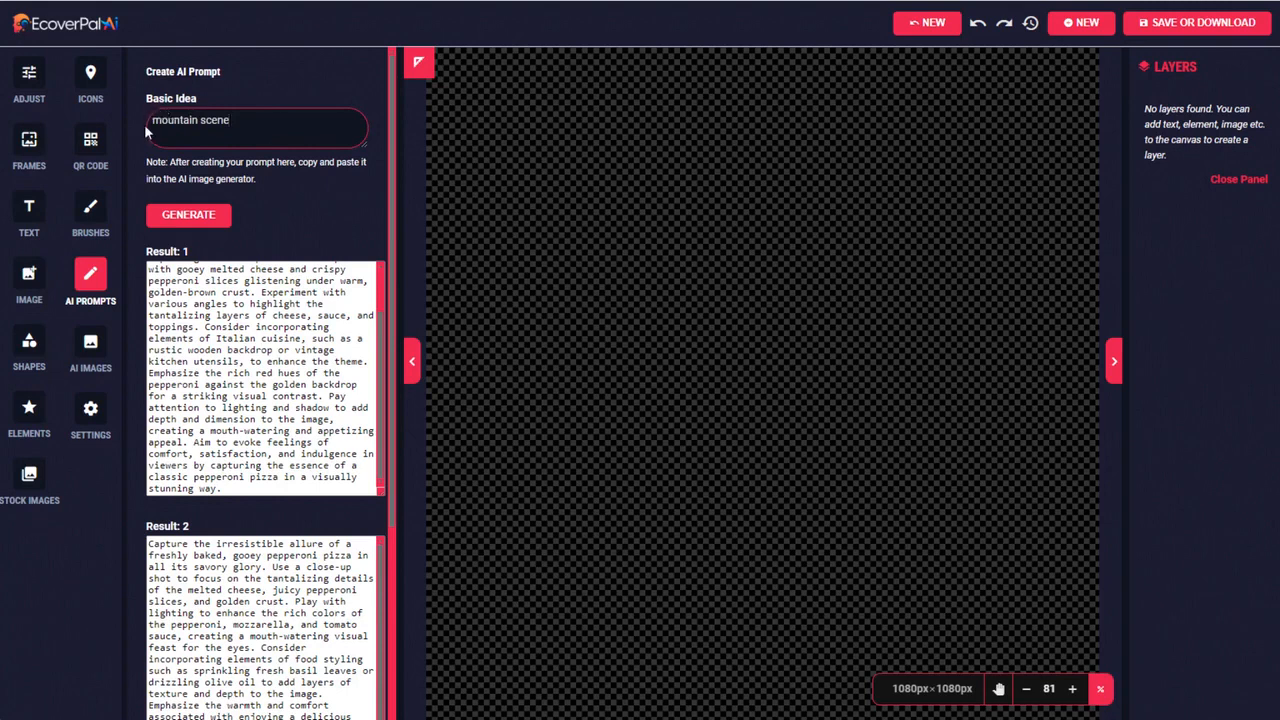
pyautogui.moveTo(152, 121); pyautogui.dragTo(232, 121)
pyautogui.click(237, 121)
pyautogui.click(203, 215)
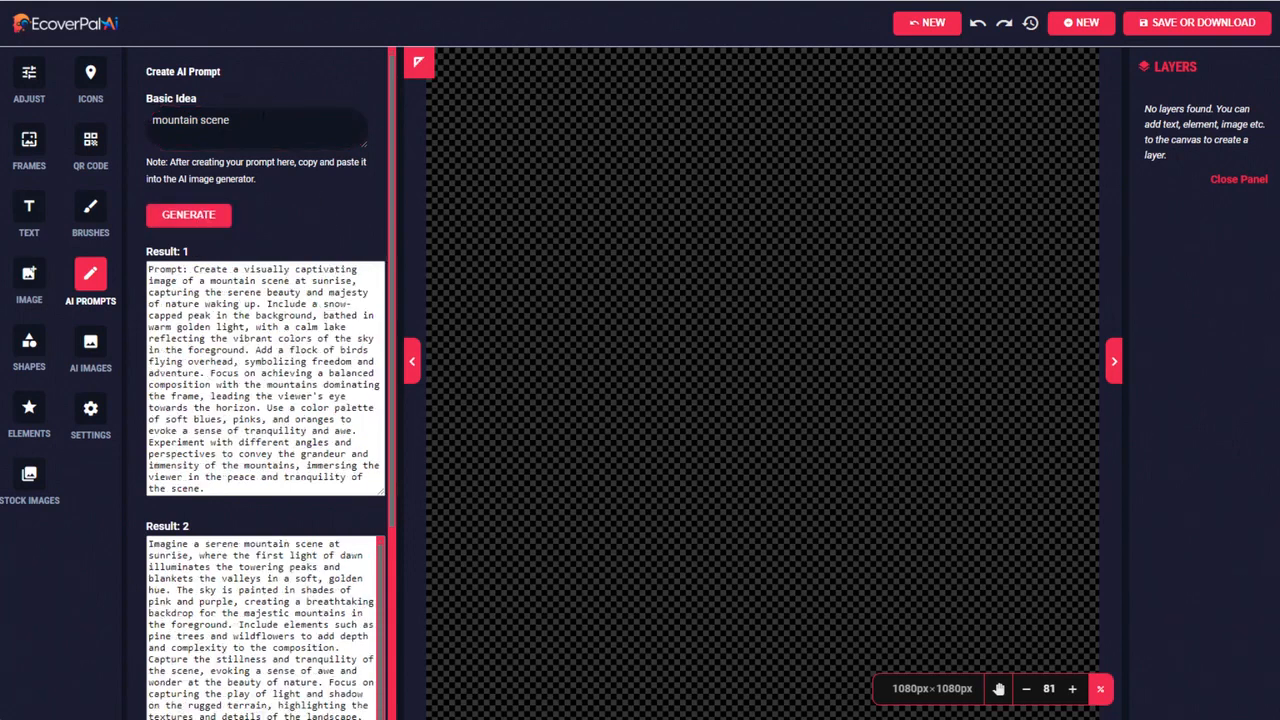
# Copy the first generated mountain prompt, without its "Prompt:" label, into the AI image generator in place of the pizza prompt and generate images
pyautogui.scroll(-2, 256, 340)
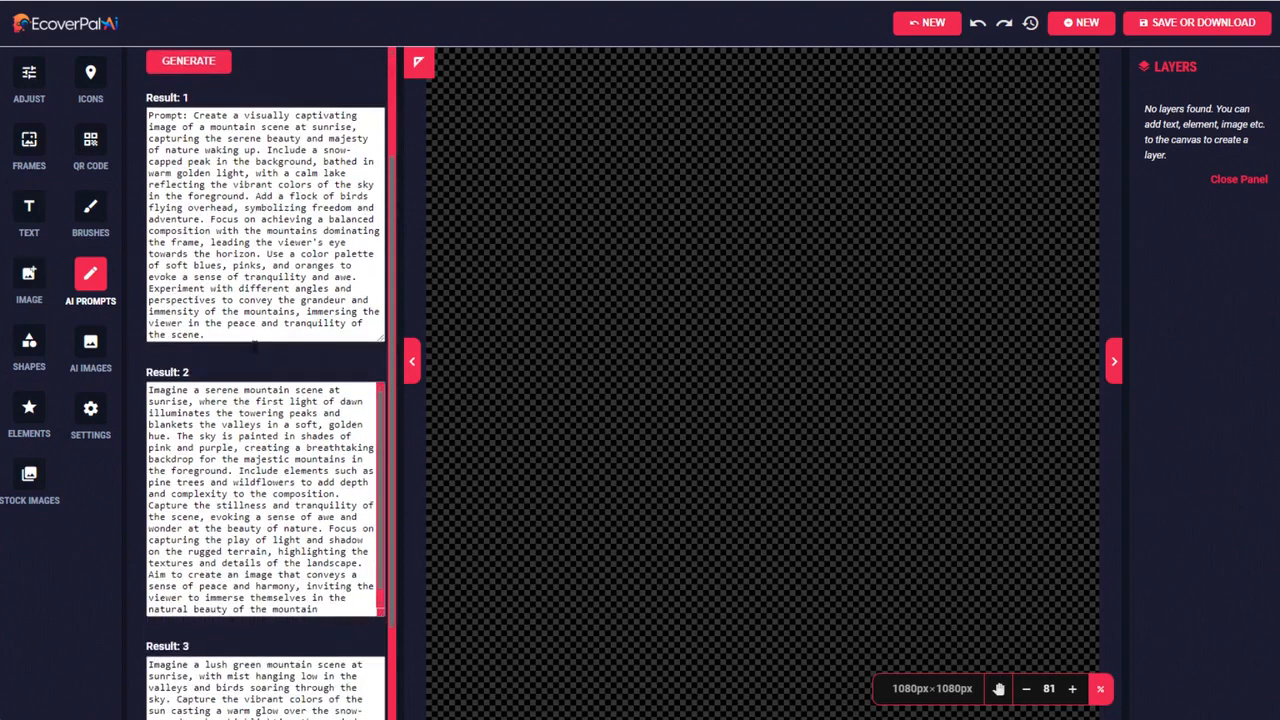
pyautogui.scroll(2, 265, 366)
pyautogui.moveTo(194, 269); pyautogui.dragTo(266, 542)
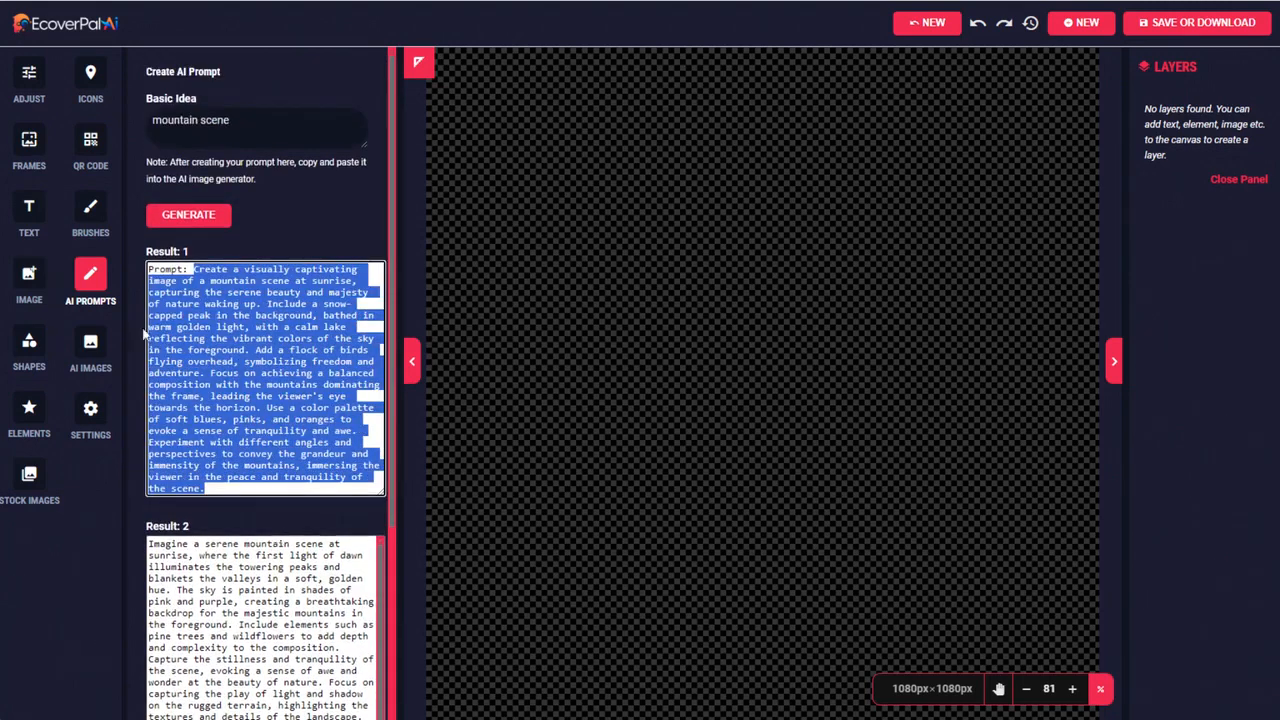
pyautogui.click(90, 345)
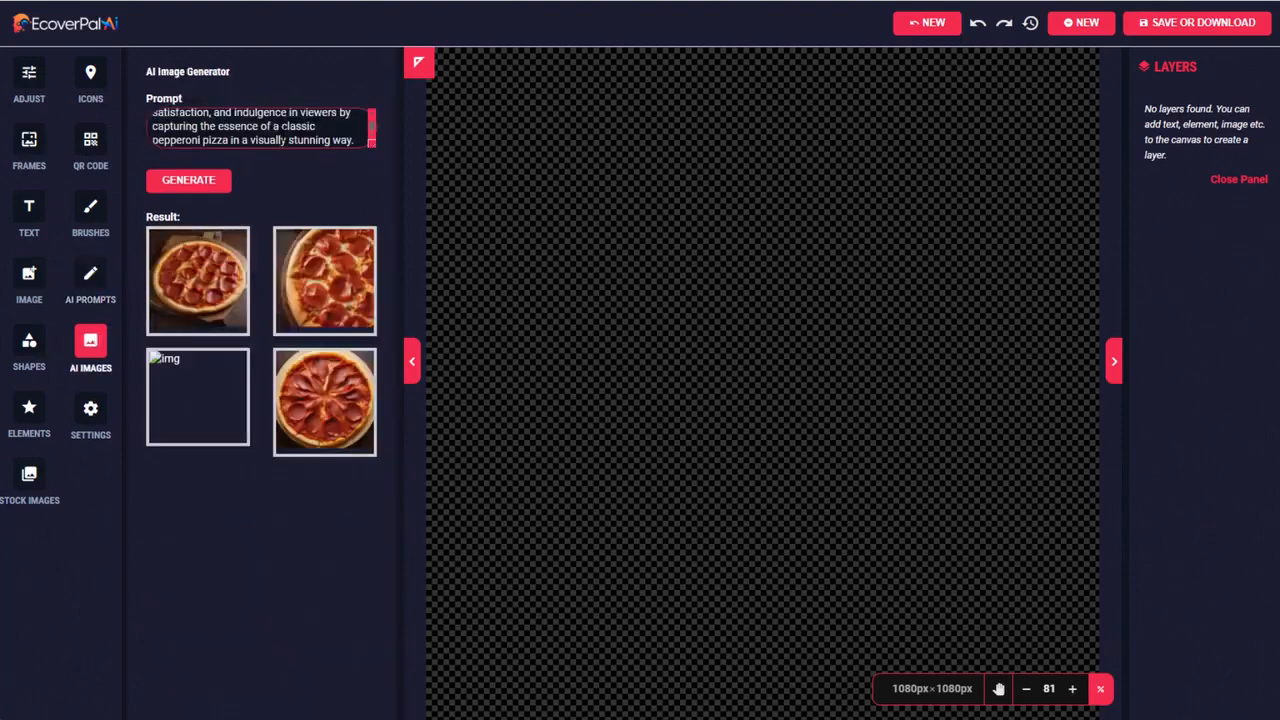
pyautogui.hotkey('ctrl', 'v')
pyautogui.click(216, 181)
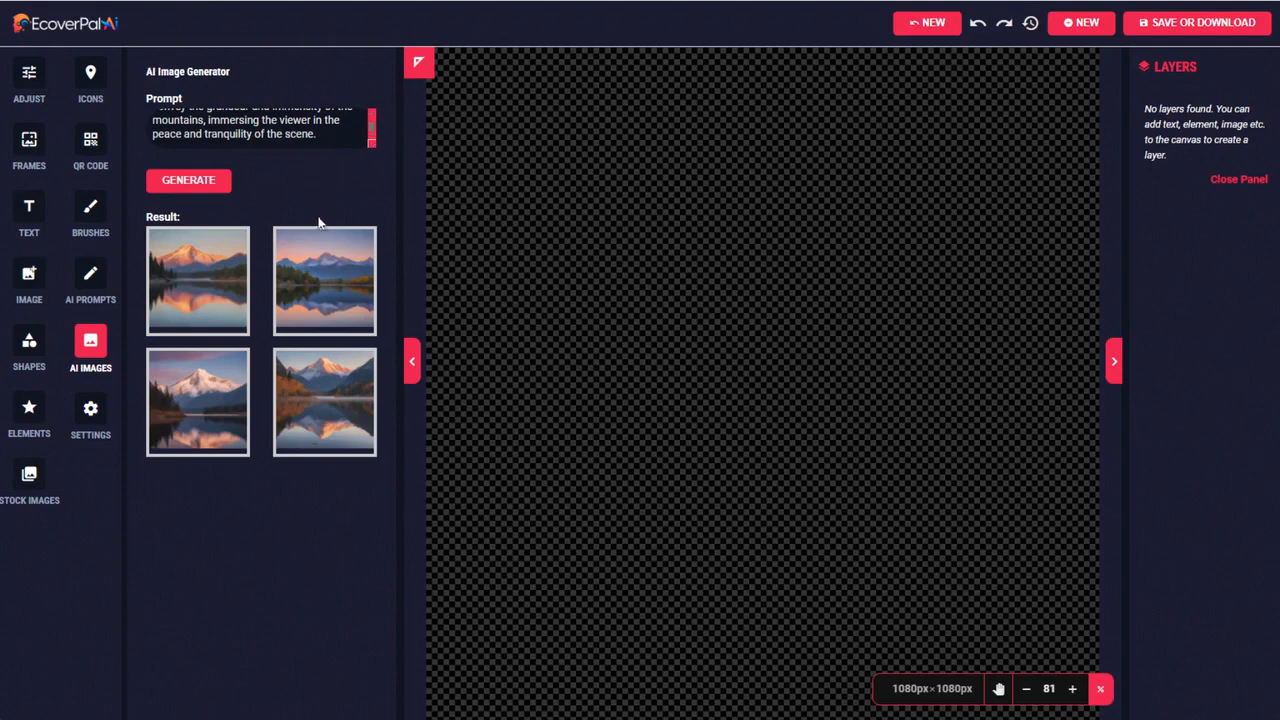
# Add the first generated mountain lake image and enlarge it to cover the entire canvas
pyautogui.click(210, 272)
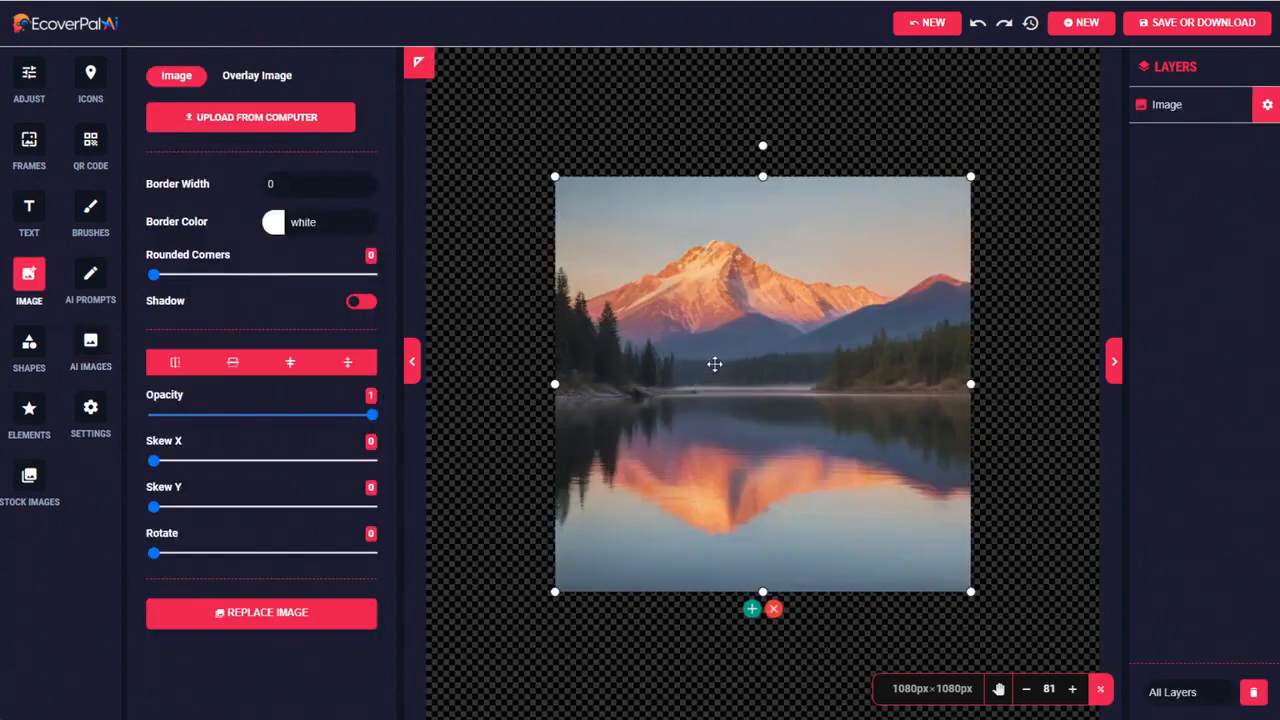
pyautogui.moveTo(714, 363); pyautogui.dragTo(580, 230)
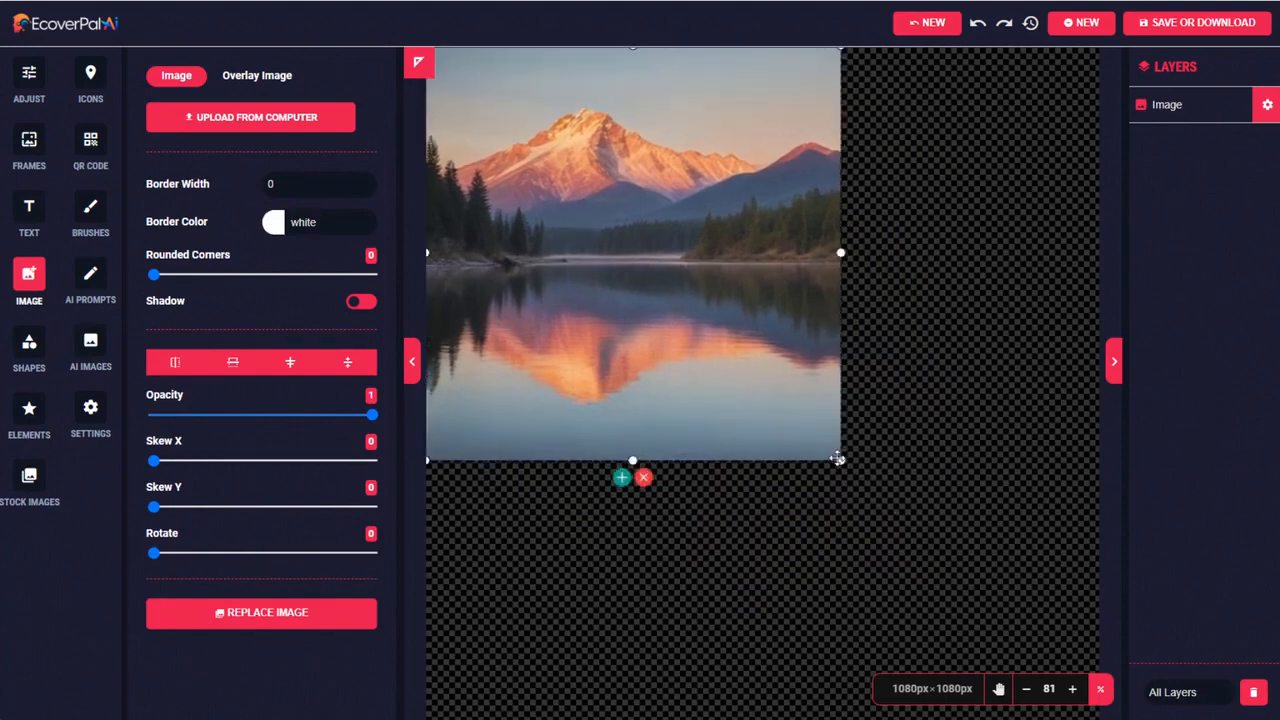
pyautogui.moveTo(838, 458); pyautogui.dragTo(1100, 719)
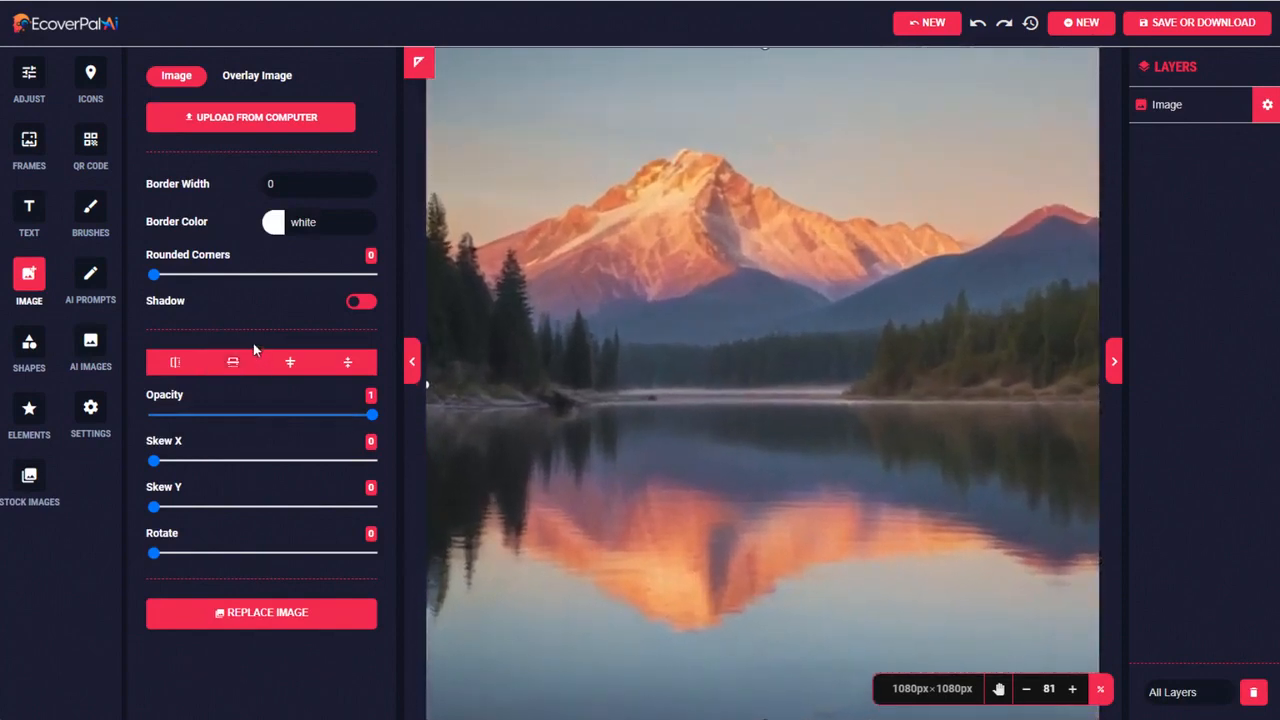
# Add a text layer and replace its placeholder with the copied quote "Keep your face always toward the sunshine, and shadows will fall behind you."
pyautogui.click(28, 210)
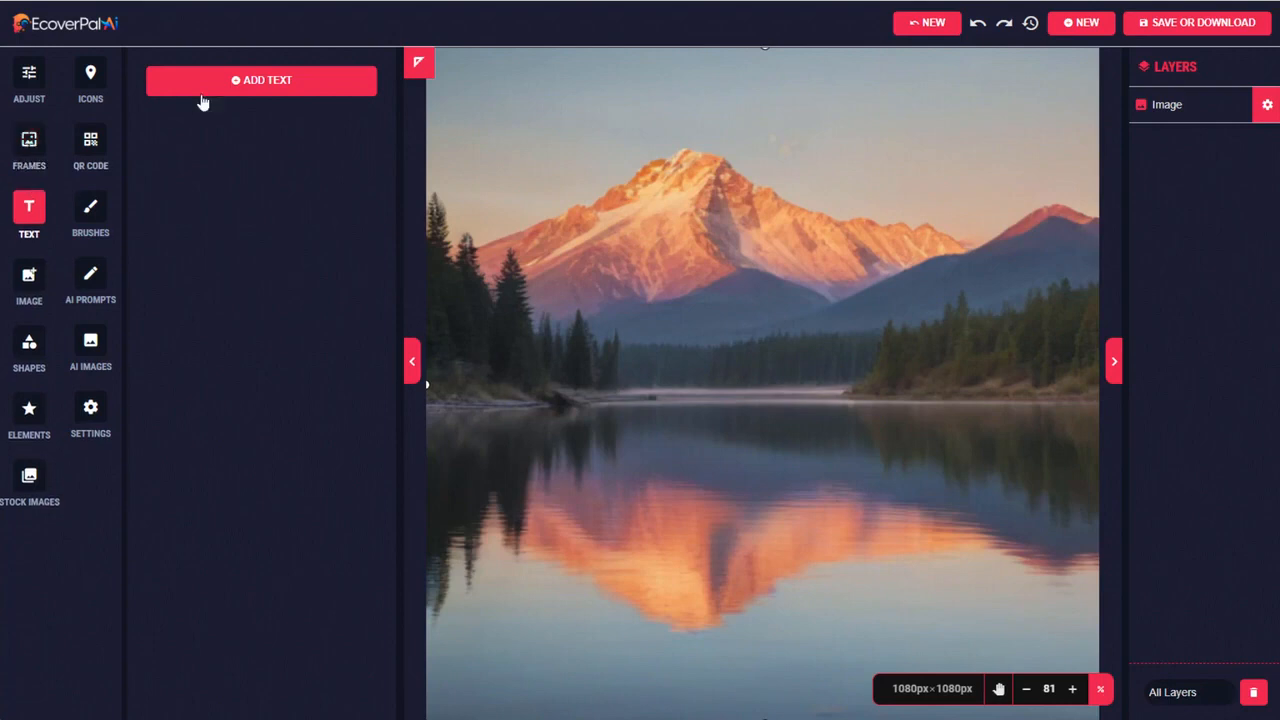
pyautogui.click(258, 80)
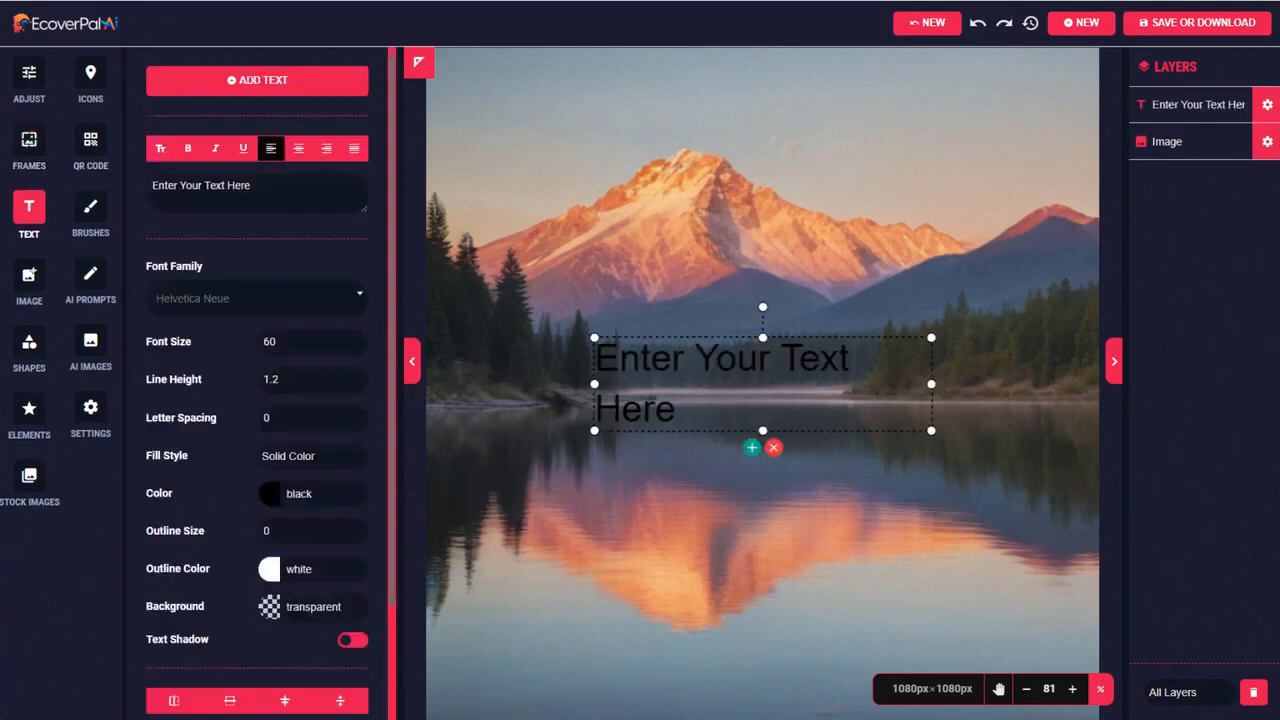
pyautogui.click(684, 362)
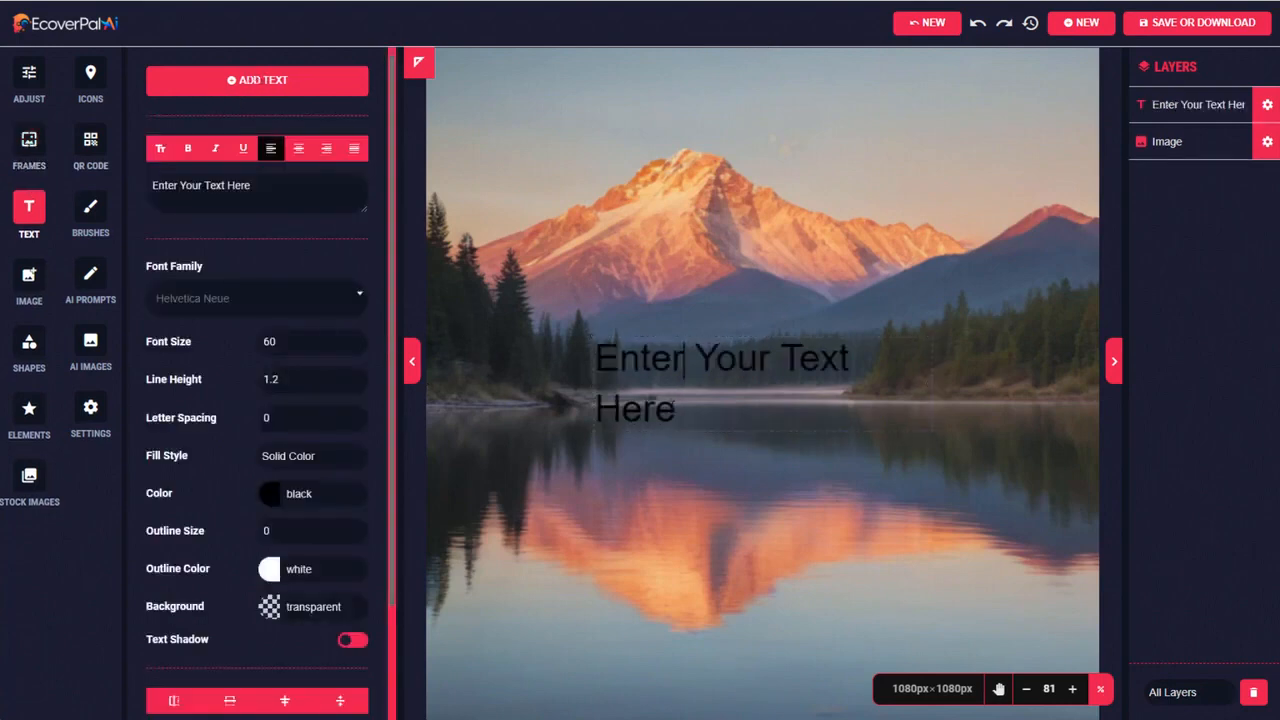
pyautogui.hotkey('ctrl', 'a')
pyautogui.write('"Keep your face always toward the sunshine, and shadows will fall behind you."')
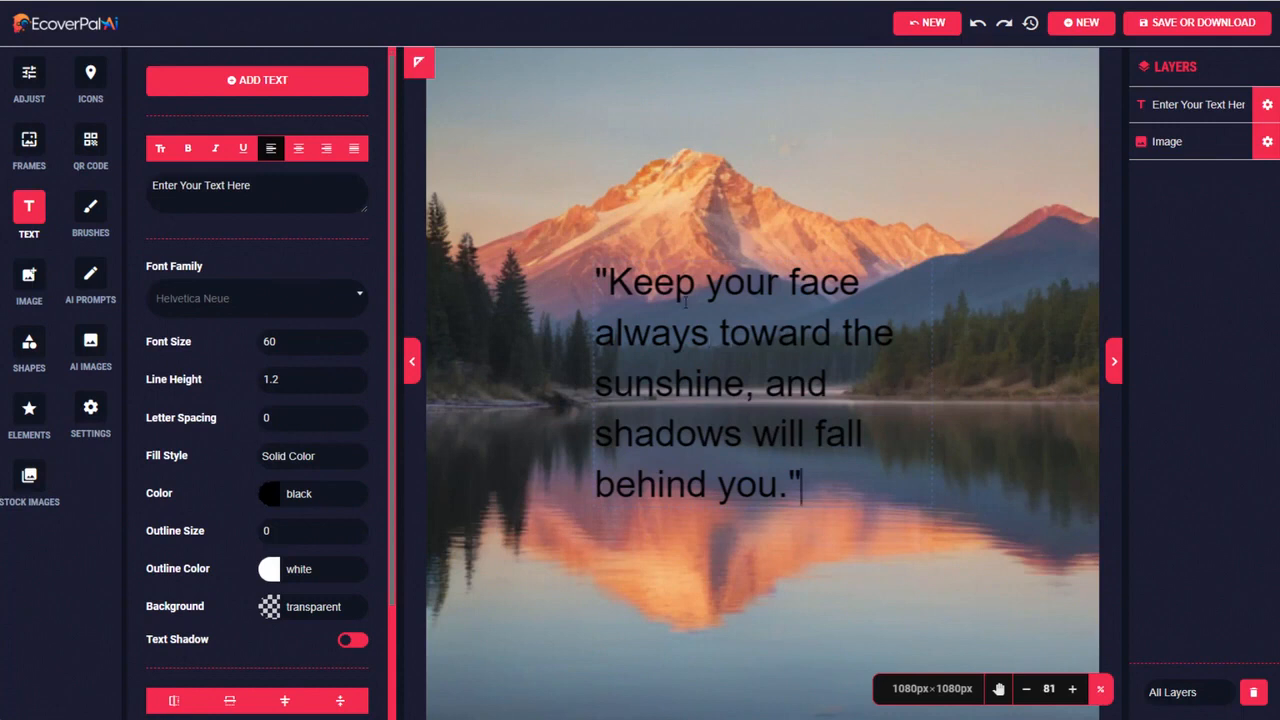
# Format the whole quote in white, bold Cormorant Garamond
pyautogui.moveTo(597, 281); pyautogui.dragTo(800, 480)
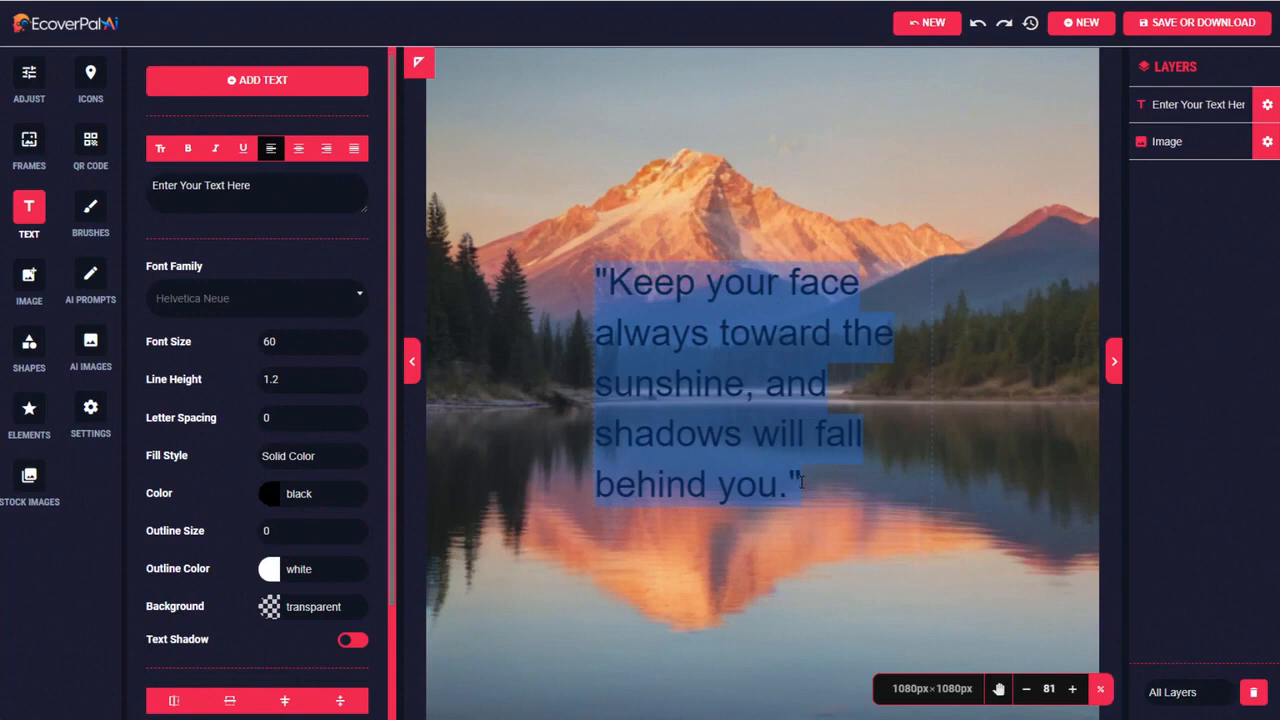
pyautogui.click(290, 493)
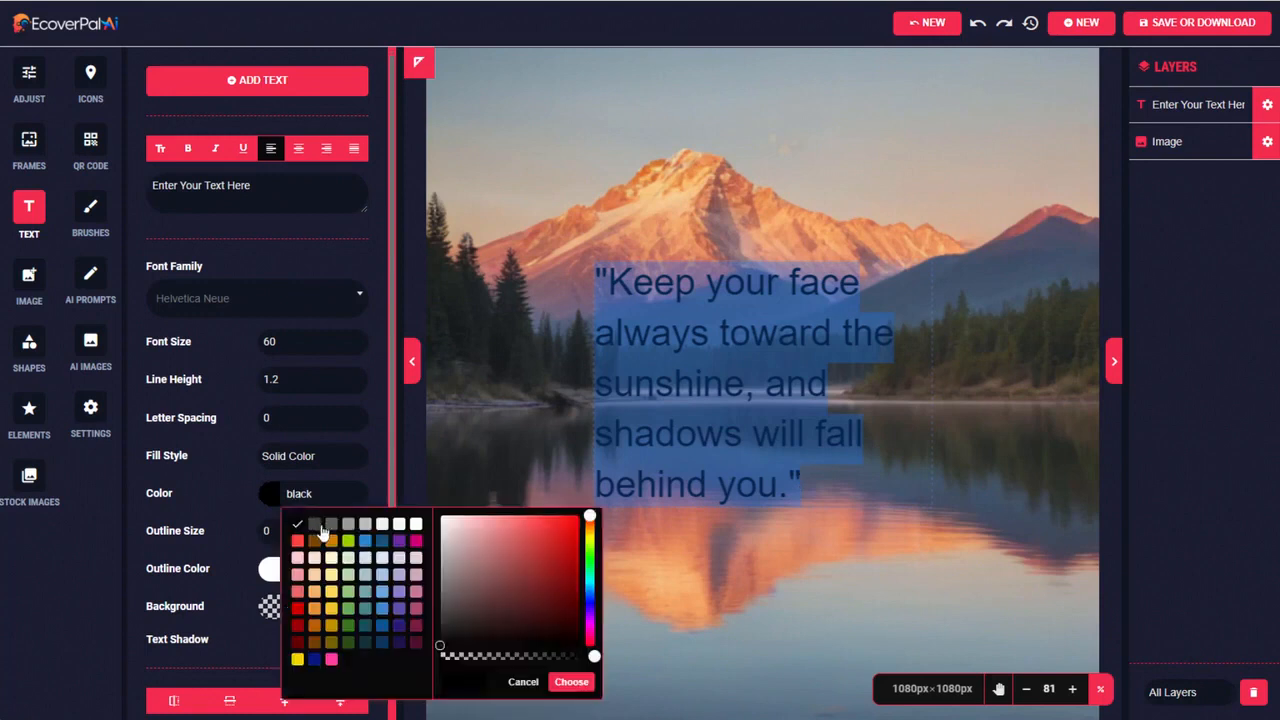
pyautogui.click(415, 524)
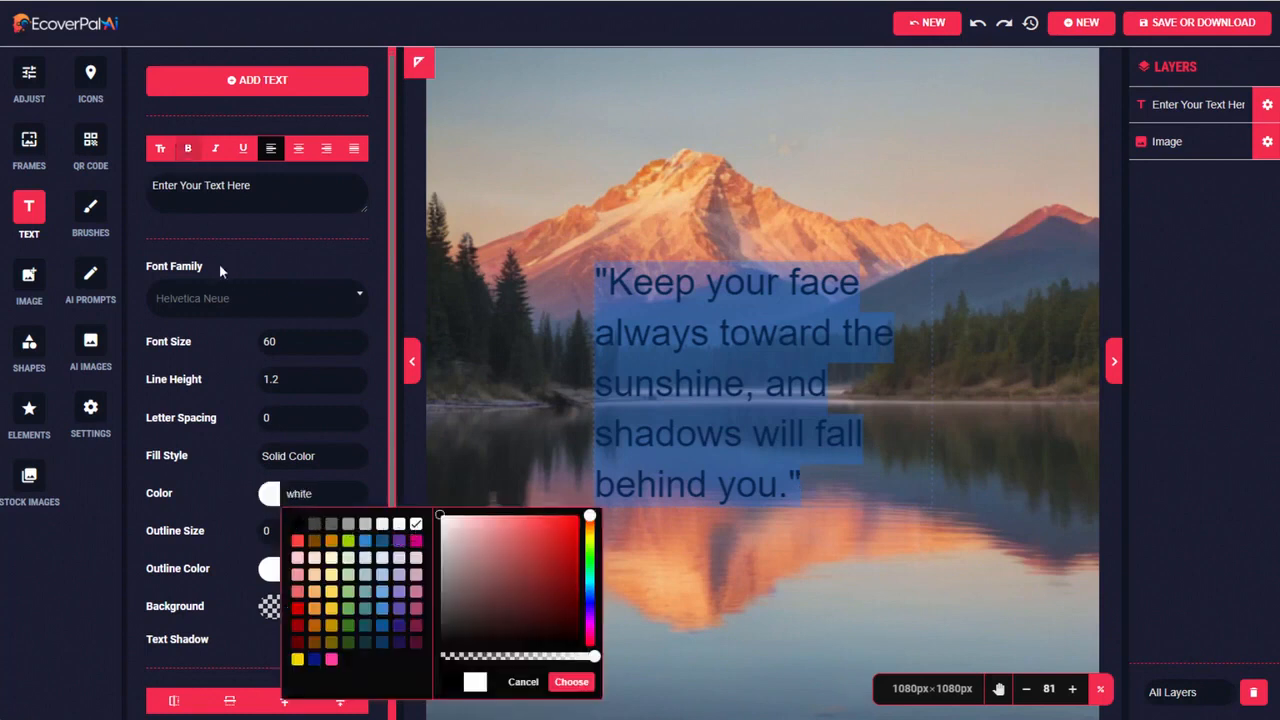
pyautogui.click(228, 302)
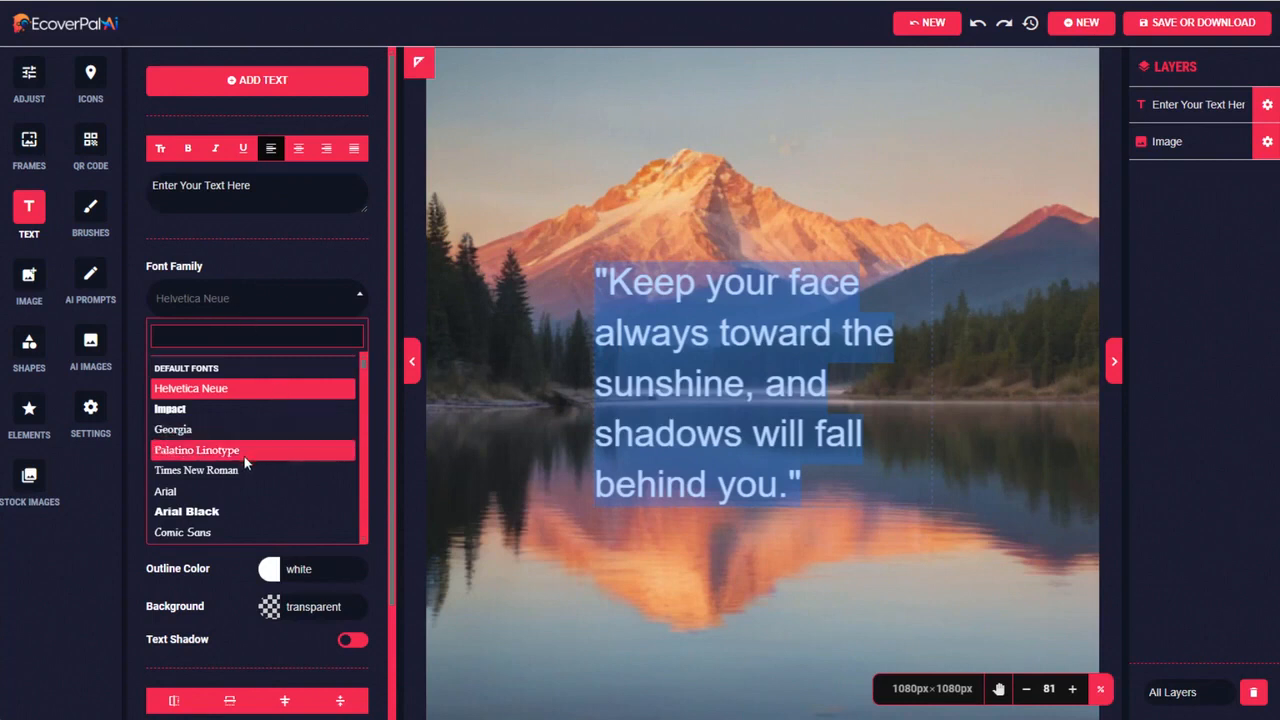
pyautogui.scroll(-10, 261, 455)
pyautogui.scroll(-8, 261, 455)
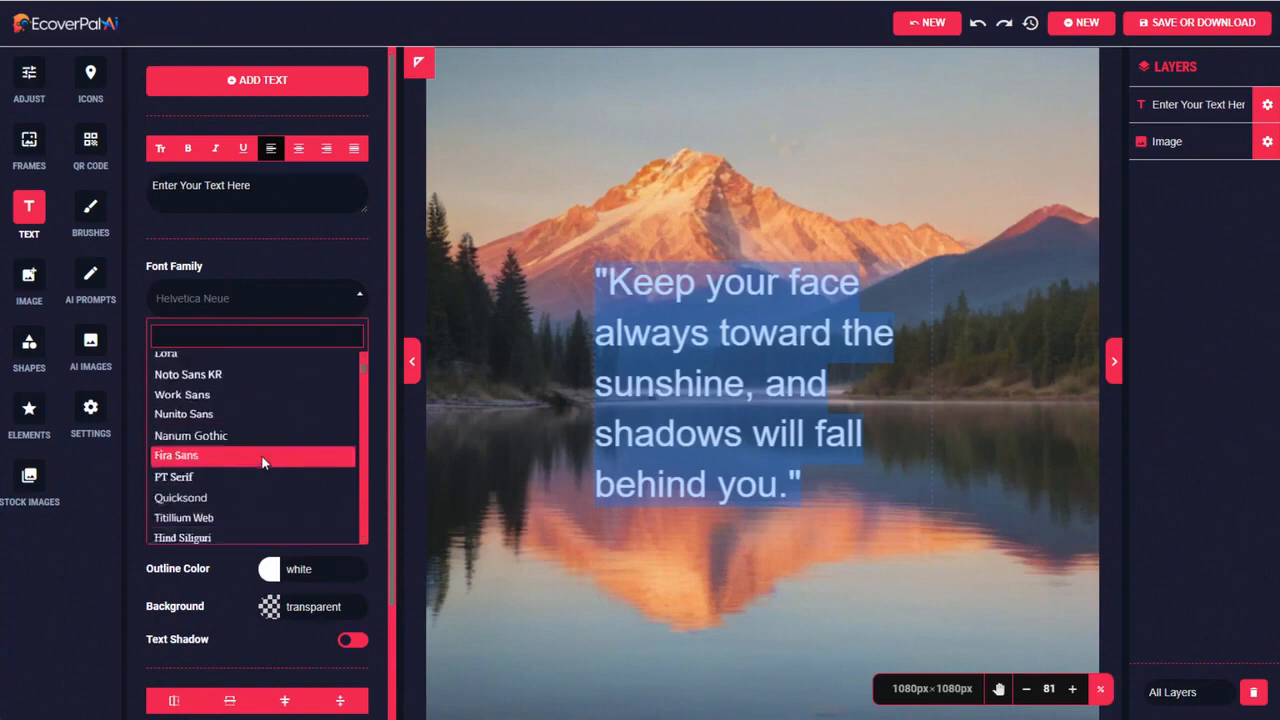
pyautogui.scroll(-3, 259, 457)
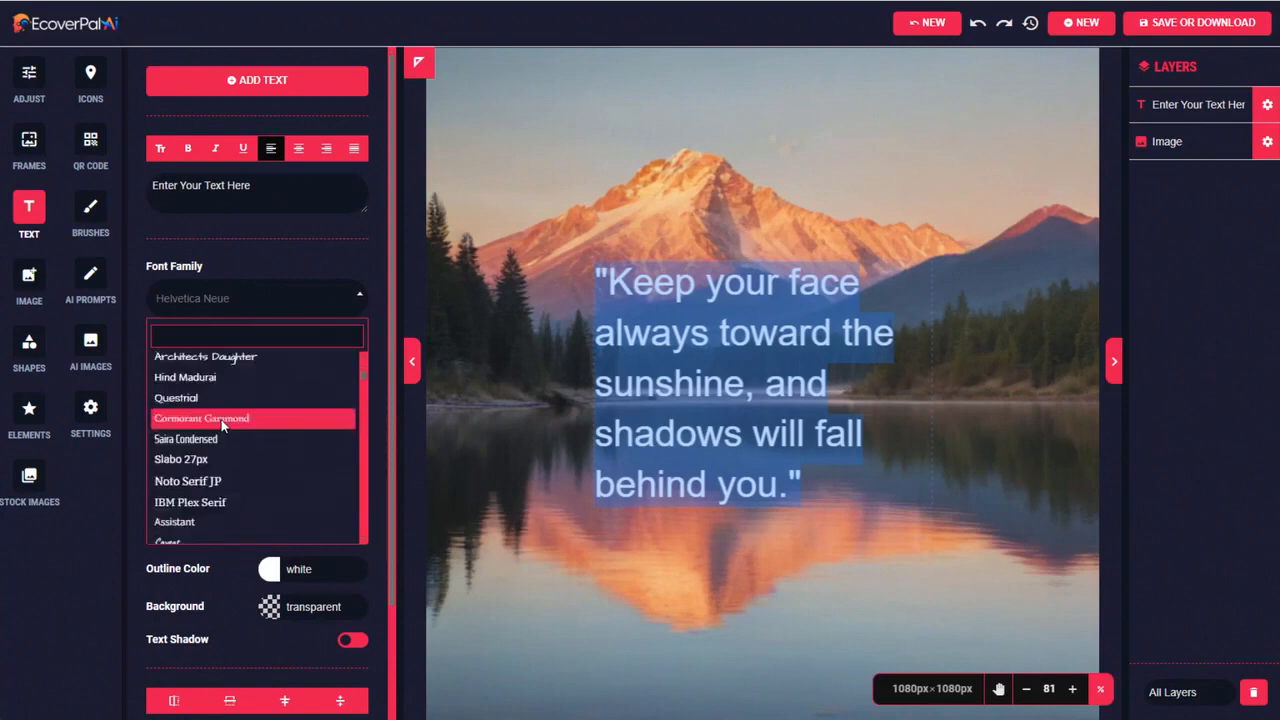
pyautogui.click(241, 415)
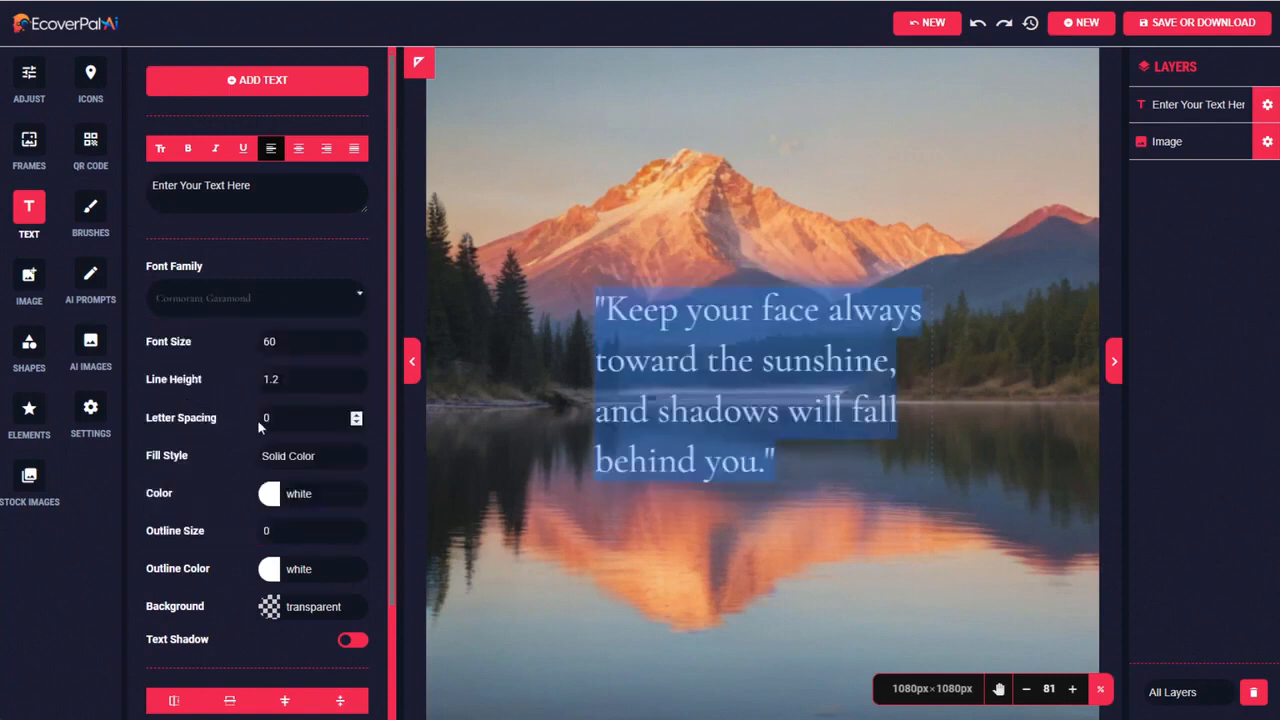
pyautogui.click(187, 148)
# Widen the quote's text box so it wraps onto three lines and set its font size to 63
pyautogui.click(1266, 114)
pyautogui.moveTo(931, 383); pyautogui.dragTo(1061, 367)
pyautogui.click(356, 338)
pyautogui.click(356, 338)
pyautogui.click(356, 338)
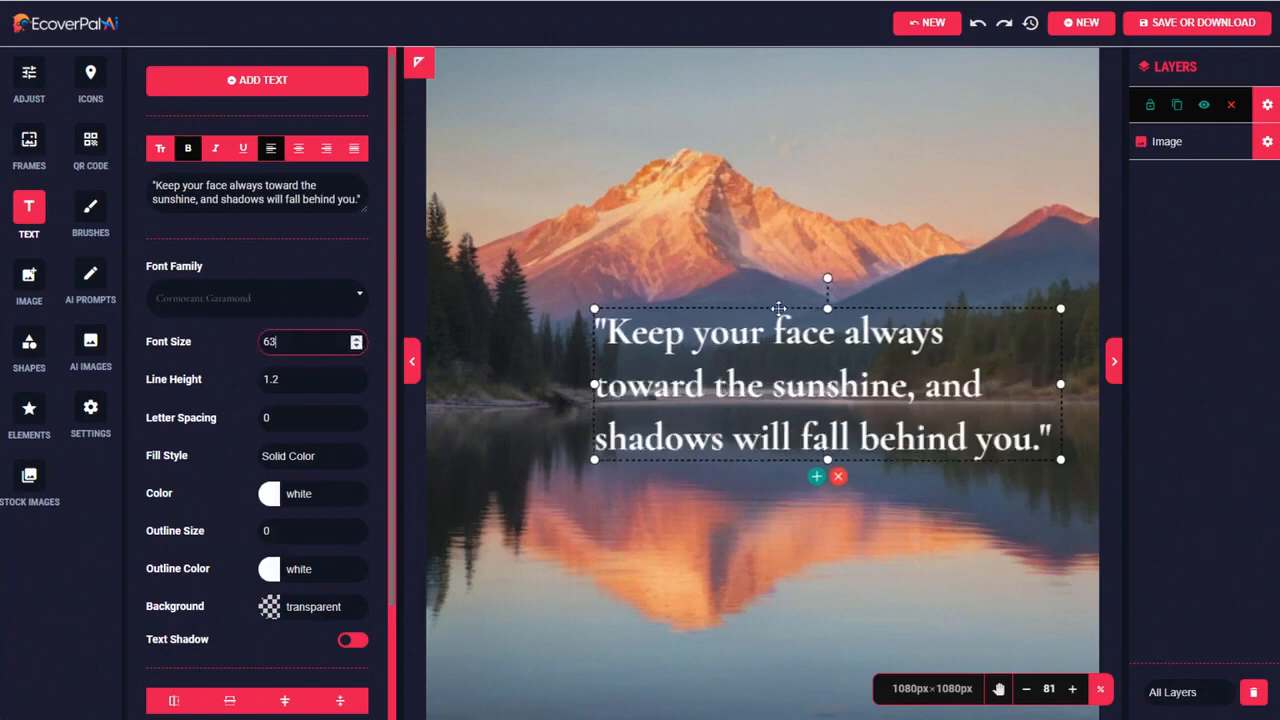
# Move the quote down onto the lake, over the mountain's reflection
pyautogui.click(729, 369)
pyautogui.click(977, 24)
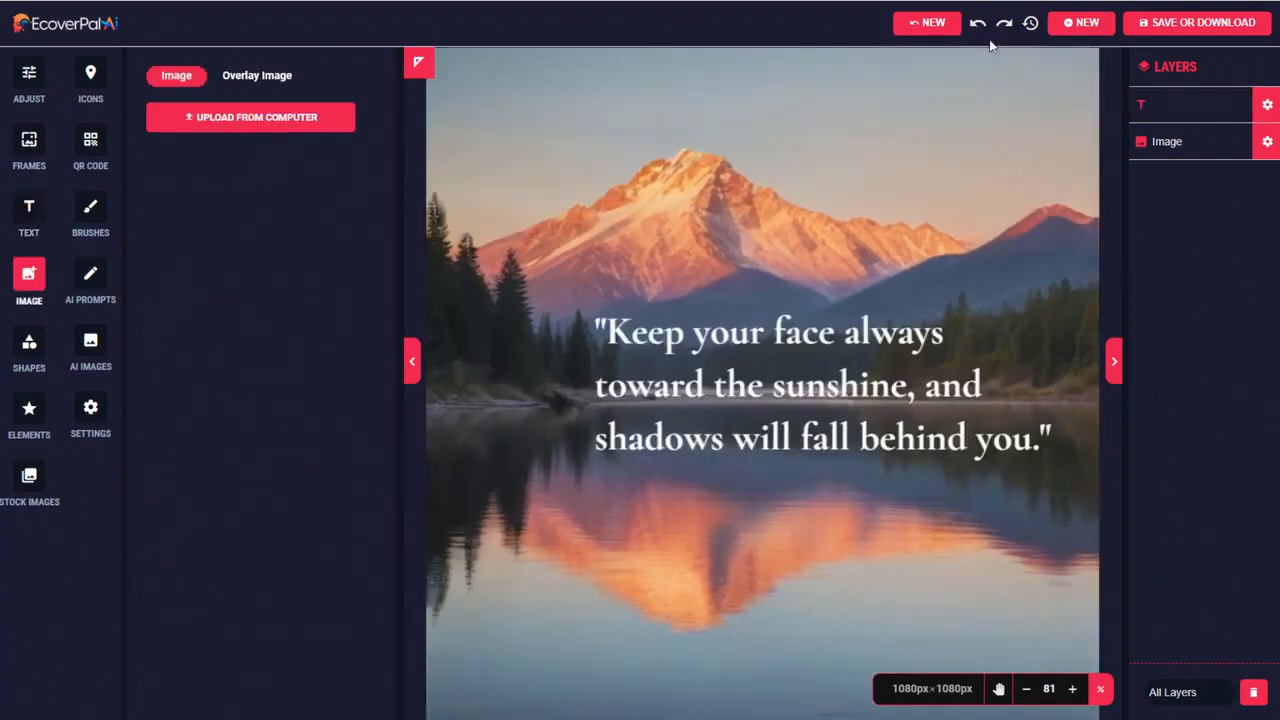
pyautogui.click(820, 381)
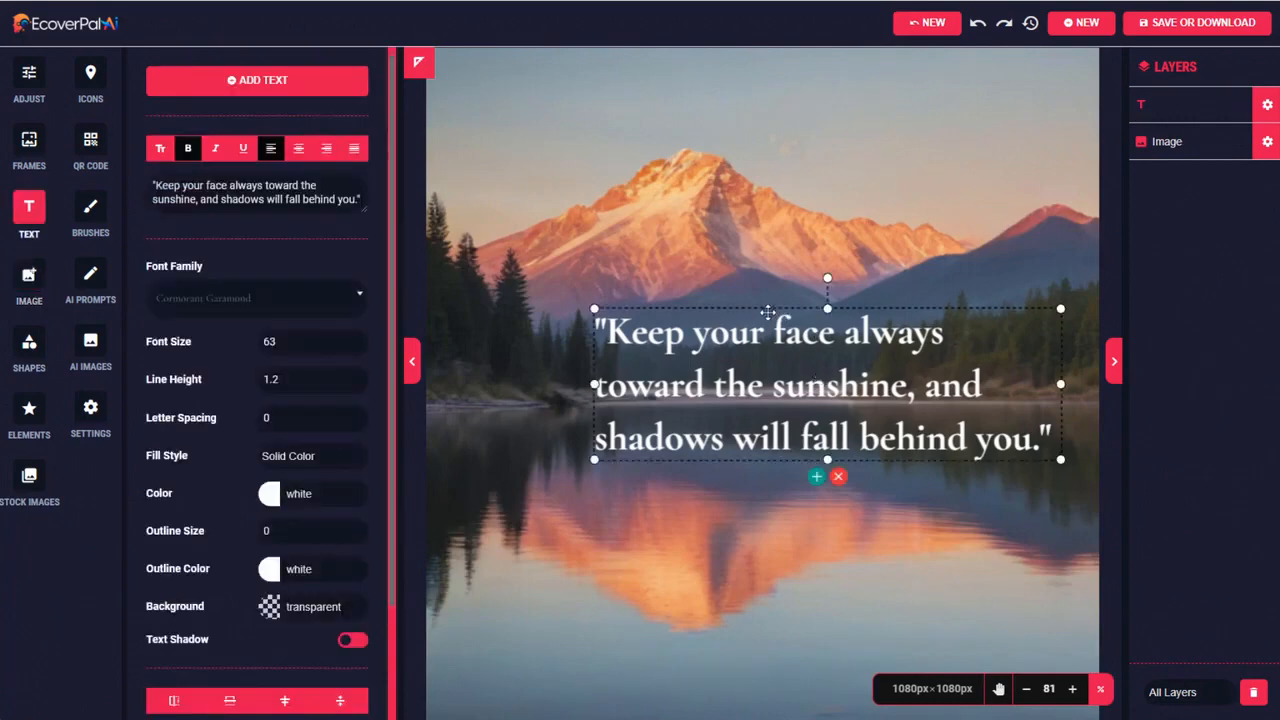
pyautogui.moveTo(767, 310); pyautogui.dragTo(712, 426)
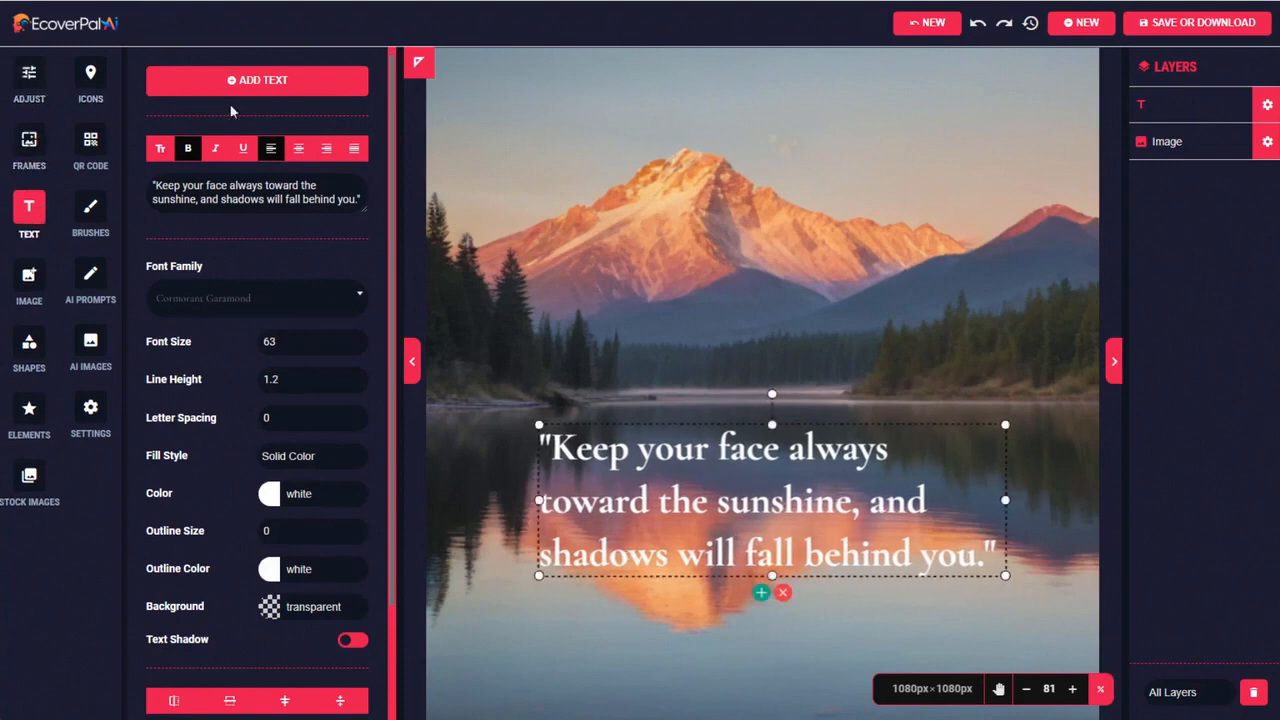
# Add a second text layer and replace its placeholder with the copied attribution "— Walt Whitman"
pyautogui.click(261, 82)
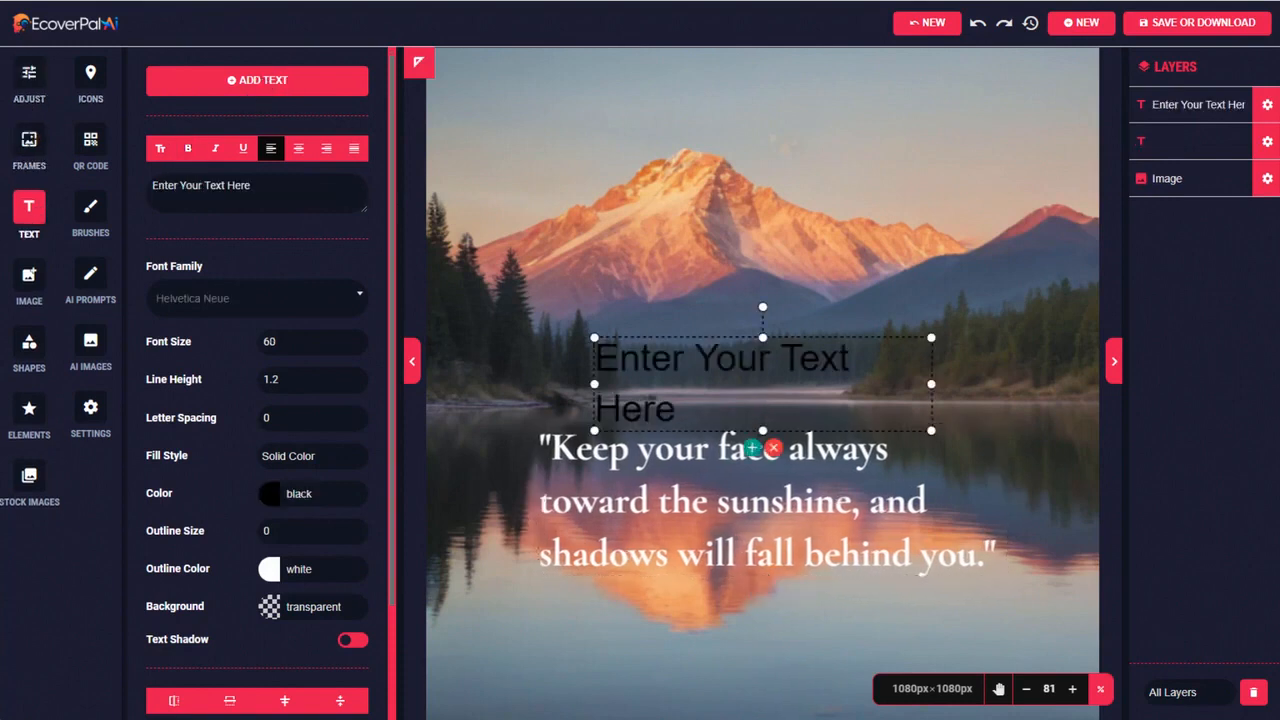
pyautogui.doubleClick(618, 361)
pyautogui.moveTo(618, 361); pyautogui.dragTo(679, 407)
pyautogui.click(600, 360)
pyautogui.moveTo(600, 360); pyautogui.dragTo(696, 402)
pyautogui.write('— Walt Whitman')
pyautogui.hotkey('ctrl', 'a')
# Make the Walt Whitman attribution bold and white
pyautogui.hotkey('ctrl', 'b')
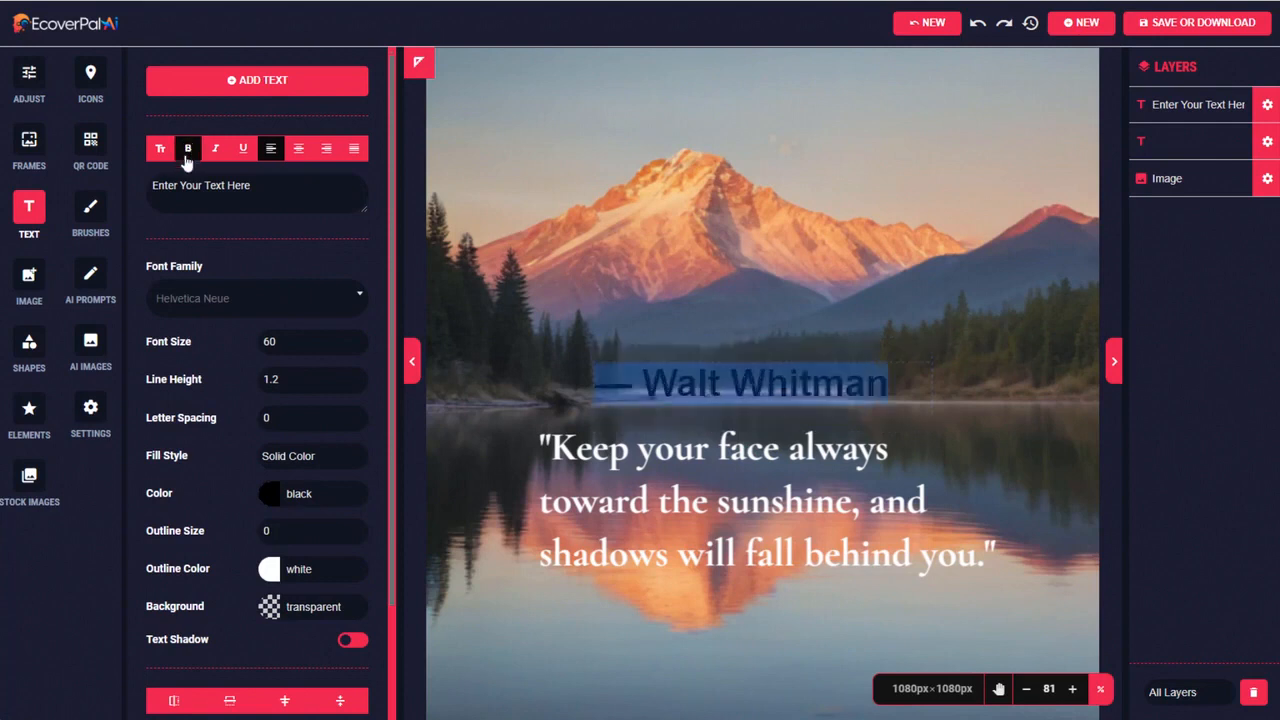
pyautogui.click(300, 493)
pyautogui.click(412, 525)
pyautogui.click(571, 683)
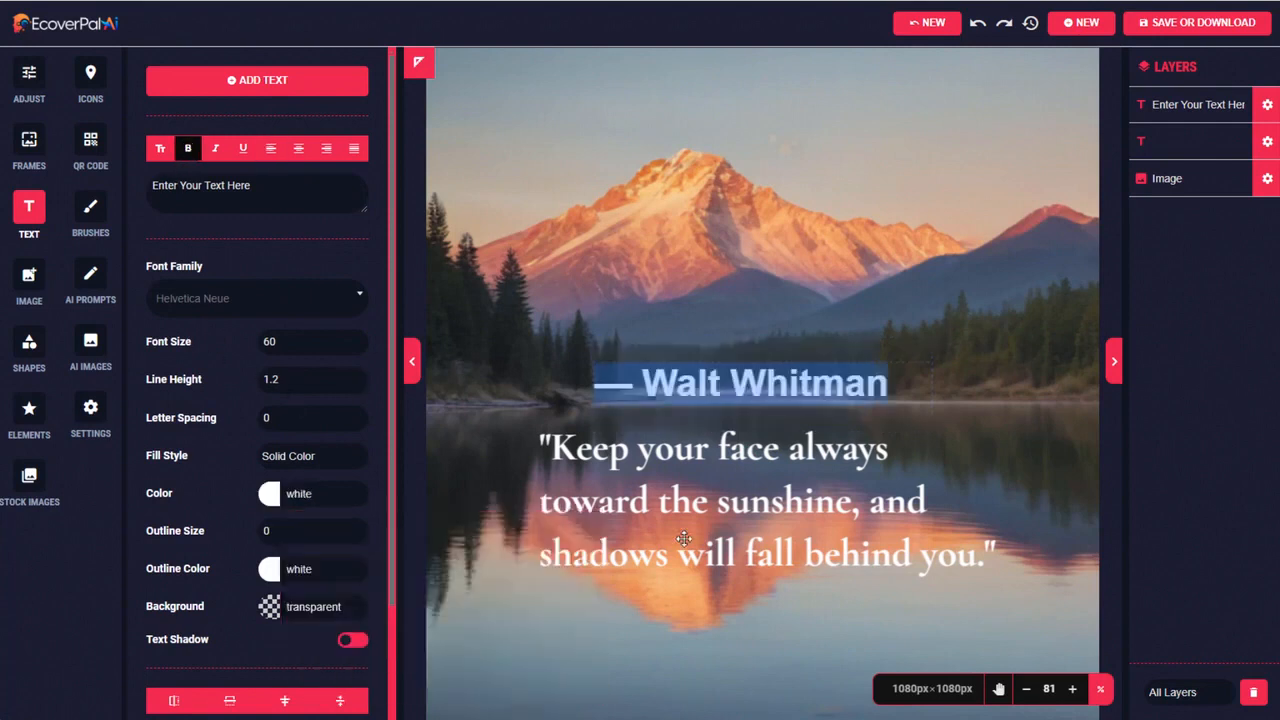
# Place the attribution below the end of the quote and nudge the quote up slightly
pyautogui.click(778, 320)
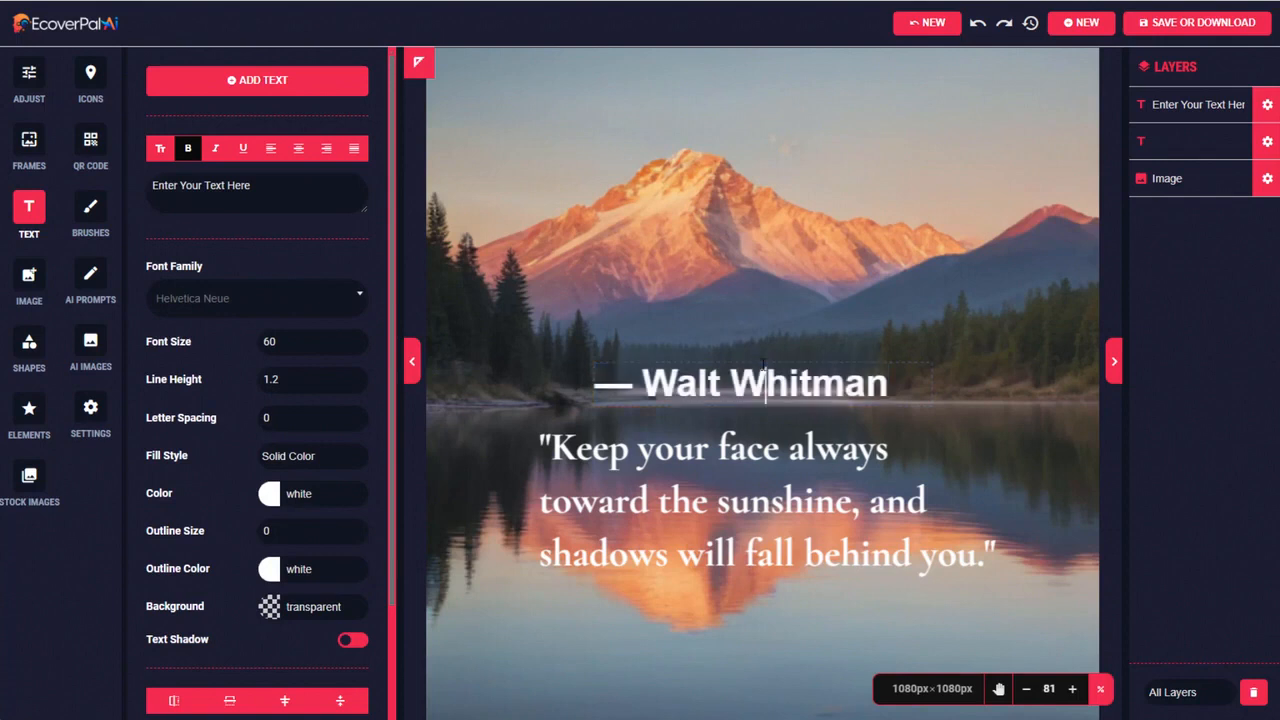
pyautogui.moveTo(829, 387); pyautogui.dragTo(986, 634)
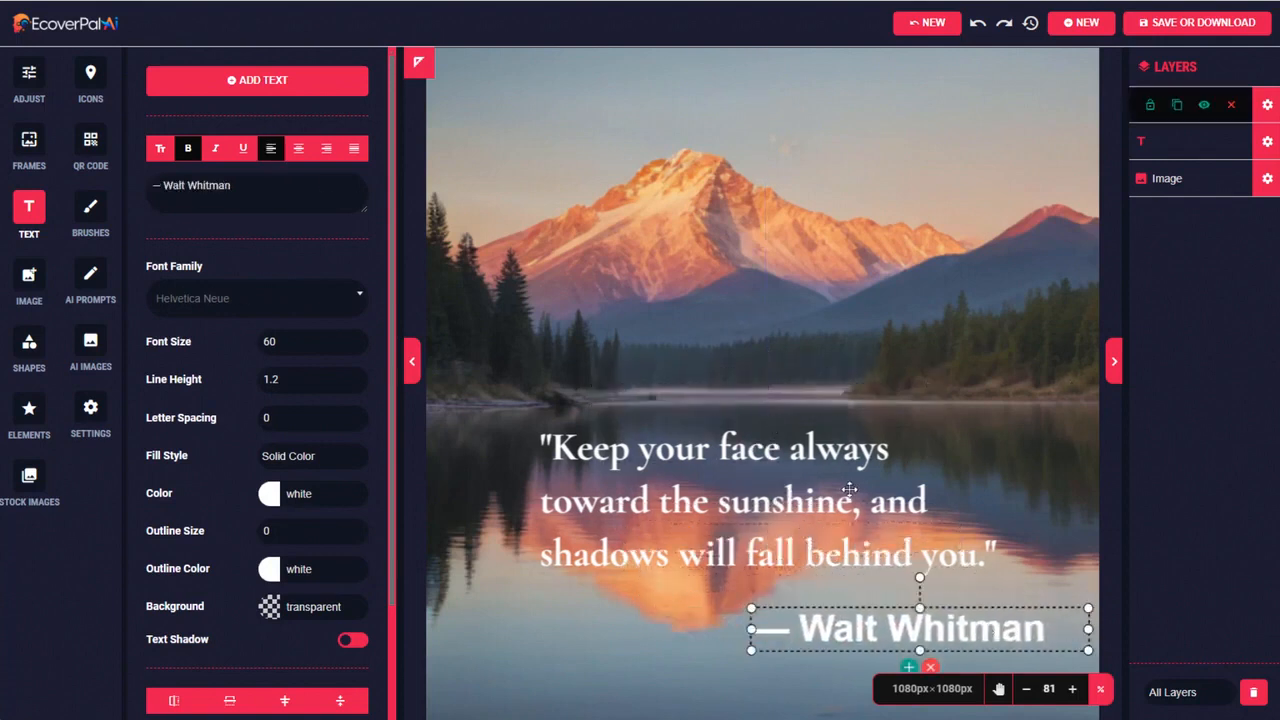
pyautogui.moveTo(824, 449); pyautogui.dragTo(824, 445)
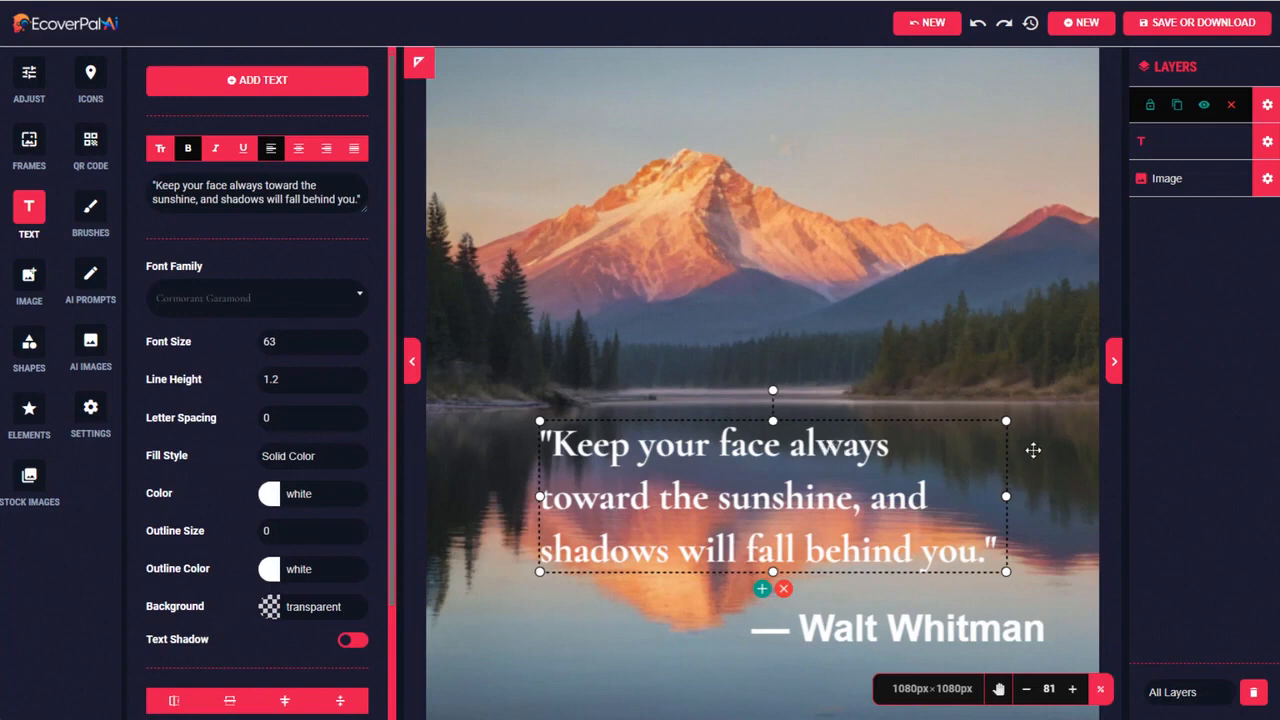
# Add the first Watercolor frame, pink with leaf line art, and shift the attribution so it fits inside the frame
pyautogui.click(29, 145)
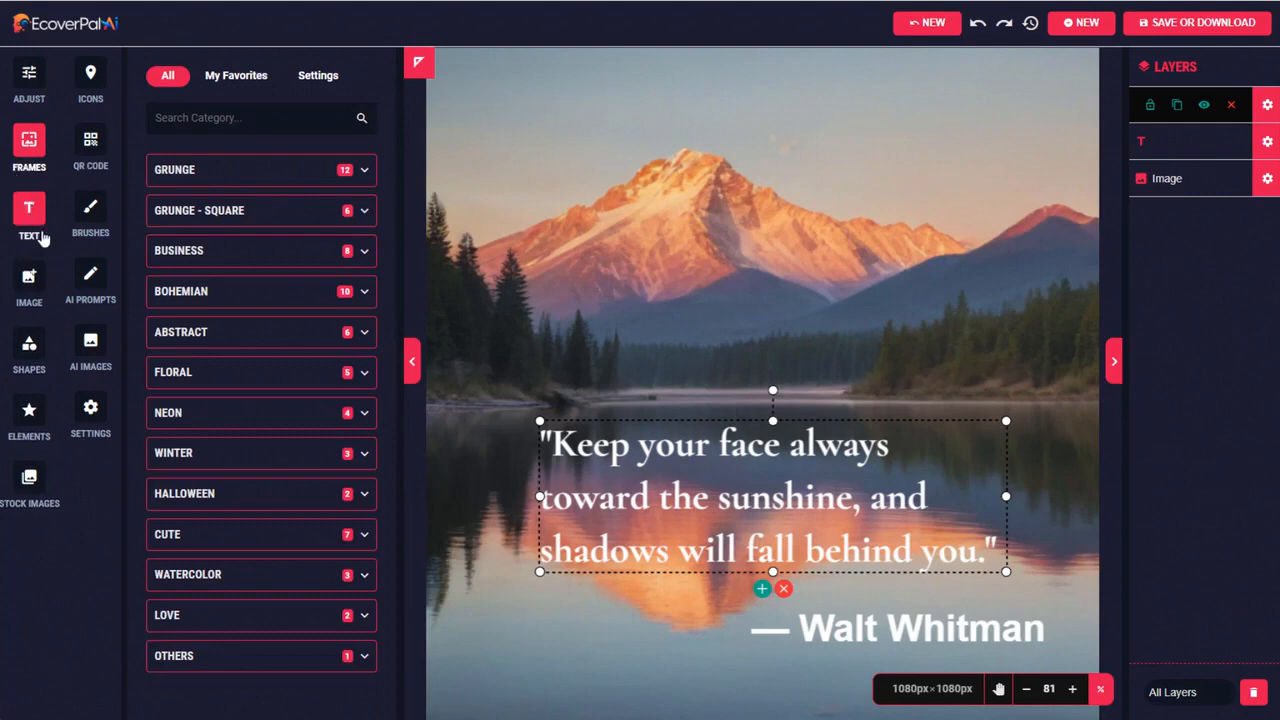
pyautogui.click(362, 291)
pyautogui.scroll(-3, 354, 480)
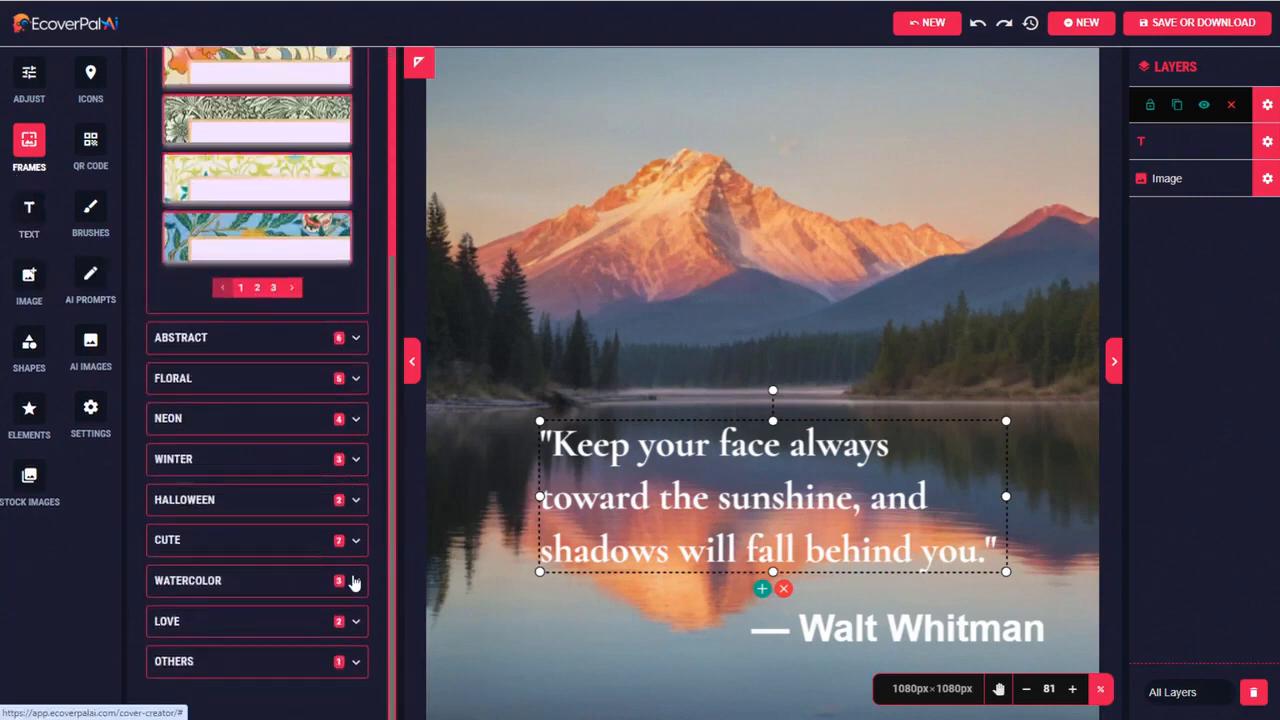
pyautogui.click(353, 583)
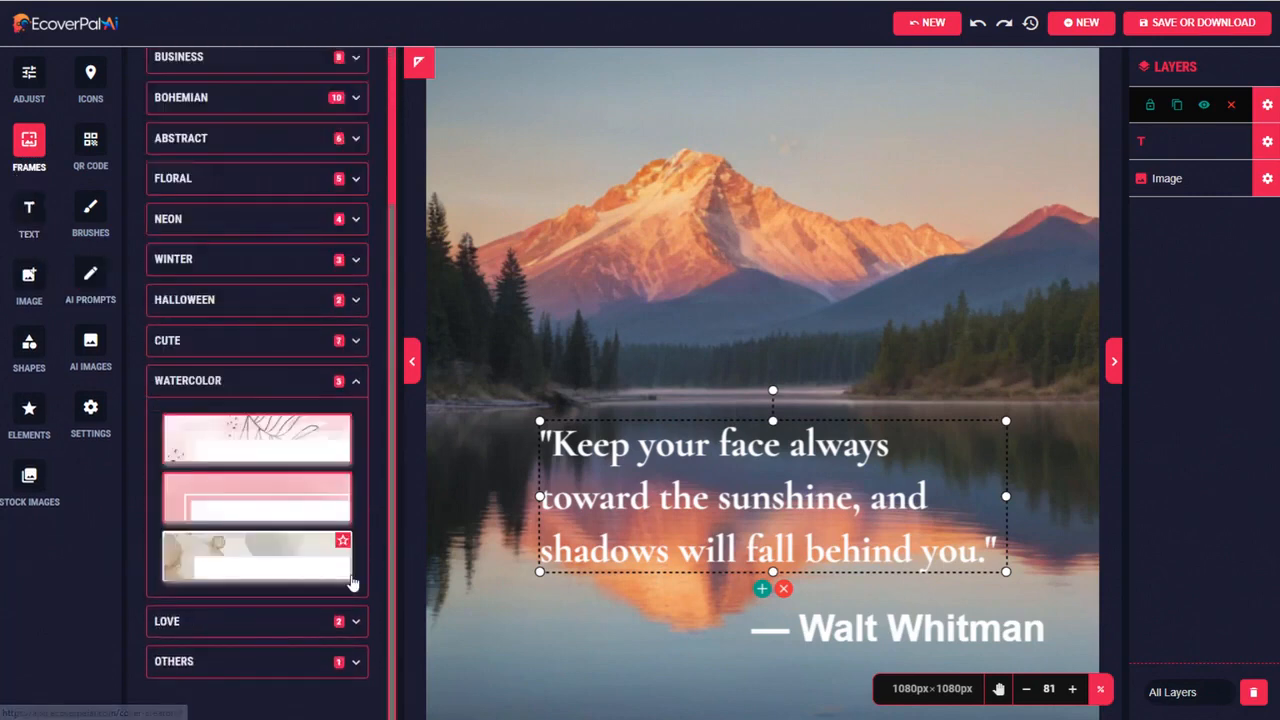
pyautogui.click(249, 443)
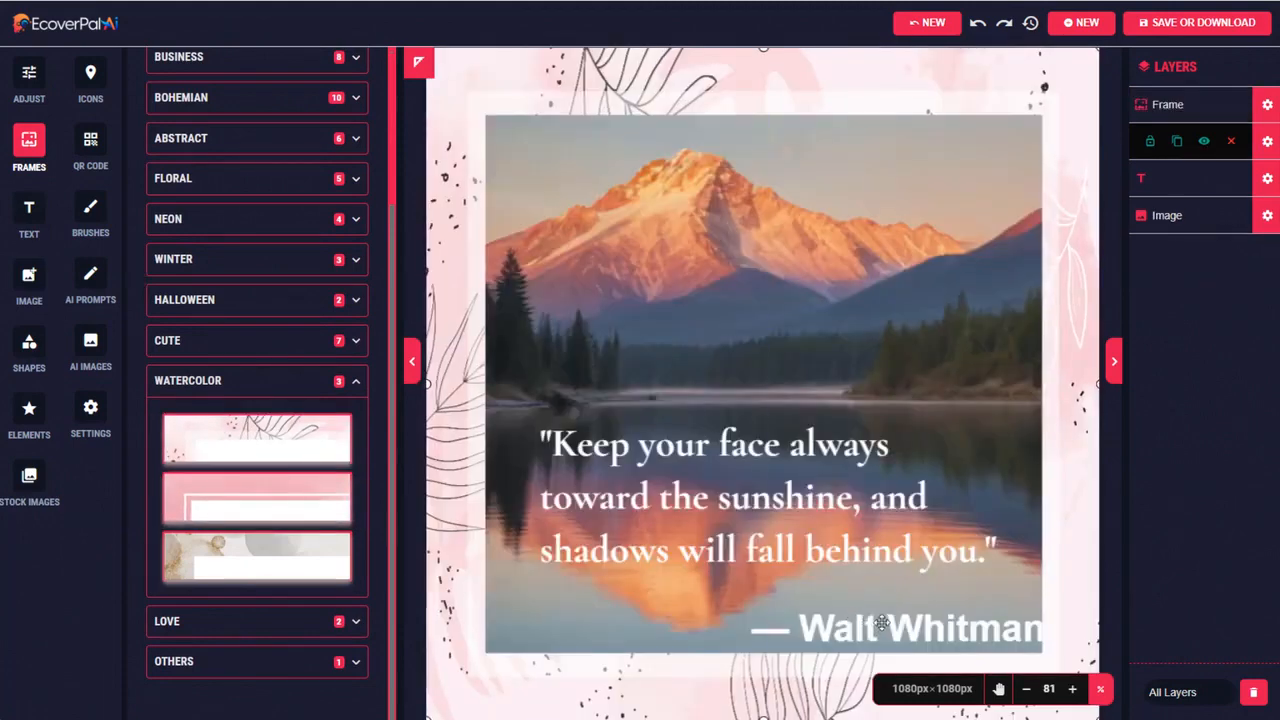
pyautogui.moveTo(870, 622); pyautogui.dragTo(840, 620)
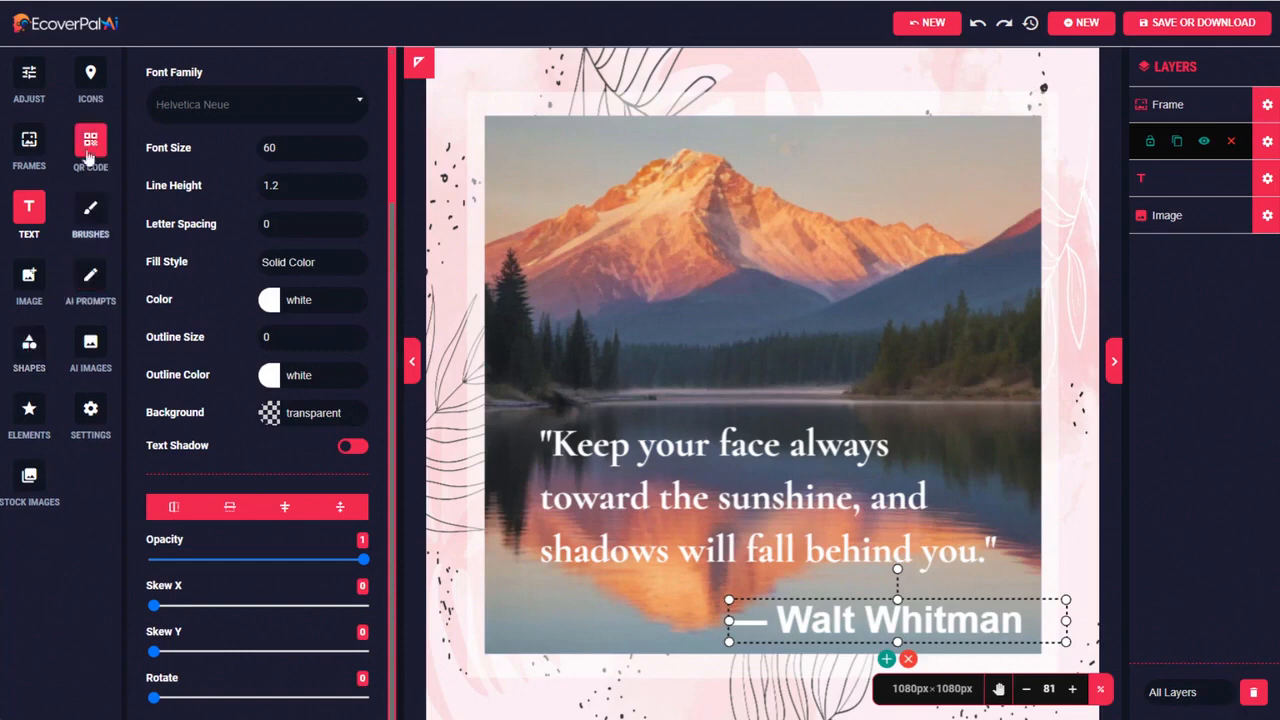
# Add the first Ink Brush Strokes element and set its fill color to near-black #121111
pyautogui.click(40, 410)
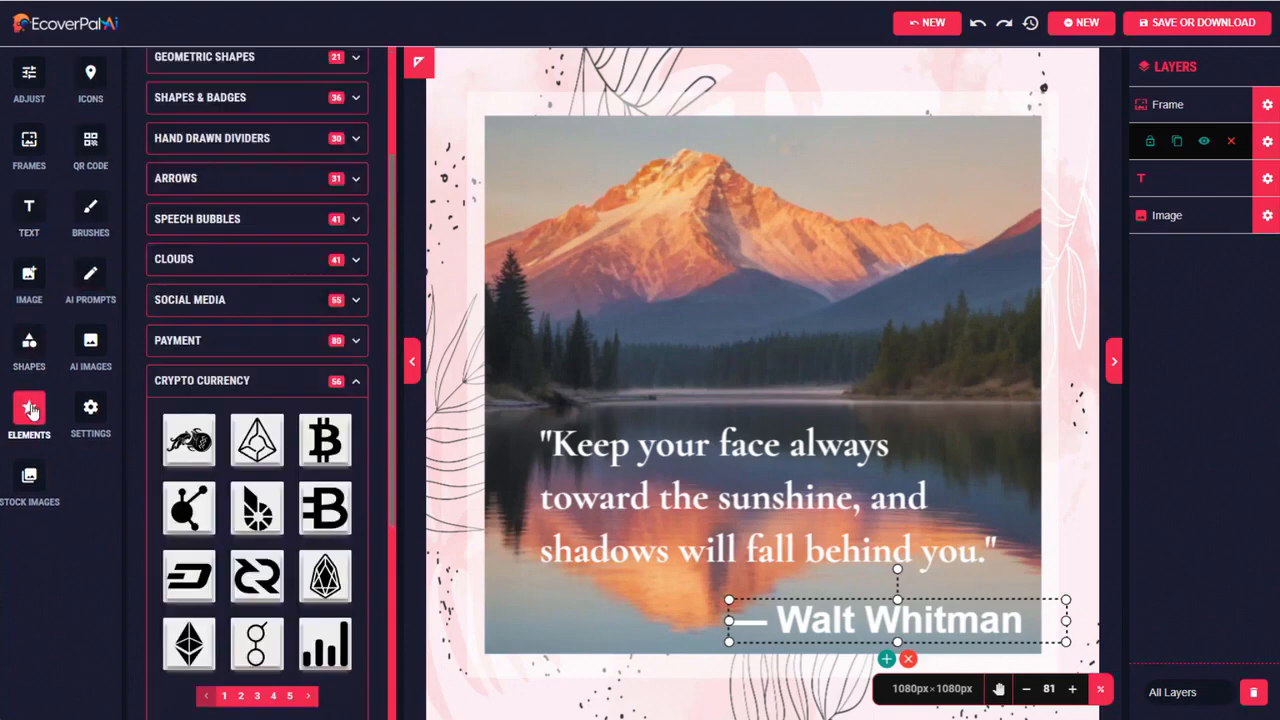
pyautogui.click(357, 172)
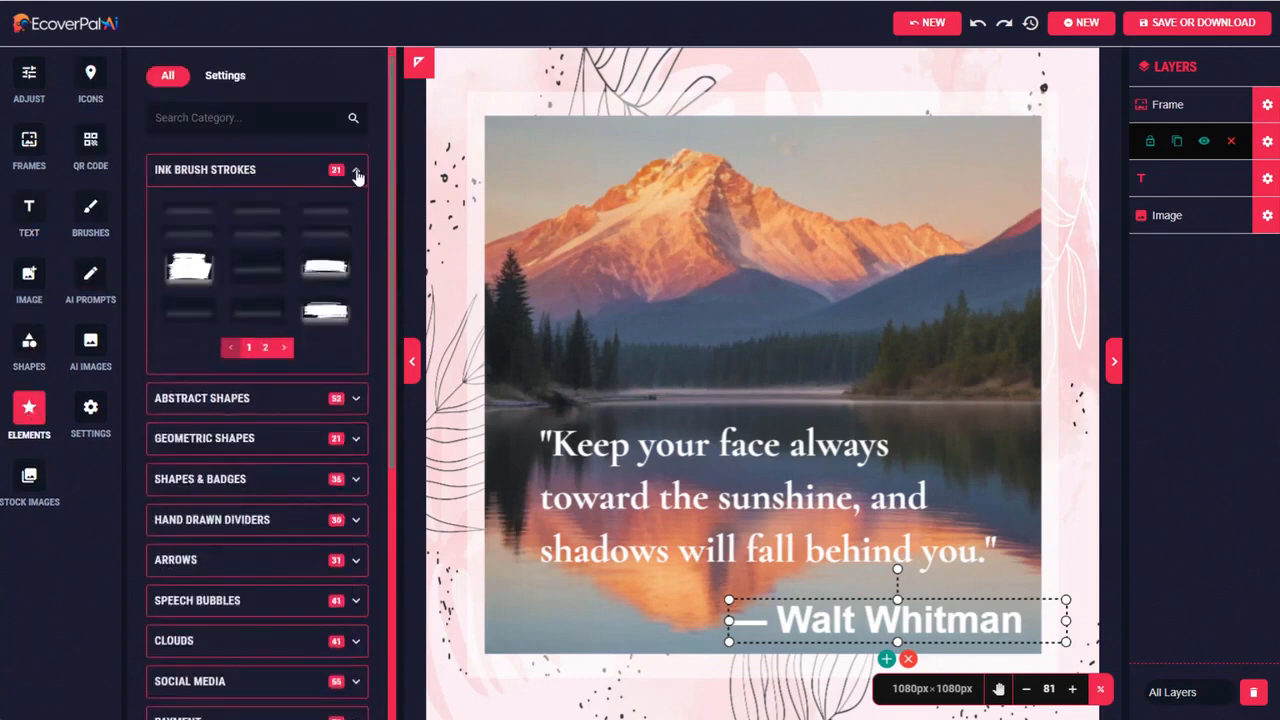
pyautogui.click(190, 213)
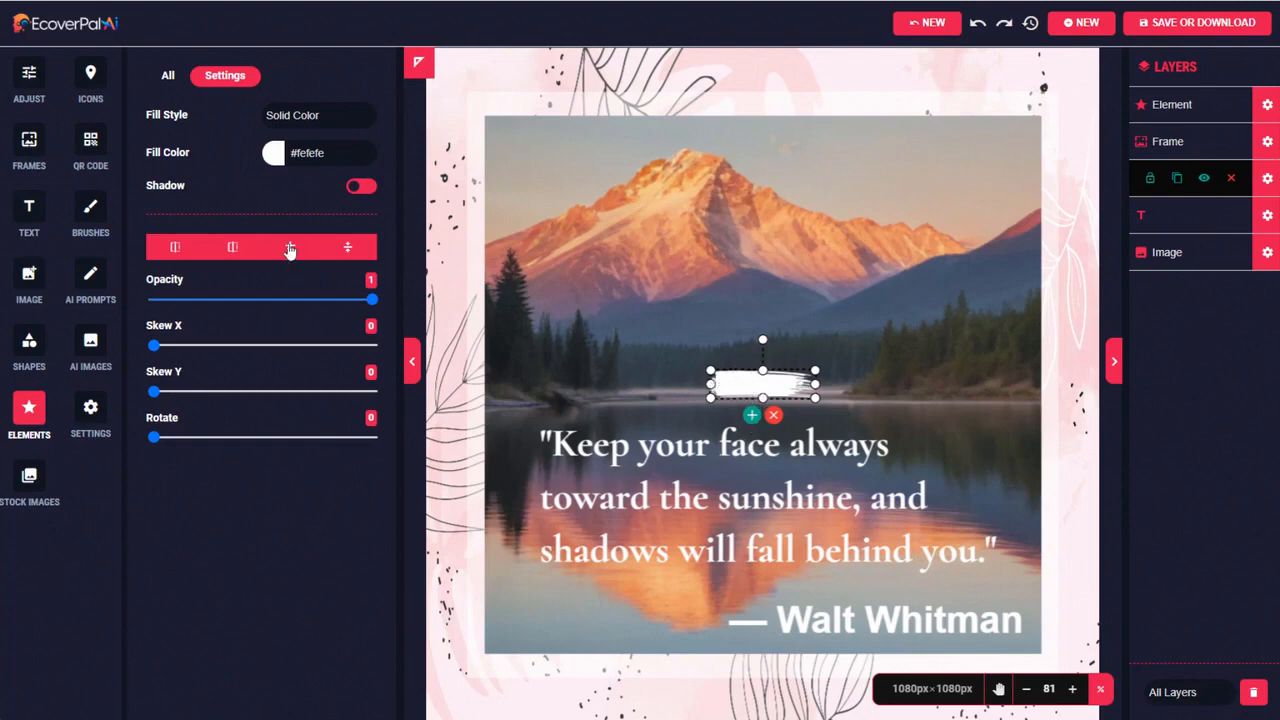
pyautogui.click(296, 152)
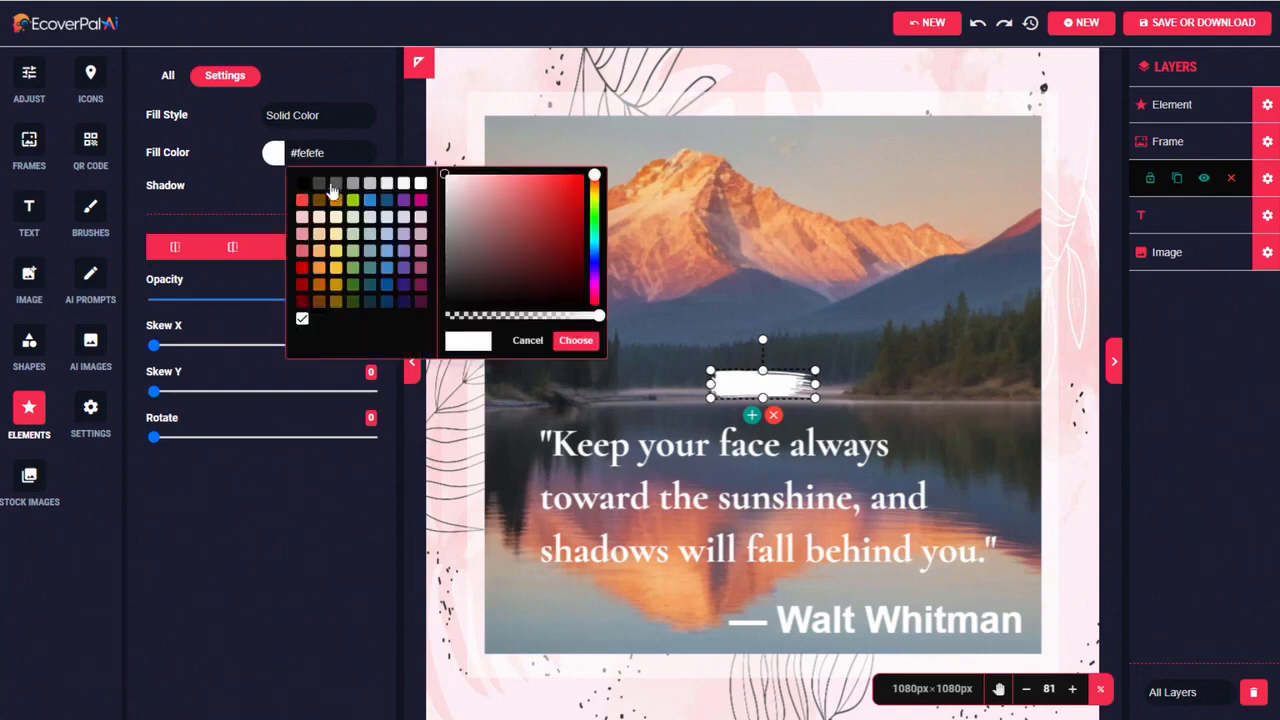
pyautogui.click(451, 290)
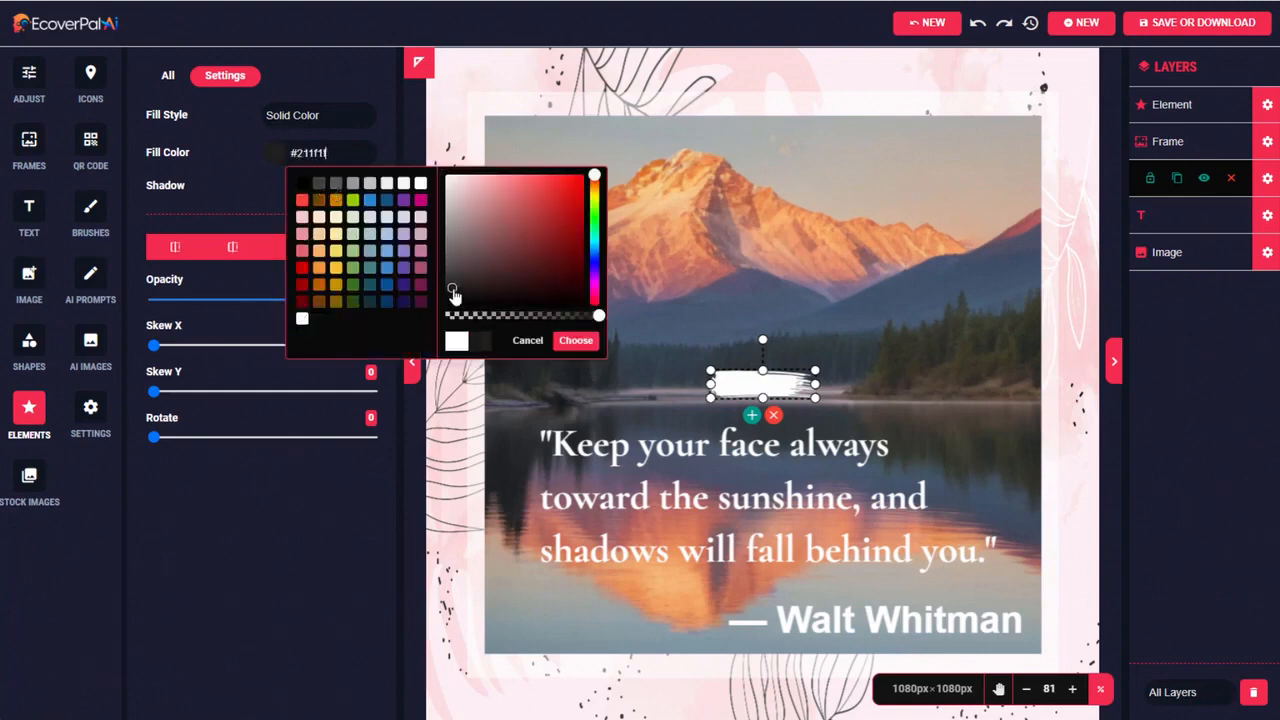
pyautogui.click(574, 342)
# Enlarge the brush stroke over the quote's second line and move its layer beneath both text layers, directly above the background image
pyautogui.moveTo(735, 384)
pyautogui.mouseDown()
pyautogui.moveTo(739, 498)
pyautogui.moveTo(548, 493)
pyautogui.mouseUp()
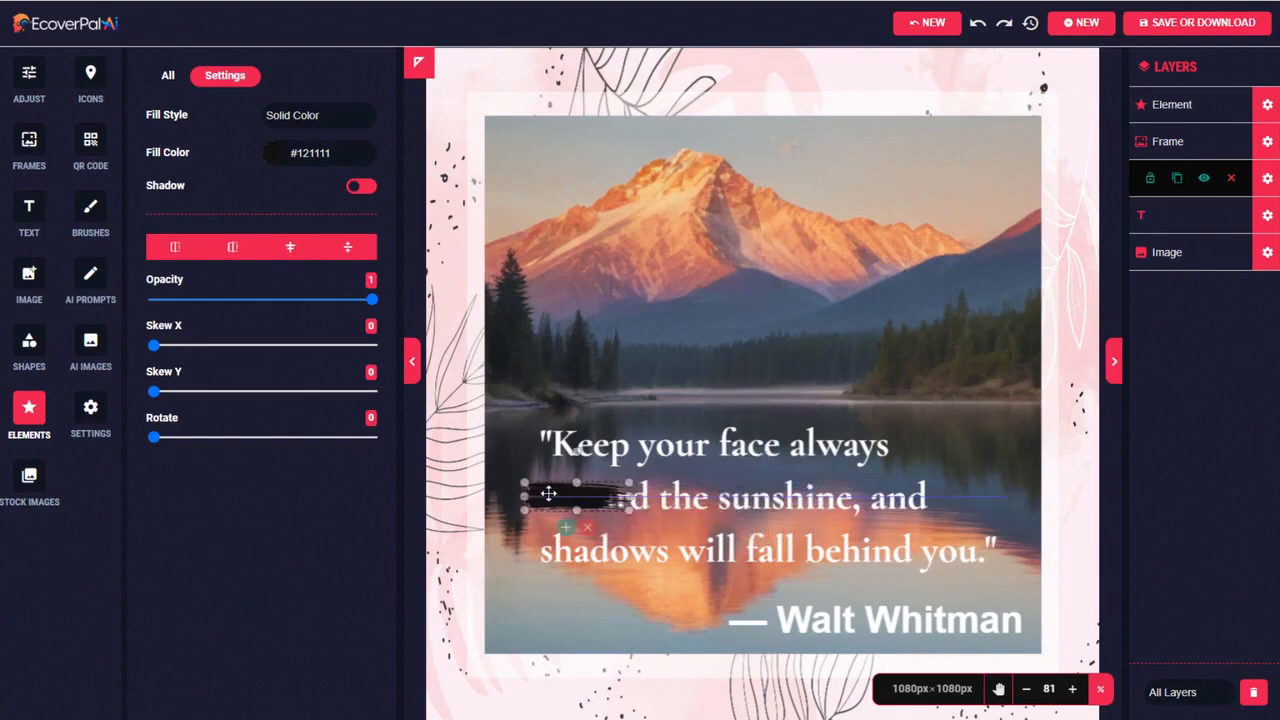
pyautogui.moveTo(628, 497); pyautogui.dragTo(914, 504)
pyautogui.moveTo(768, 503); pyautogui.dragTo(770, 498)
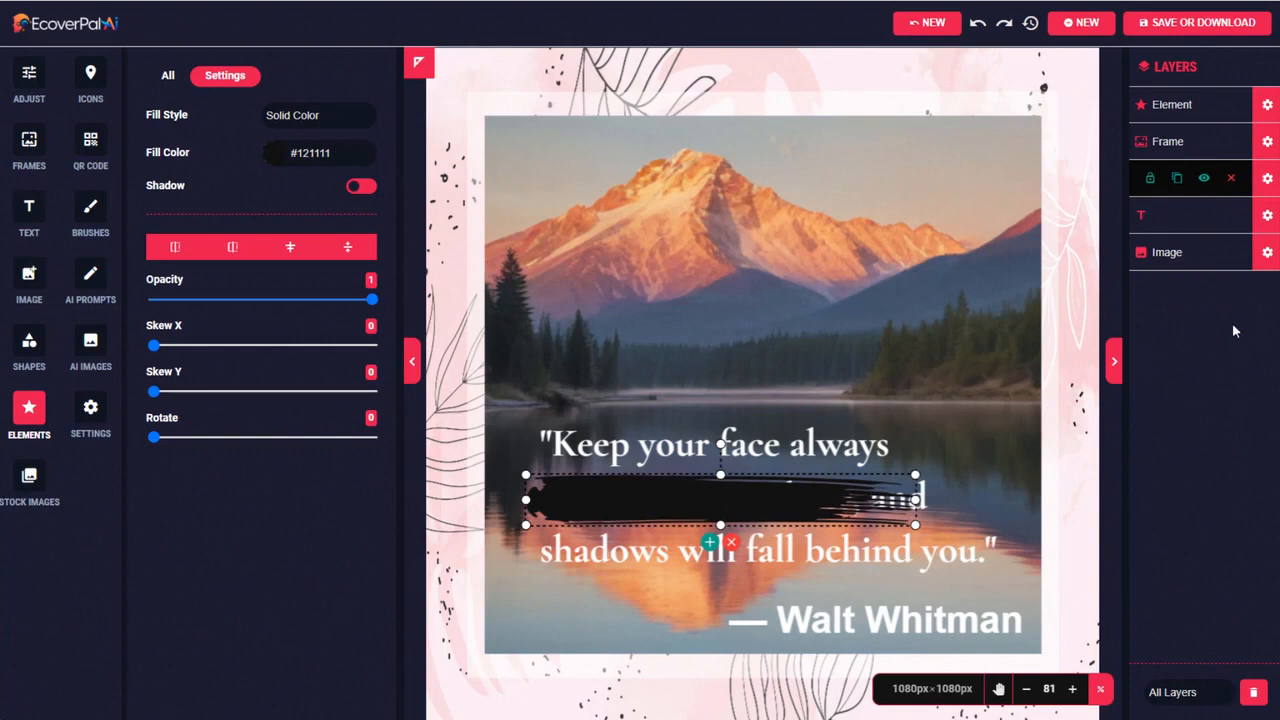
pyautogui.moveTo(1265, 110); pyautogui.dragTo(1276, 209)
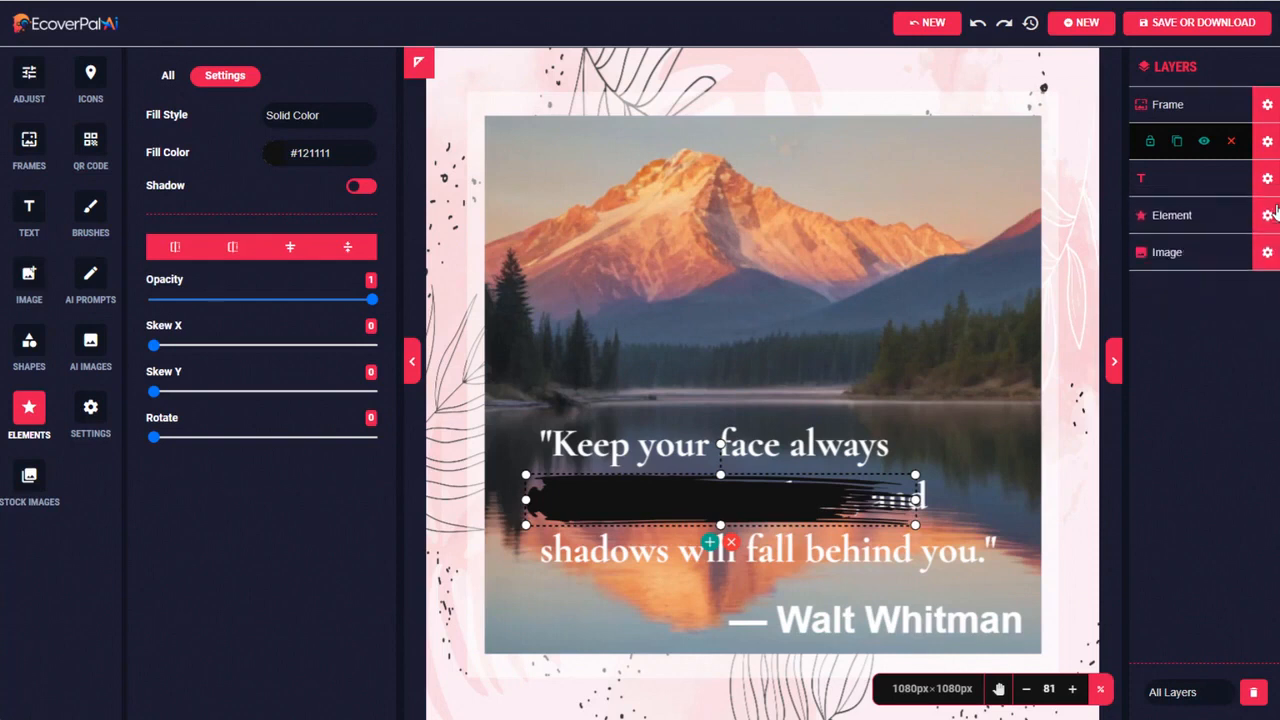
pyautogui.click(1267, 105)
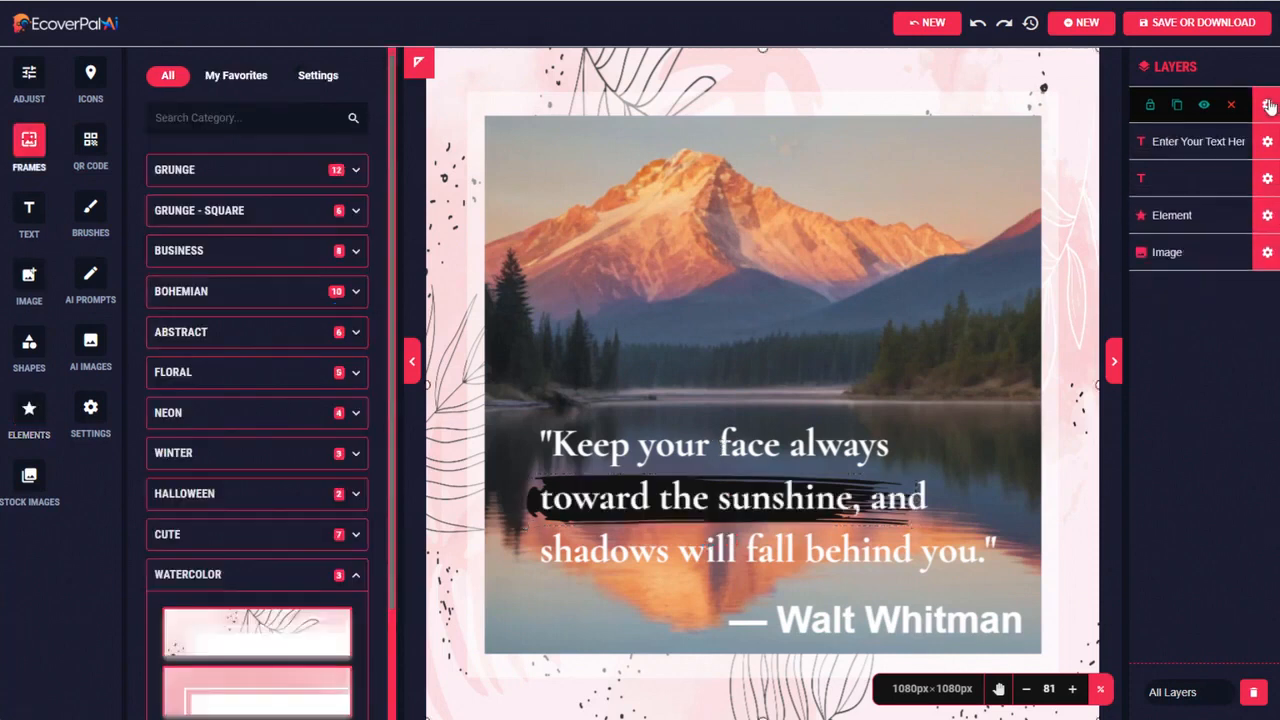
# Widen the brush stroke so it extends past both ends of "toward the sunshine, and" and center it behind that line
pyautogui.click(718, 494)
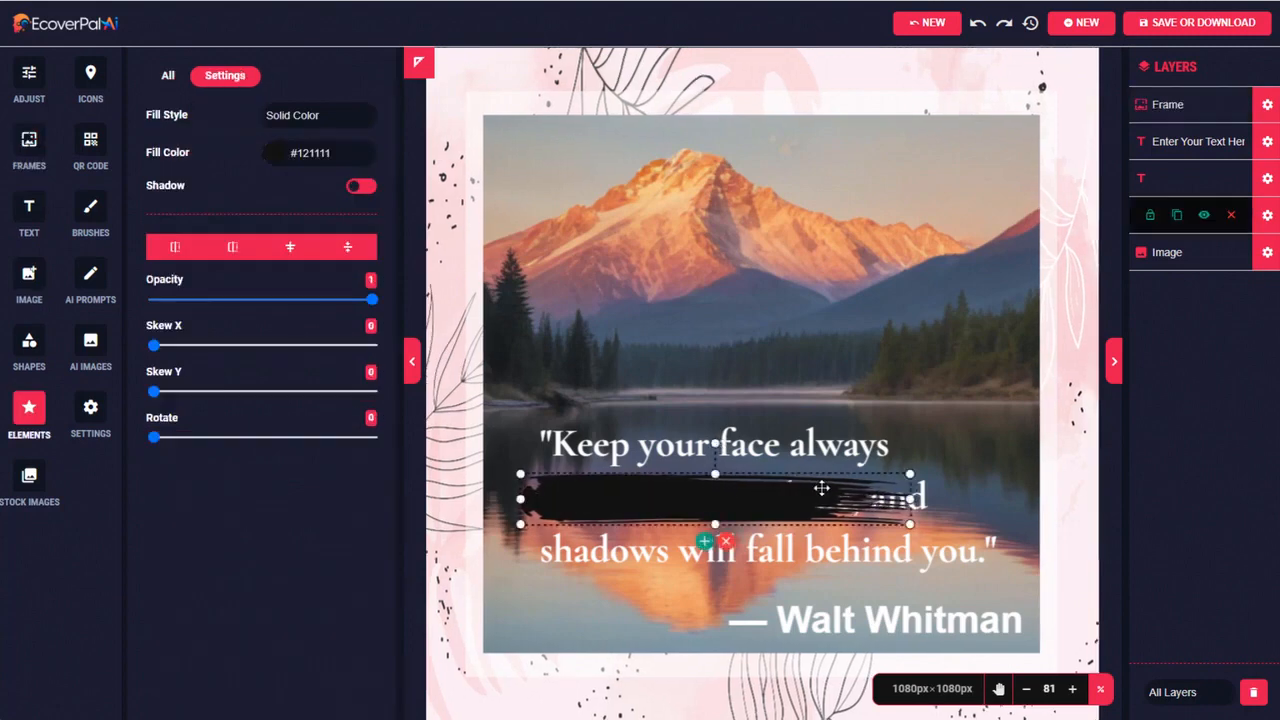
pyautogui.moveTo(909, 497)
pyautogui.mouseDown()
pyautogui.moveTo(1084, 497)
pyautogui.moveTo(1025, 492)
pyautogui.mouseUp()
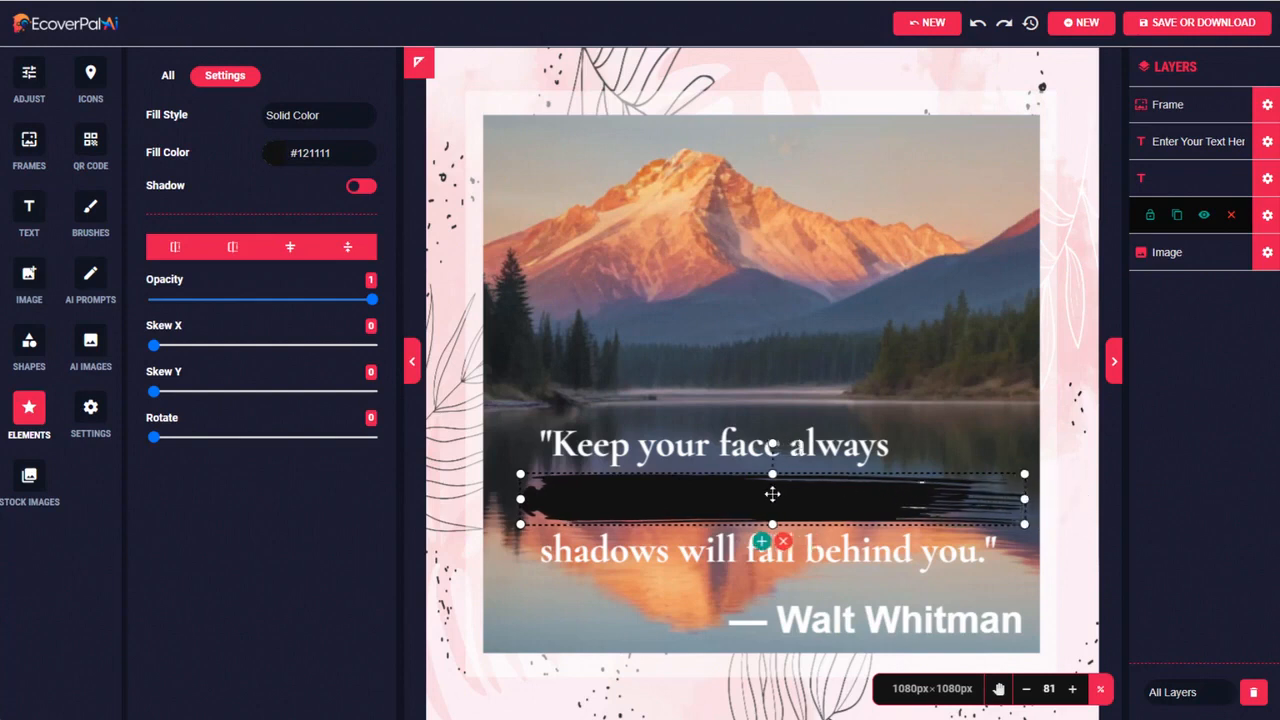
pyautogui.moveTo(522, 499); pyautogui.dragTo(511, 499)
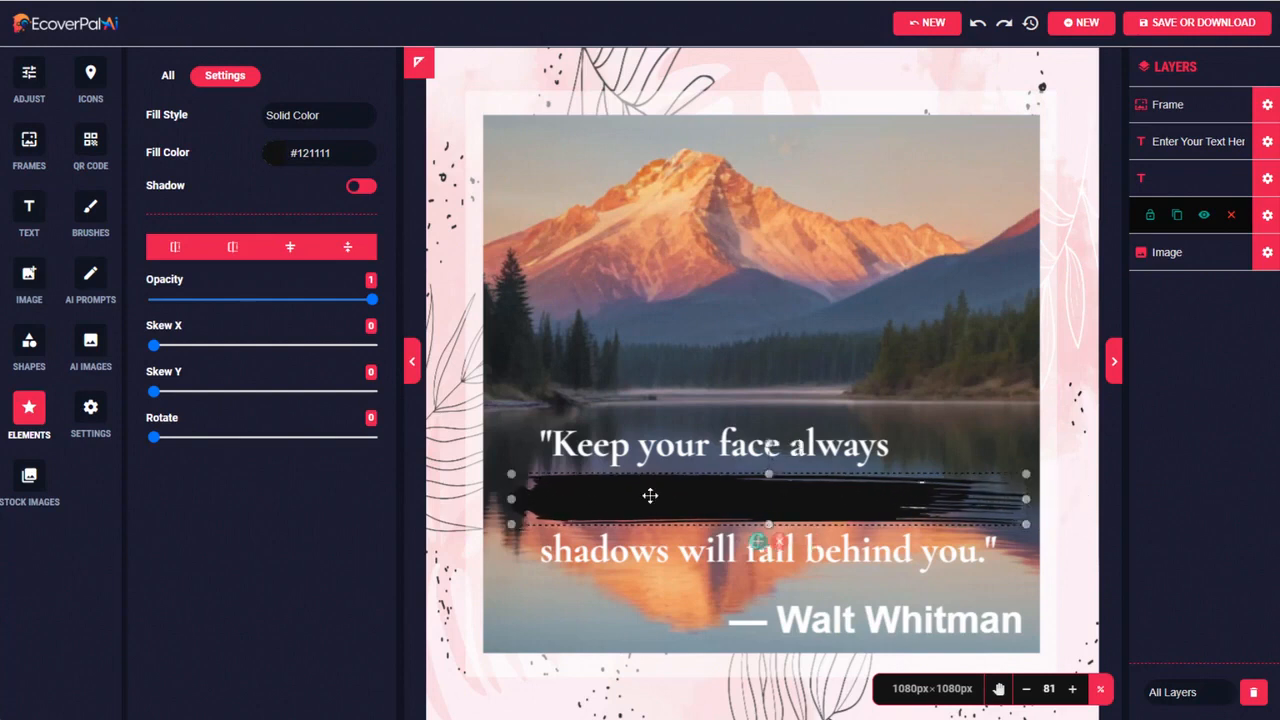
pyautogui.moveTo(650, 495); pyautogui.dragTo(653, 498)
pyautogui.click(1267, 105)
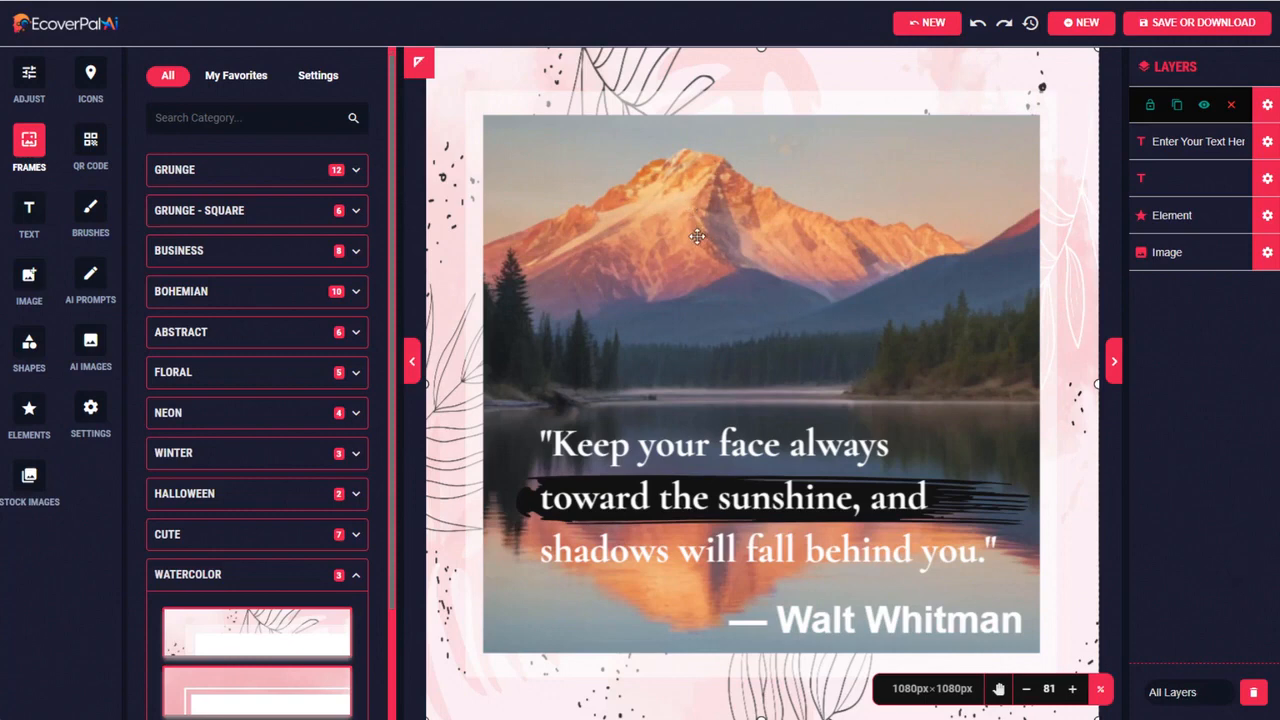
# Download the framed mountain quote as a JPEG at 96 DPI and close the preview of the downloaded file
pyautogui.click(1190, 27)
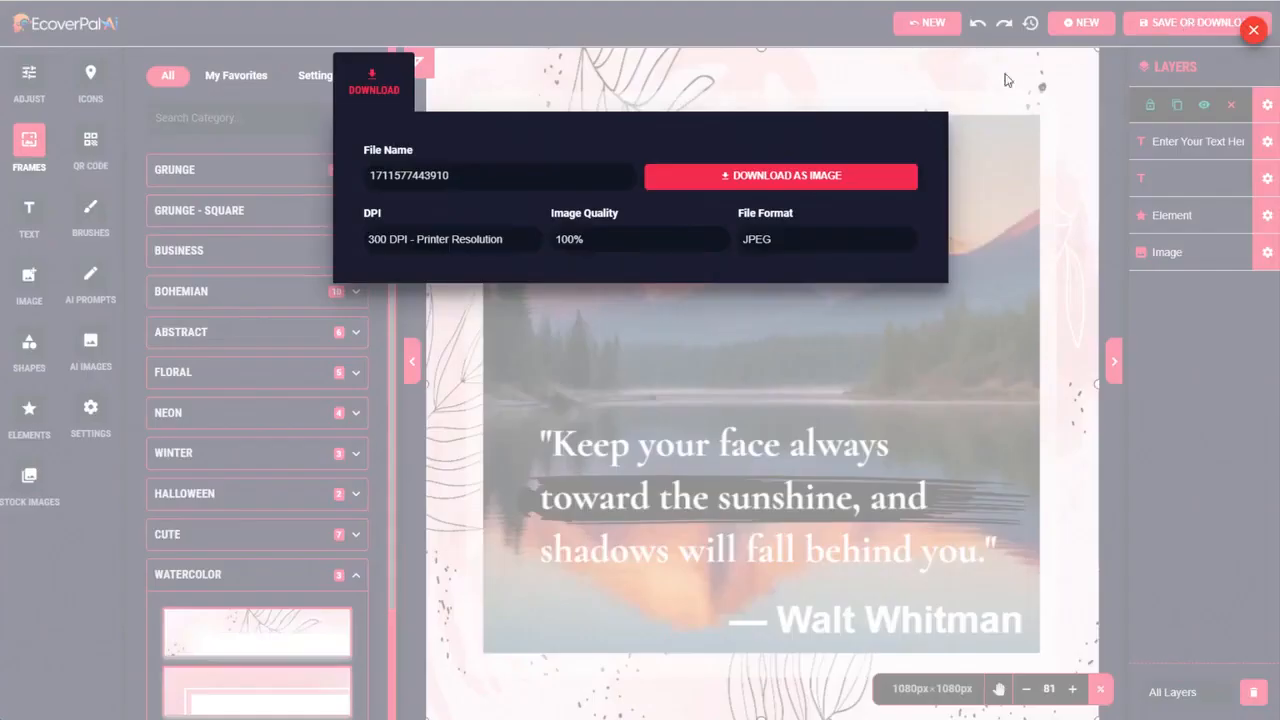
pyautogui.click(445, 239)
pyautogui.click(393, 279)
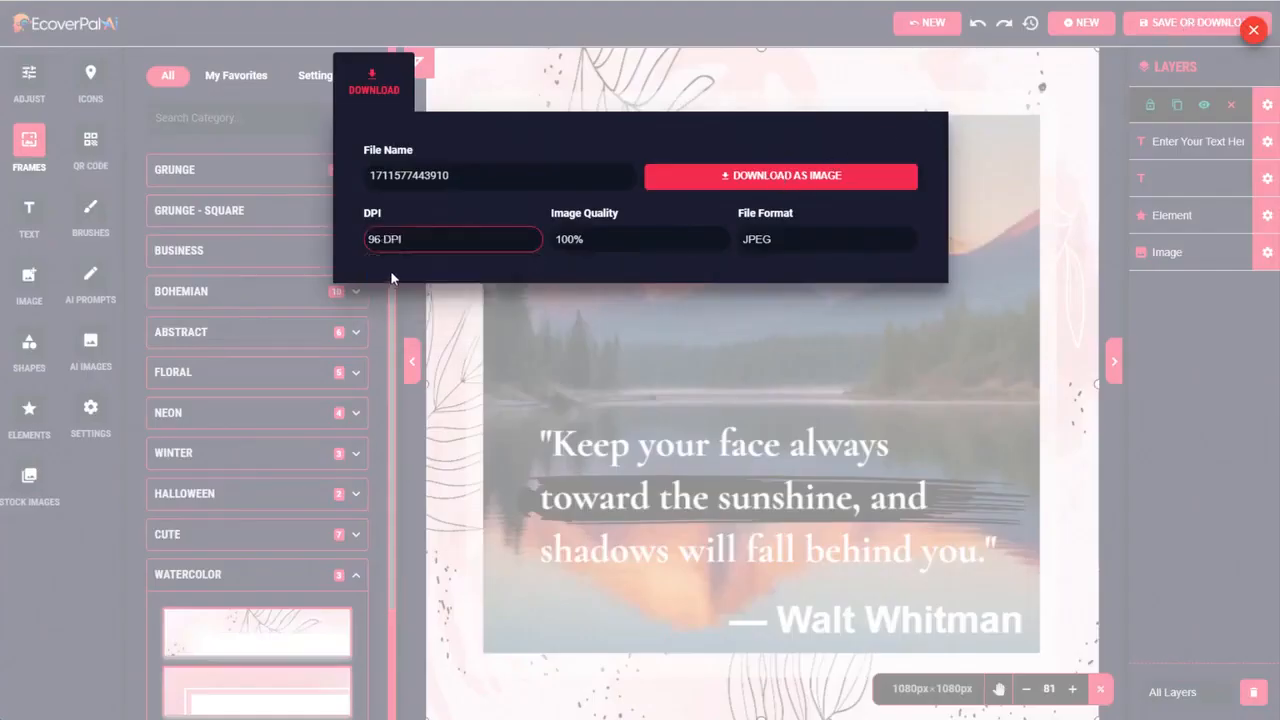
pyautogui.click(792, 177)
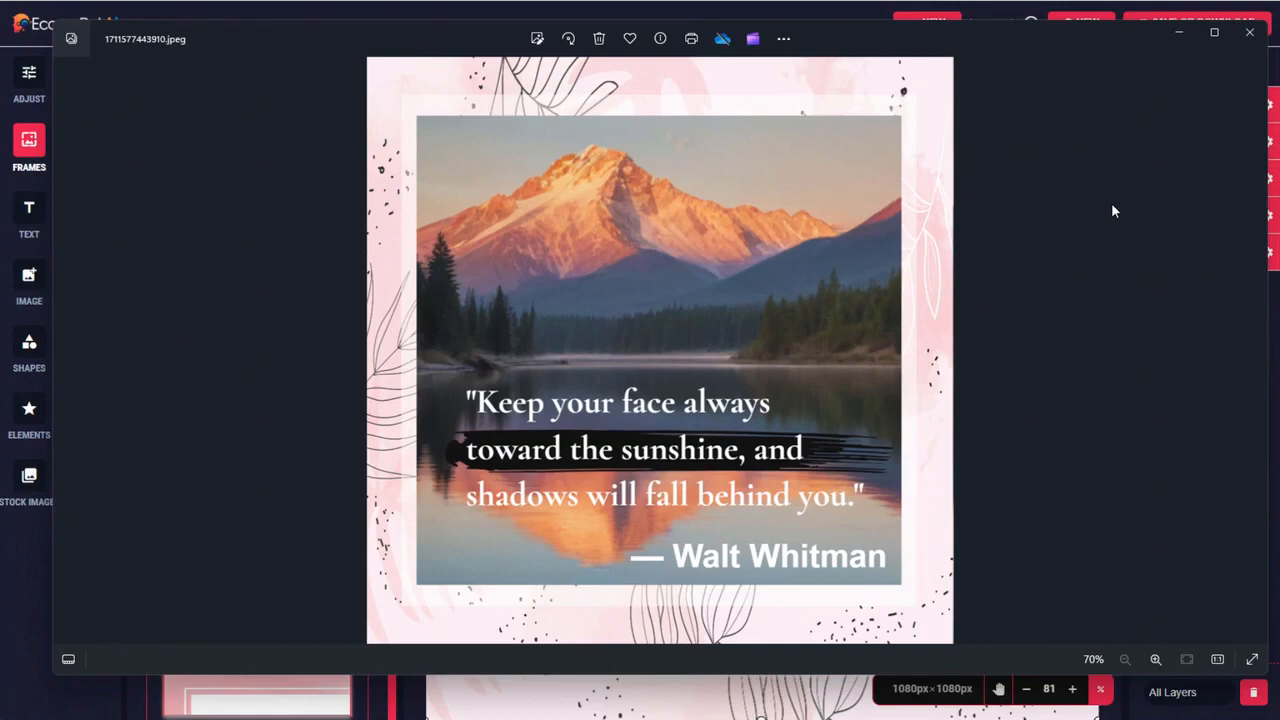
pyautogui.click(1249, 32)
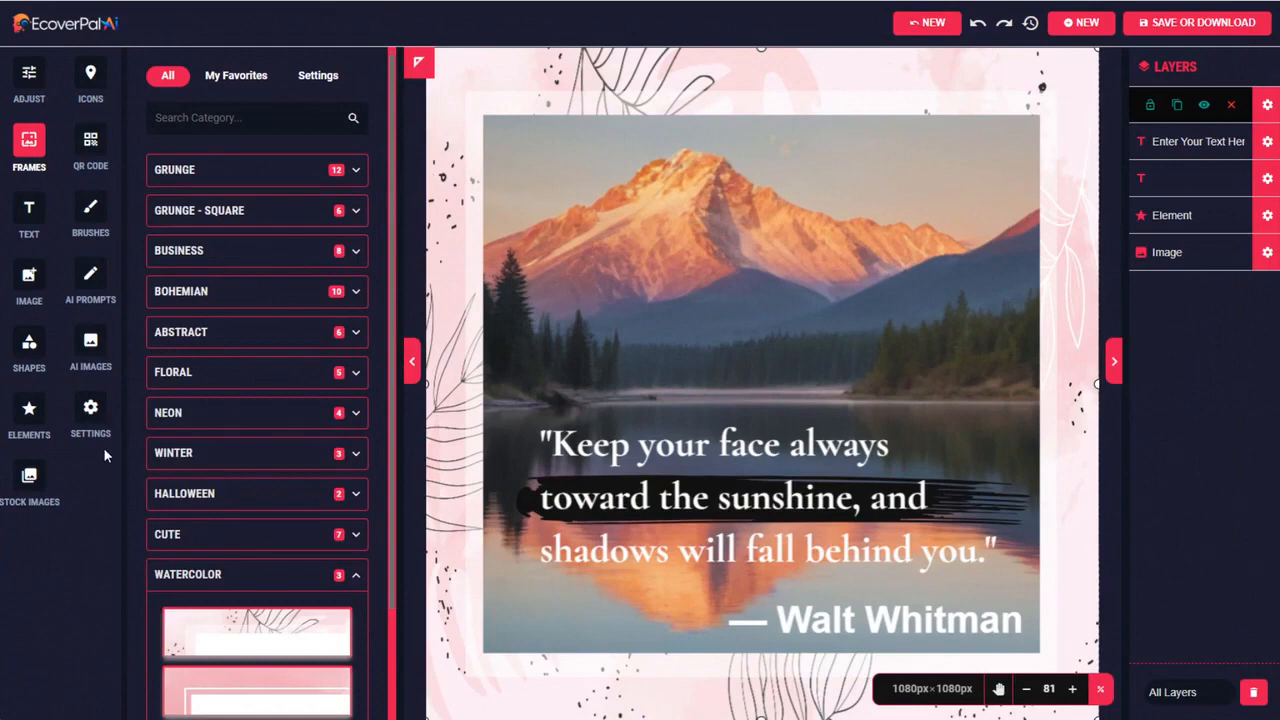
# Generate AI prompts from the basic idea "beautiful woman face eyes closed sunshine"
pyautogui.click(88, 287)
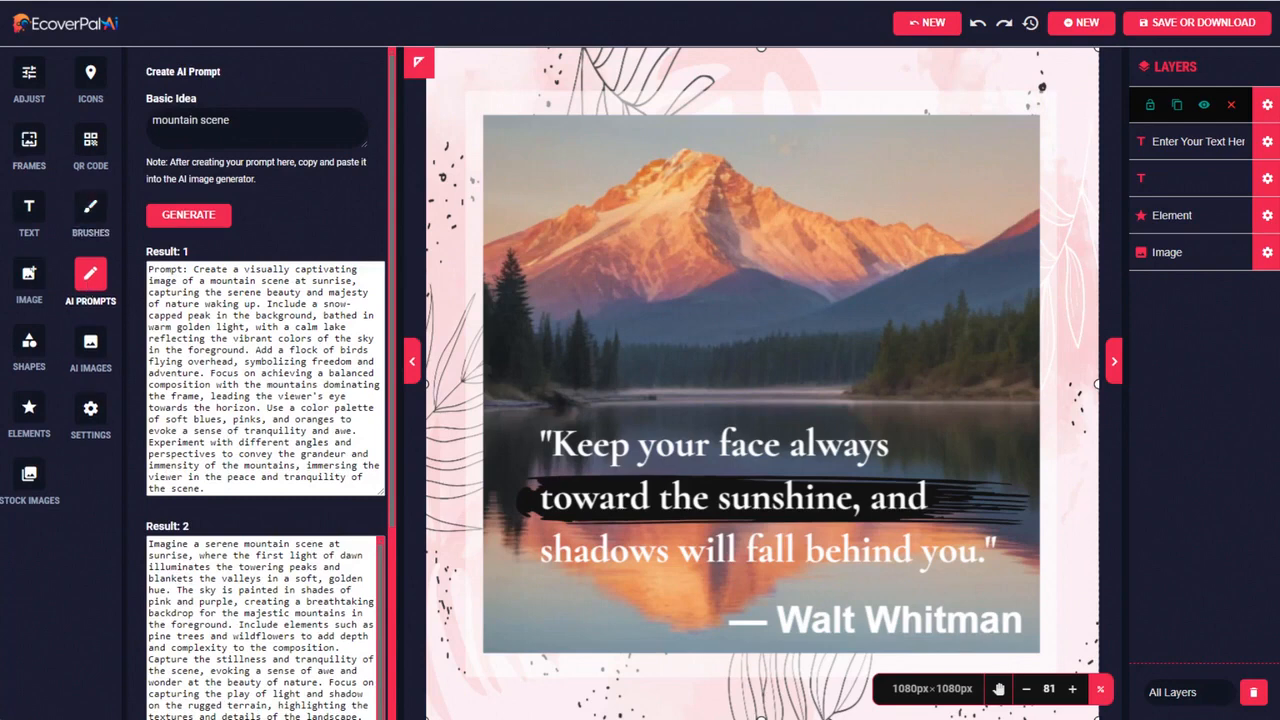
pyautogui.moveTo(262, 128); pyautogui.dragTo(42, 140)
pyautogui.write('beautiful woman face eyes closed sunshine')
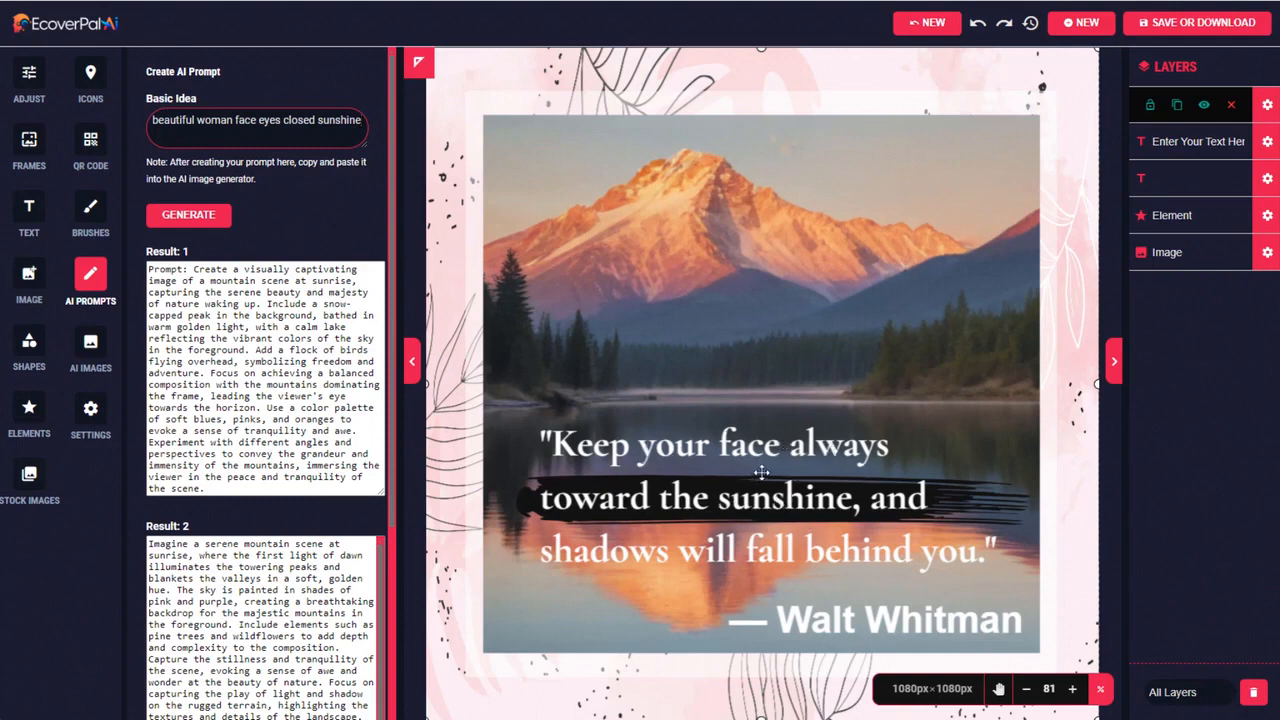
pyautogui.click(190, 217)
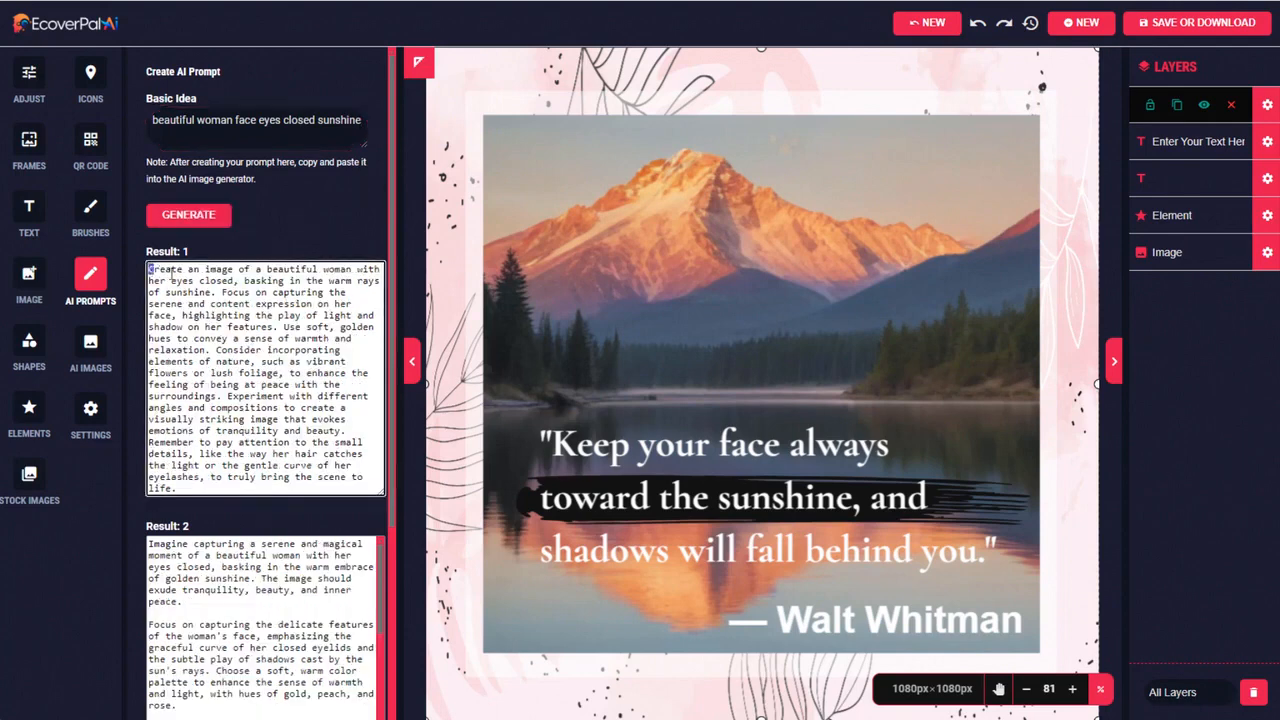
# Copy the full first prompt result into the AI image generator and generate images from it
pyautogui.moveTo(148, 268); pyautogui.dragTo(342, 491)
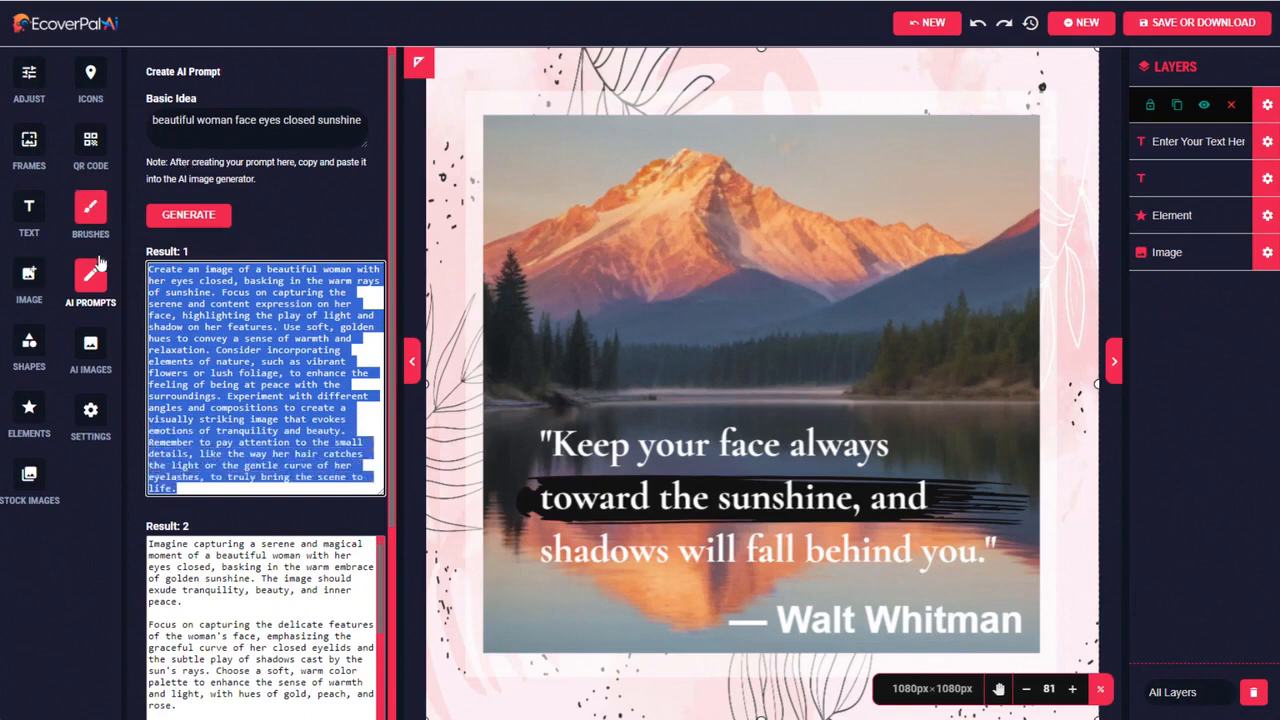
pyautogui.click(90, 345)
pyautogui.hotkey('ctrl', 'v')
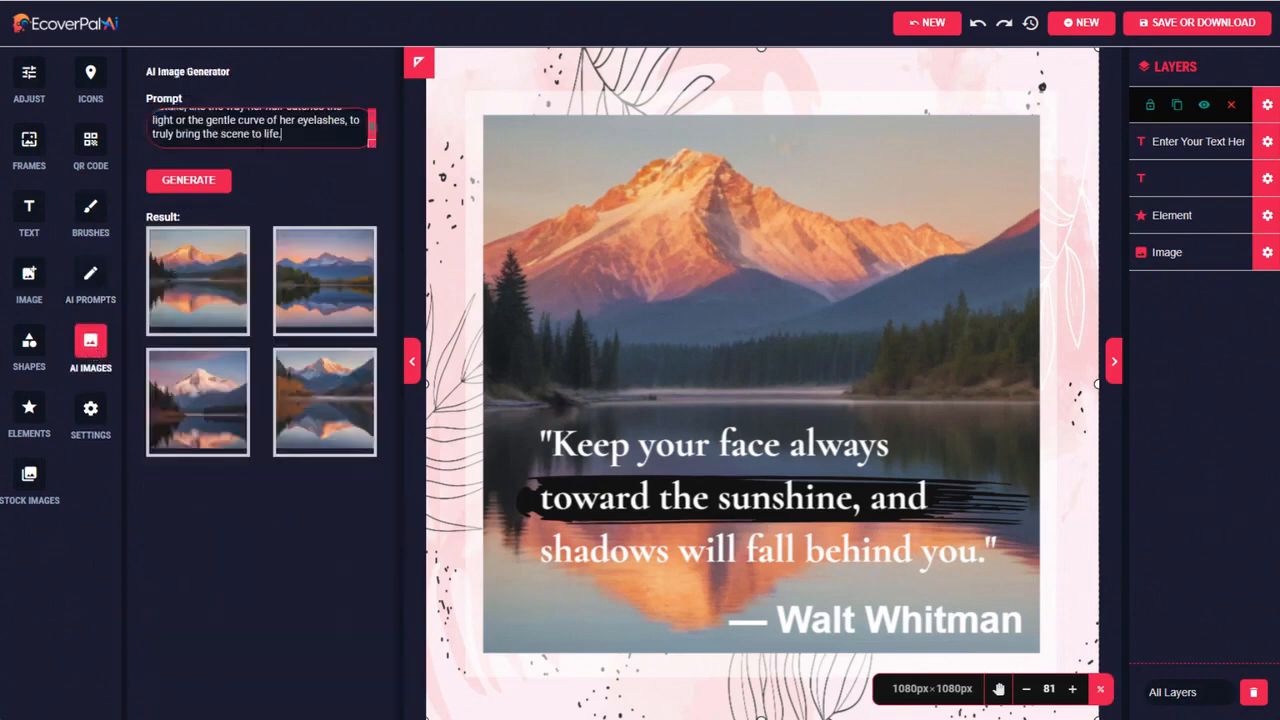
pyautogui.click(197, 184)
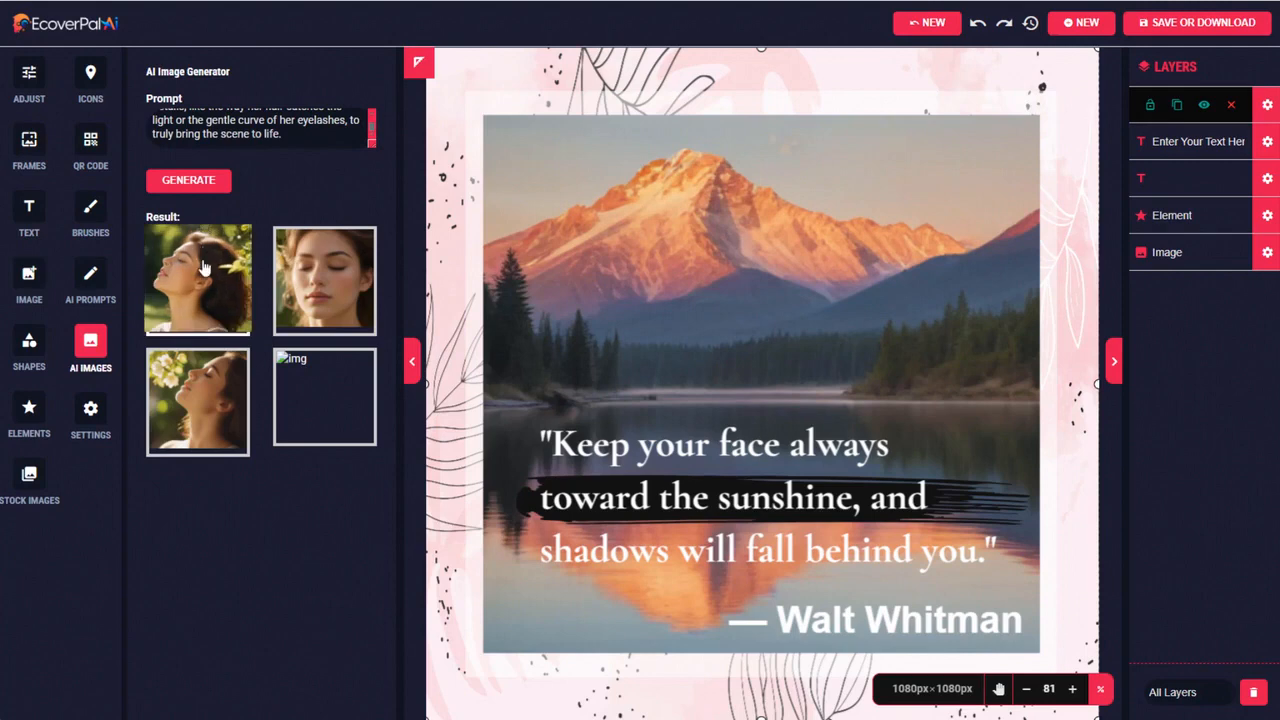
pyautogui.click(325, 414)
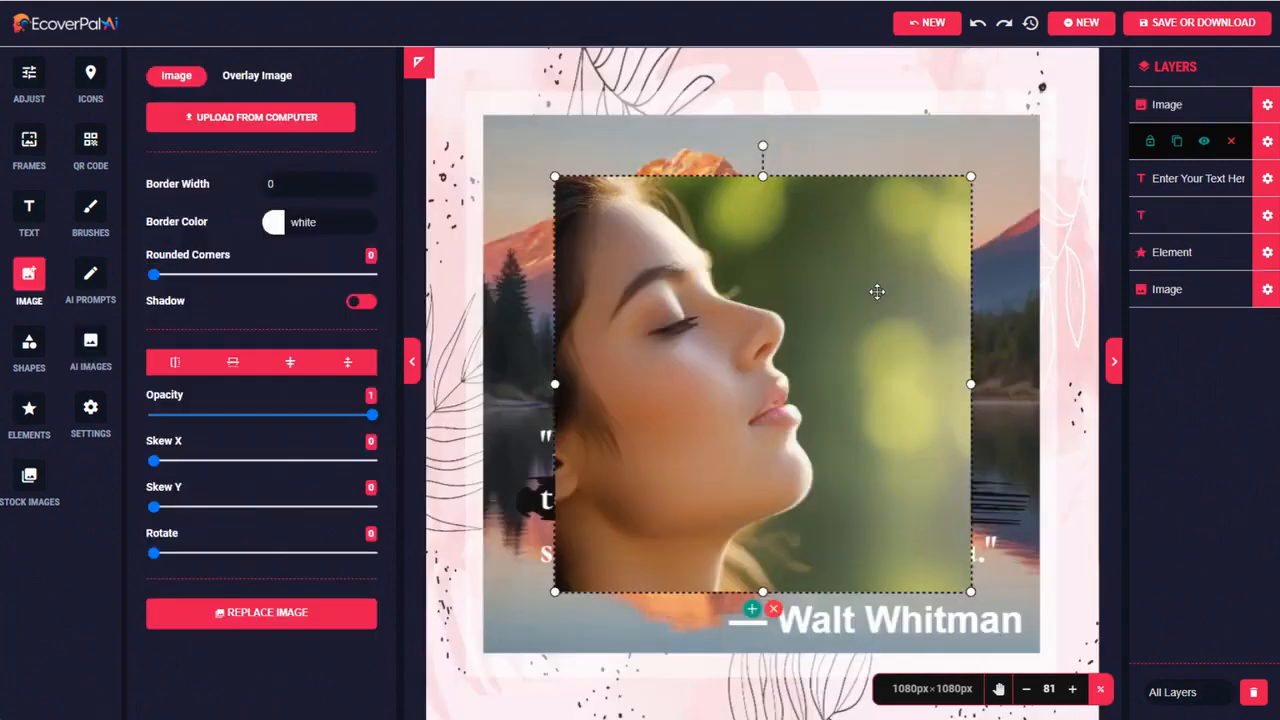
pyautogui.click(772, 610)
pyautogui.click(88, 344)
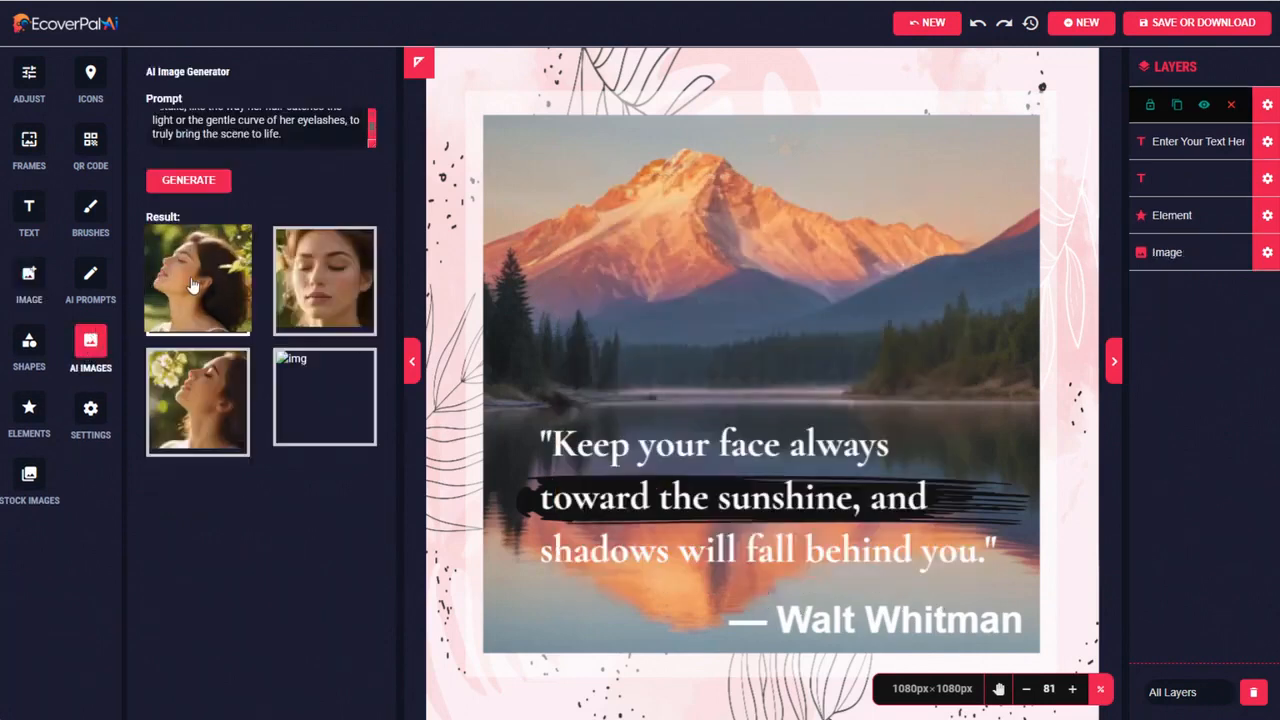
# Add the generated front-facing portrait with closed eyes and scale it from the canvas's upper-left corner to fill the whole canvas
pyautogui.click(334, 287)
pyautogui.moveTo(706, 368); pyautogui.dragTo(577, 237)
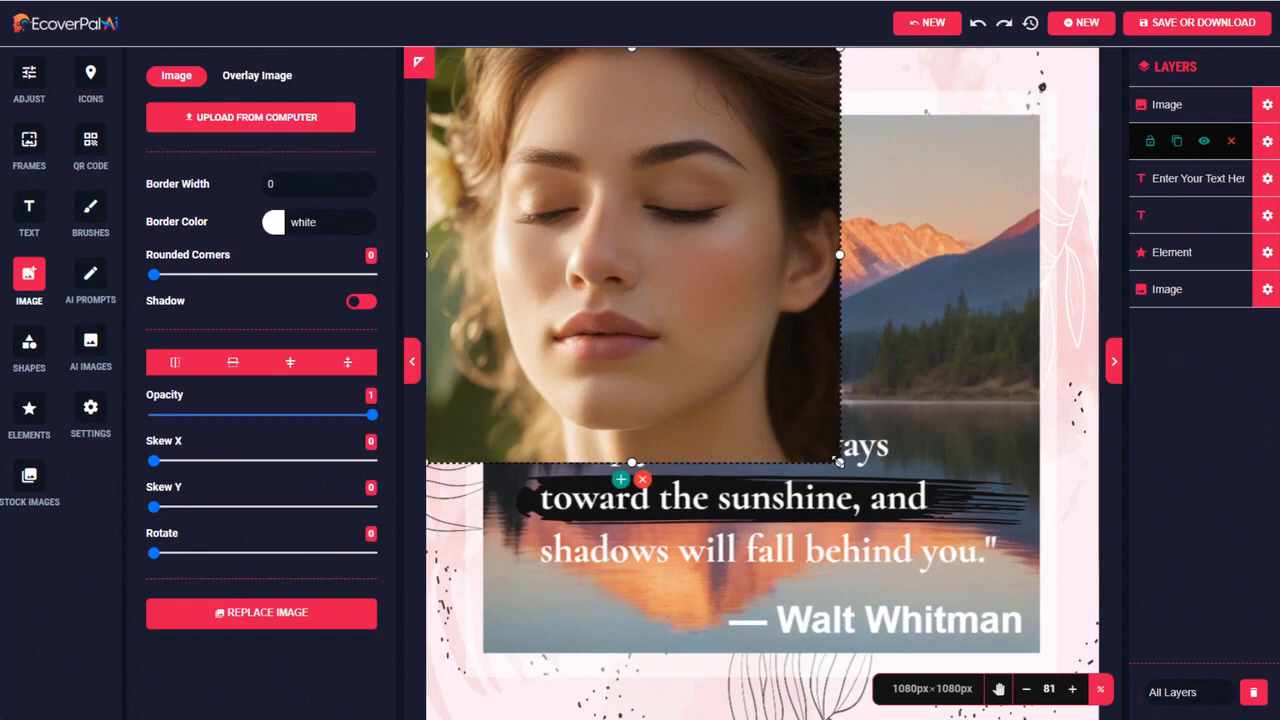
pyautogui.moveTo(838, 462); pyautogui.dragTo(1101, 719)
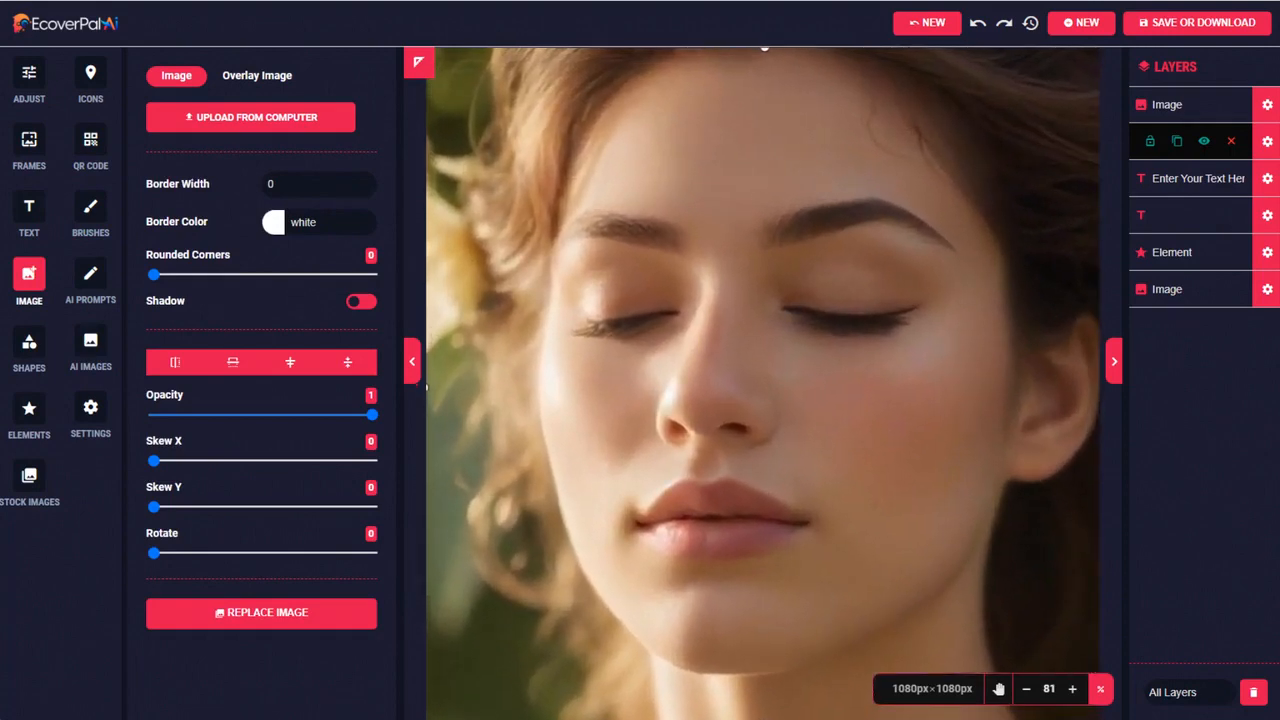
# Move the portrait layer directly beneath the brush stroke element and hide the watercolor frame
pyautogui.moveTo(1236, 117); pyautogui.dragTo(1238, 290)
pyautogui.click(1266, 107)
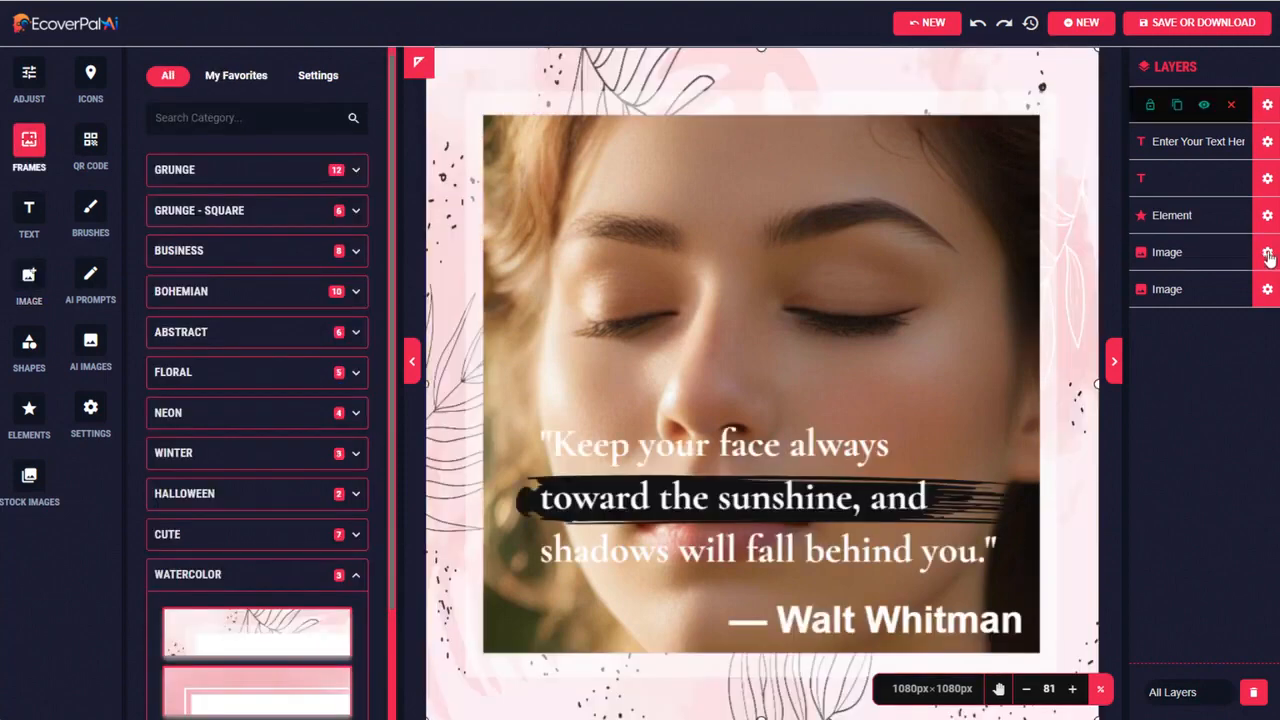
pyautogui.click(1205, 107)
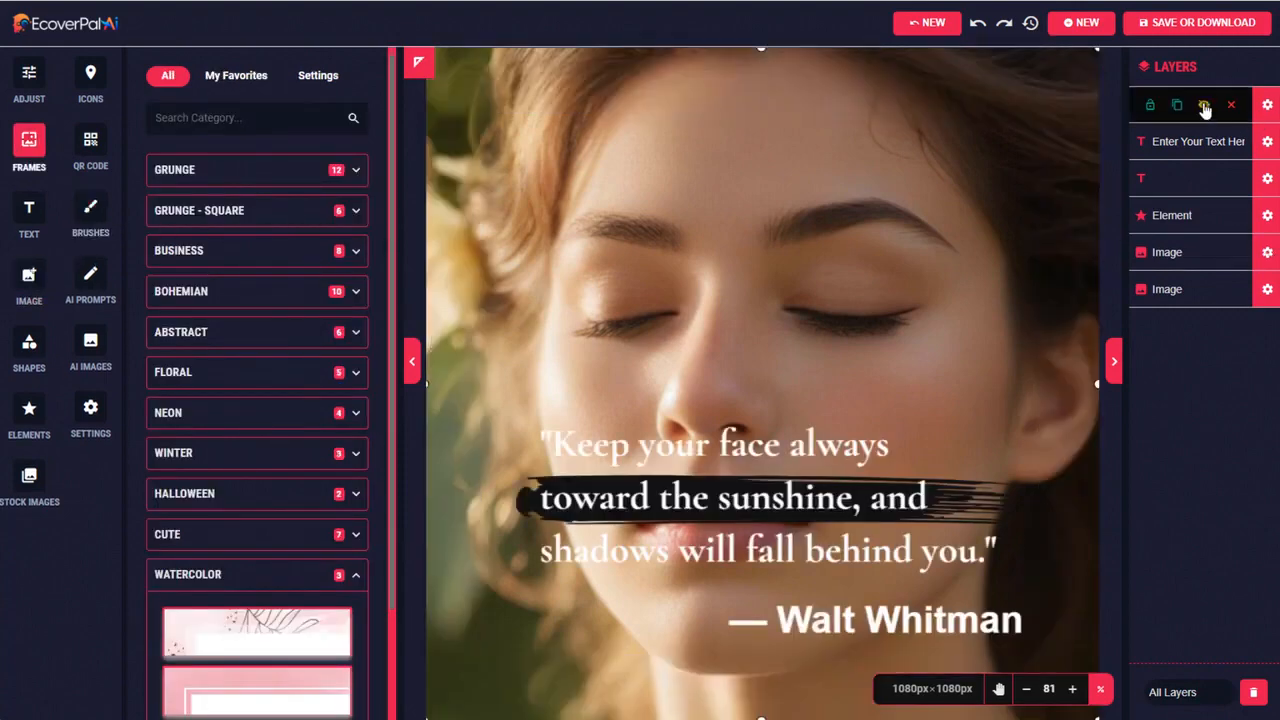
# Move the quote to the woman's forehead, with the brush stroke behind its second line and the attribution just below the quote
pyautogui.click(764, 450)
pyautogui.moveTo(836, 455); pyautogui.dragTo(759, 105)
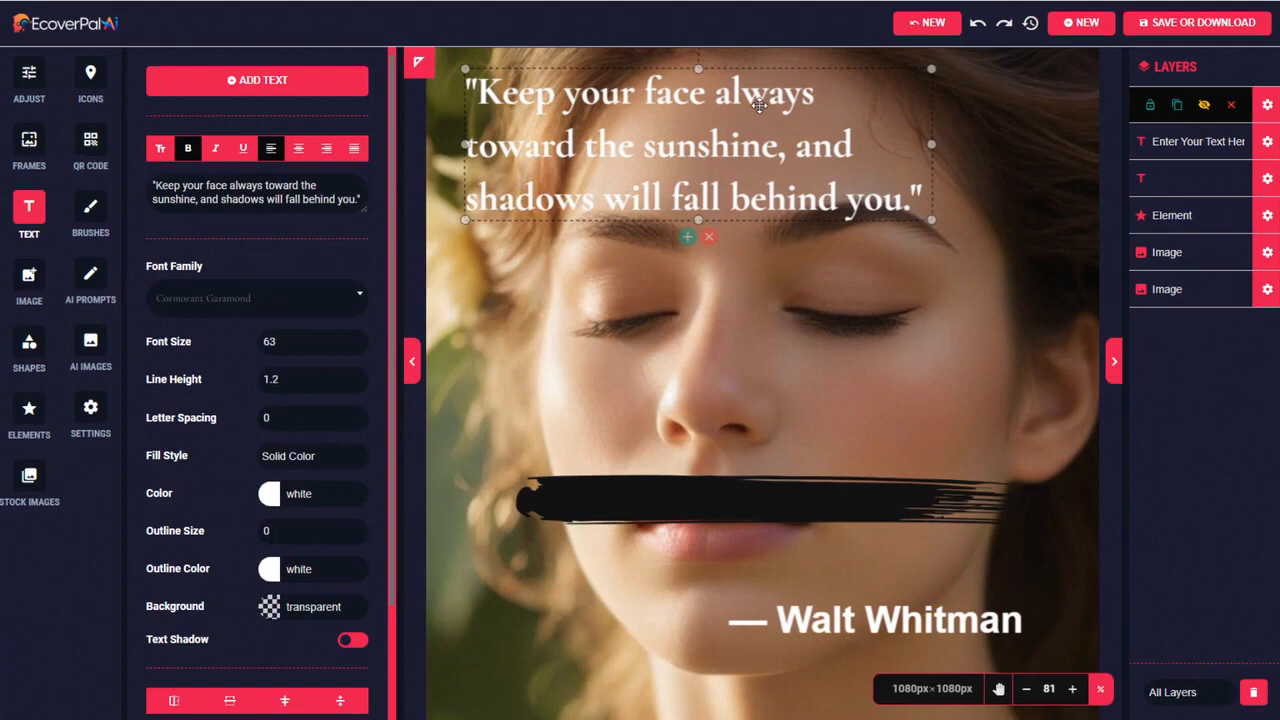
pyautogui.moveTo(694, 494)
pyautogui.mouseDown()
pyautogui.moveTo(671, 251)
pyautogui.moveTo(635, 158)
pyautogui.mouseUp()
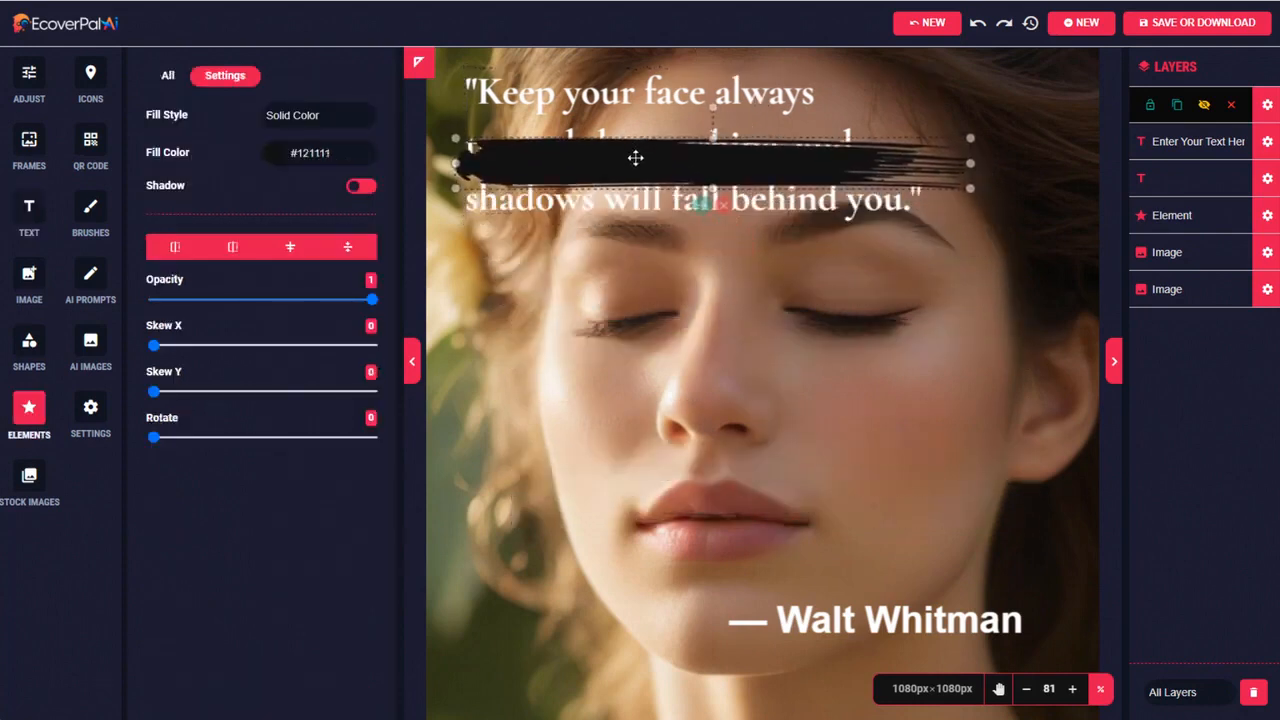
pyautogui.moveTo(859, 618)
pyautogui.mouseDown()
pyautogui.moveTo(880, 316)
pyautogui.moveTo(851, 252)
pyautogui.mouseUp()
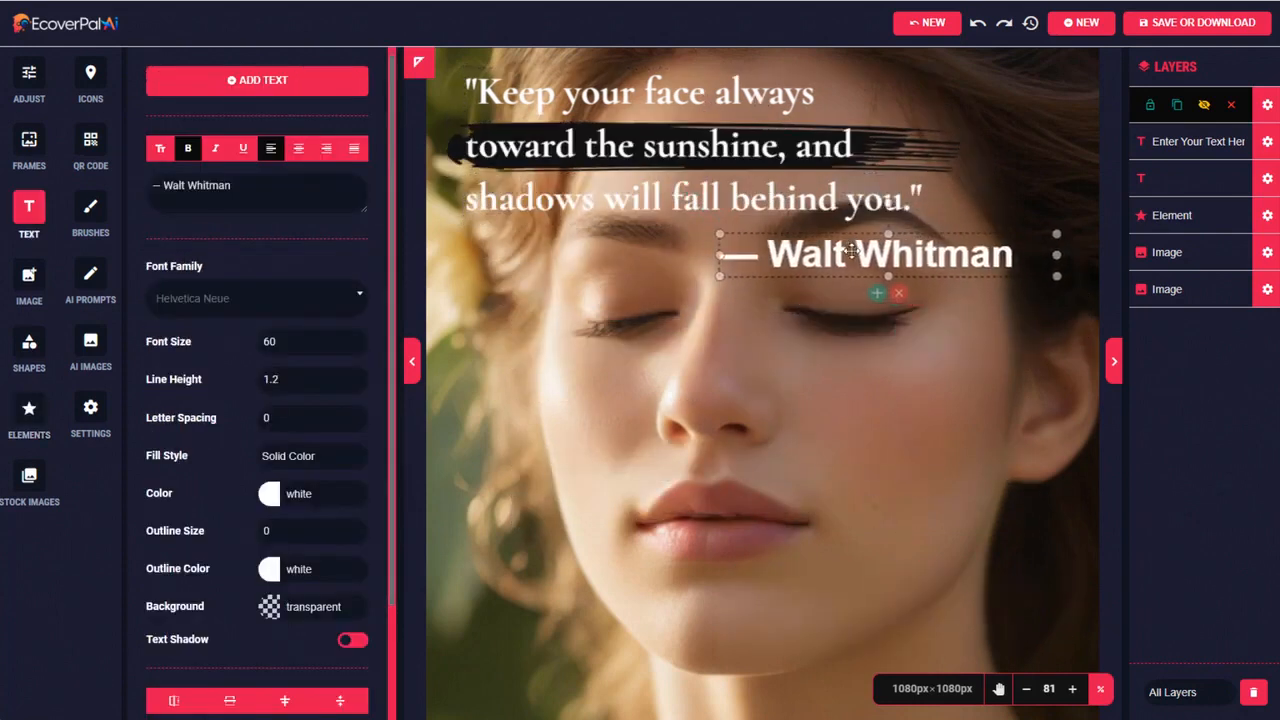
# Download the portrait version of the quote as a JPEG image and view the downloaded file
pyautogui.click(1192, 30)
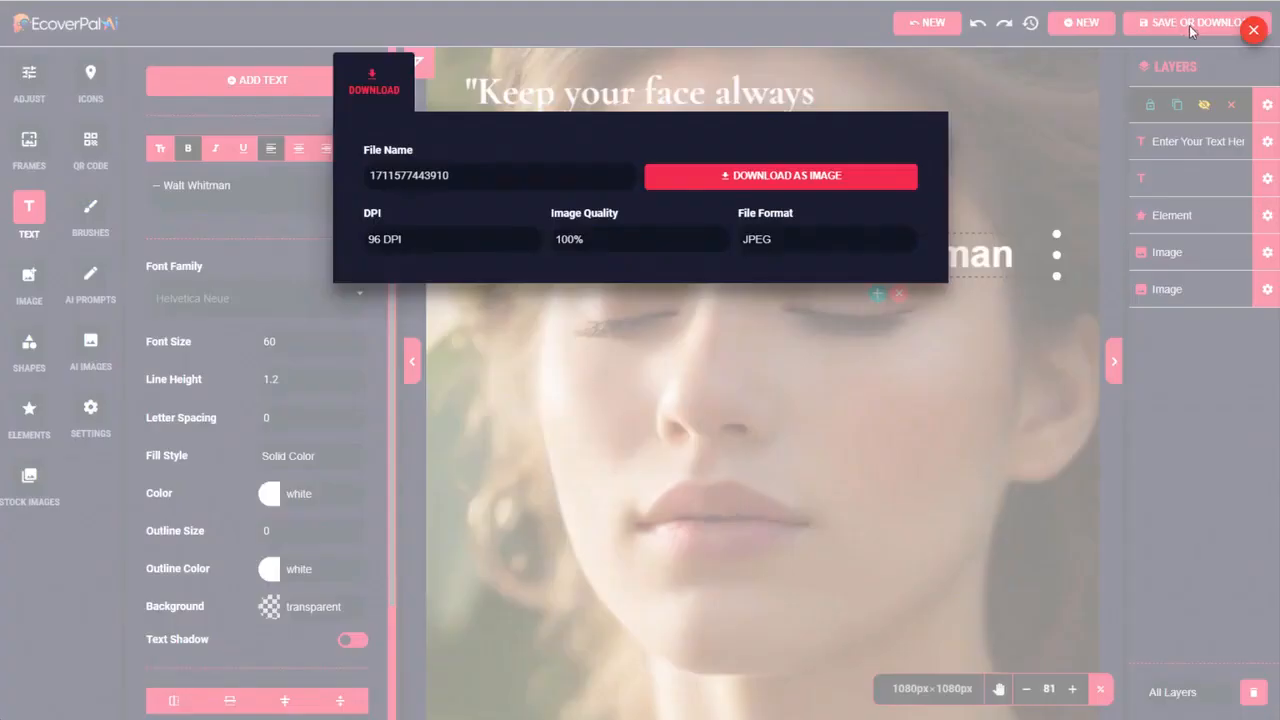
pyautogui.click(785, 187)
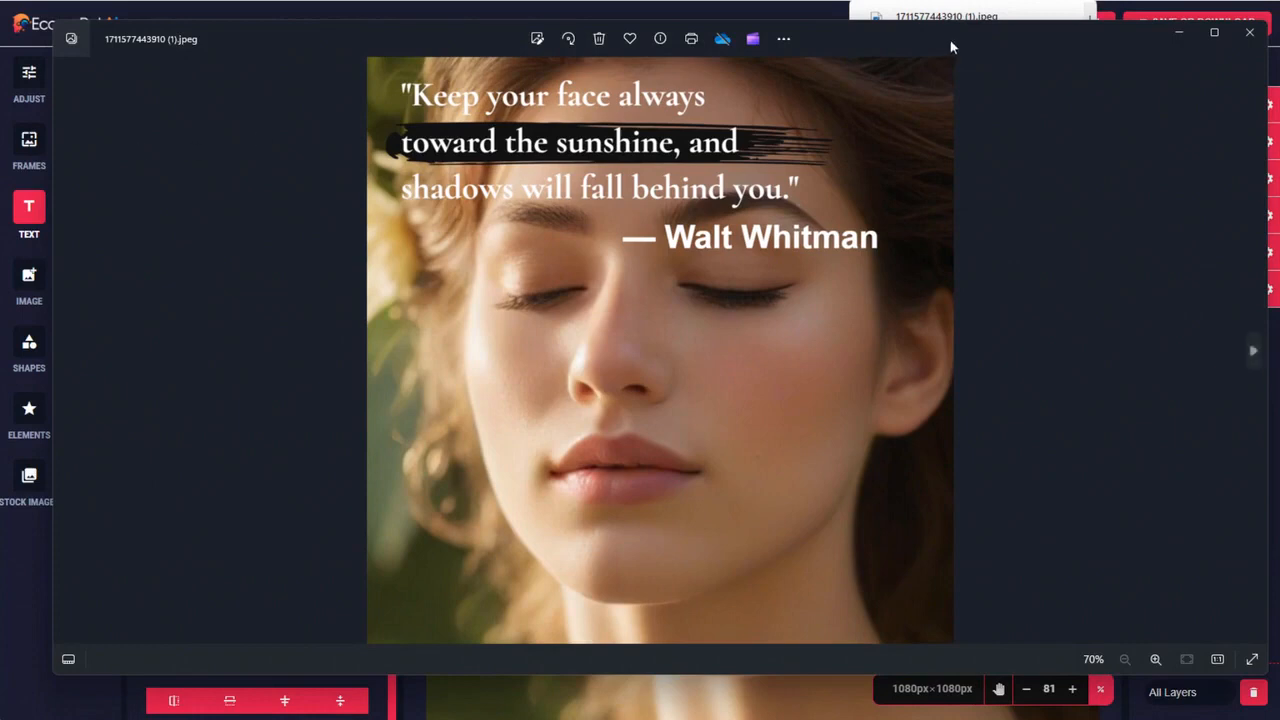
pyautogui.moveTo(1008, 46)
pyautogui.mouseDown()
pyautogui.moveTo(1009, 76)
pyautogui.moveTo(991, 68)
pyautogui.moveTo(994, 31)
pyautogui.mouseUp()
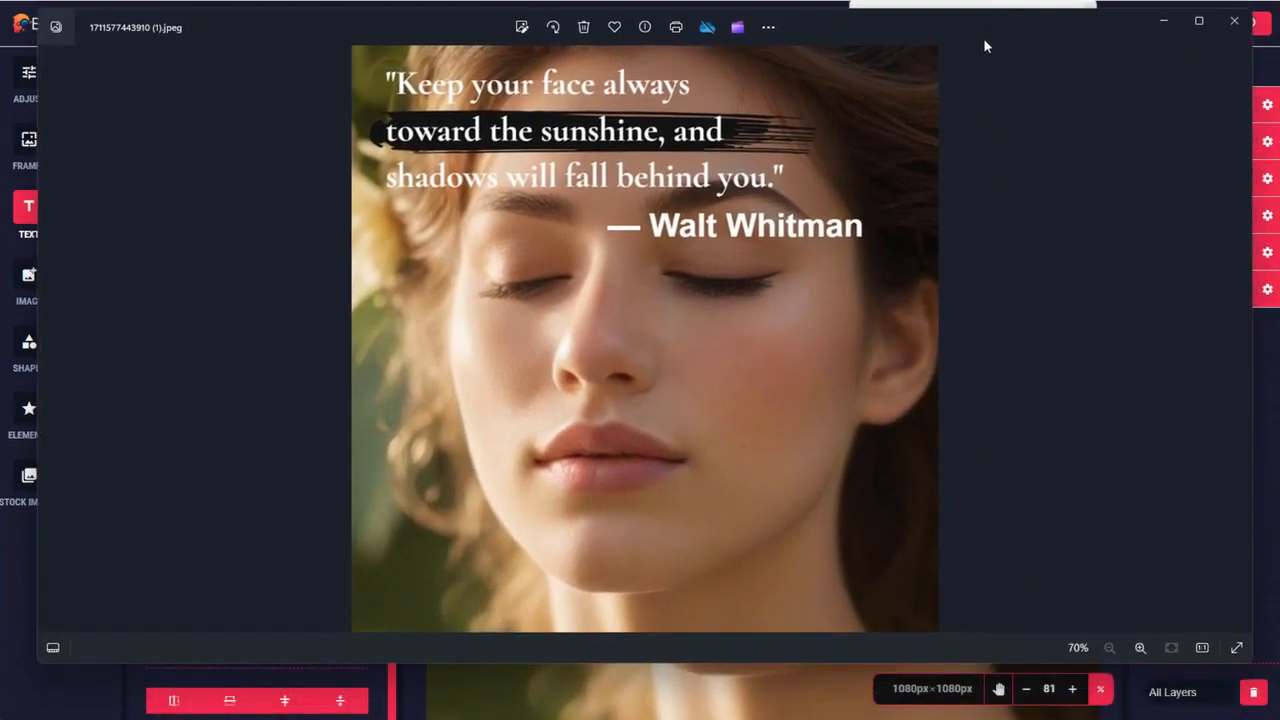